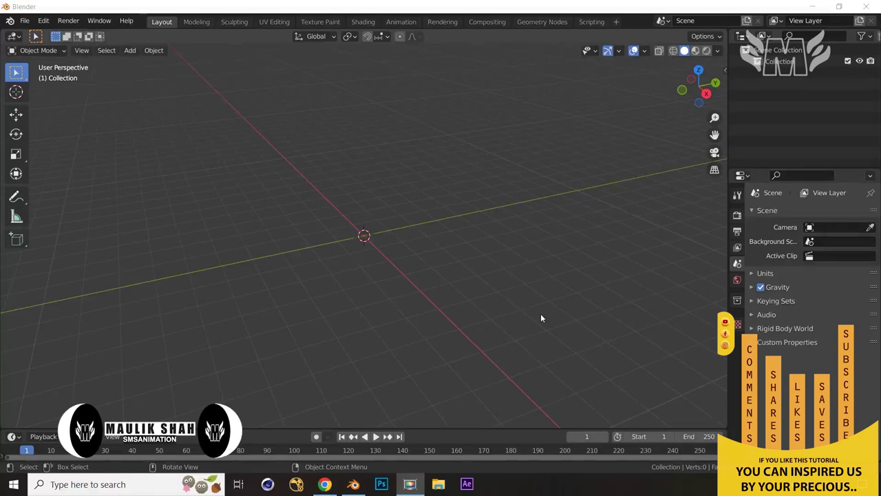
Add a cylinder mesh with 8 vertices at the world origin, working in the front orthographic view
{"action": "mouse_move", "coordinate": [554, 314]}
{"action": "middle_mouse_down"}
{"action": "mouse_move", "coordinate": [577, 299]}
{"action": "mouse_move", "coordinate": [562, 297]}
{"action": "mouse_move", "coordinate": [585, 311]}
{"action": "mouse_move", "coordinate": [525, 310]}
{"action": "mouse_move", "coordinate": [544, 315]}
{"action": "middle_mouse_up"}
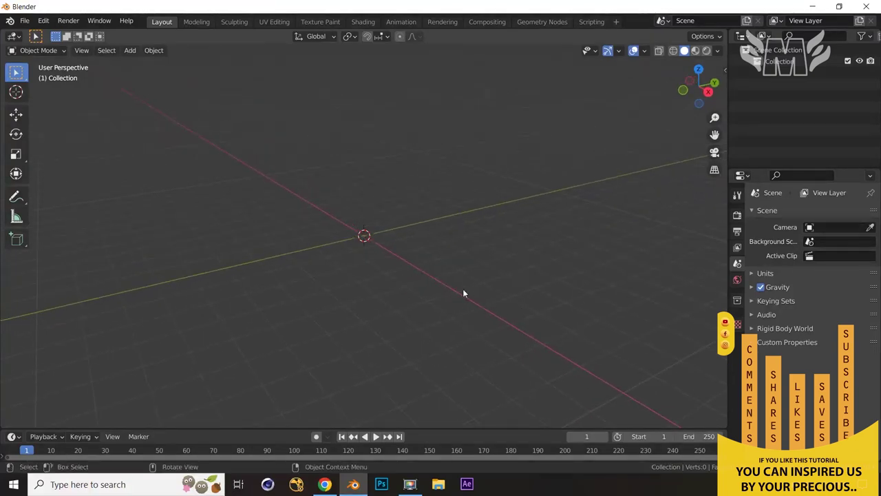
{"action": "key", "text": "KP_1"}
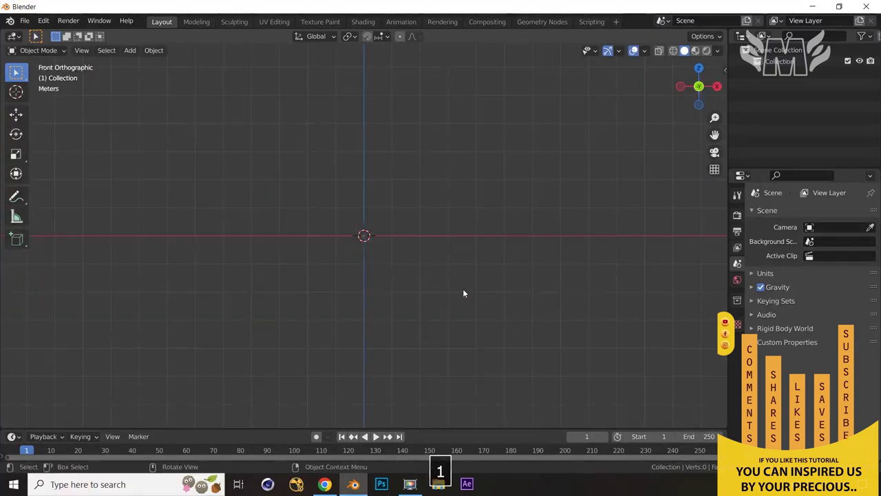
{"action": "key", "text": "shift+a"}
{"action": "mouse_move", "coordinate": [473, 243]}
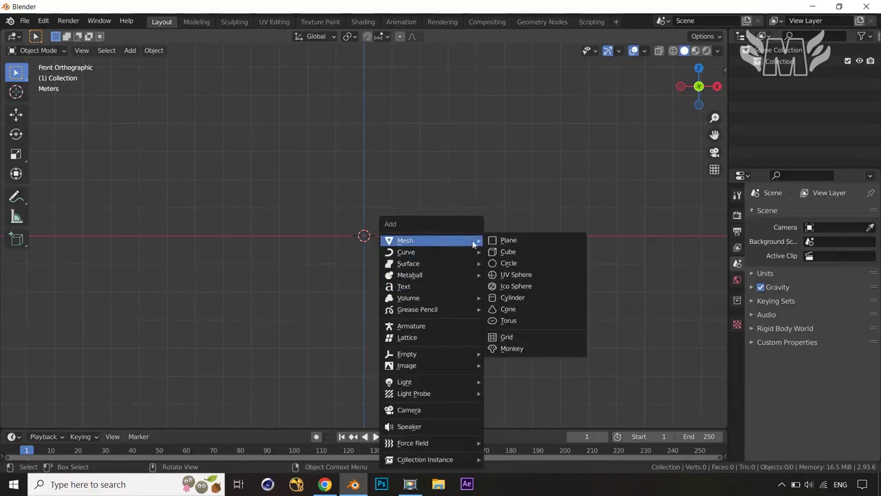
{"action": "left_click", "coordinate": [531, 298]}
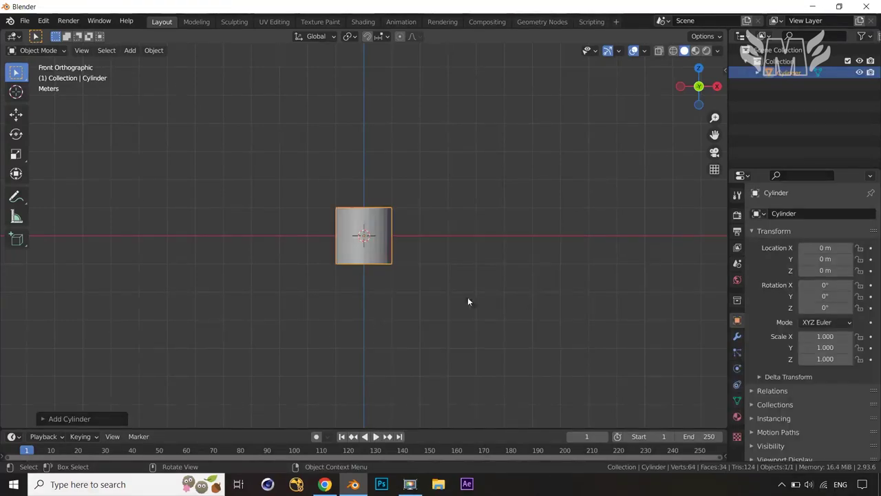
{"action": "left_click", "coordinate": [42, 419]}
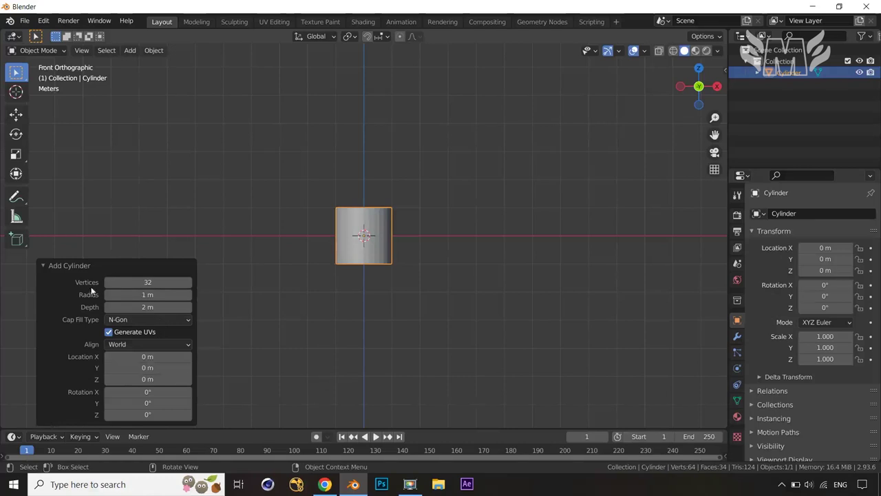
{"action": "left_click", "coordinate": [139, 283]}
{"action": "type", "text": "8"}
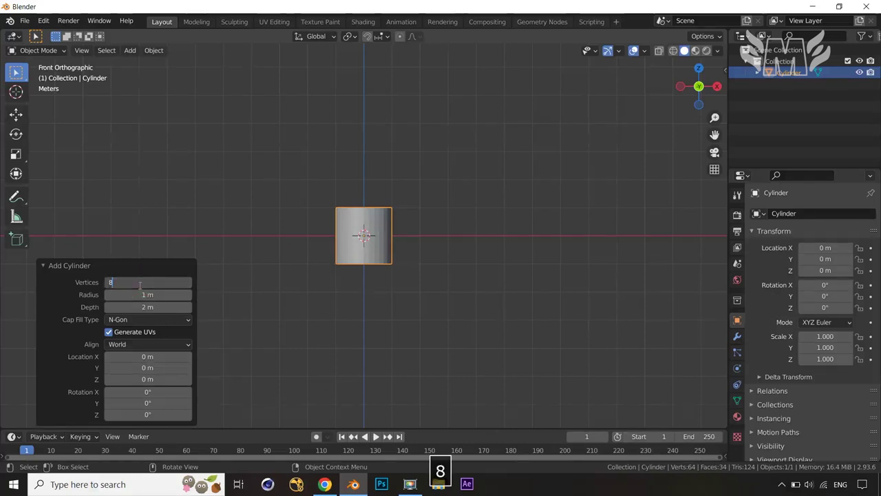
{"action": "left_click", "coordinate": [62, 294]}
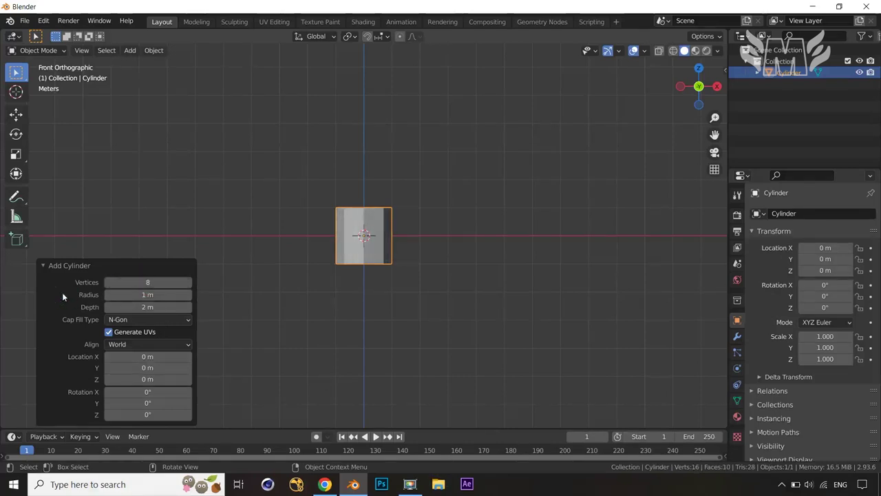
Move the cylinder up 1 m along the Z axis so its base rests on the ground plane
{"action": "left_click", "coordinate": [426, 313]}
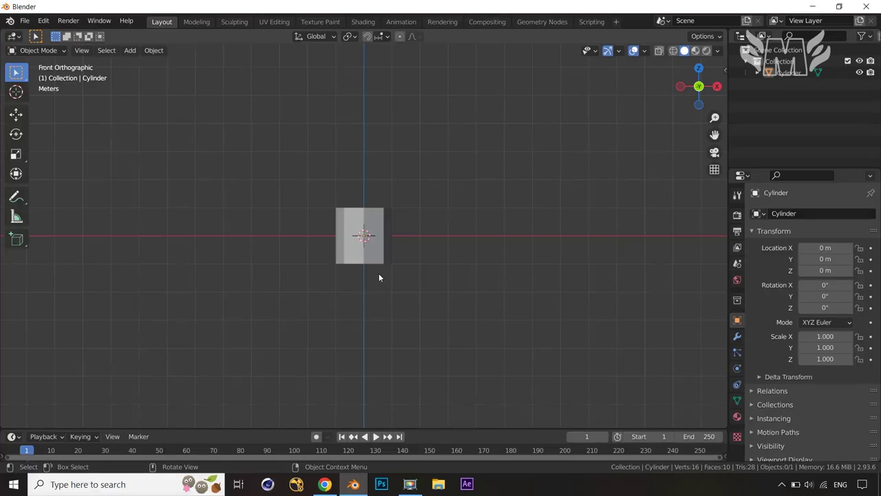
{"action": "type", "text": "a"}
{"action": "type", "text": "gz1"}
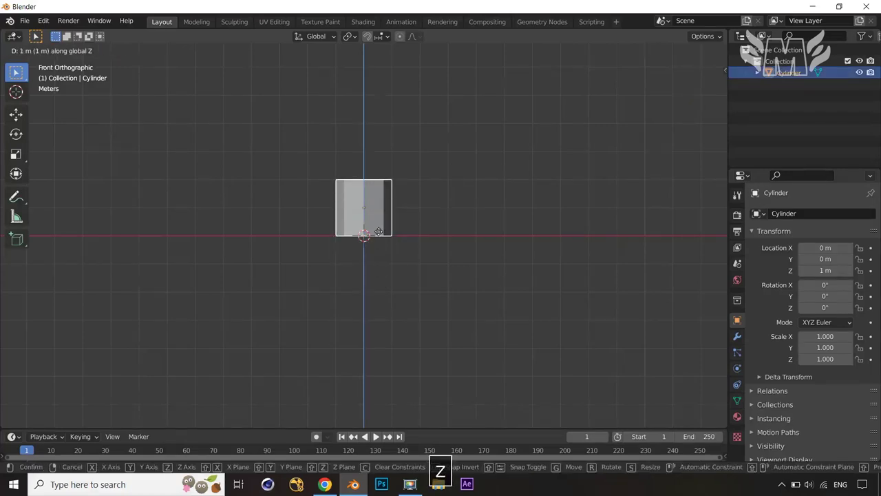
{"action": "left_click", "coordinate": [453, 307]}
Add a Bevel modifier to the cylinder with 3 segments and an amount of 0.017 m
{"action": "middle_click_drag", "start_coordinate": [454, 299], "coordinate": [462, 329]}
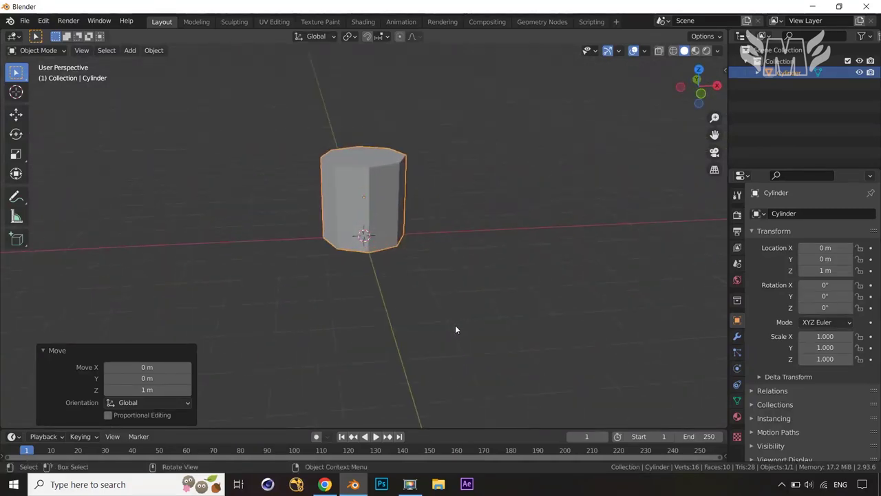
{"action": "left_click", "coordinate": [738, 339]}
{"action": "left_click", "coordinate": [821, 215]}
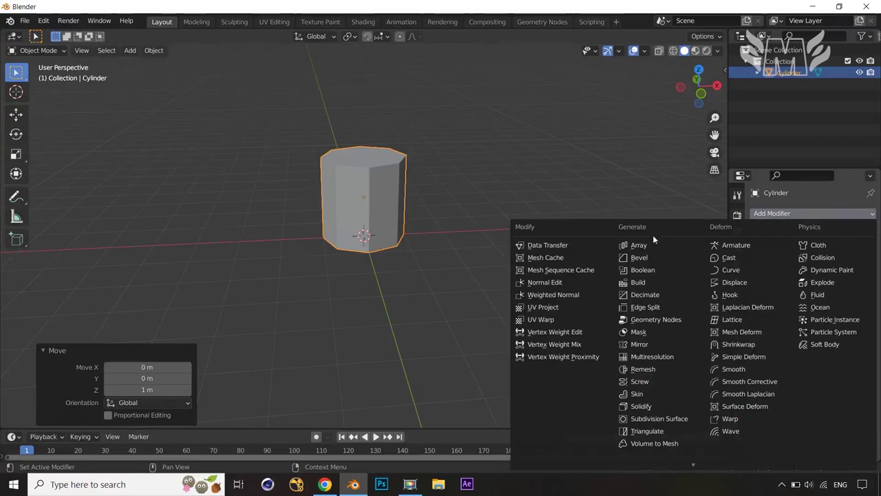
{"action": "left_click", "coordinate": [648, 259]}
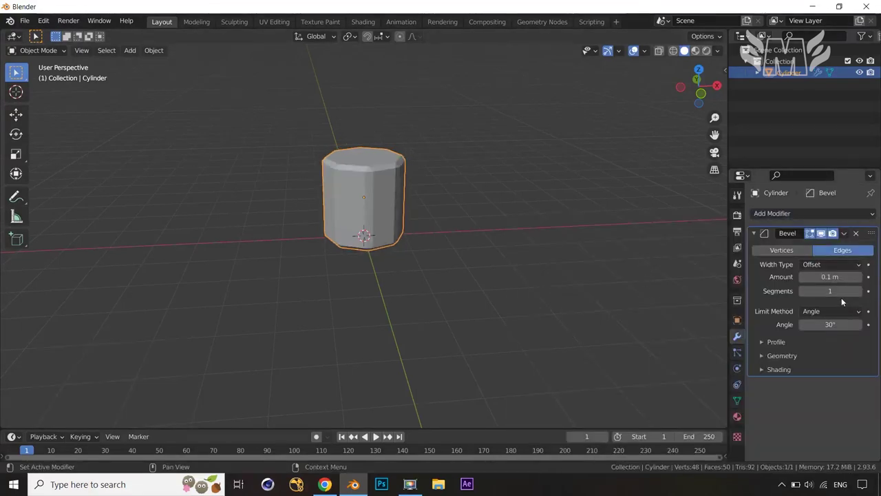
{"action": "left_click", "coordinate": [859, 292]}
{"action": "left_click", "coordinate": [858, 291]}
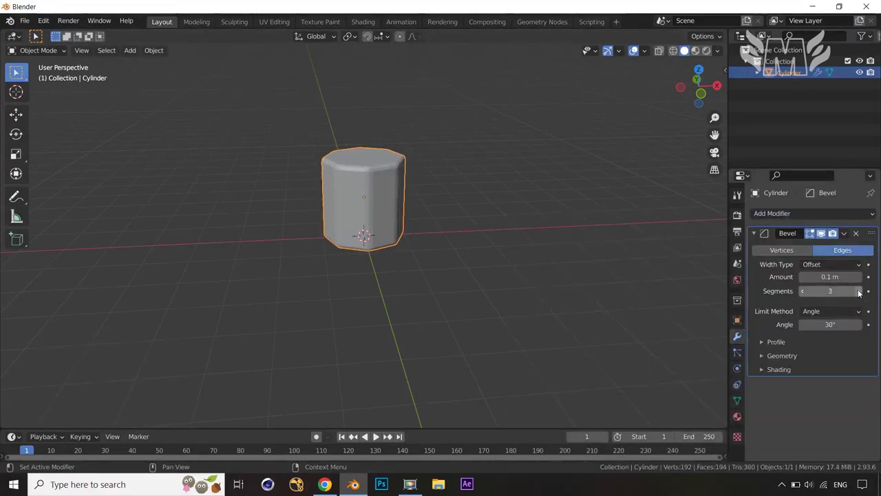
{"action": "left_click_drag", "start_coordinate": [830, 277], "coordinate": [819, 276], "text": "shift"}
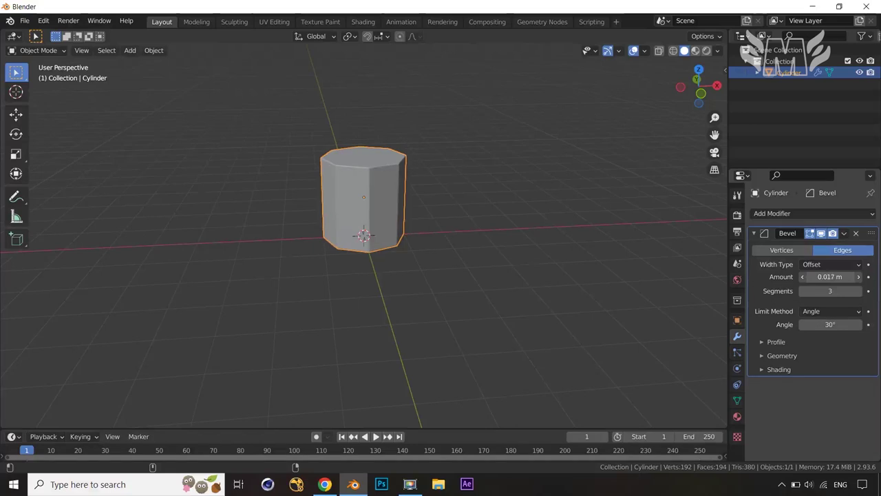
Apply Shade Smooth to the bevelled cylinder
{"action": "left_click", "coordinate": [650, 276]}
{"action": "scroll", "coordinate": [621, 274], "scroll_direction": "up", "scroll_amount": 3}
{"action": "middle_click_drag", "start_coordinate": [621, 273], "coordinate": [465, 215]}
{"action": "right_click", "coordinate": [396, 182]}
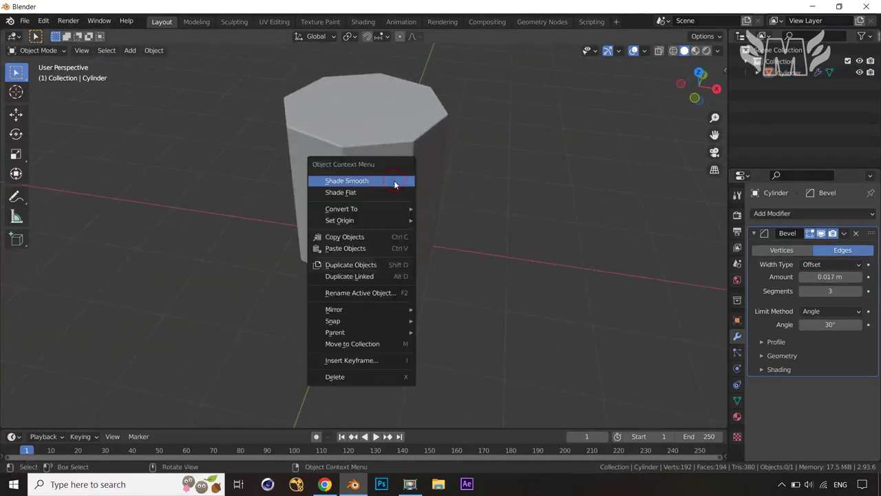
{"action": "left_click", "coordinate": [346, 180]}
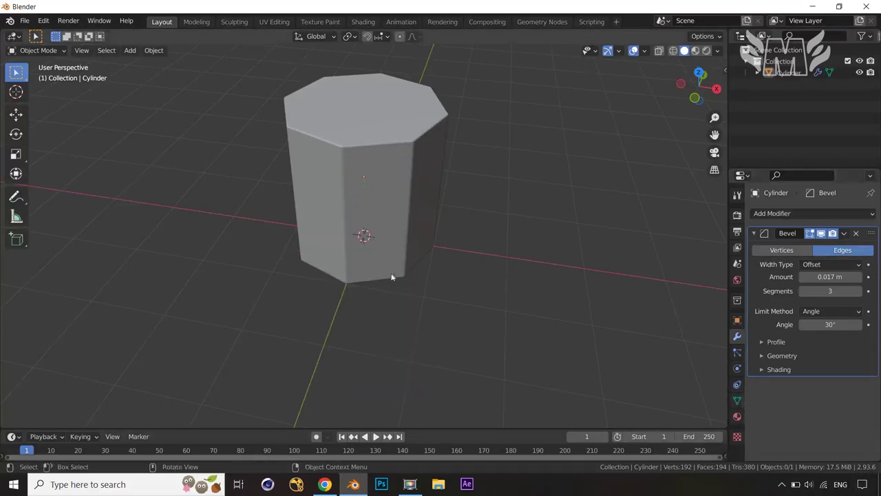
{"action": "left_click", "coordinate": [378, 205]}
{"action": "right_click", "coordinate": [391, 181]}
{"action": "left_click", "coordinate": [392, 181]}
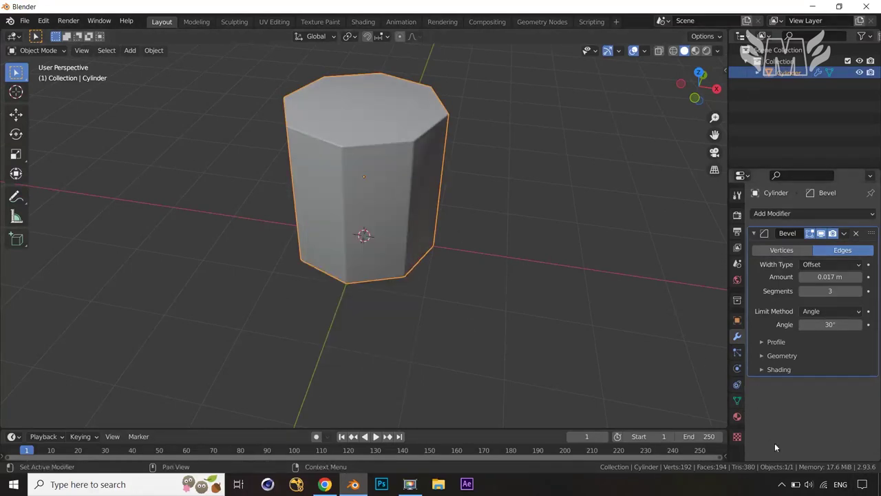
Enable Auto Smooth in the cylinder's normals settings
{"action": "left_click", "coordinate": [737, 401]}
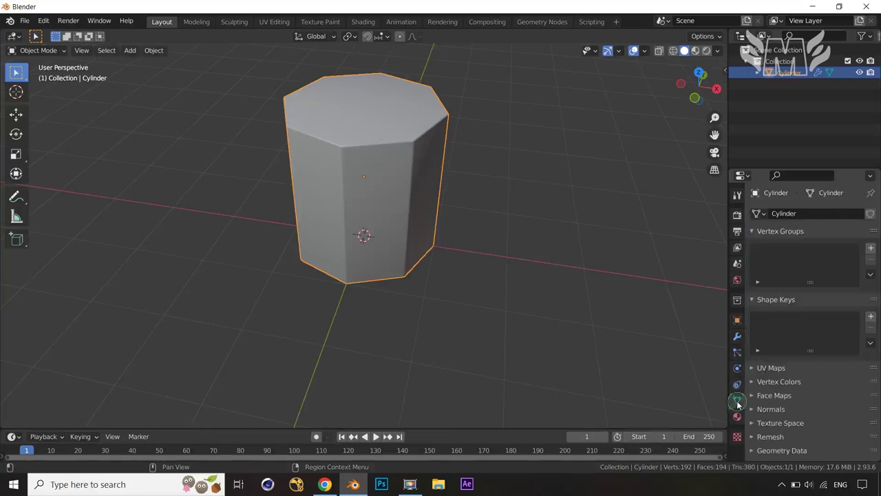
{"action": "left_click", "coordinate": [772, 409]}
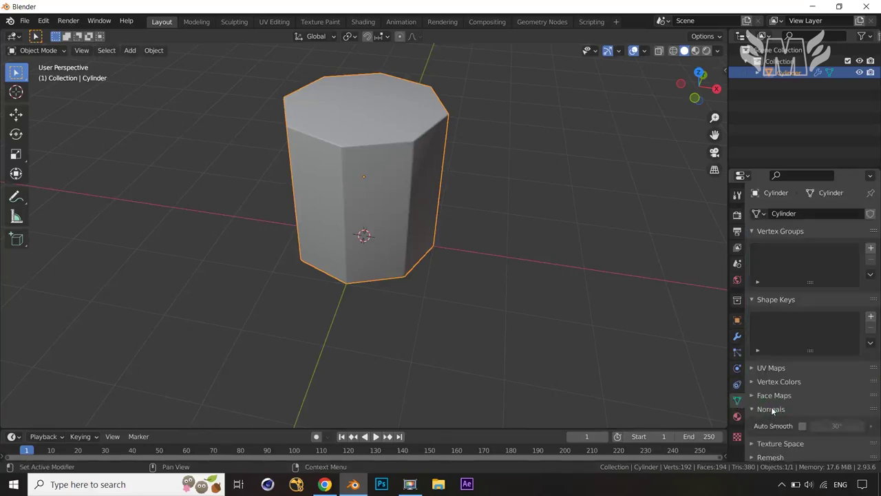
{"action": "left_click", "coordinate": [802, 426]}
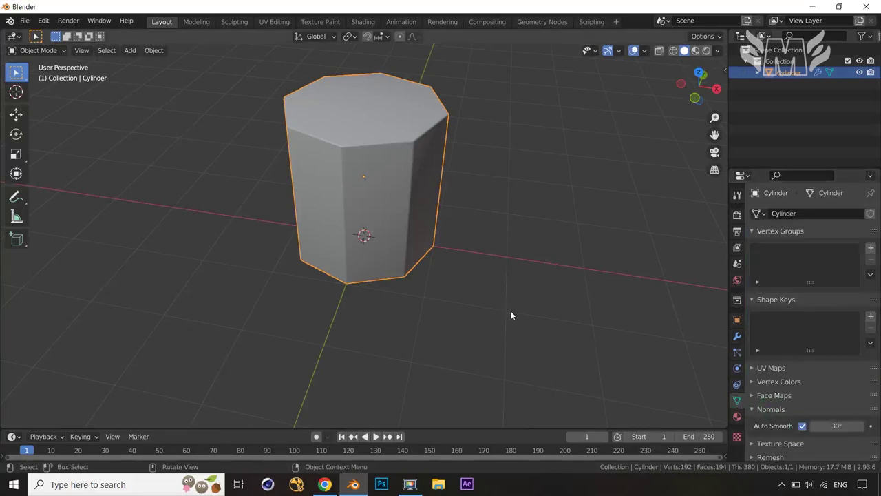
Add a Weighted Normal modifier to the cylinder after the Bevel modifier
{"action": "middle_click_drag", "start_coordinate": [489, 319], "coordinate": [522, 358]}
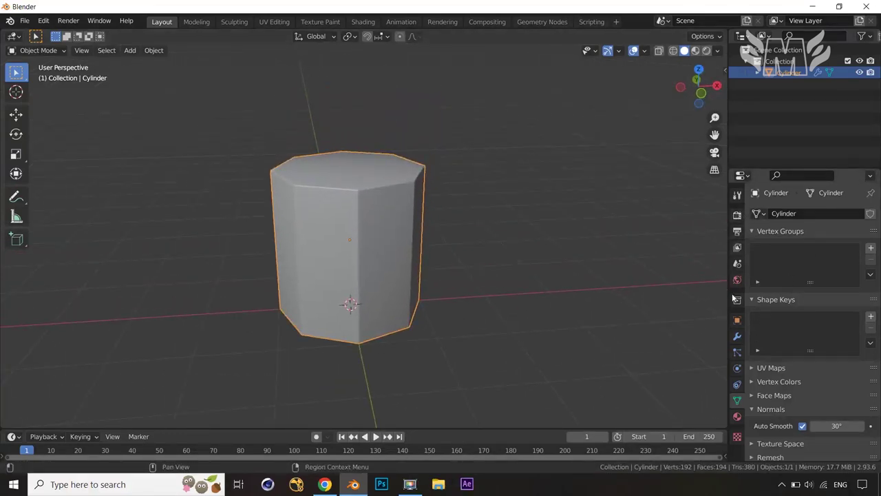
{"action": "left_click", "coordinate": [736, 336]}
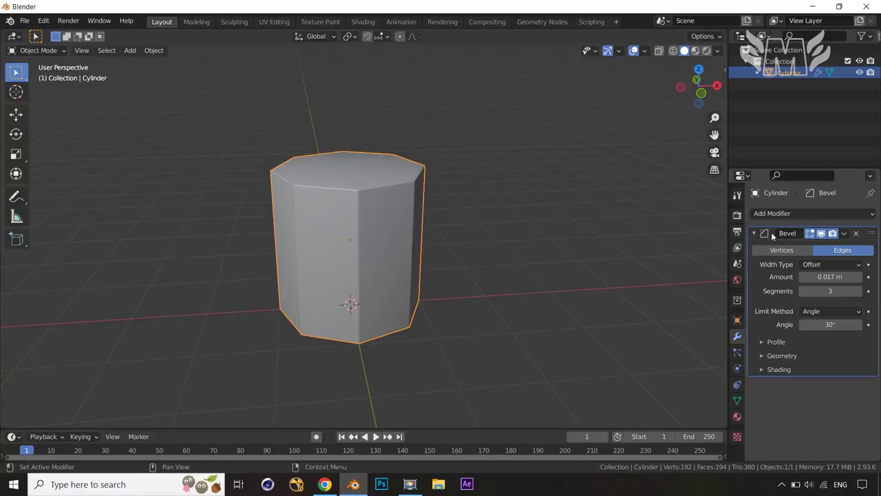
{"action": "left_click", "coordinate": [849, 217]}
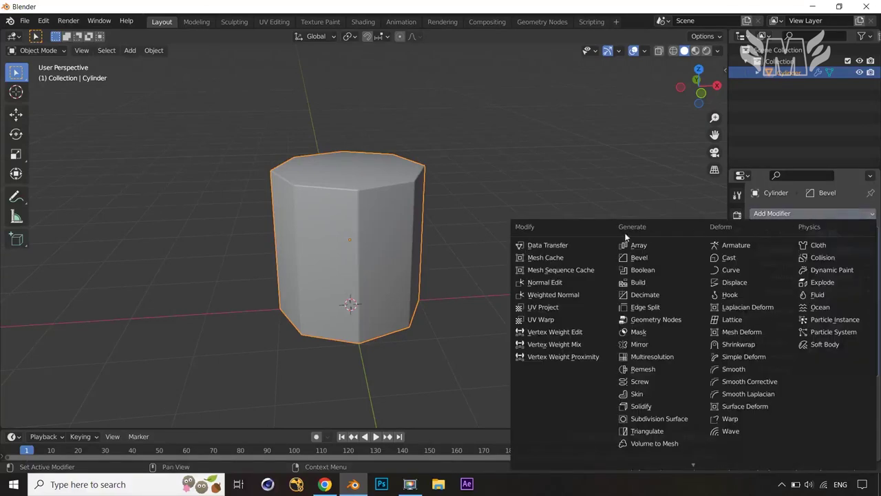
{"action": "left_click", "coordinate": [573, 295]}
{"action": "middle_click_drag", "start_coordinate": [441, 245], "coordinate": [429, 265]}
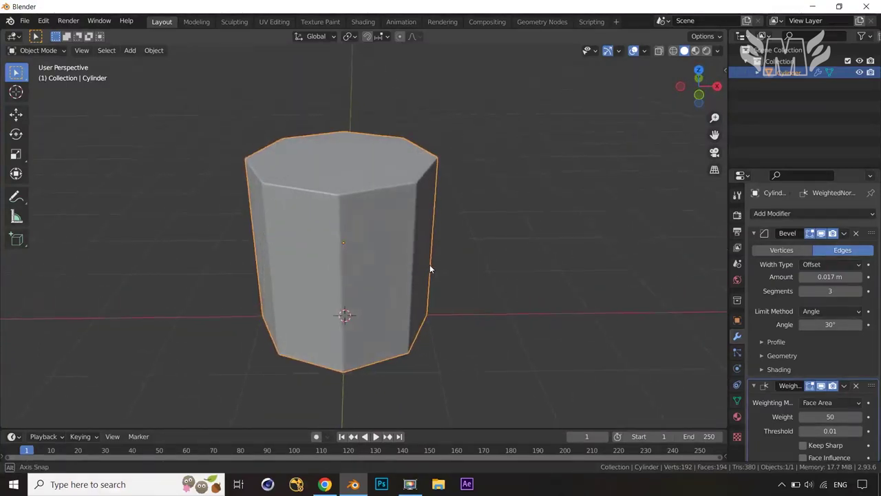
In Edit Mode, inset the cylinder's top face by about 0.19 m and raise it about 0.31 m to form a sloped shoulder
{"action": "key", "text": "Tab"}
{"action": "left_click", "coordinate": [358, 174]}
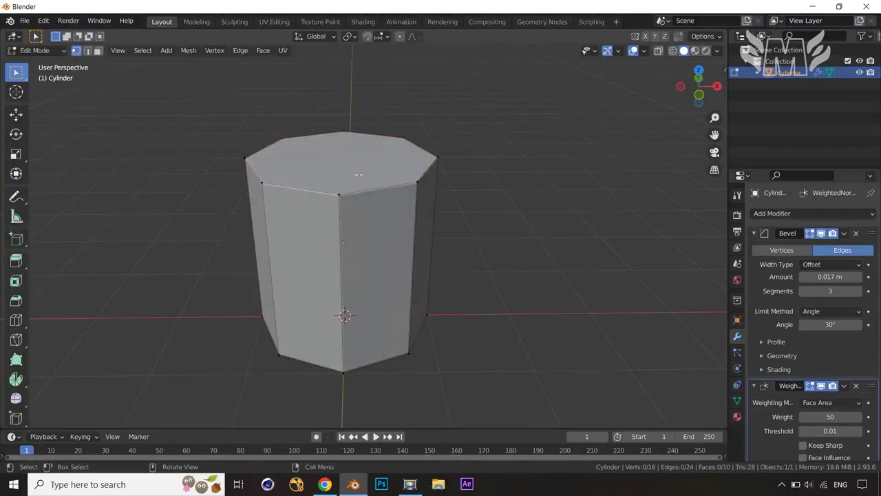
{"action": "key", "text": "3"}
{"action": "left_click", "coordinate": [358, 174]}
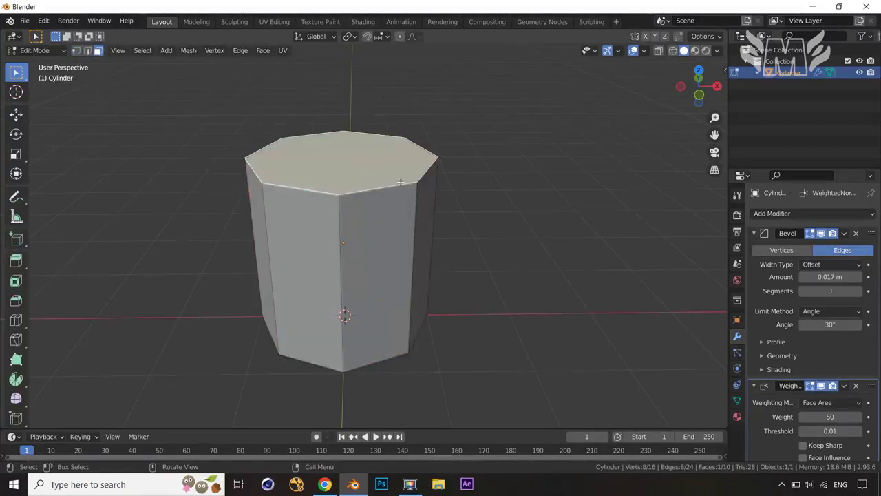
{"action": "scroll", "coordinate": [523, 249], "scroll_direction": "down", "scroll_amount": 1}
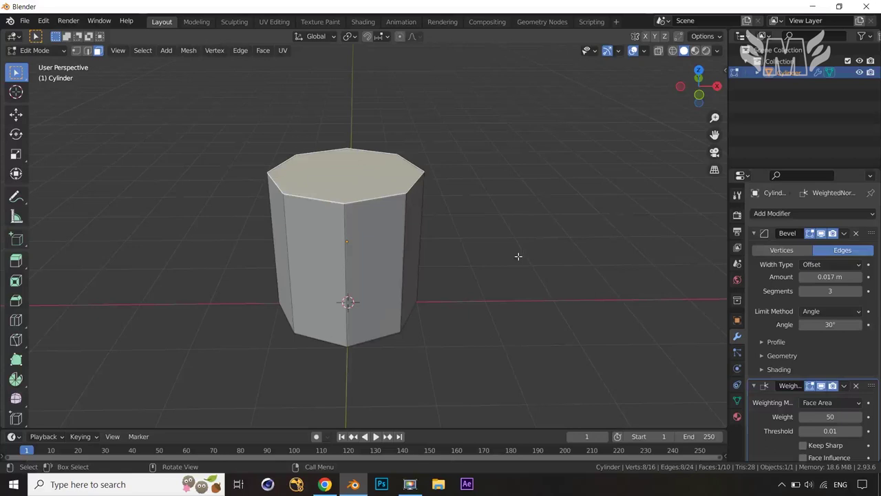
{"action": "key", "text": "KP_1"}
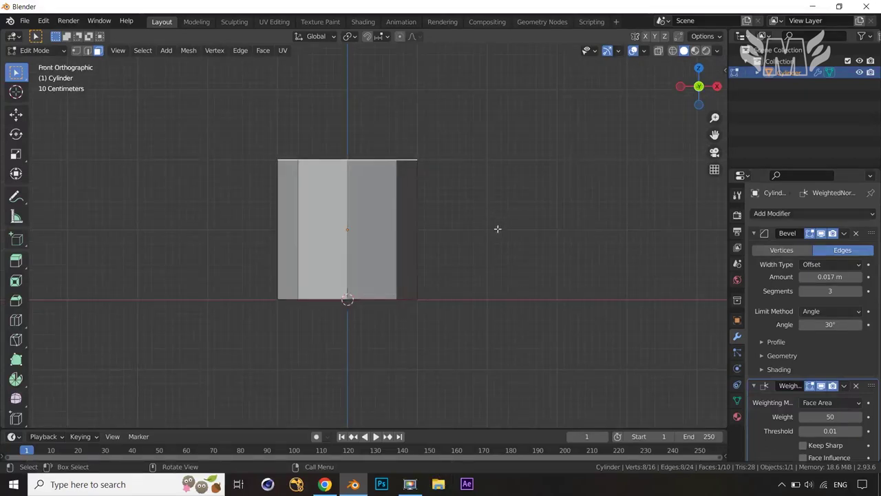
{"action": "middle_click_drag", "start_coordinate": [498, 227], "coordinate": [499, 260]}
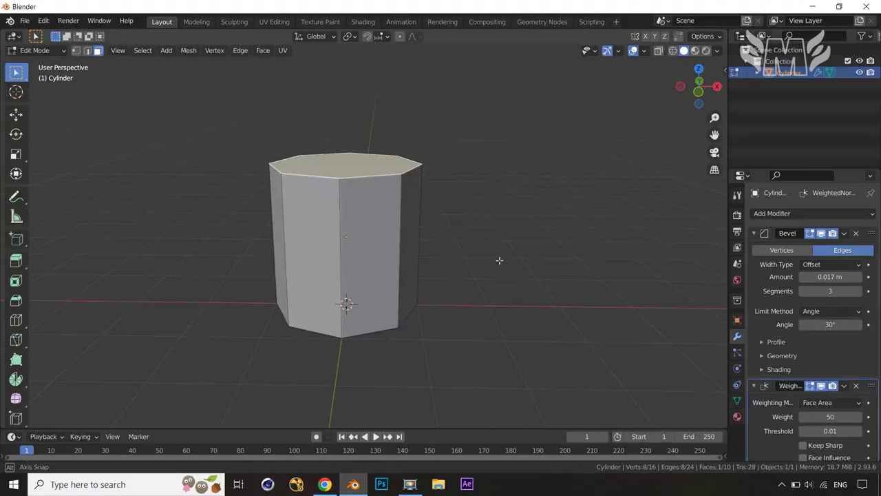
{"action": "key", "text": "i"}
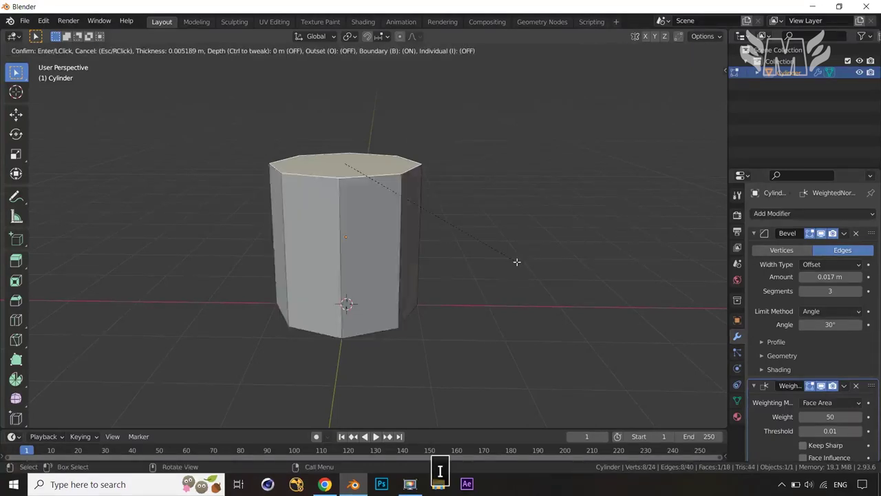
{"action": "key", "text": "ctrl"}
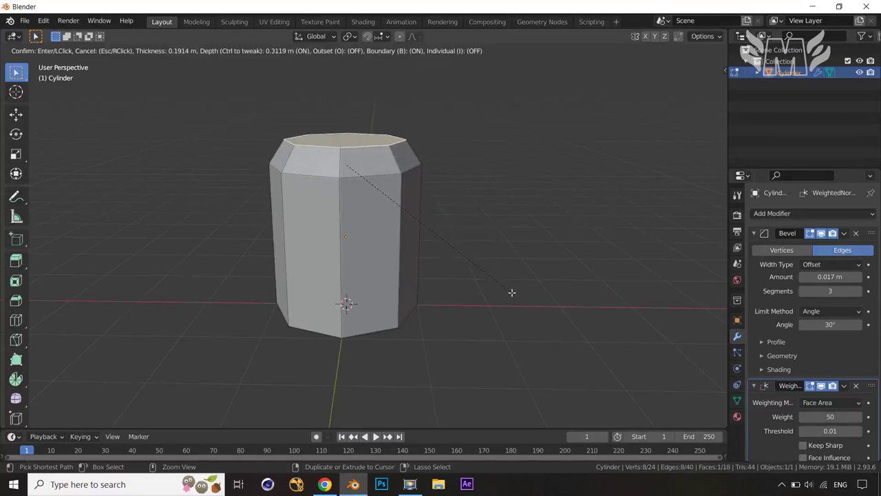
{"action": "left_click", "coordinate": [512, 292]}
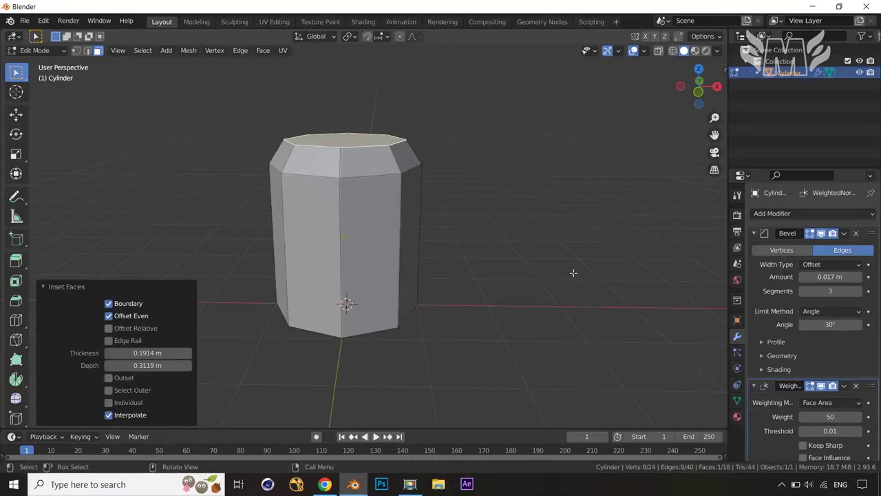
Inset the raised top face again by about 0.23 m with a depth of about 0.27 m
{"action": "key", "text": "i"}
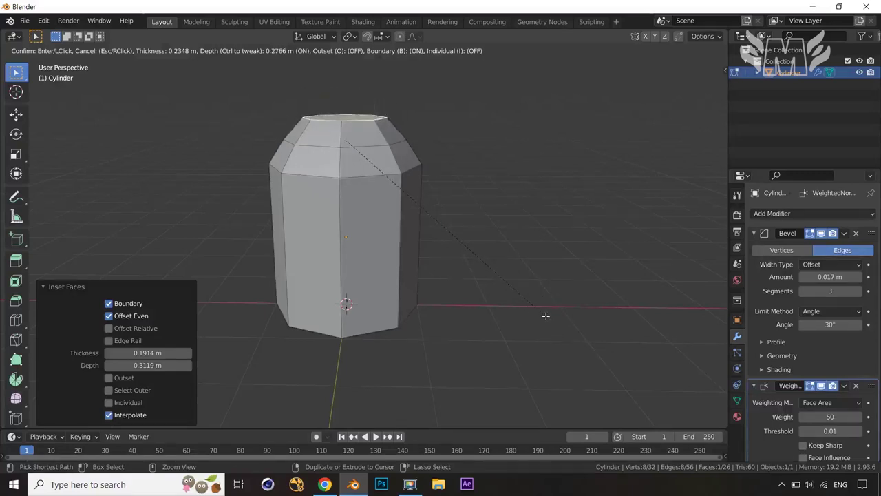
{"action": "left_click", "coordinate": [546, 316]}
{"action": "middle_click_drag", "start_coordinate": [545, 278], "coordinate": [547, 271]}
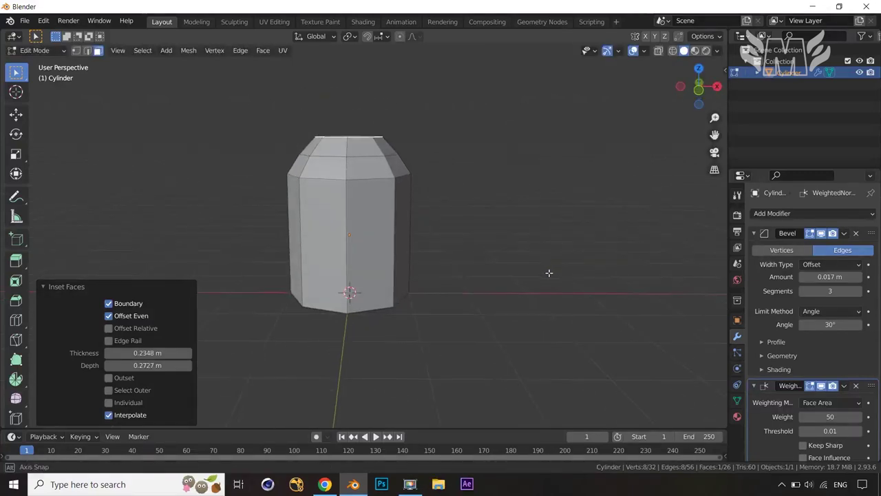
{"action": "key", "text": "i"}
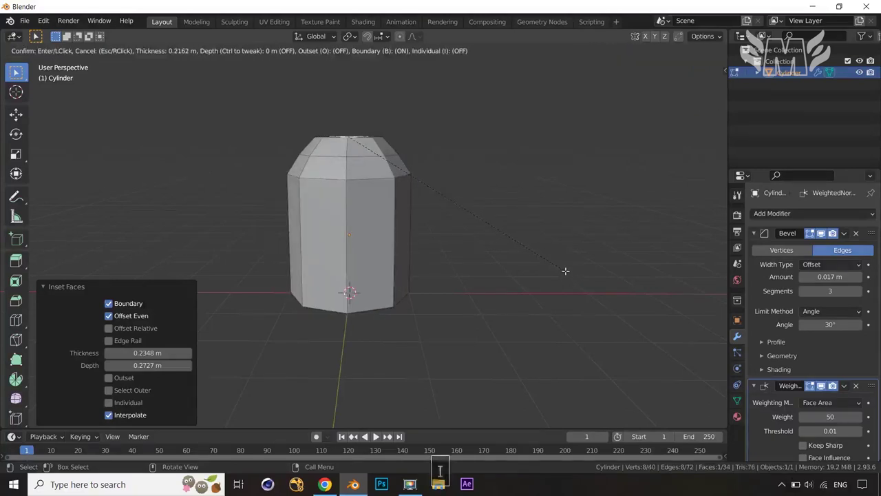
{"action": "key", "text": "Escape"}
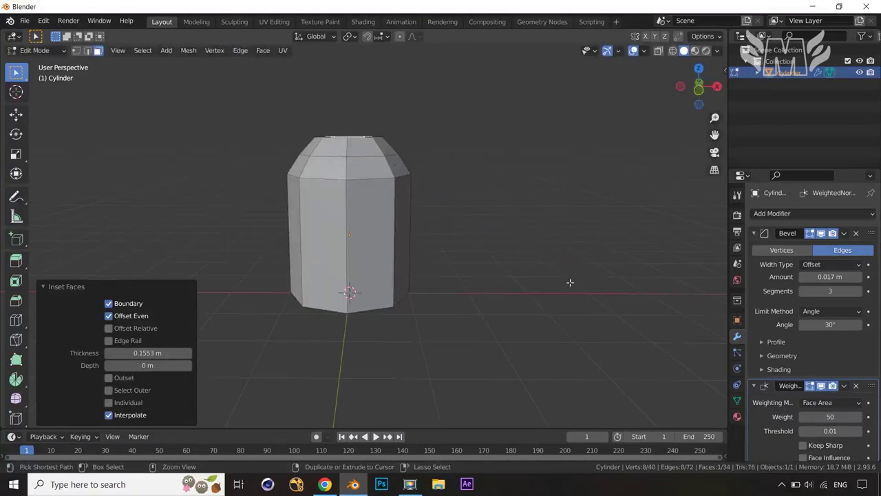
{"action": "key", "text": "ctrl+z"}
Inset the top face by about 0.18 m with a depth of about 0.58 m to form the bottle's neck
{"action": "key", "text": "i"}
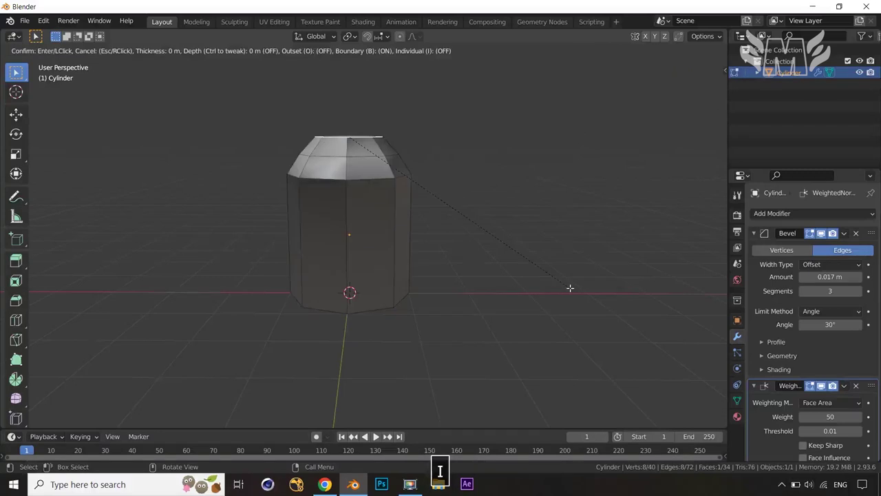
{"action": "key", "text": "ctrl"}
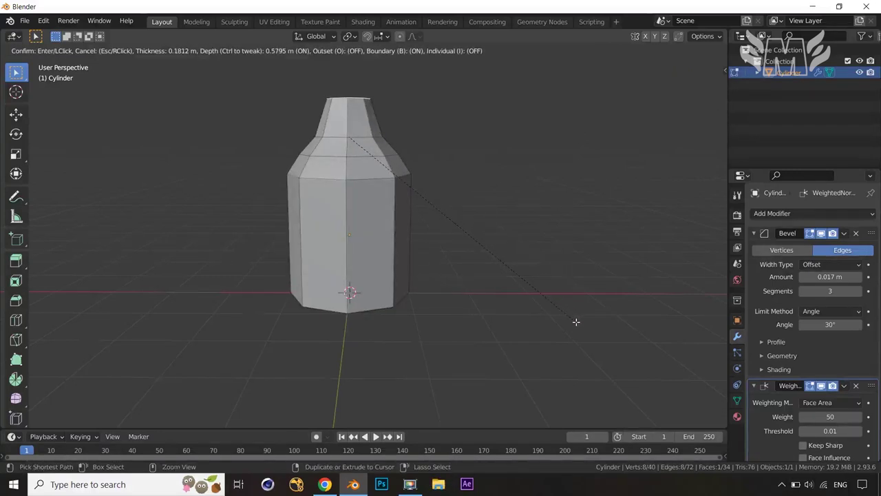
{"action": "left_click", "coordinate": [576, 322]}
{"action": "middle_click_drag", "start_coordinate": [555, 287], "coordinate": [561, 269]}
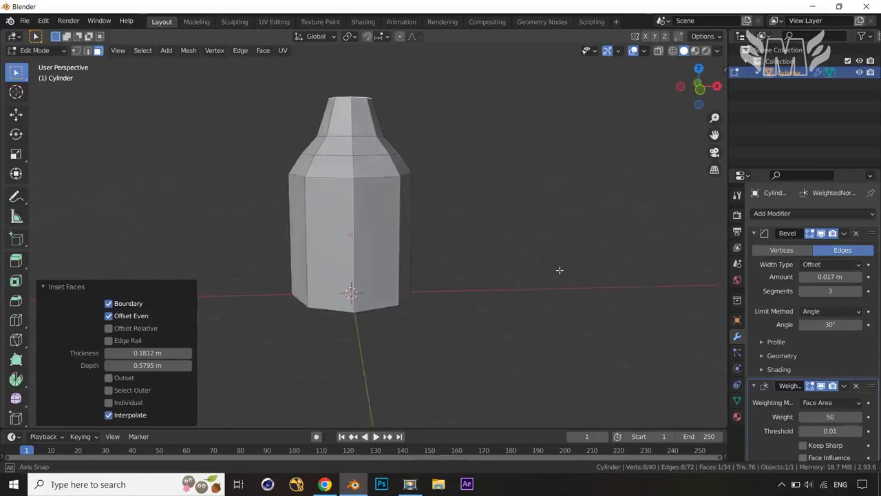
Select the edge loop in the middle of the sloped shoulder and scale it to about 0.907
{"action": "key", "text": "2"}
{"action": "left_click", "coordinate": [334, 154], "text": "alt"}
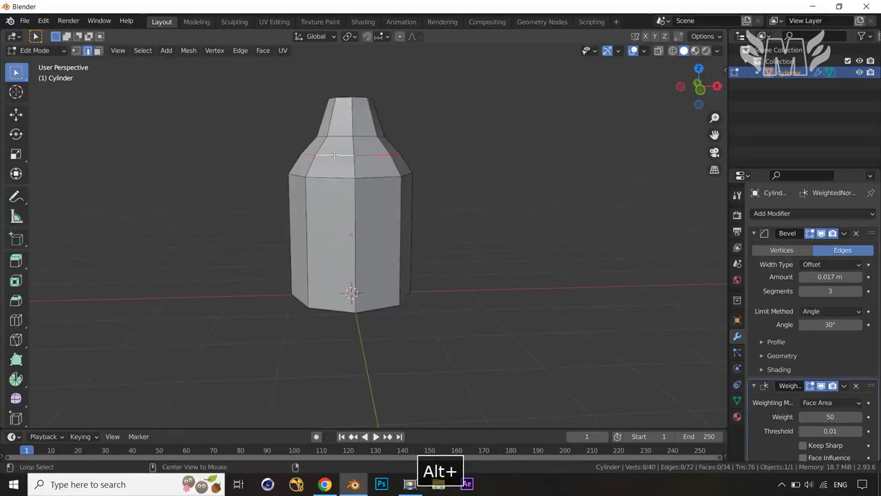
{"action": "key", "text": "s"}
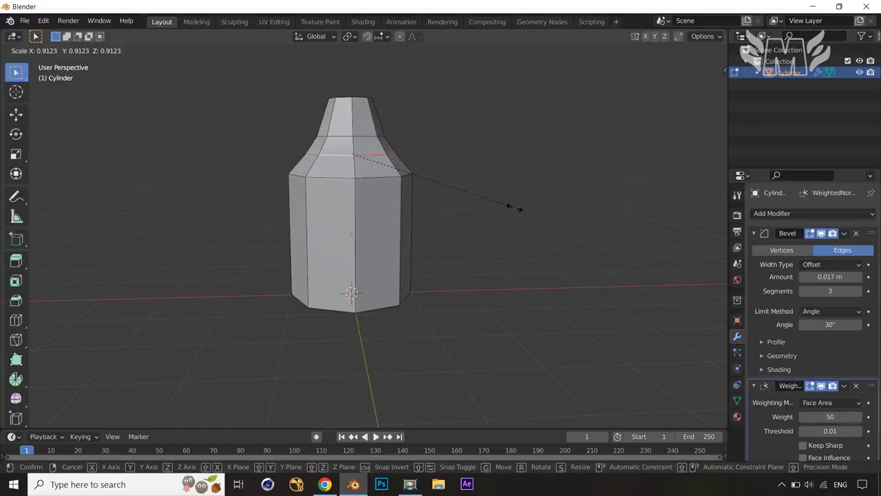
{"action": "left_click", "coordinate": [509, 203]}
{"action": "middle_click_drag", "start_coordinate": [502, 187], "coordinate": [490, 232]}
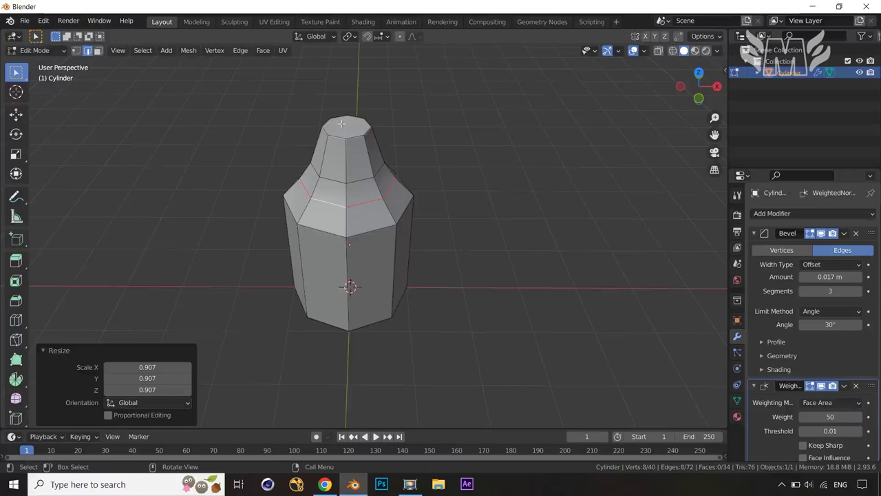
Select the bottle's top face and move it up about 0.45 m along Z in front view
{"action": "key", "text": "3"}
{"action": "left_click", "coordinate": [341, 123]}
{"action": "middle_click_drag", "start_coordinate": [468, 138], "coordinate": [482, 148]}
{"action": "key", "text": "Up"}
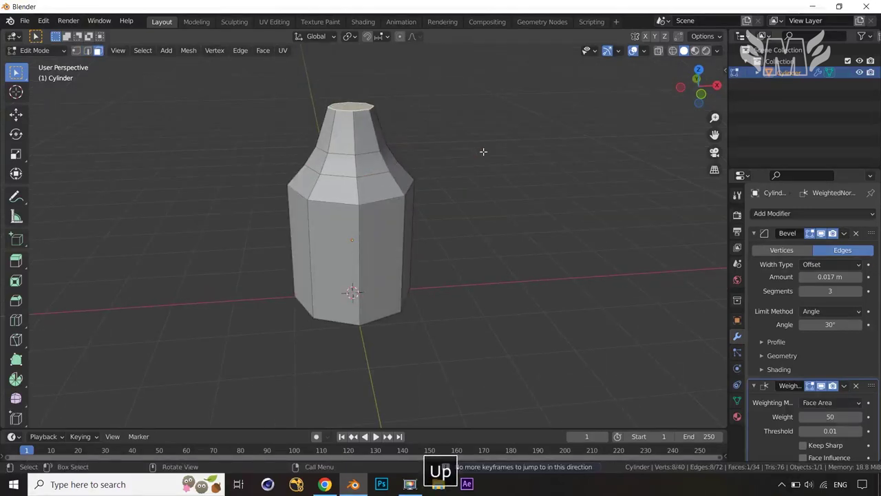
{"action": "key", "text": "KP_1"}
{"action": "key", "text": "g"}
{"action": "key", "text": "z"}
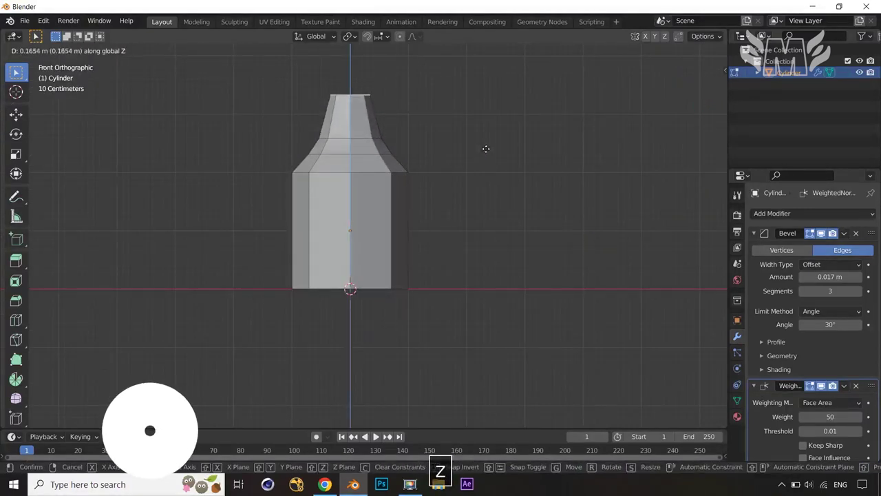
{"action": "left_click", "coordinate": [482, 136]}
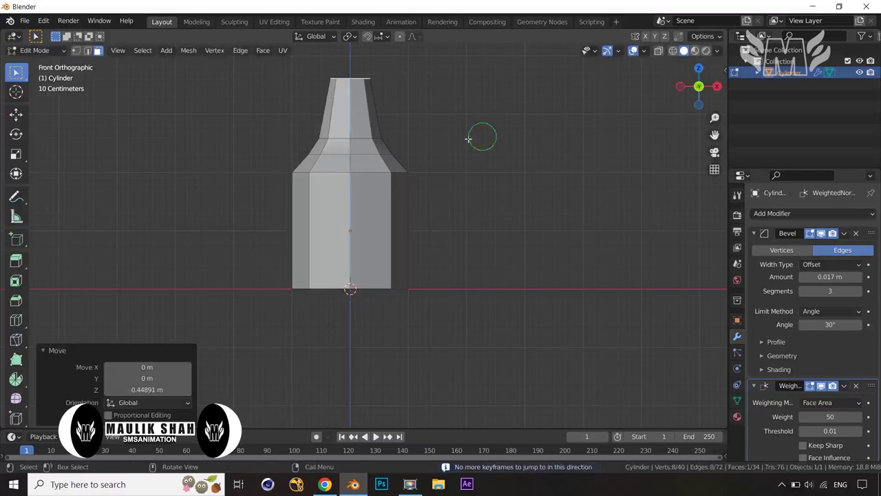
Edge-slide the loop at the base of the neck upward by a factor of about 0.31 and return to Object Mode
{"action": "key", "text": "2"}
{"action": "left_click", "coordinate": [361, 138], "text": "alt"}
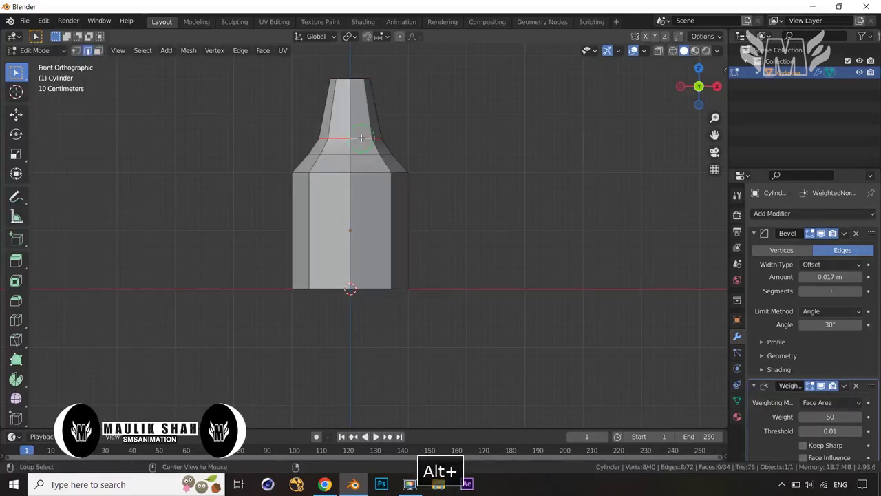
{"action": "key", "text": "g"}
{"action": "key", "text": "g"}
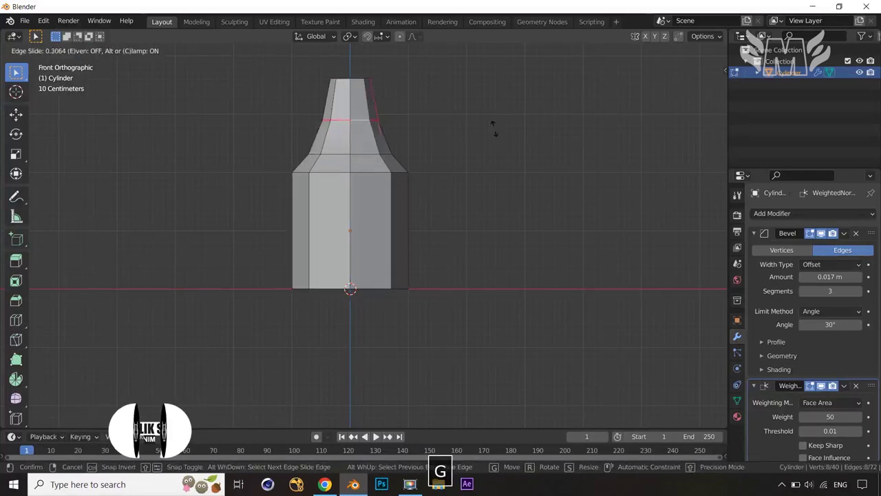
{"action": "left_click", "coordinate": [493, 130]}
{"action": "middle_click_drag", "start_coordinate": [493, 130], "coordinate": [489, 224]}
{"action": "key", "text": "Tab"}
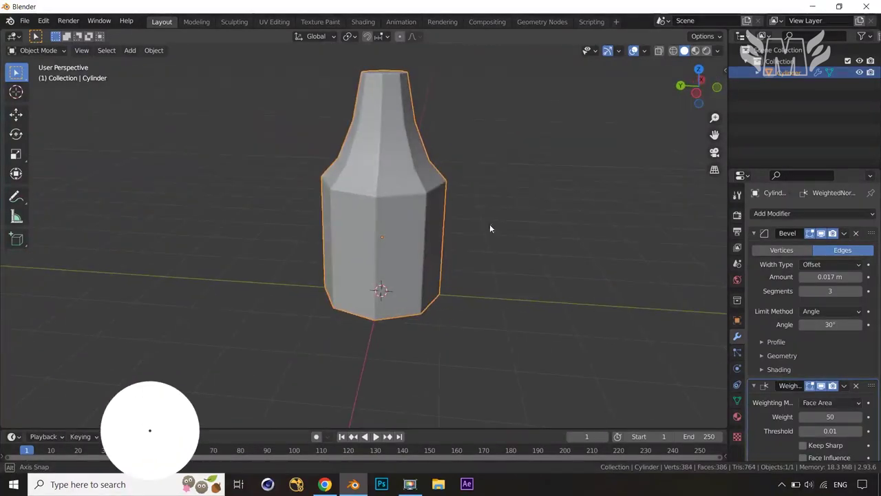
Collapse the Bevel and Weighted Normal settings and add a Subdivision Surface modifier to the bottle
{"action": "left_click", "coordinate": [753, 232]}
{"action": "left_click", "coordinate": [753, 249]}
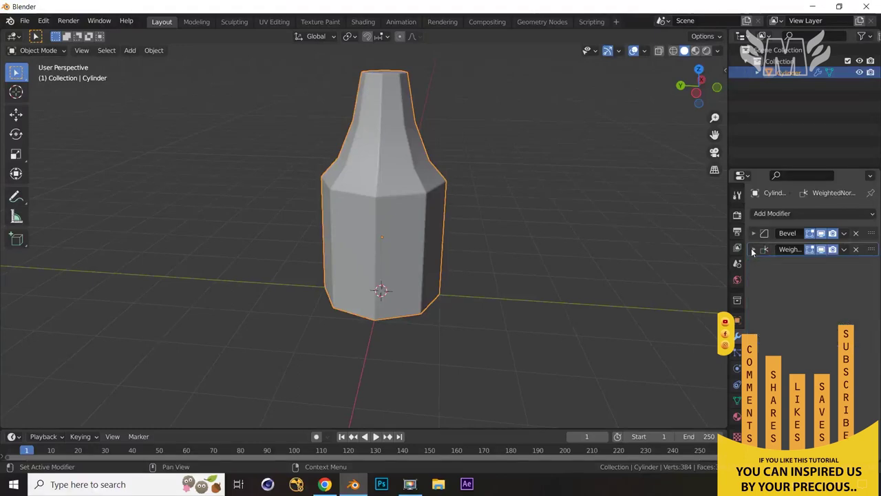
{"action": "left_click", "coordinate": [861, 214]}
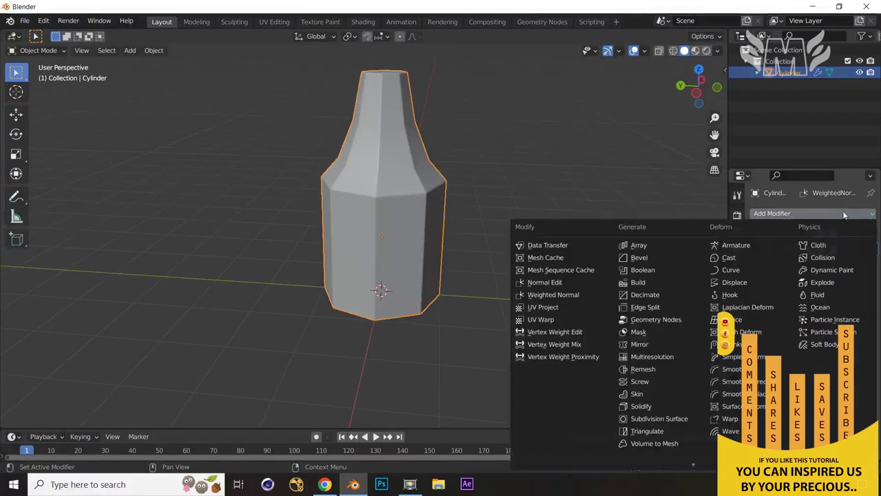
{"action": "left_click", "coordinate": [668, 420]}
{"action": "middle_click_drag", "start_coordinate": [537, 184], "coordinate": [429, 167]}
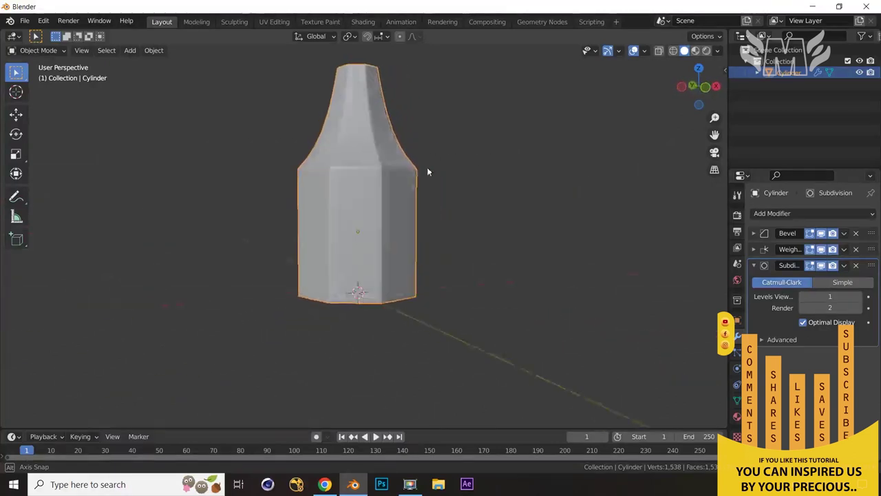
Move the Subdivision modifier between Bevel and Weighted Normal, with its viewport level at 1, and collapse its settings
{"action": "left_click_drag", "start_coordinate": [872, 268], "coordinate": [872, 252]}
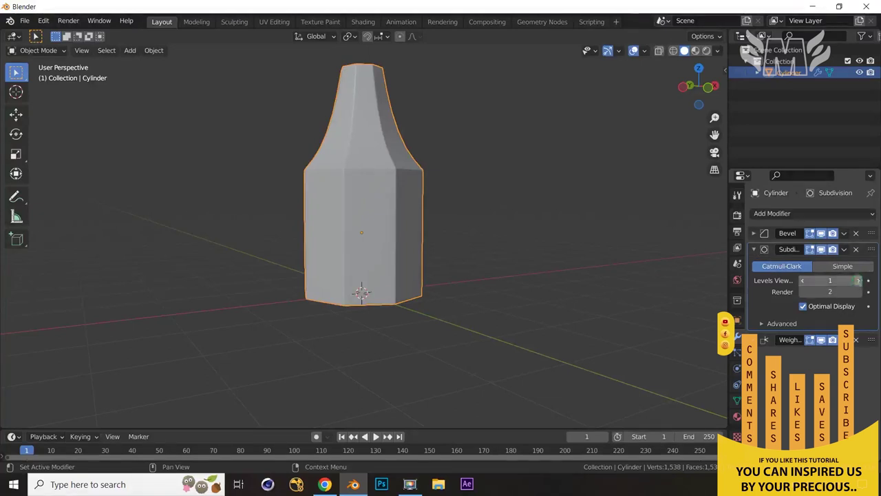
{"action": "left_click", "coordinate": [802, 281]}
{"action": "left_click", "coordinate": [754, 250]}
{"action": "middle_click_drag", "start_coordinate": [519, 248], "coordinate": [572, 279]}
{"action": "middle_click_drag", "start_coordinate": [514, 259], "coordinate": [477, 274]}
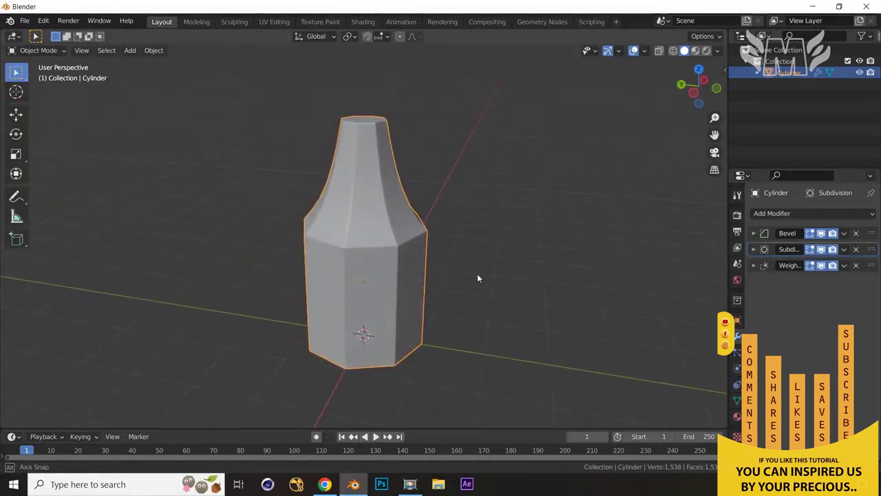
{"action": "scroll", "coordinate": [477, 273], "scroll_direction": "up", "scroll_amount": 4}
{"action": "scroll", "coordinate": [434, 272], "scroll_direction": "down", "scroll_amount": 2}
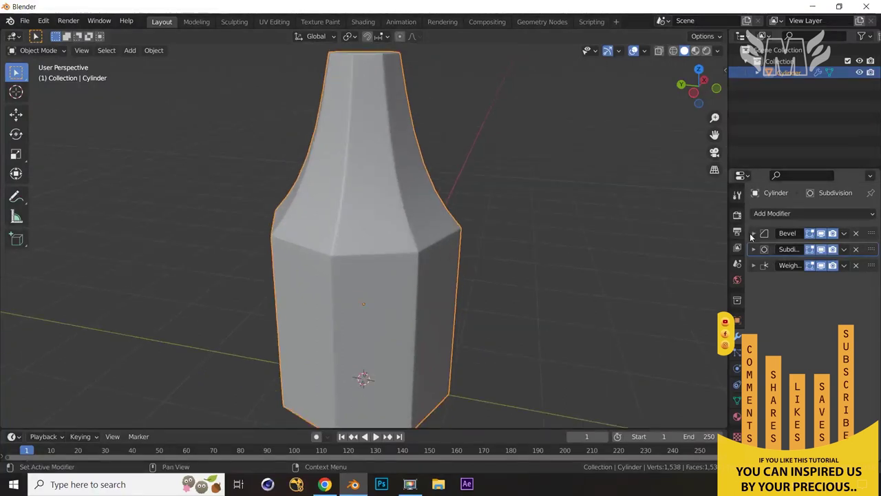
Set the Bevel modifier's amount to 0.041 m and check the bottle in Edit Mode and Object Mode
{"action": "left_click", "coordinate": [752, 234]}
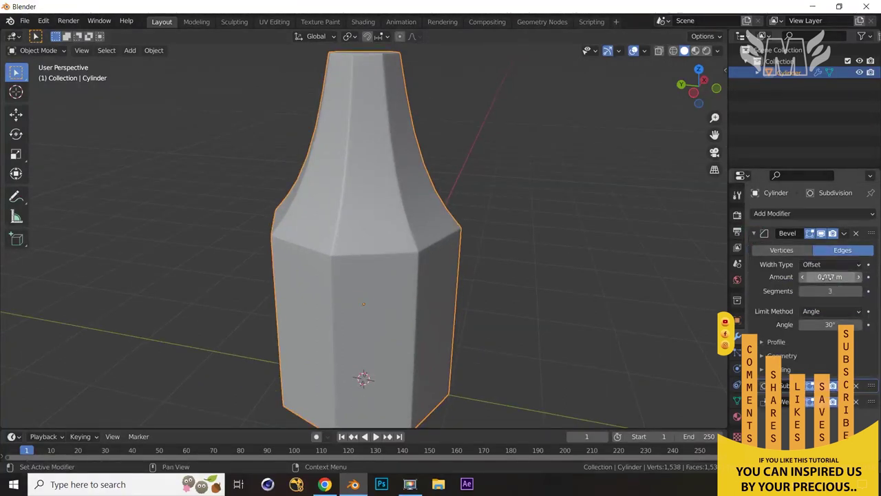
{"action": "mouse_move", "coordinate": [828, 277]}
{"action": "left_mouse_down", "text": "shift"}
{"action": "mouse_move", "coordinate": [869, 276]}
{"action": "mouse_move", "coordinate": [841, 277]}
{"action": "left_mouse_up", "text": "shift"}
{"action": "key", "text": "Tab"}
{"action": "middle_click_drag", "start_coordinate": [557, 275], "coordinate": [596, 289]}
{"action": "key", "text": "Tab"}
Enter Edit Mode on the bottle and turn off the Edit Mode display of its Subdivision and Bevel modifiers
{"action": "scroll", "coordinate": [542, 274], "scroll_direction": "down", "scroll_amount": 3}
{"action": "scroll", "coordinate": [555, 268], "scroll_direction": "down", "scroll_amount": 1}
{"action": "middle_click_drag", "start_coordinate": [583, 260], "coordinate": [560, 299]}
{"action": "key", "text": "Tab"}
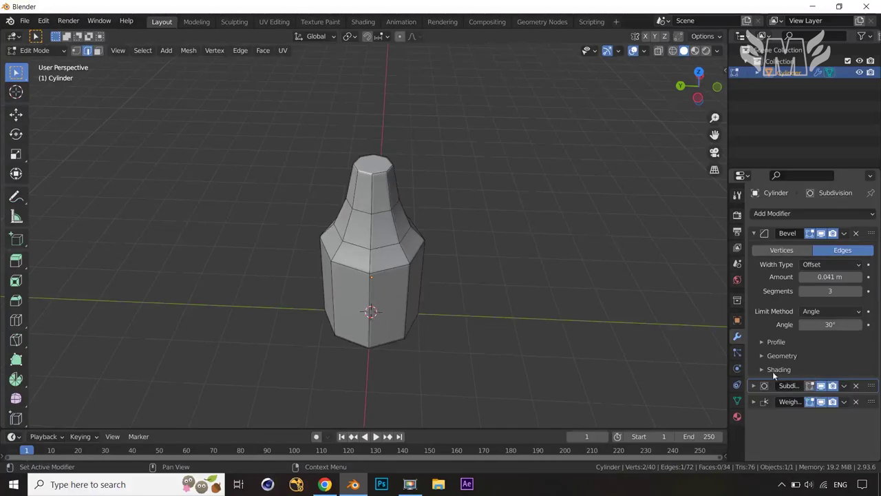
{"action": "left_click", "coordinate": [813, 233]}
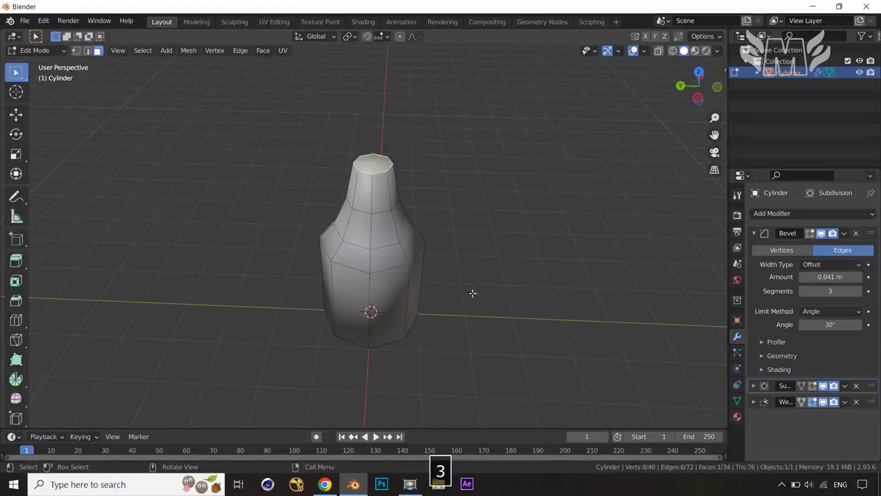
Raise the selected top face by about 0.25 m along Z to lengthen the neck, then deselect it
{"action": "key", "text": "g"}
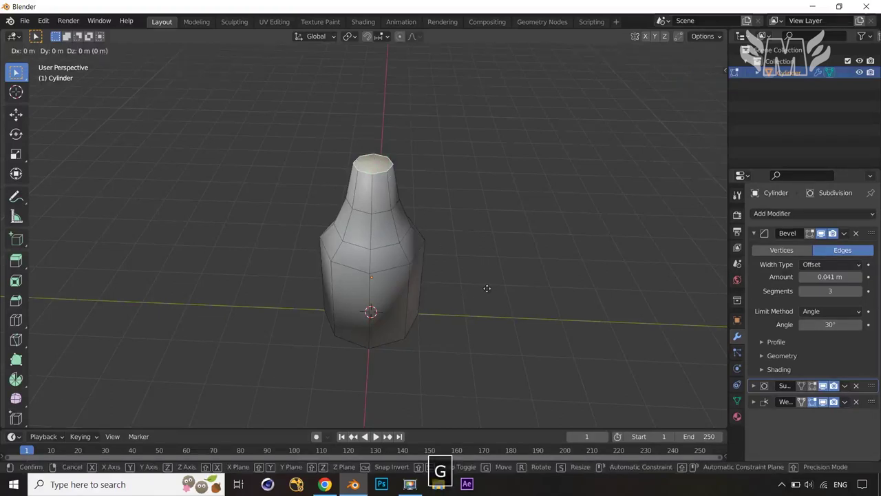
{"action": "key", "text": "z"}
{"action": "left_click", "coordinate": [488, 278]}
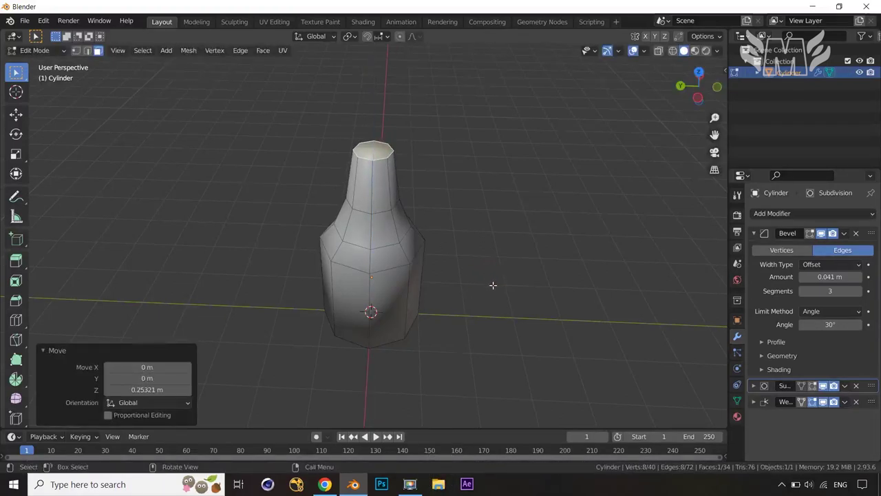
{"action": "key", "text": "KP_1"}
{"action": "left_click", "coordinate": [500, 267]}
Duplicate the bottle's top face in place, separate the copy into its own object, and return to Object Mode
{"action": "middle_click_drag", "start_coordinate": [500, 265], "coordinate": [501, 315]}
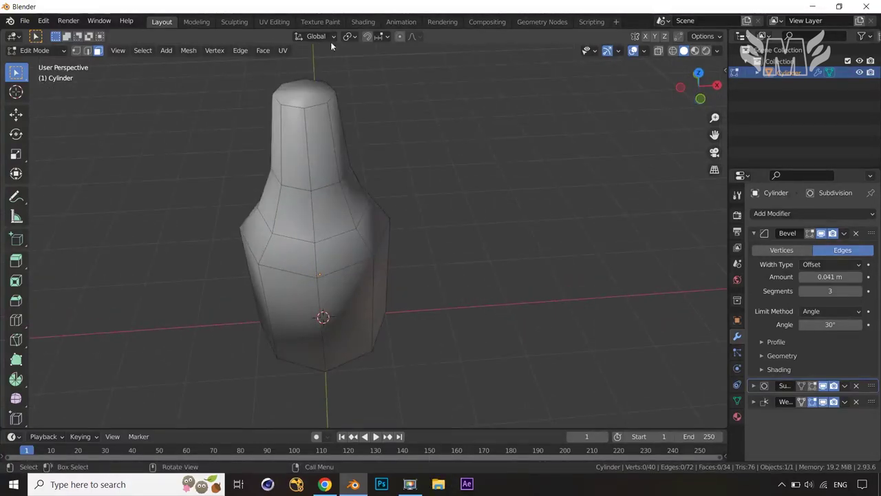
{"action": "left_click", "coordinate": [299, 83]}
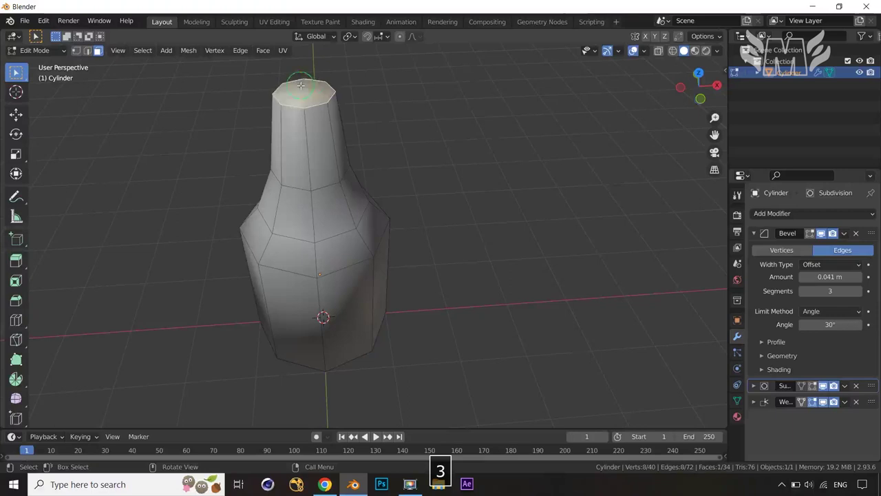
{"action": "key", "text": "shift+d"}
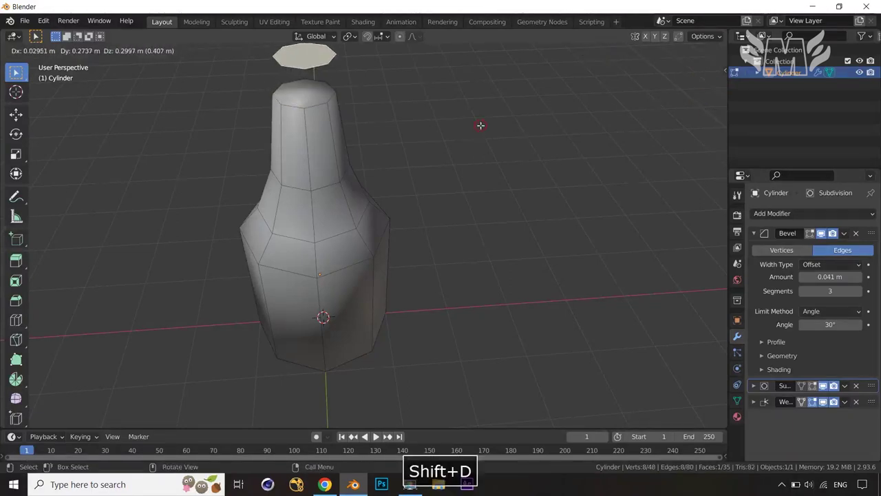
{"action": "right_click", "coordinate": [506, 181]}
{"action": "key", "text": "p"}
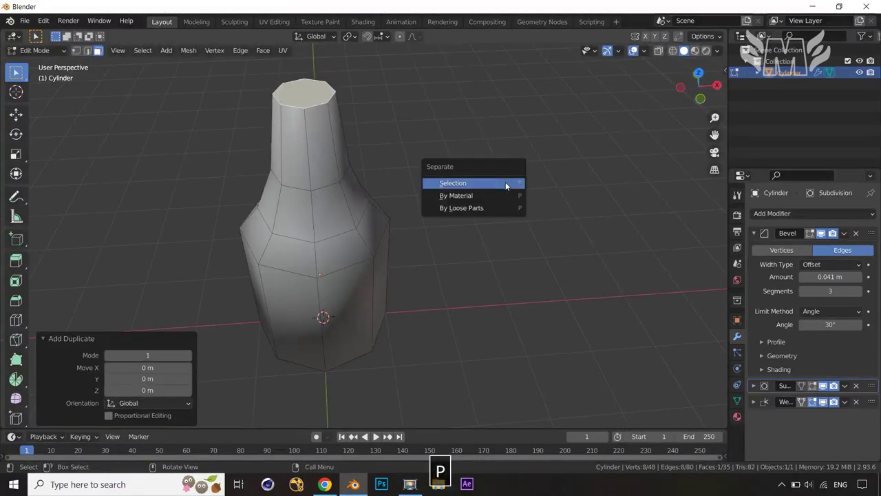
{"action": "left_click", "coordinate": [506, 182]}
{"action": "middle_click_drag", "start_coordinate": [506, 182], "coordinate": [512, 232]}
{"action": "key", "text": "Tab"}
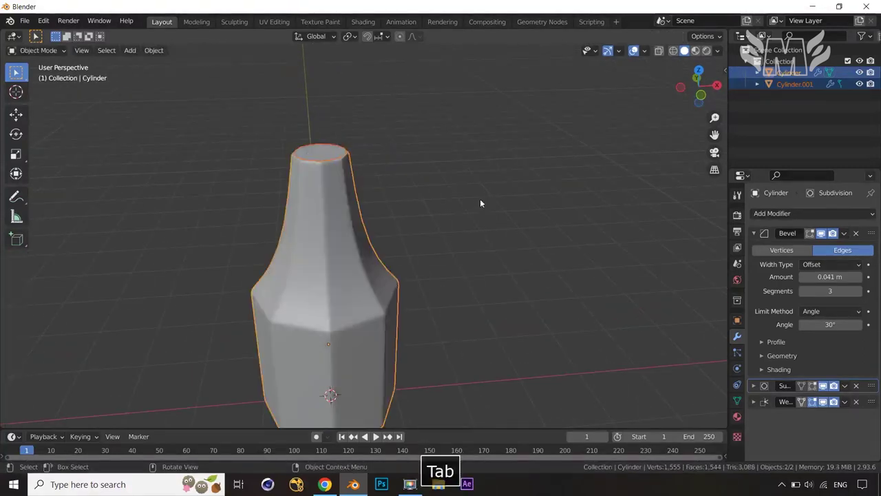
Select the separated top face object and extrude its whole face up about 0.35 m in Edit Mode to form a cap
{"action": "left_click", "coordinate": [332, 149]}
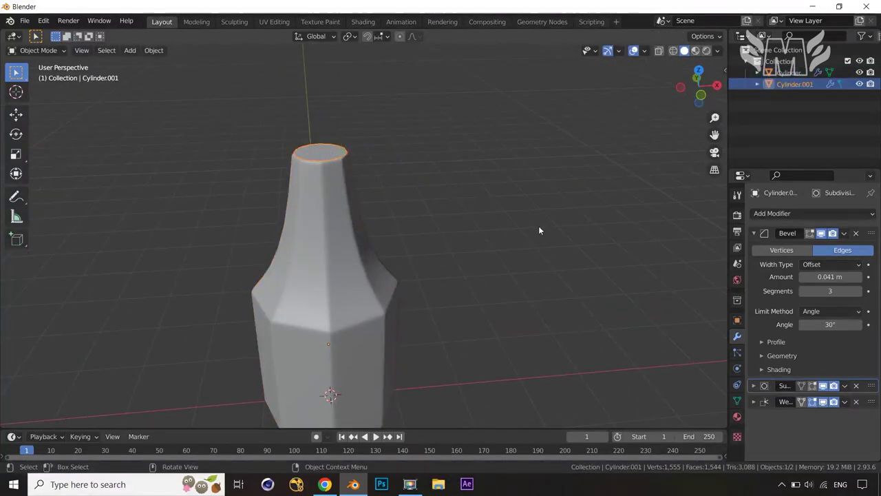
{"action": "key", "text": "Tab"}
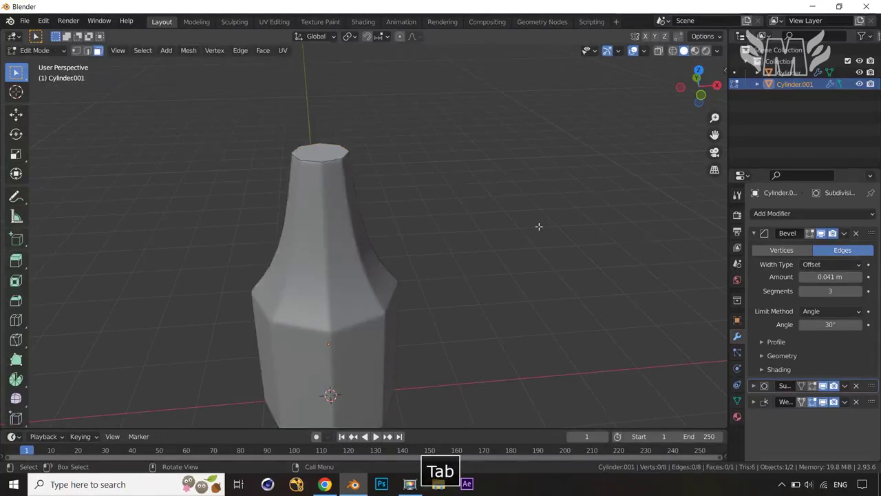
{"action": "key", "text": "a"}
{"action": "key", "text": "e"}
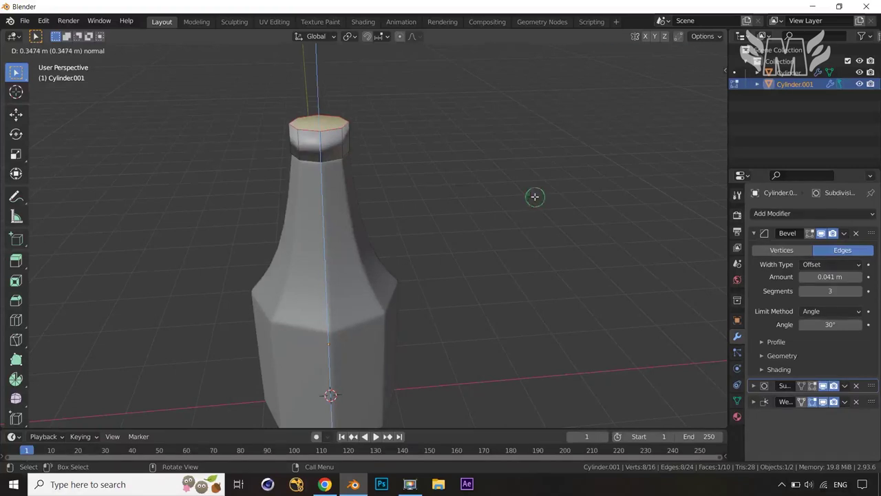
{"action": "left_click", "coordinate": [536, 197]}
Turn off the Edit Mode display of the cap's Weighted Normal modifier
{"action": "middle_click_drag", "start_coordinate": [633, 272], "coordinate": [575, 243]}
{"action": "left_click", "coordinate": [812, 402]}
{"action": "middle_click_drag", "start_coordinate": [546, 309], "coordinate": [592, 359]}
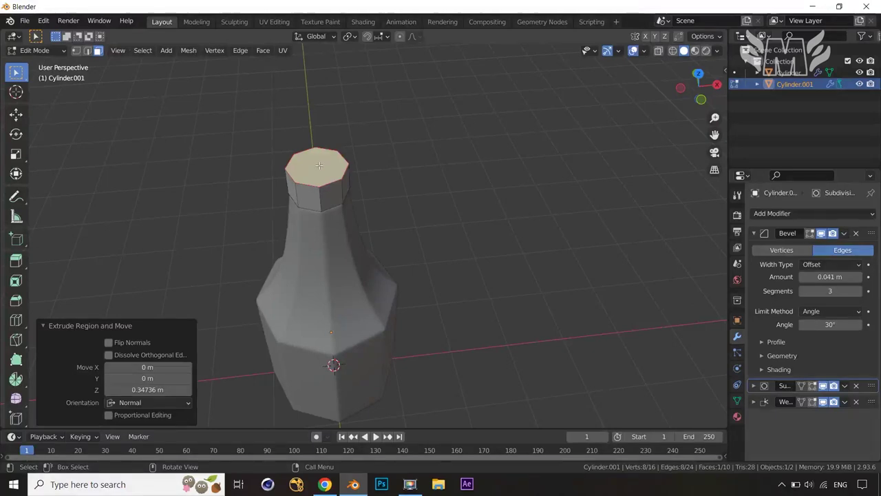
Inset the cap's top face by about 0.04 m and extrude the inner face down about 0.16 m to form a recess
{"action": "key", "text": "i"}
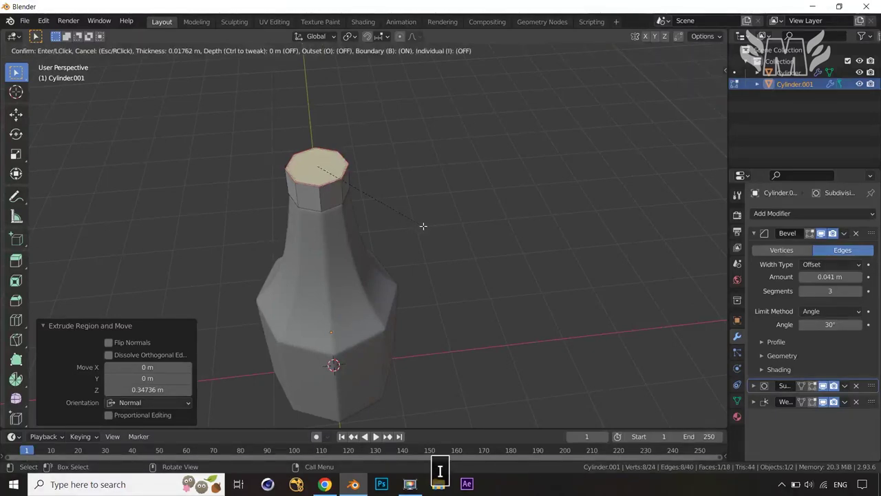
{"action": "left_click", "coordinate": [422, 224]}
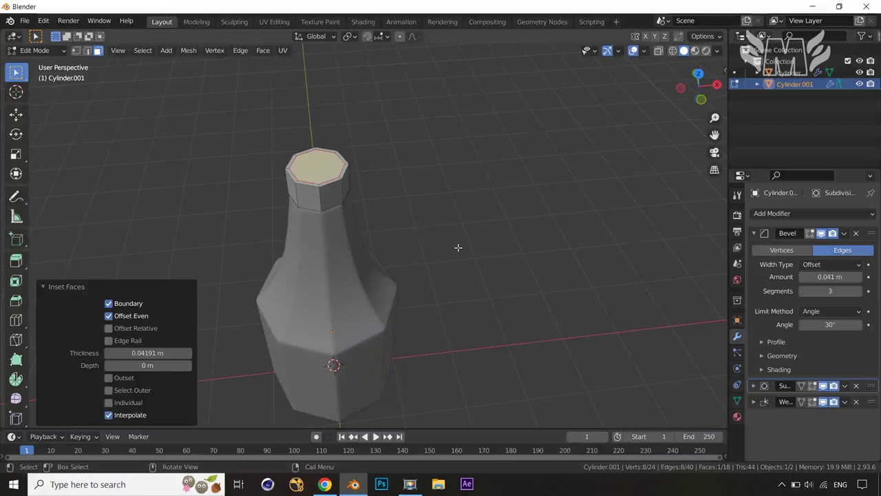
{"action": "key", "text": "e"}
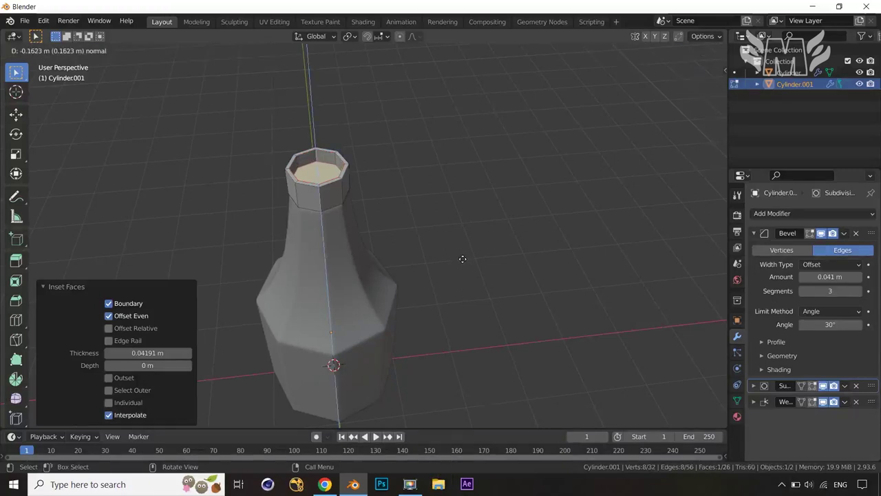
{"action": "left_click", "coordinate": [462, 259]}
Lower the recess floor by about 0.14 m along Z in X-ray front view, then return to solid display in Object Mode
{"action": "middle_click_drag", "start_coordinate": [463, 230], "coordinate": [472, 290], "text": "shift"}
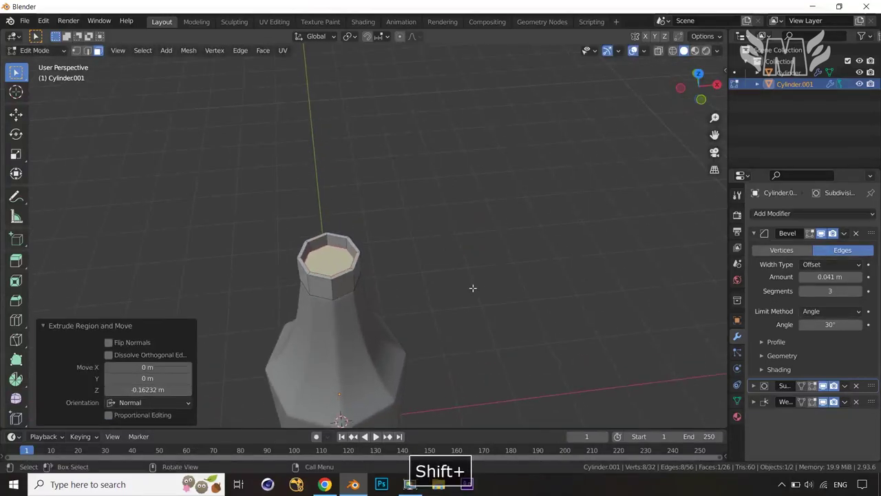
{"action": "key", "text": "1"}
{"action": "key", "text": "alt+z"}
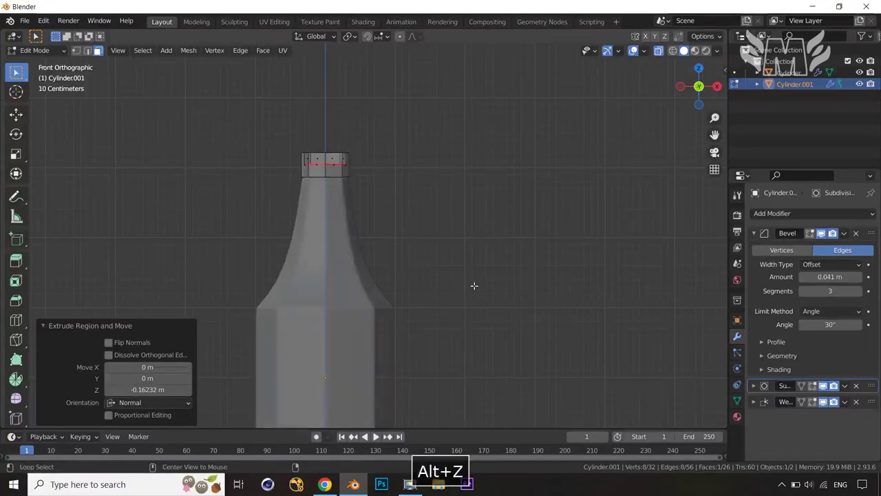
{"action": "key", "text": "g"}
{"action": "key", "text": "z"}
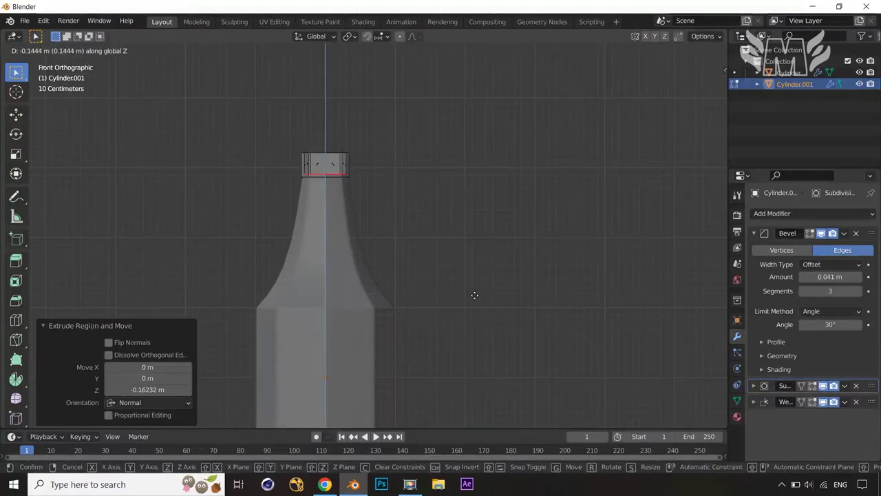
{"action": "left_click", "coordinate": [474, 295]}
{"action": "middle_click_drag", "start_coordinate": [491, 292], "coordinate": [520, 333]}
{"action": "key", "text": "Tab"}
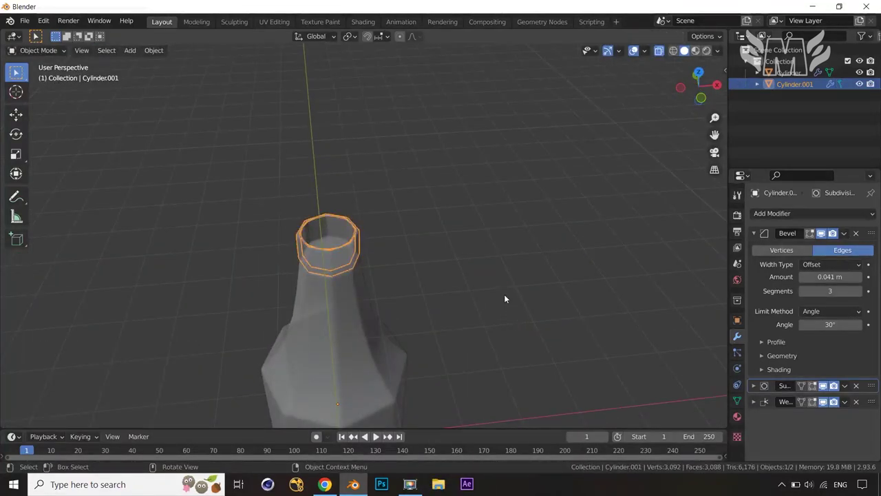
{"action": "key", "text": "alt+z"}
{"action": "mouse_move", "coordinate": [503, 294]}
{"action": "middle_mouse_down"}
{"action": "mouse_move", "coordinate": [356, 255]}
{"action": "mouse_move", "coordinate": [434, 246]}
{"action": "mouse_move", "coordinate": [469, 264]}
{"action": "middle_mouse_up"}
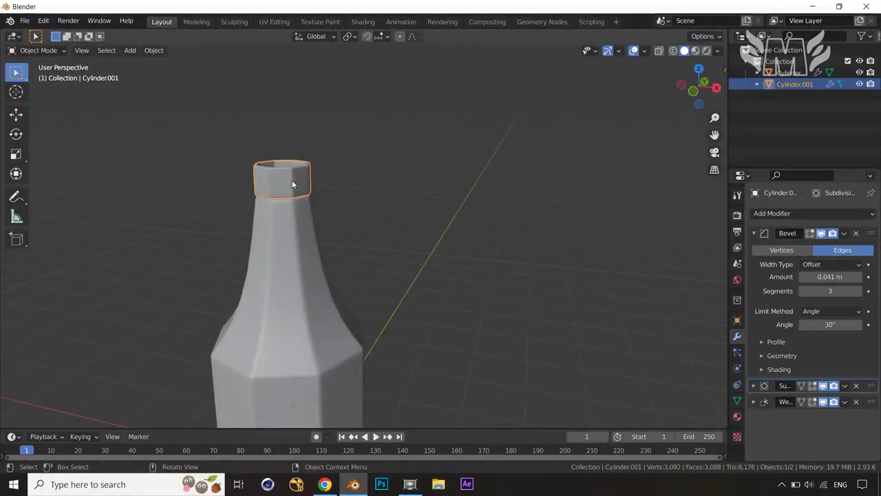
Set the viewport level of the cap's Subdivision modifier to 3
{"action": "left_click", "coordinate": [754, 386]}
{"action": "left_click", "coordinate": [857, 418]}
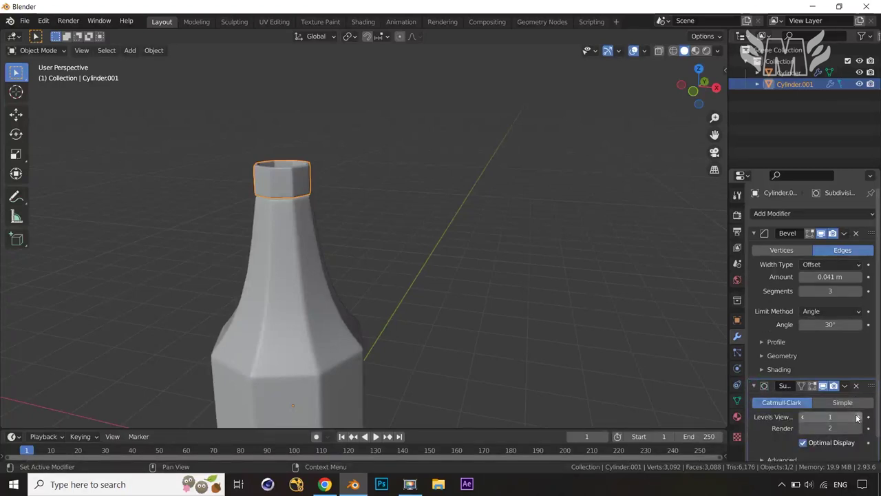
{"action": "left_click", "coordinate": [858, 417]}
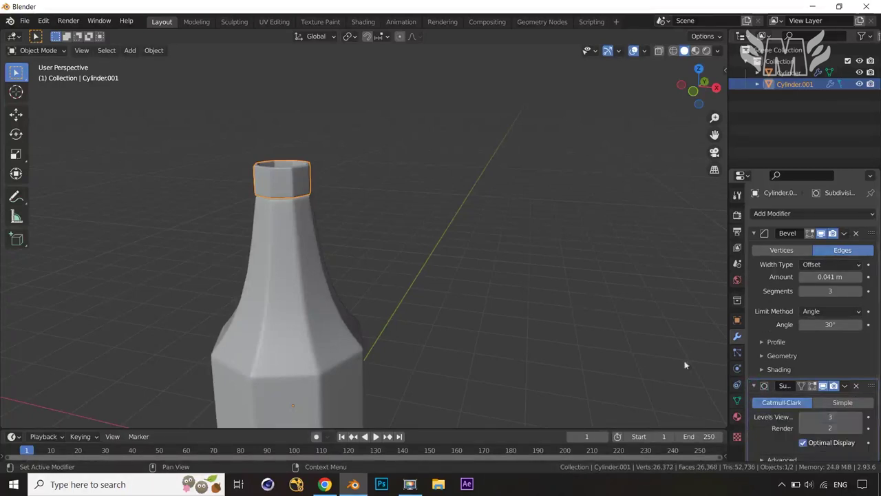
Deselect the cap, reduce its Bevel modifier's amount to 0.011 m, then remove that modifier
{"action": "middle_click_drag", "start_coordinate": [401, 290], "coordinate": [388, 246]}
{"action": "left_click", "coordinate": [461, 253]}
{"action": "key", "text": "Tab"}
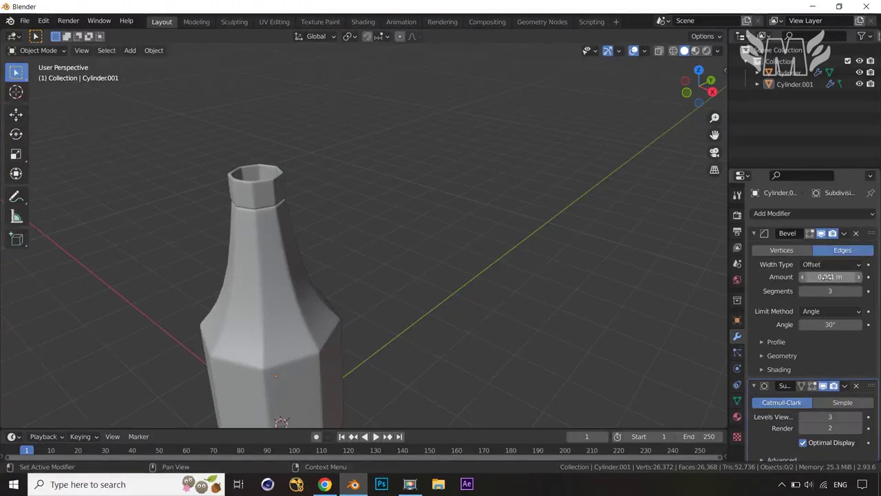
{"action": "left_click_drag", "start_coordinate": [830, 276], "coordinate": [799, 276], "text": "shift"}
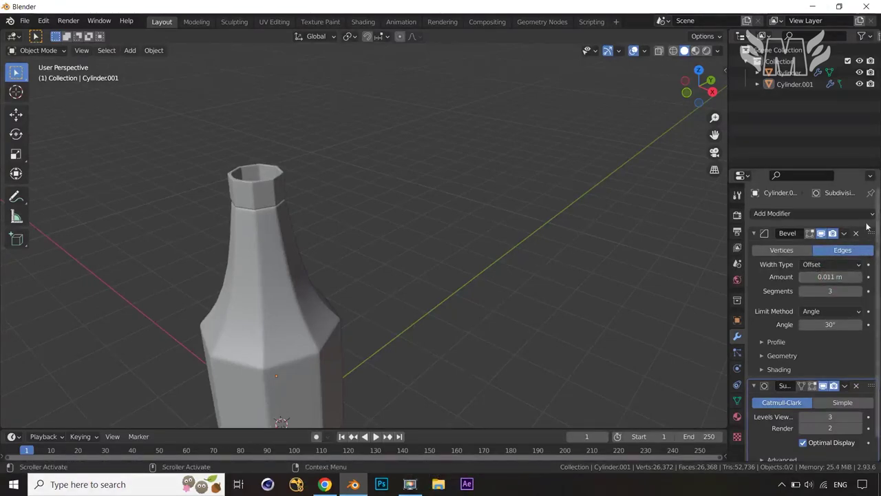
{"action": "left_click", "coordinate": [857, 234]}
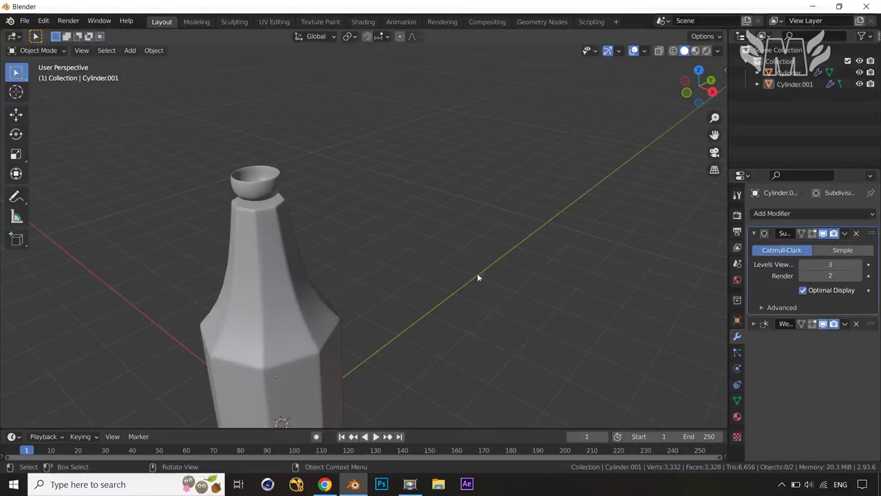
Add a centred loop cut around the cap's outer wall and bevel it about 0.14 m wide into two supporting edge loops
{"action": "middle_click_drag", "start_coordinate": [380, 274], "coordinate": [378, 234]}
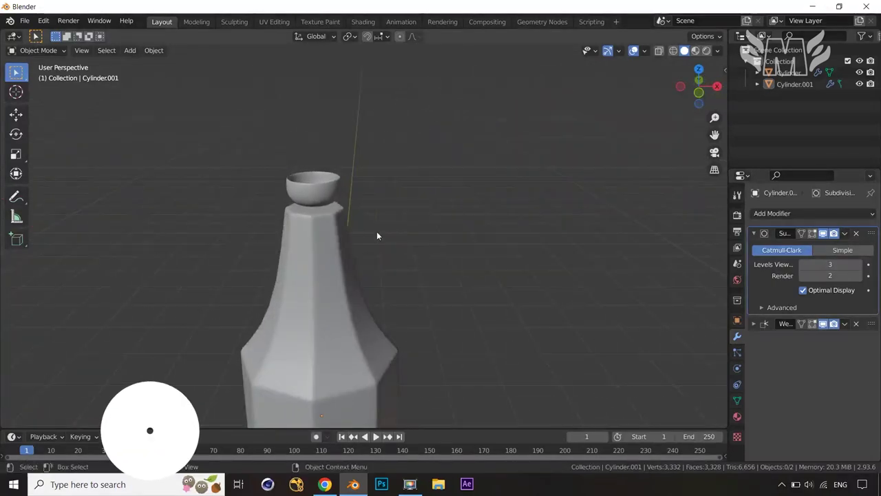
{"action": "key", "text": "Tab"}
{"action": "key", "text": "ctrl+r"}
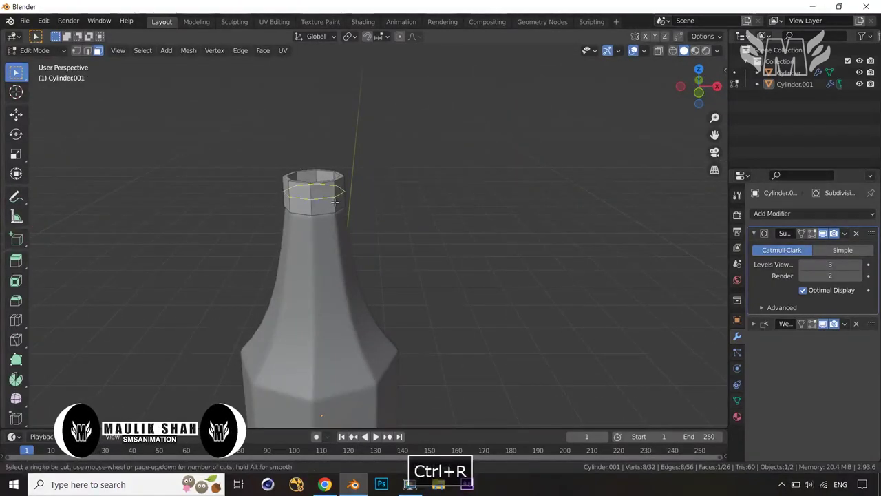
{"action": "left_click", "coordinate": [334, 200]}
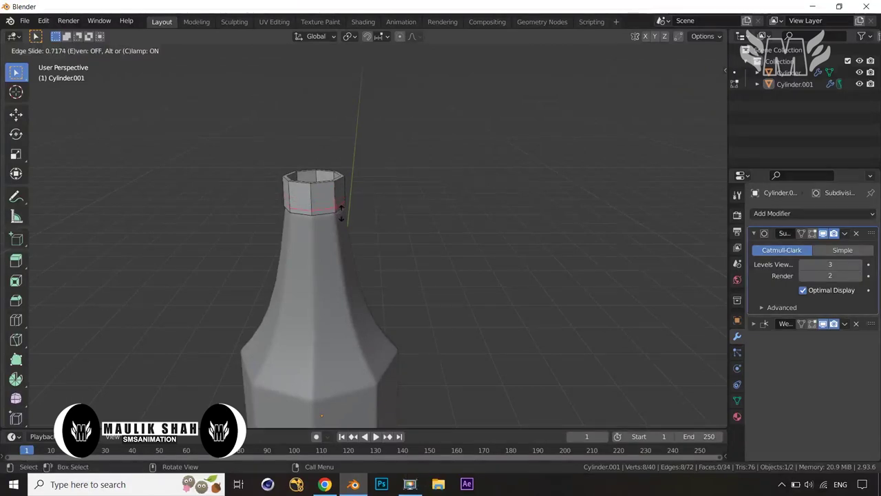
{"action": "right_click", "coordinate": [343, 211]}
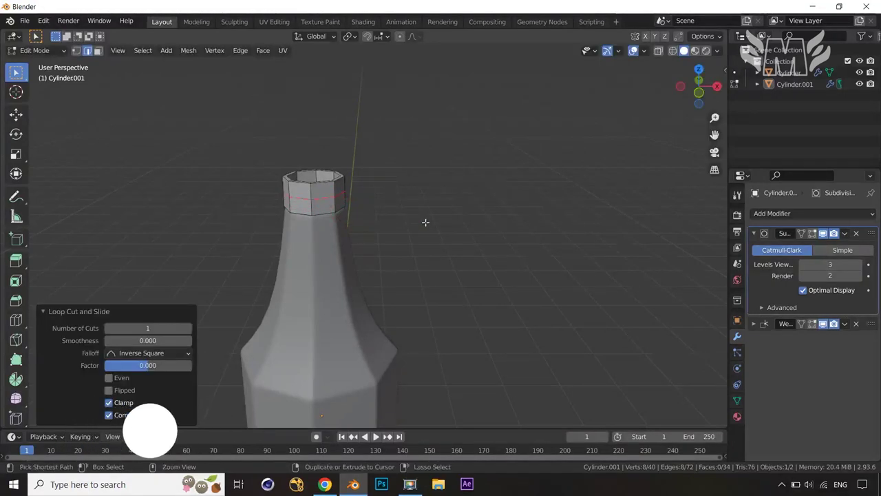
{"action": "key", "text": "ctrl+b"}
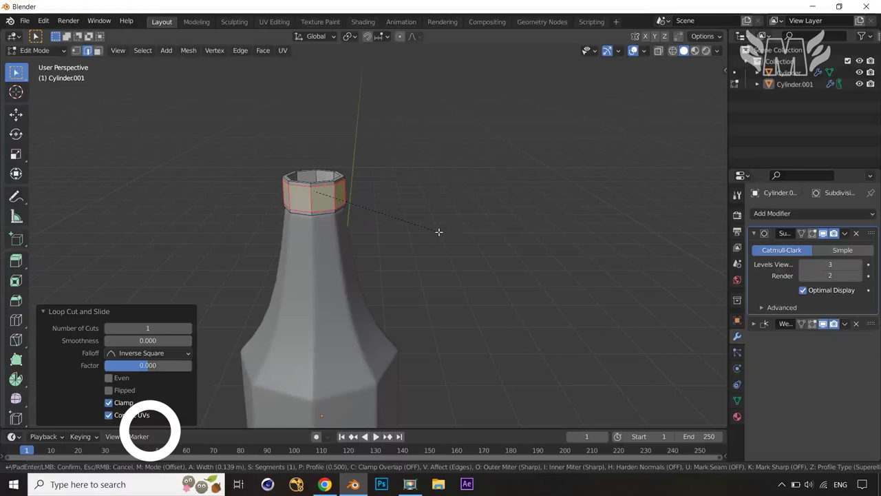
{"action": "left_click", "coordinate": [439, 231]}
{"action": "key", "text": "Tab"}
{"action": "middle_click_drag", "start_coordinate": [439, 231], "coordinate": [448, 296]}
Inset the floor face of the cap's recess by about 0.035 m
{"action": "key", "text": "Tab"}
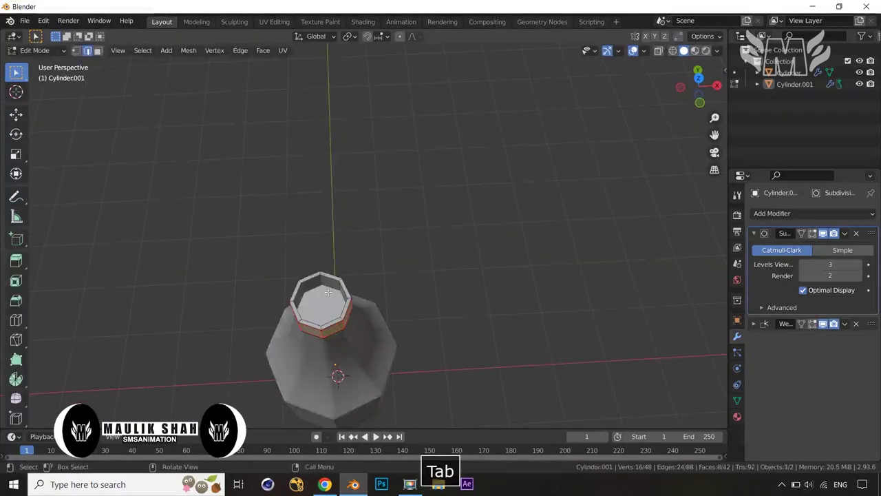
{"action": "key", "text": "3"}
{"action": "left_click", "coordinate": [318, 302]}
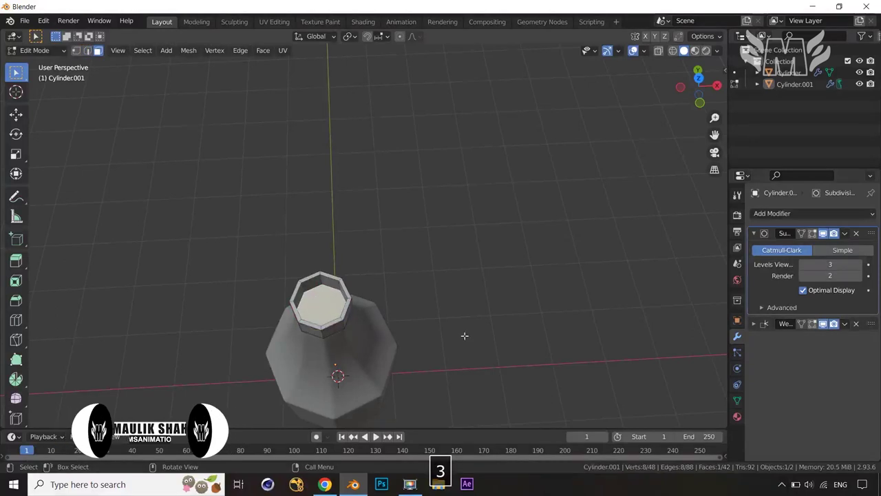
{"action": "key", "text": "i"}
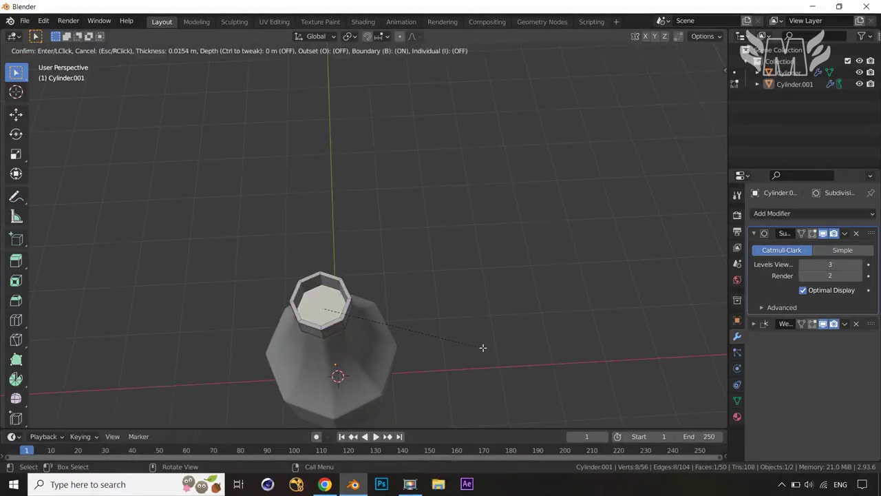
{"action": "left_click", "coordinate": [482, 347]}
Add a centred loop cut around the recess's inner wall, bevel it about 0.13 m wide, and return to Object Mode
{"action": "middle_click_drag", "start_coordinate": [478, 345], "coordinate": [378, 241]}
{"action": "key", "text": "ctrl+r"}
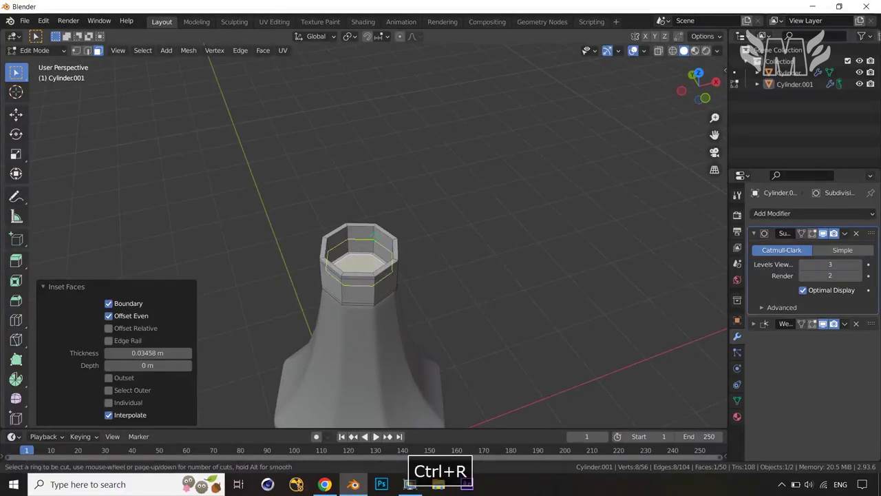
{"action": "left_click", "coordinate": [376, 244]}
{"action": "right_click", "coordinate": [426, 272]}
{"action": "key", "text": "ctrl+b"}
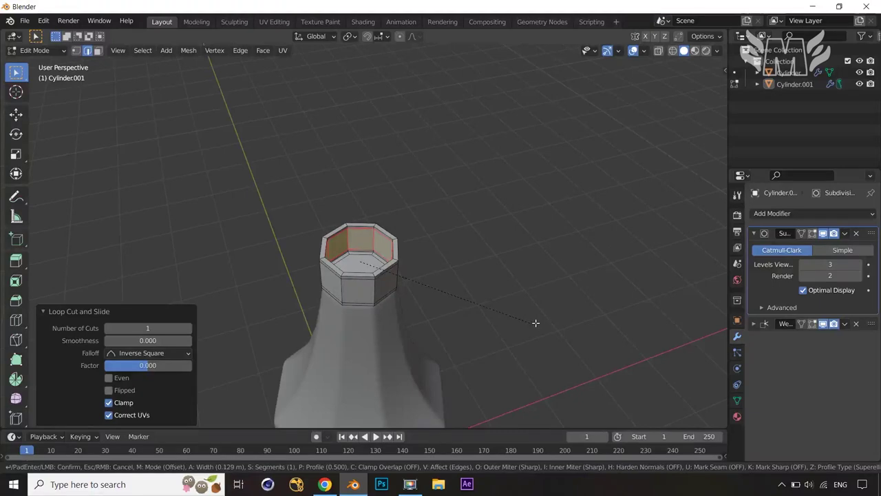
{"action": "left_click", "coordinate": [536, 322]}
{"action": "key", "text": "Tab"}
{"action": "middle_click_drag", "start_coordinate": [533, 324], "coordinate": [472, 259]}
{"action": "scroll", "coordinate": [419, 283], "scroll_direction": "up", "scroll_amount": 3}
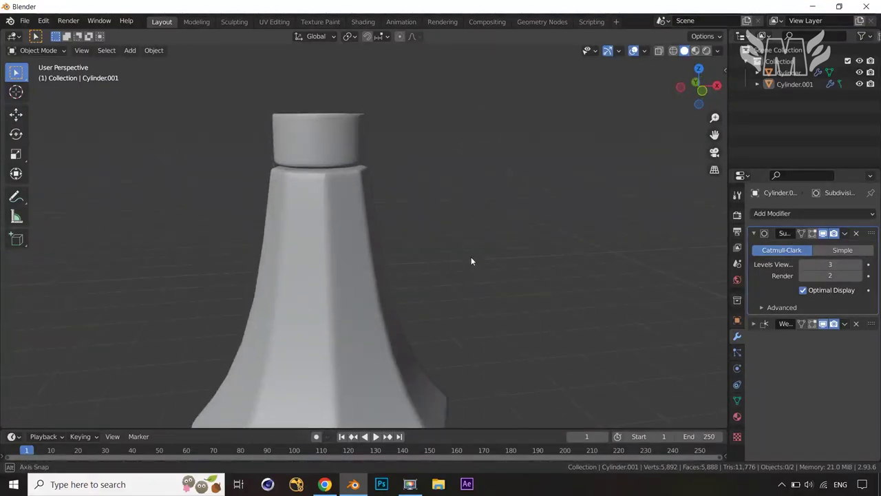
Hide the bottle body and inset the cap's underside face by about 0.02 m
{"action": "left_click", "coordinate": [350, 250]}
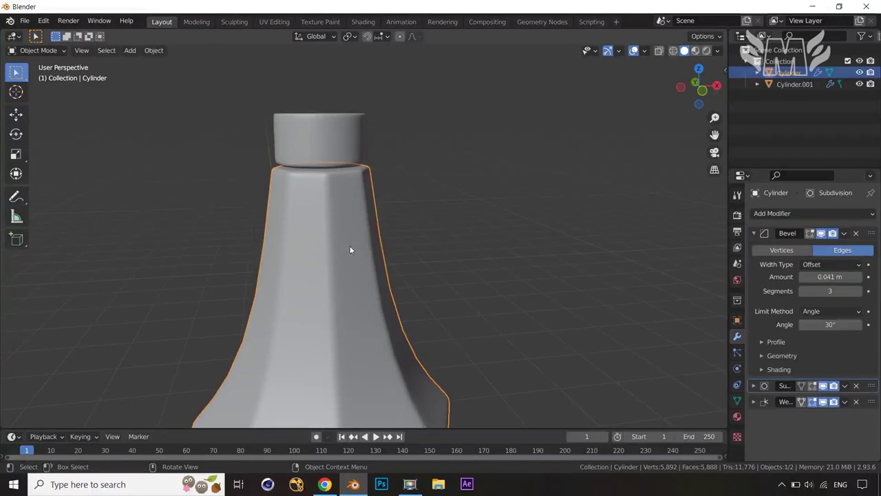
{"action": "key", "text": "h"}
{"action": "left_click", "coordinate": [334, 155]}
{"action": "key", "text": "Tab"}
{"action": "middle_click_drag", "start_coordinate": [460, 206], "coordinate": [377, 79]}
{"action": "key", "text": "3"}
{"action": "left_click", "coordinate": [377, 80]}
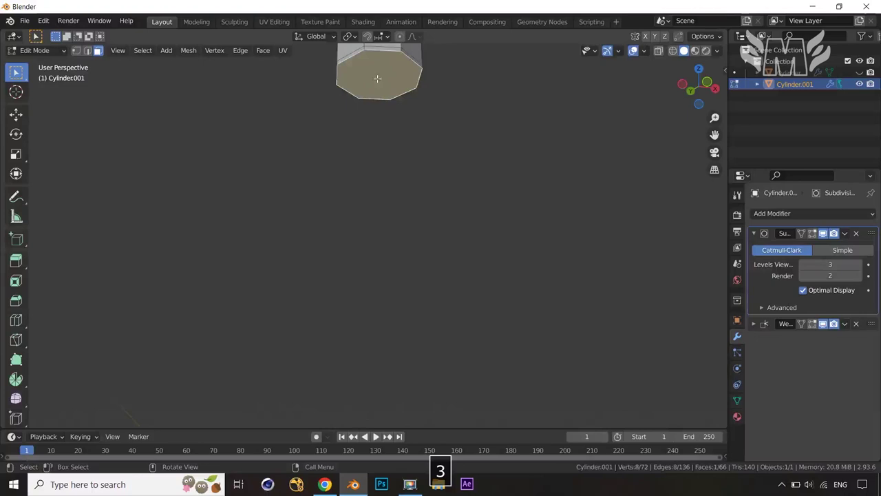
{"action": "key", "text": "i"}
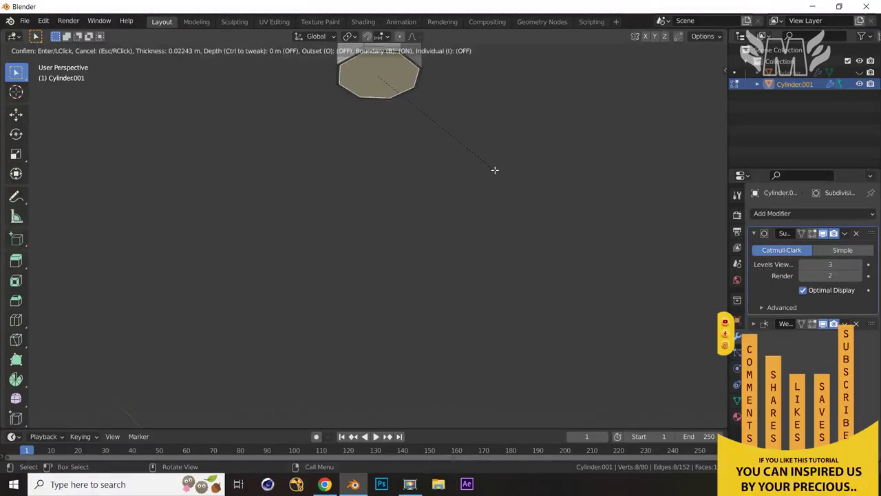
{"action": "left_click", "coordinate": [494, 169]}
Return to Object Mode, unhide the bottle body and clear the selection
{"action": "key", "text": "Tab"}
{"action": "middle_click_drag", "start_coordinate": [494, 169], "coordinate": [485, 266]}
{"action": "key", "text": "alt+h"}
{"action": "left_click", "coordinate": [507, 199]}
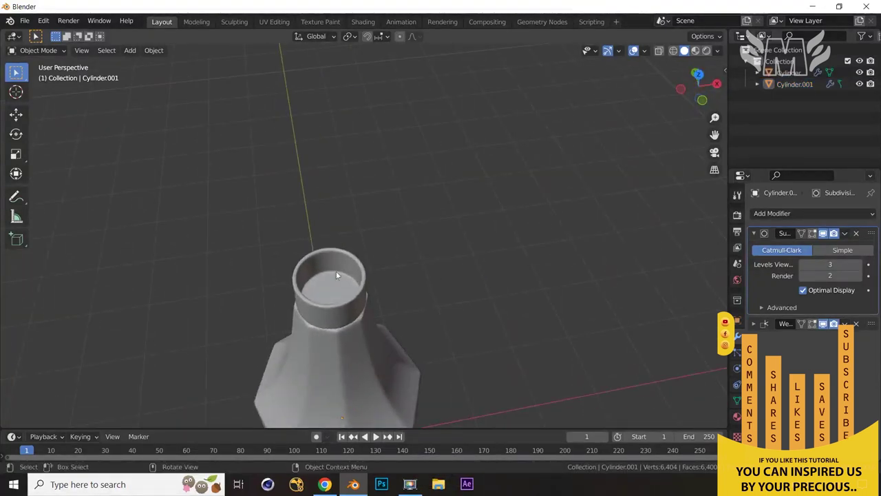
{"action": "middle_click_drag", "start_coordinate": [328, 284], "coordinate": [350, 283]}
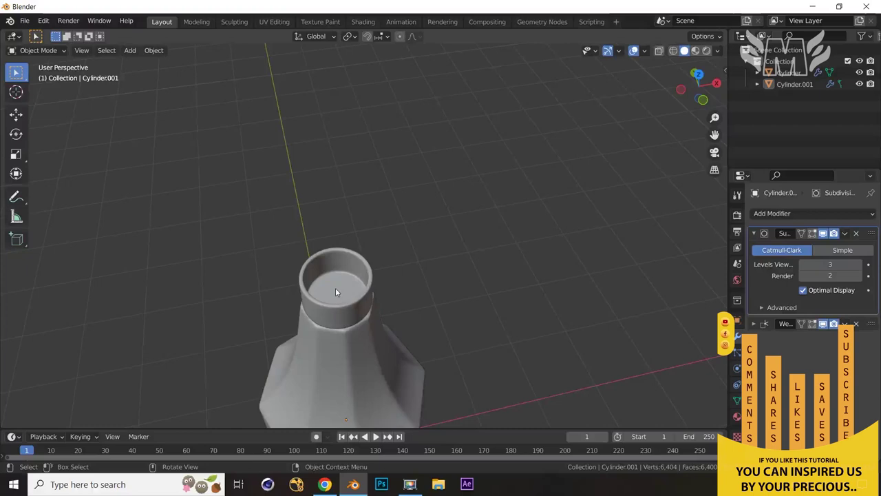
Select the recess floor with its surrounding ring of faces, duplicate them in place and separate the copy into its own object
{"action": "key", "text": "Tab"}
{"action": "left_click", "coordinate": [336, 288]}
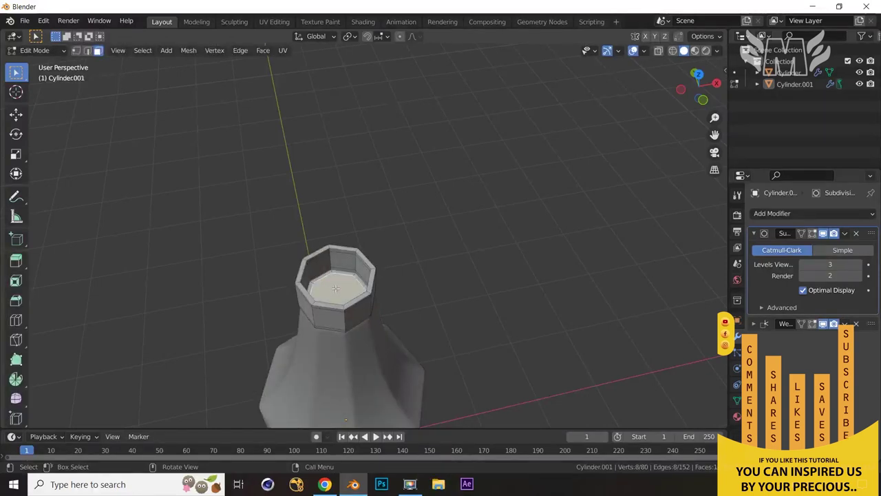
{"action": "key", "text": "ctrl"}
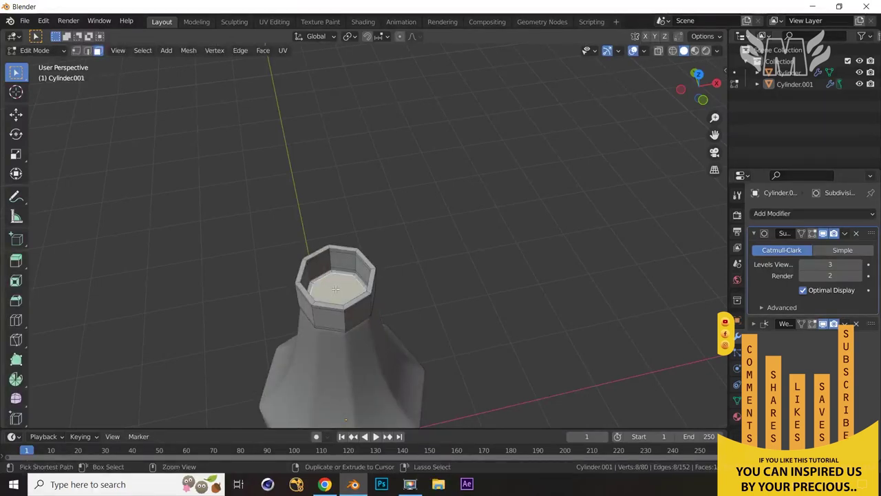
{"action": "key", "text": "ctrl+plus"}
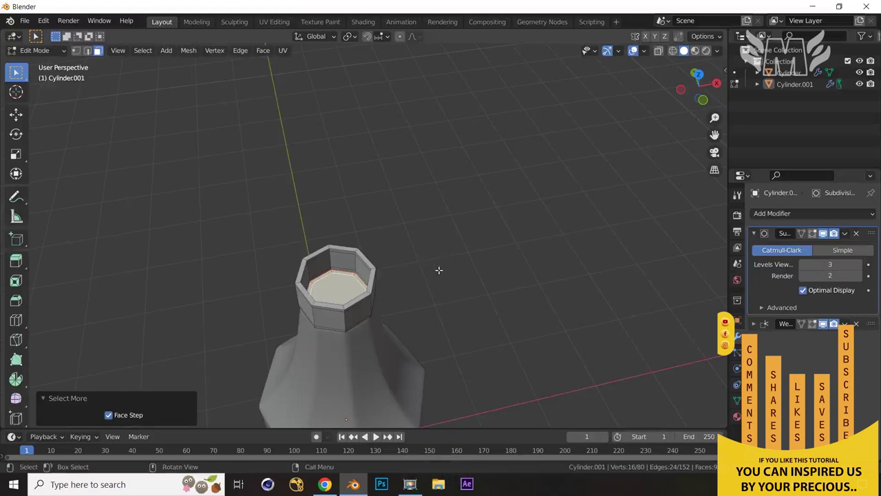
{"action": "middle_click_drag", "start_coordinate": [438, 270], "coordinate": [429, 274]}
{"action": "key", "text": "shift"}
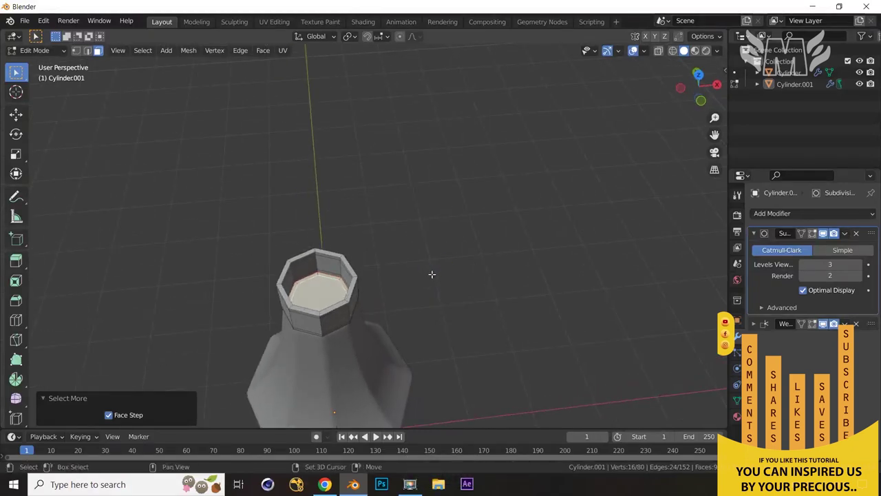
{"action": "key", "text": "shift+d"}
{"action": "right_click", "coordinate": [434, 226]}
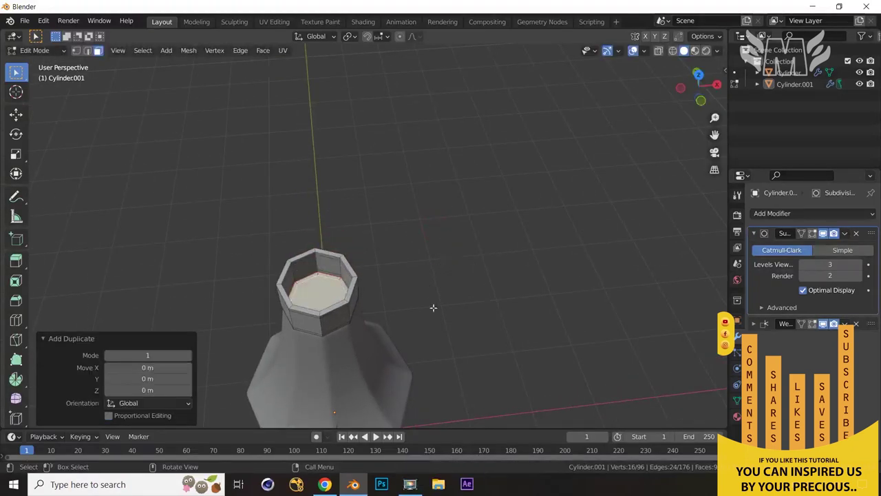
{"action": "key", "text": "p"}
{"action": "left_click", "coordinate": [454, 304]}
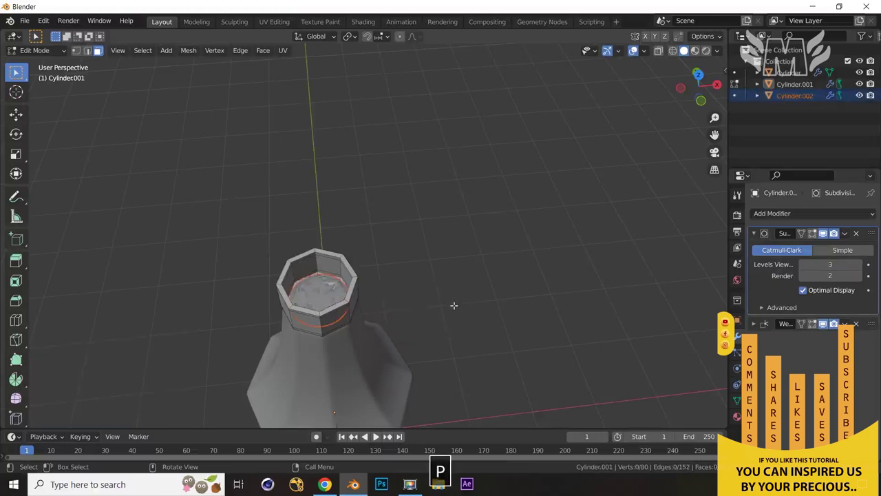
Return to Object Mode and select the separated recess-floor piece inside the cap
{"action": "key", "text": "Tab"}
{"action": "middle_click_drag", "start_coordinate": [454, 309], "coordinate": [271, 327]}
{"action": "left_click", "coordinate": [331, 314]}
{"action": "left_click", "coordinate": [334, 320]}
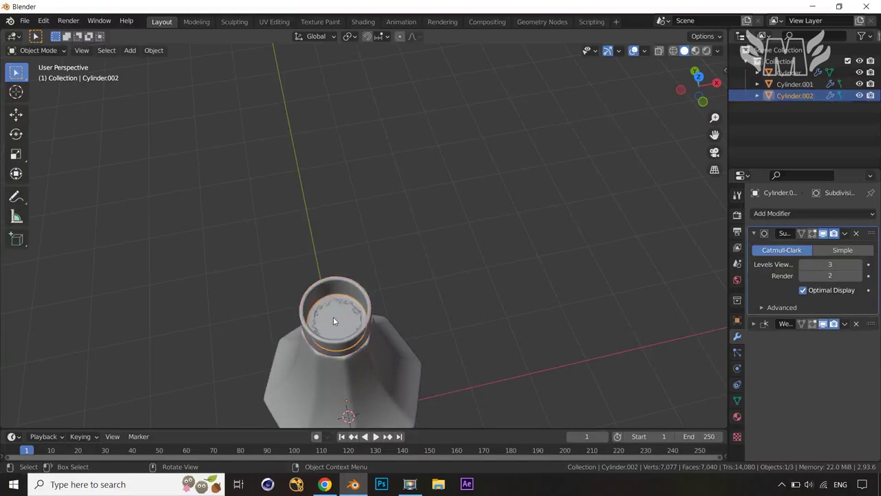
Extrude the recess-floor piece's faces upward about 0.43 m into a solid stopper and return to Object Mode
{"action": "key", "text": "Tab"}
{"action": "middle_click_drag", "start_coordinate": [560, 295], "coordinate": [535, 271]}
{"action": "key", "text": "e"}
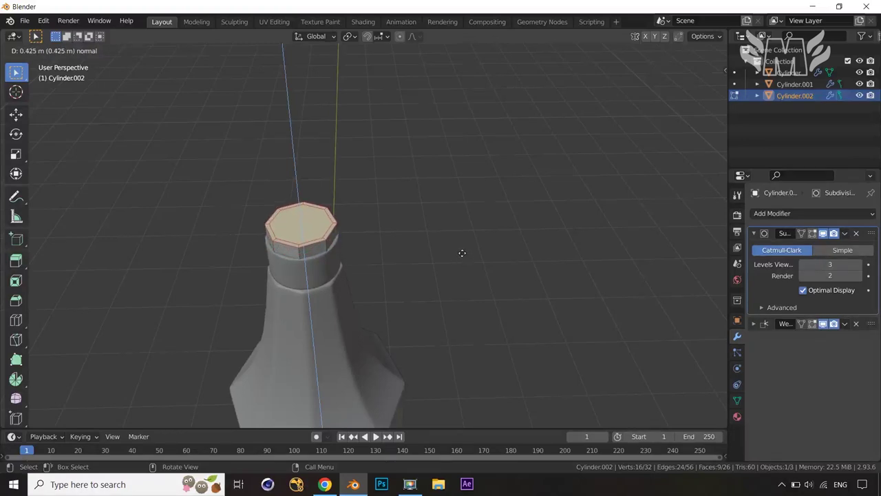
{"action": "left_click", "coordinate": [462, 252]}
{"action": "middle_click_drag", "start_coordinate": [468, 258], "coordinate": [483, 229]}
{"action": "key", "text": "Tab"}
{"action": "key", "text": "Tab"}
{"action": "scroll", "coordinate": [480, 232], "scroll_direction": "up", "scroll_amount": 2}
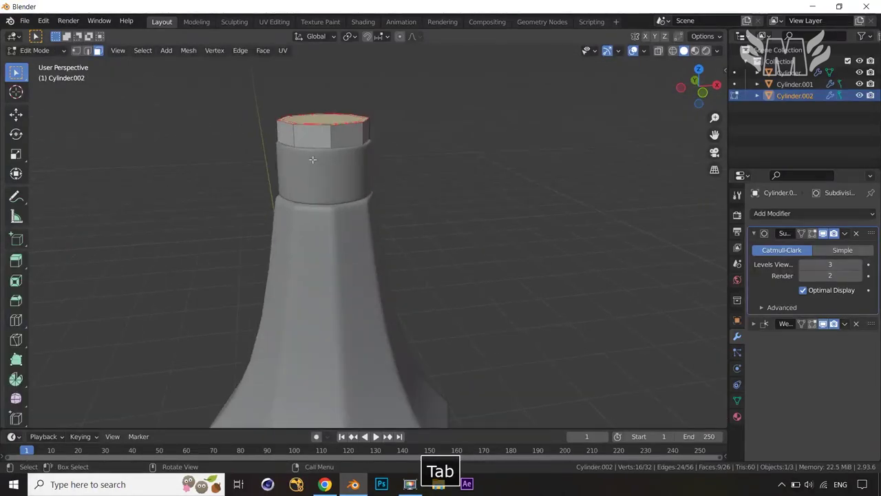
{"action": "key", "text": "Tab"}
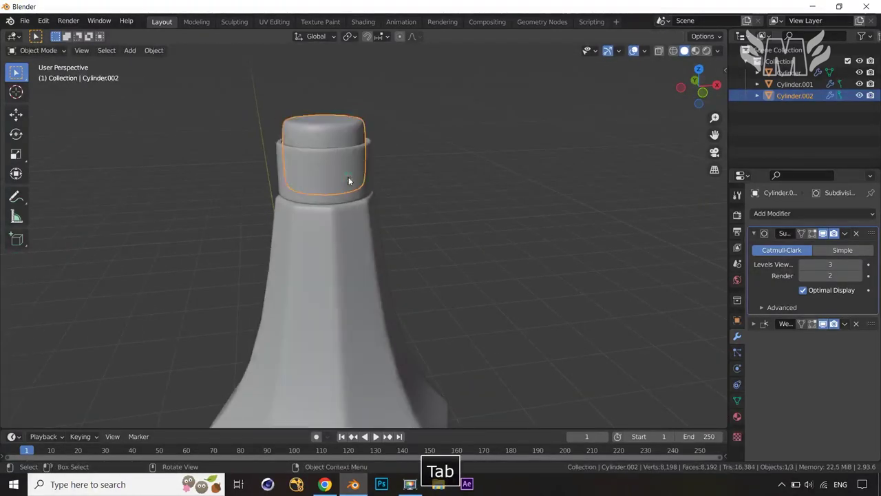
Hide the cap around the stopper and select the stopper
{"action": "left_click", "coordinate": [349, 177]}
{"action": "key", "text": "h"}
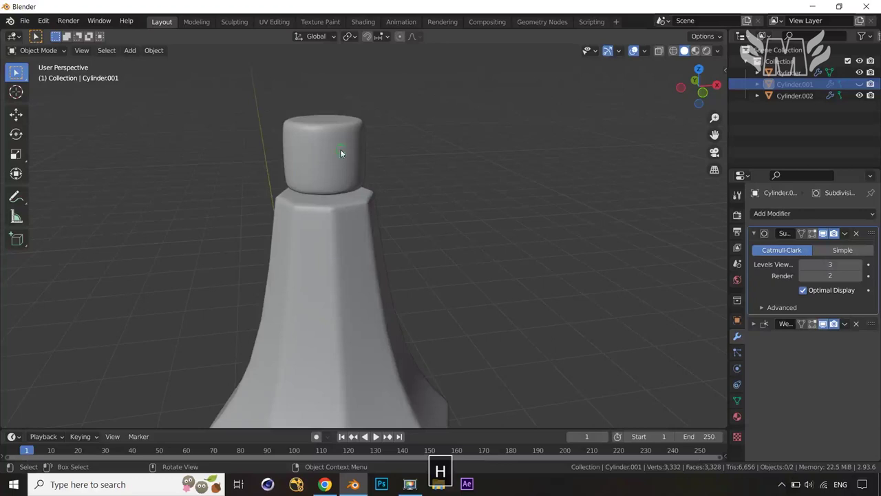
{"action": "left_click", "coordinate": [340, 149]}
Add a centred loop cut around the stopper's side, bevel it about 0.19 m wide, and return to Object Mode
{"action": "key", "text": "Tab"}
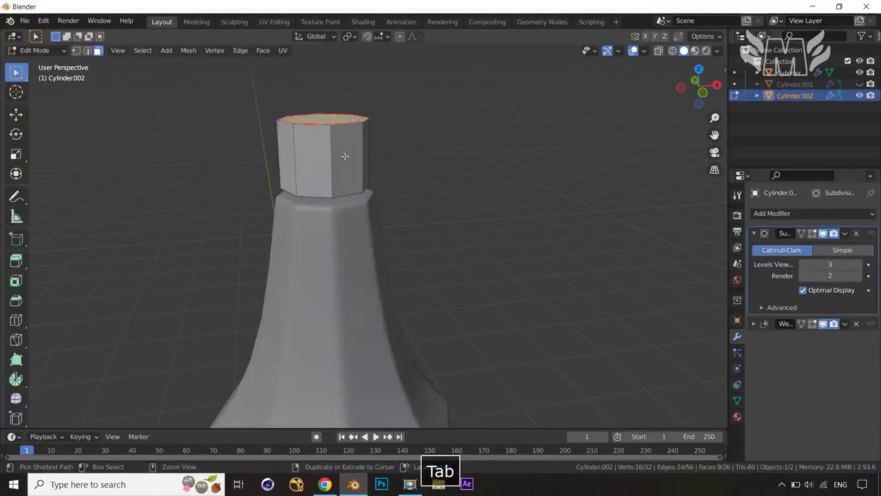
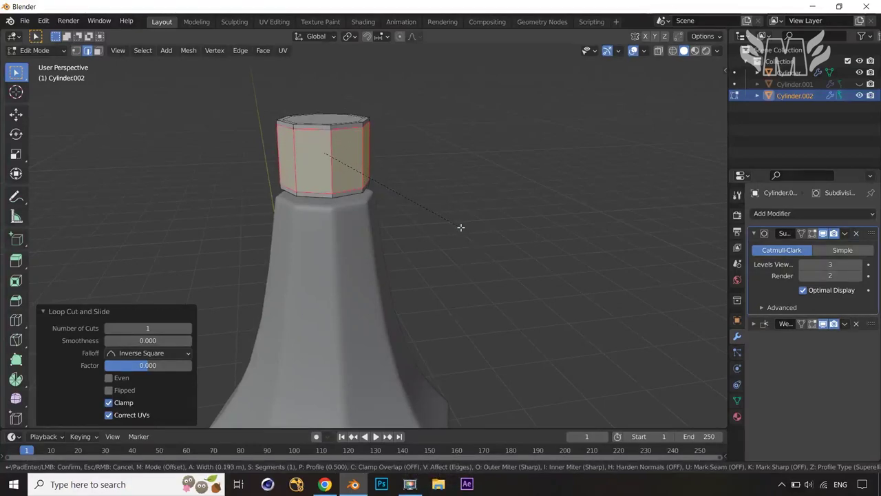
{"action": "left_click", "coordinate": [461, 228]}
{"action": "key", "text": "Tab"}
{"action": "mouse_move", "coordinate": [455, 221]}
{"action": "middle_mouse_down"}
{"action": "mouse_move", "coordinate": [457, 239]}
{"action": "mouse_move", "coordinate": [450, 235]}
{"action": "middle_mouse_up"}
In front view, extrude the stopper's top face upward about 0.34 m and scale it up by about 1.26
{"action": "key", "text": "Tab"}
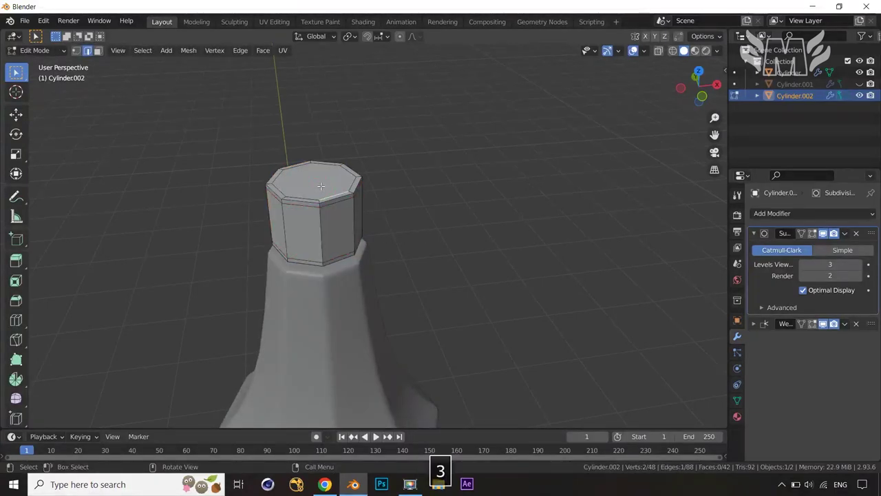
{"action": "left_click", "coordinate": [321, 186]}
{"action": "key", "text": "KP_1"}
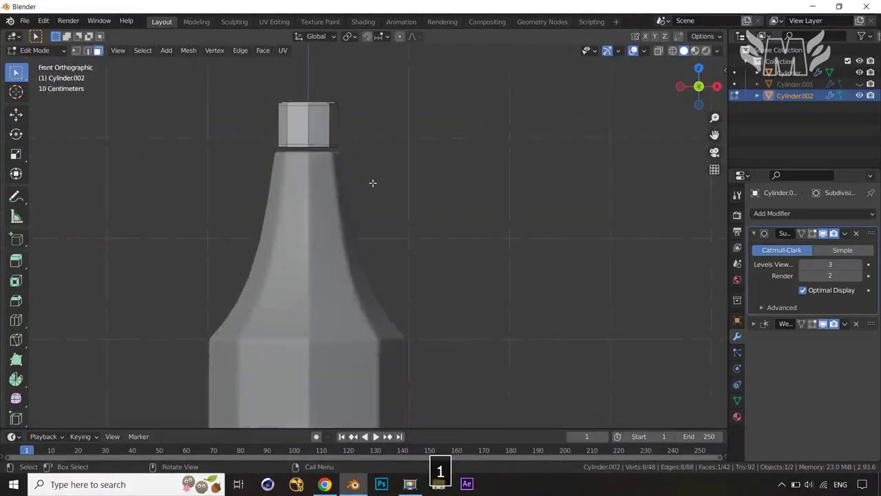
{"action": "middle_click_drag", "start_coordinate": [409, 177], "coordinate": [433, 220], "text": "shift"}
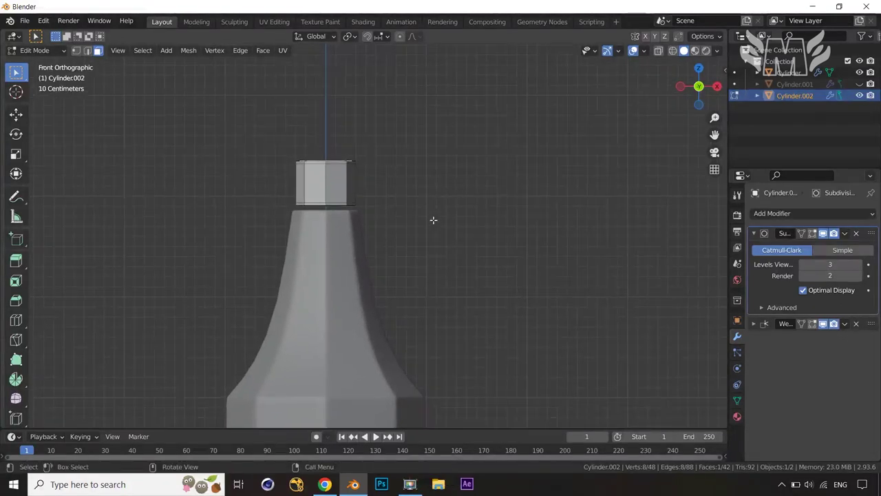
{"action": "key", "text": "e"}
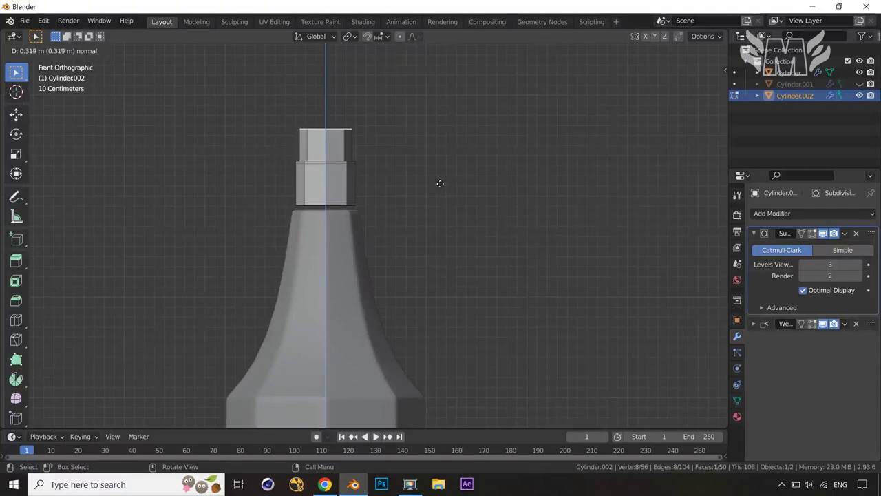
{"action": "left_click", "coordinate": [440, 182]}
{"action": "key", "text": "s"}
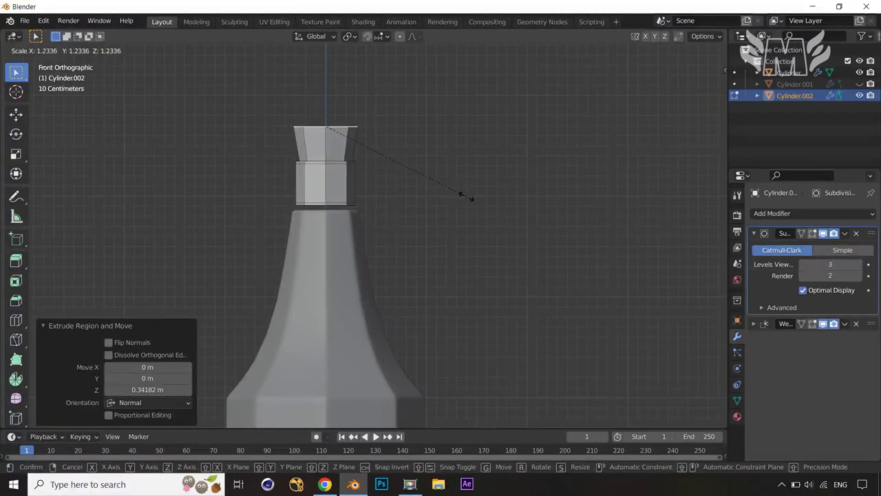
{"action": "left_click", "coordinate": [470, 199]}
Extrude the stopper's top face another 0.19 m or so upward and scale it up by about 1.47
{"action": "middle_click_drag", "start_coordinate": [475, 199], "coordinate": [517, 266], "text": "shift"}
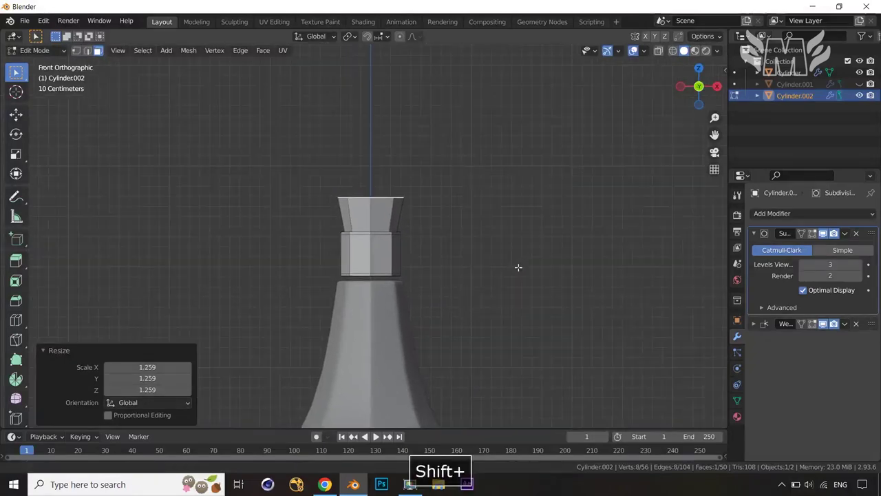
{"action": "key", "text": "e"}
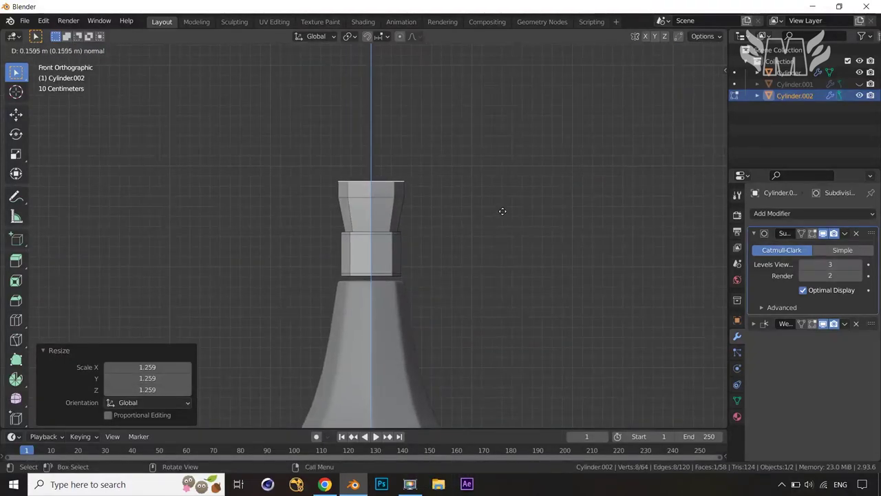
{"action": "left_click", "coordinate": [503, 210]}
{"action": "key", "text": "s"}
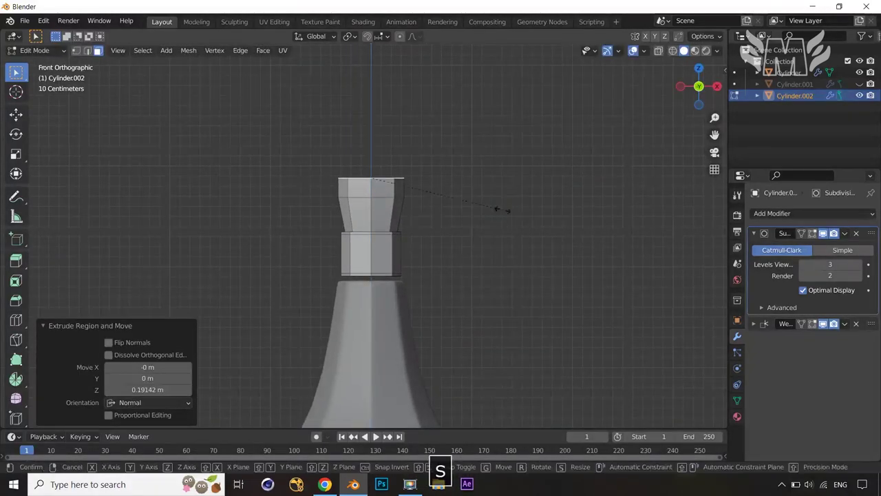
{"action": "left_click", "coordinate": [558, 231]}
Extrude the top face upward about 0.26 m and widen it by scaling about 1.02 and then 1.21
{"action": "key", "text": "e"}
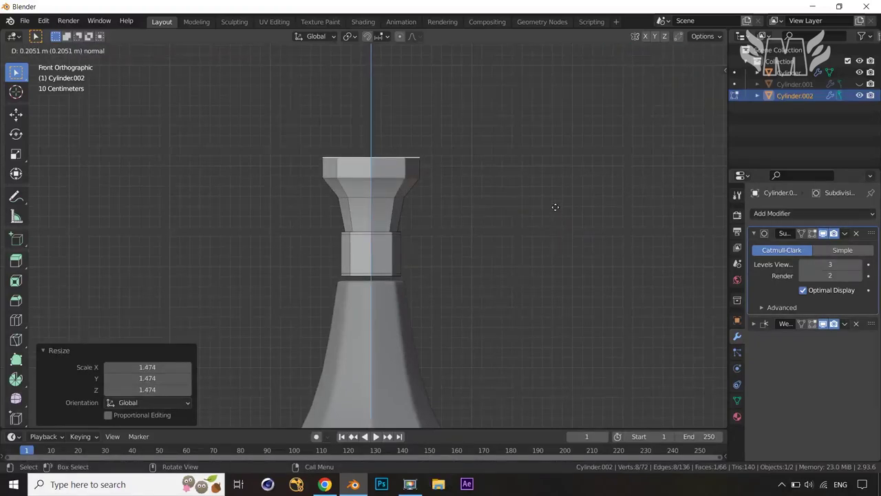
{"action": "left_click", "coordinate": [556, 201]}
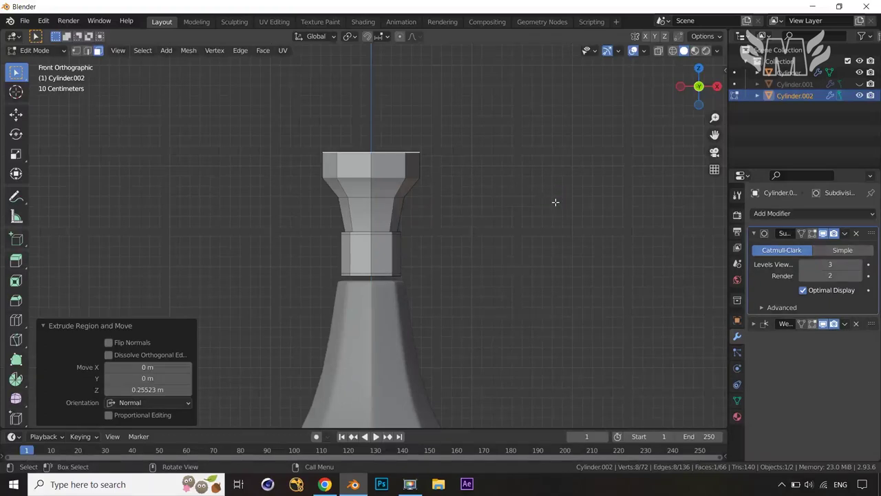
{"action": "key", "text": "s"}
{"action": "left_click", "coordinate": [558, 205]}
{"action": "key", "text": "s"}
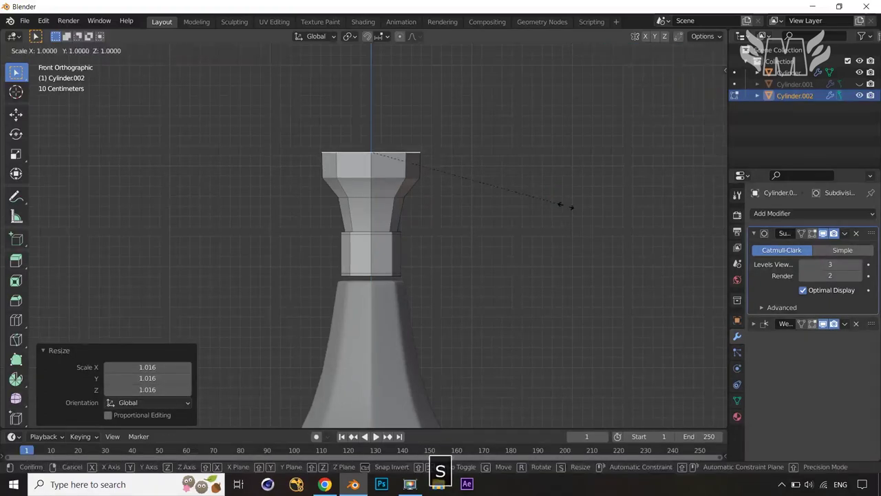
{"action": "left_click", "coordinate": [600, 217]}
Extrude the top face upward about 0.27 m, extrude it again about 0.28 m, and scale it down to about 0.69
{"action": "key", "text": "e"}
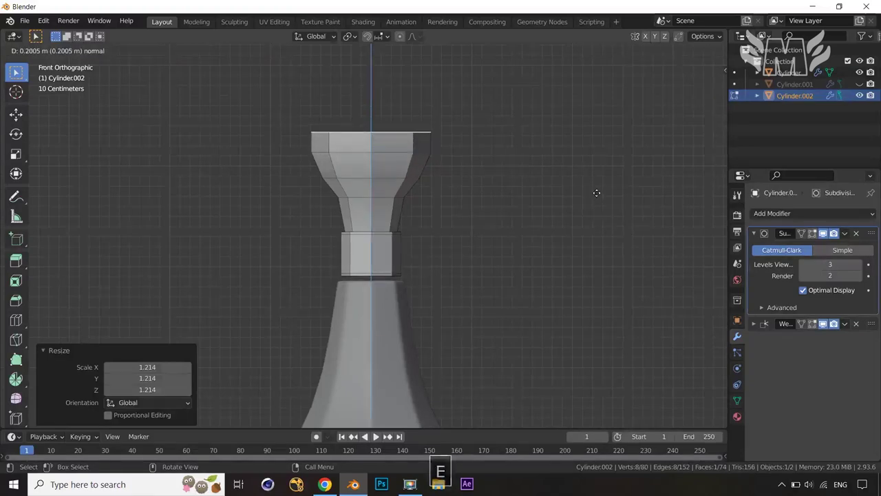
{"action": "left_click", "coordinate": [597, 187]}
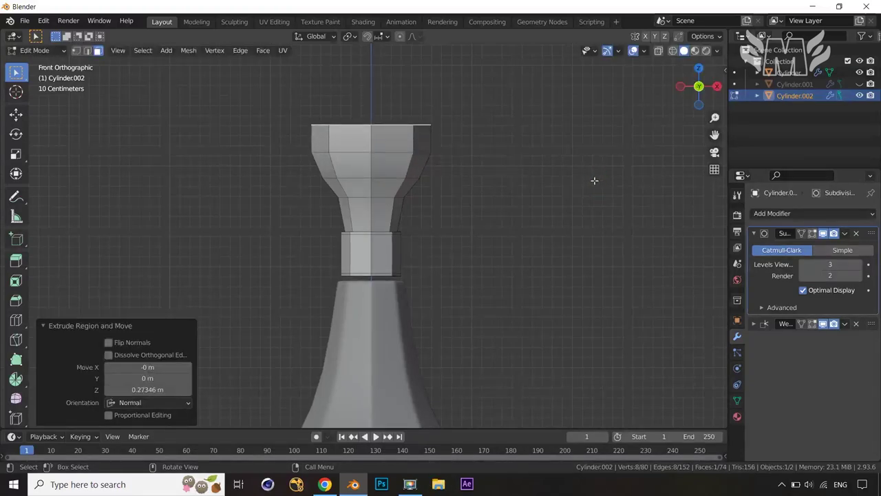
{"action": "key", "text": "e"}
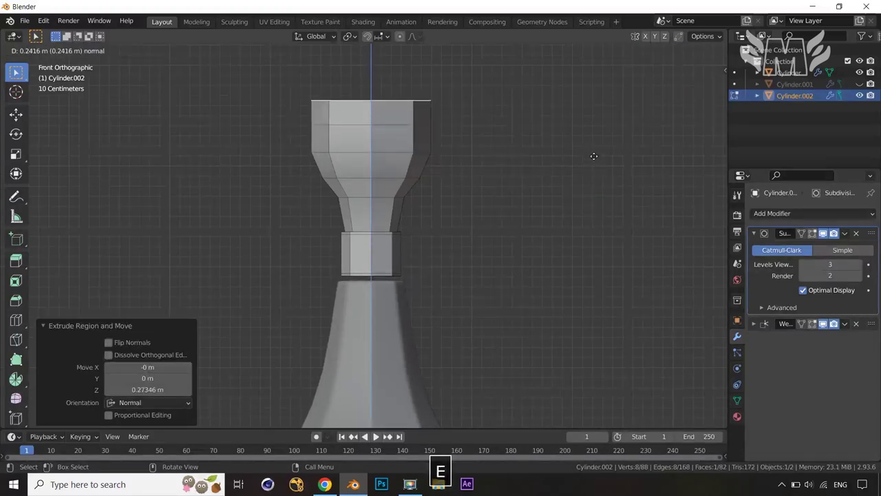
{"action": "left_click", "coordinate": [593, 153]}
{"action": "key", "text": "s"}
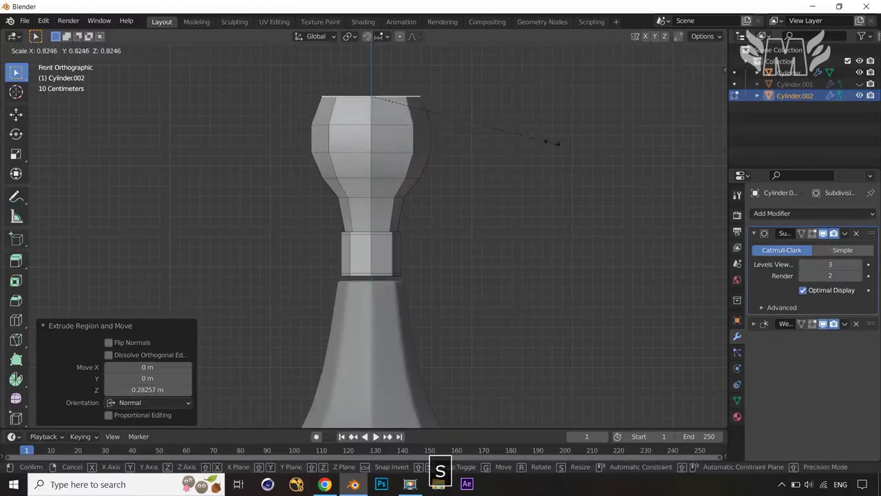
{"action": "left_click", "coordinate": [522, 141]}
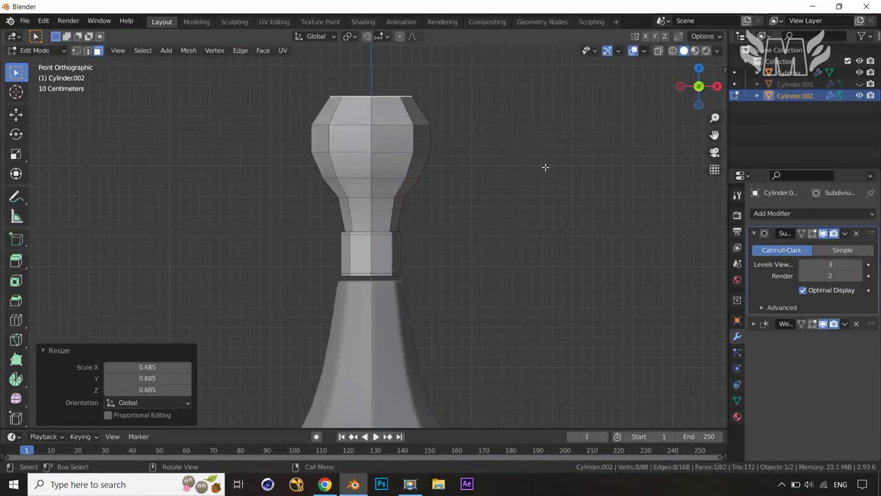
Extrude the narrowed top face upward about 0.21 m and scale it down to about 0.41
{"action": "key", "text": "e"}
{"action": "left_click", "coordinate": [543, 146]}
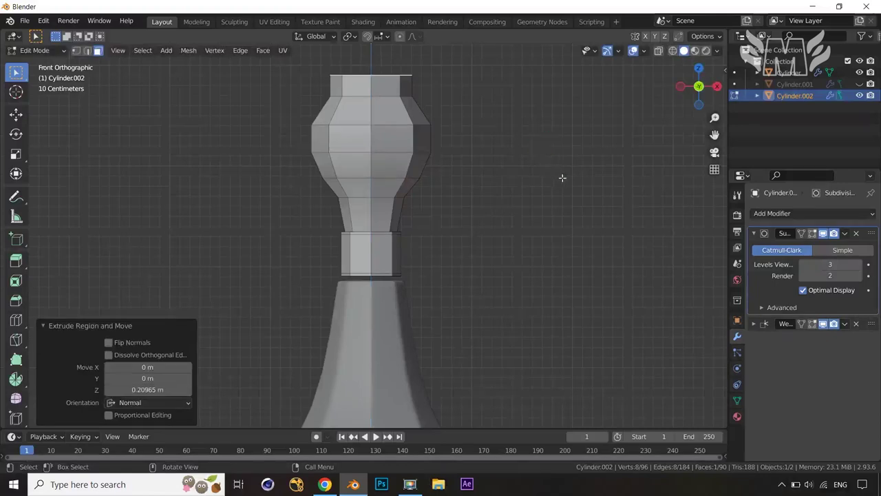
{"action": "key", "text": "s"}
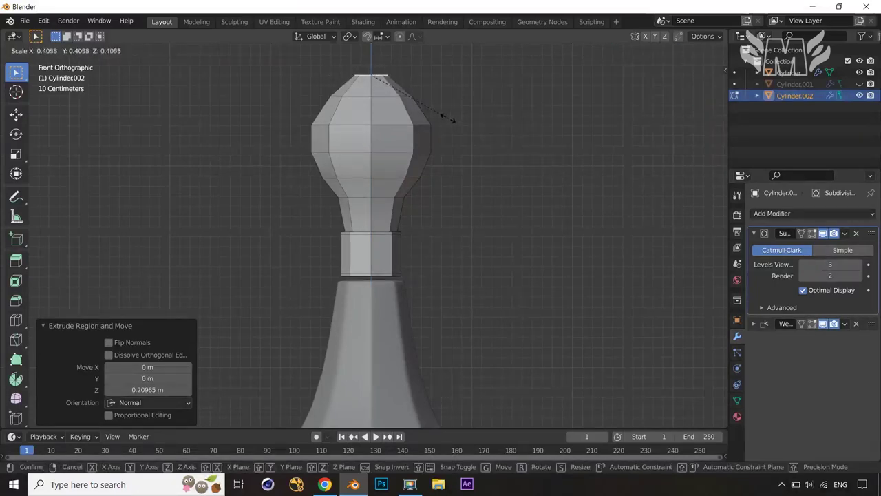
{"action": "left_click", "coordinate": [445, 117]}
Extrude the stopper's small tip face upward about 0.07 m and scale it down to roughly half
{"action": "key", "text": "e"}
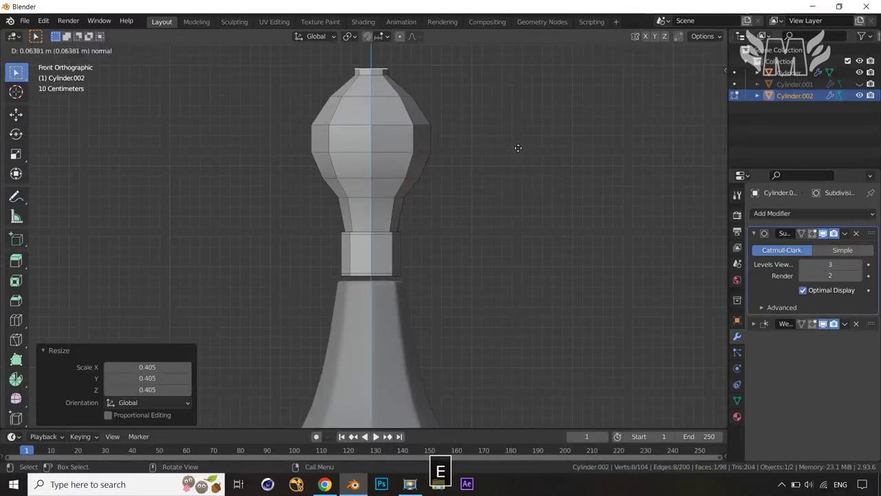
{"action": "left_click", "coordinate": [515, 149]}
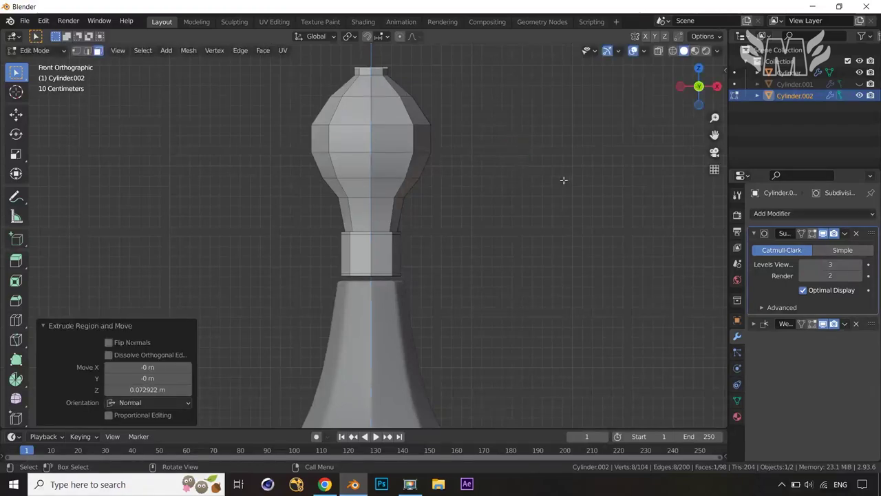
{"action": "key", "text": "s"}
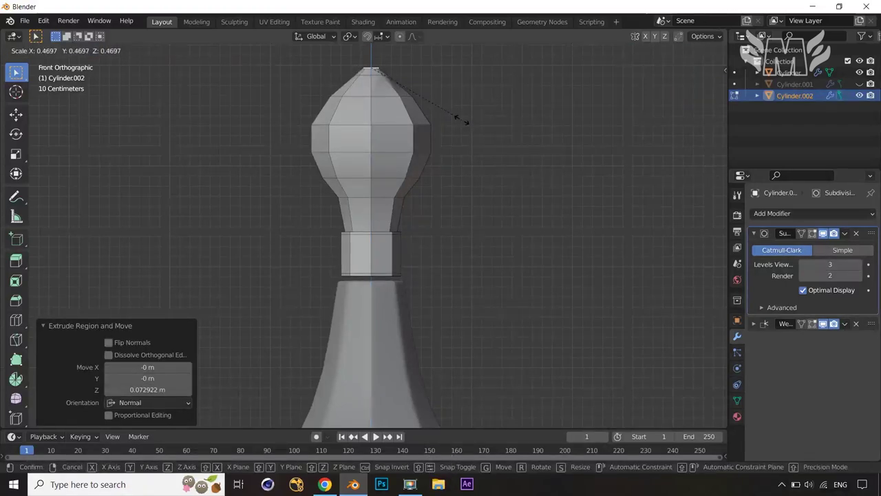
{"action": "left_click", "coordinate": [470, 124]}
Return to Object Mode, unhide the cap and clear the selection
{"action": "key", "text": "Tab"}
{"action": "middle_click_drag", "start_coordinate": [583, 165], "coordinate": [551, 219]}
{"action": "middle_click_drag", "start_coordinate": [489, 253], "coordinate": [388, 263]}
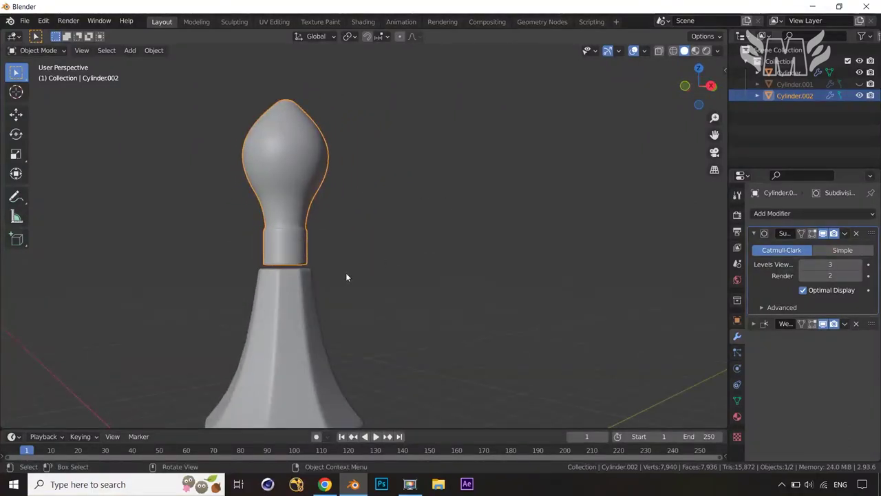
{"action": "key", "text": "alt+h"}
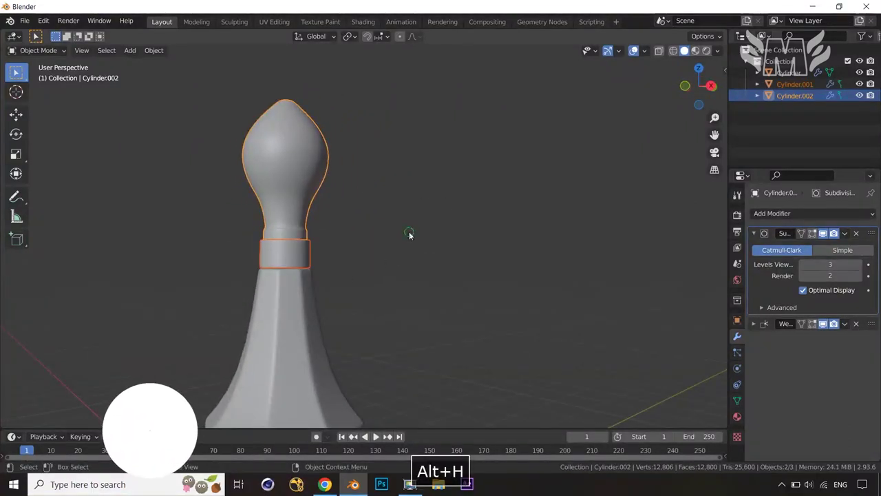
{"action": "left_click", "coordinate": [409, 236]}
{"action": "middle_click_drag", "start_coordinate": [409, 236], "coordinate": [409, 301]}
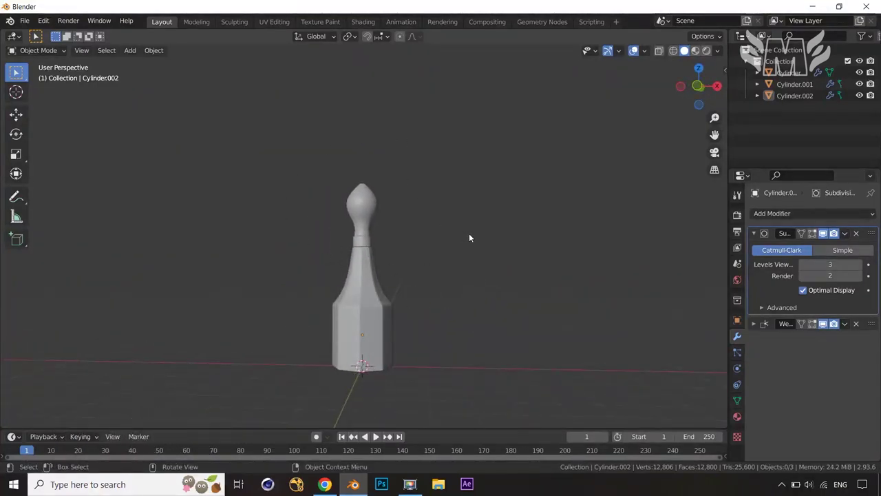
{"action": "left_click", "coordinate": [381, 354]}
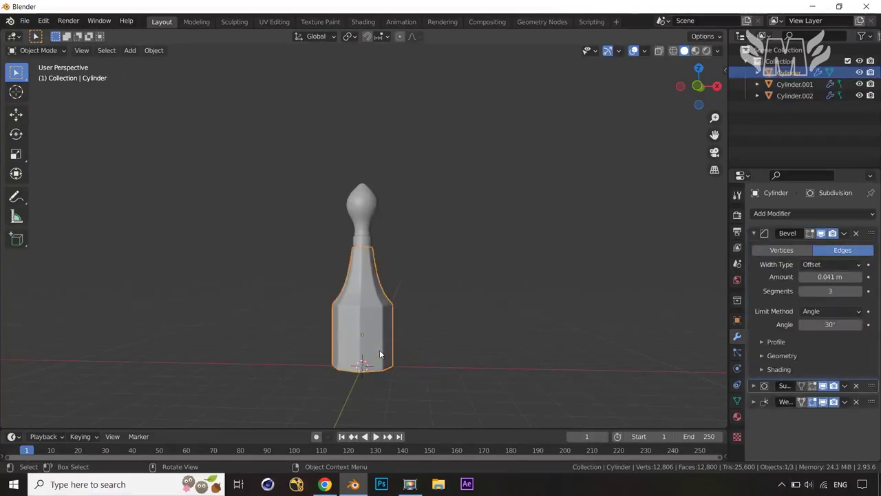
{"action": "key", "text": "Tab"}
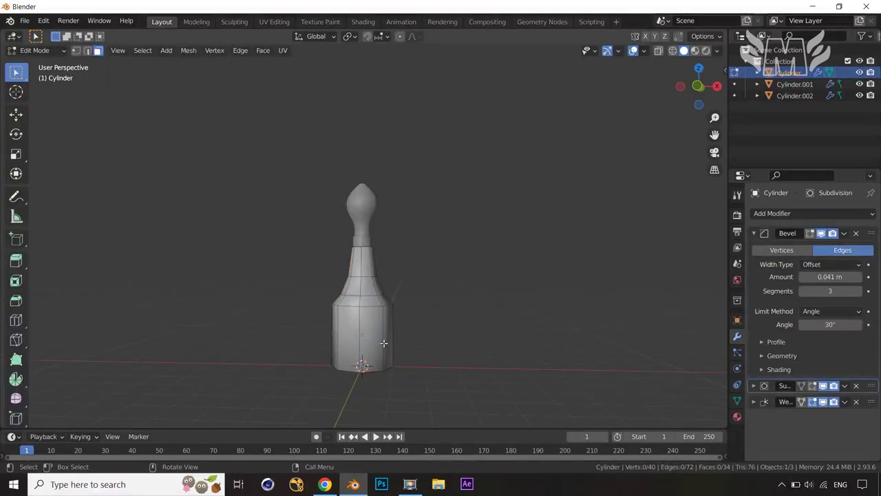
{"action": "left_click", "coordinate": [383, 343], "text": "alt"}
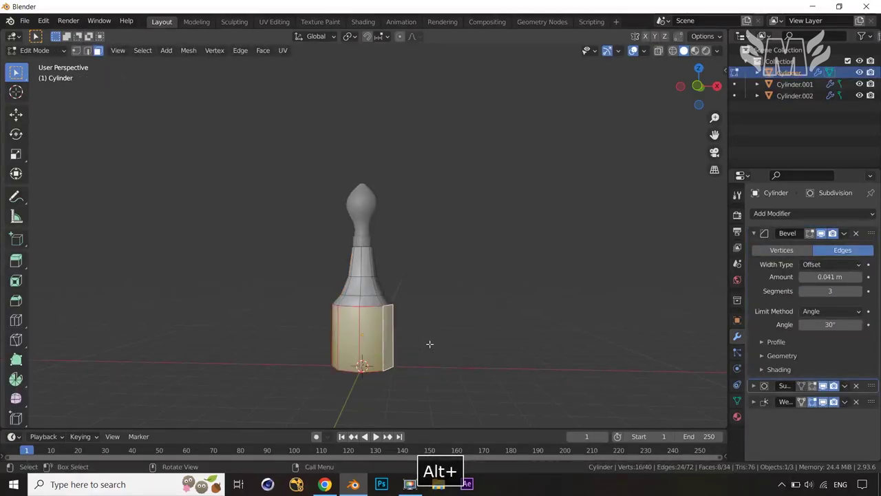
{"action": "middle_click_drag", "start_coordinate": [429, 343], "coordinate": [409, 357]}
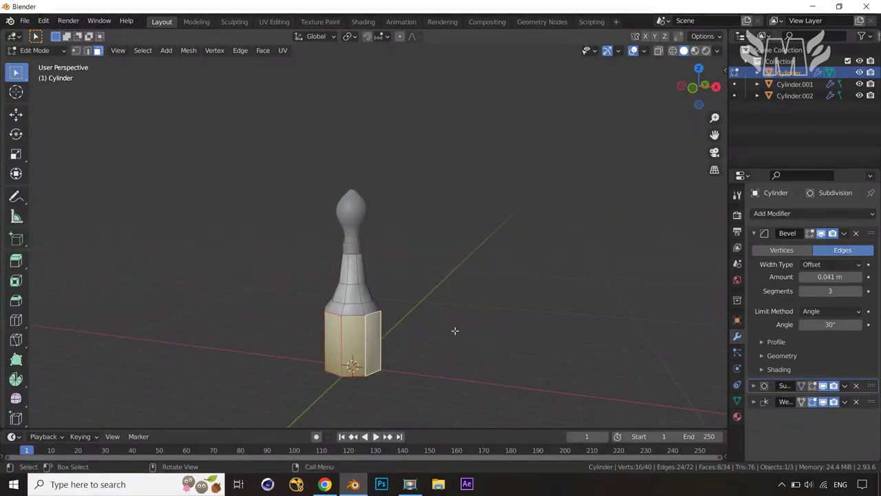
{"action": "left_click", "coordinate": [455, 330]}
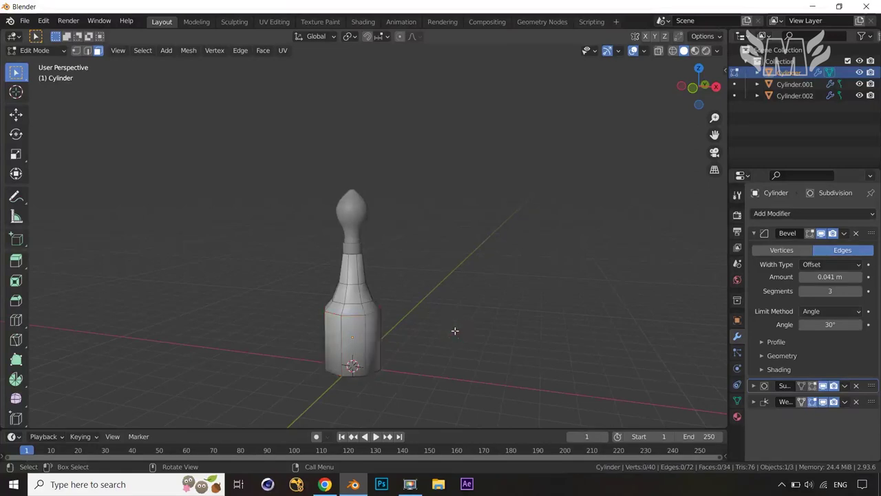
{"action": "middle_click_drag", "start_coordinate": [453, 329], "coordinate": [456, 337]}
{"action": "key", "text": "Tab"}
Hide the cap around the top of the bottle's neck
{"action": "scroll", "coordinate": [447, 334], "scroll_direction": "up", "scroll_amount": 2}
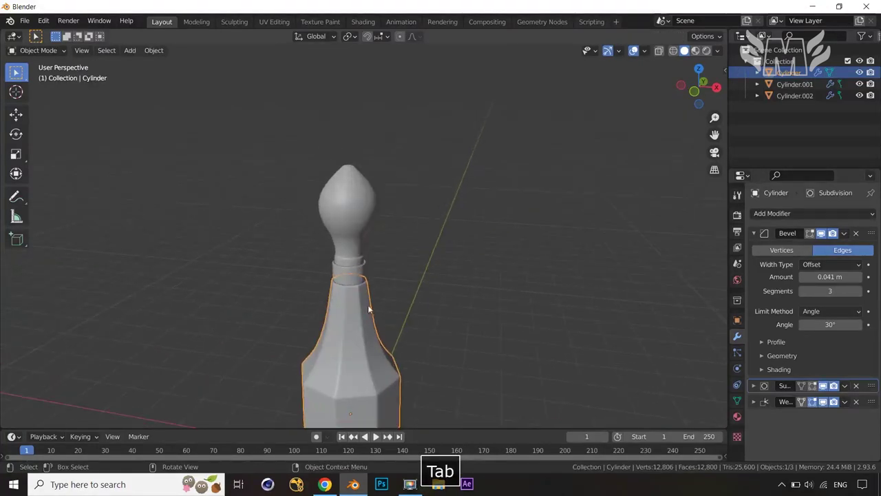
{"action": "left_click", "coordinate": [349, 275]}
{"action": "key", "text": "h"}
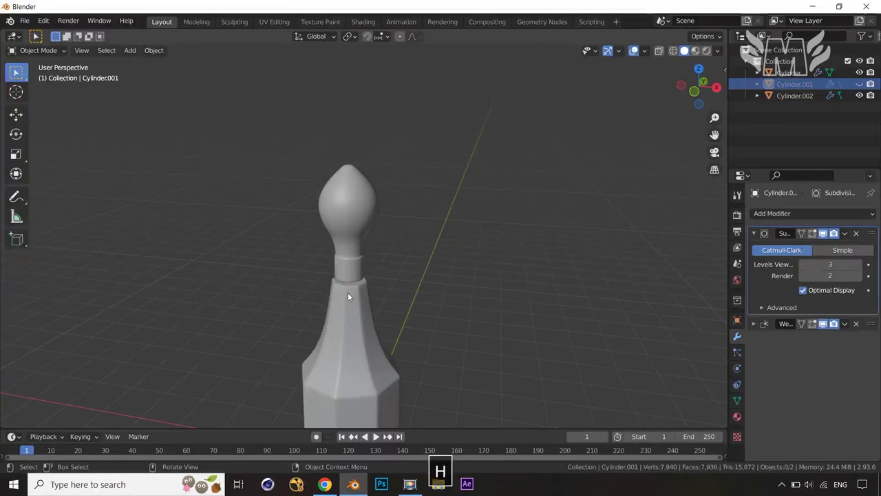
Snap the 3D cursor to the top face of the body's neck and return to Object Mode
{"action": "left_click", "coordinate": [348, 292]}
{"action": "middle_click_drag", "start_coordinate": [351, 296], "coordinate": [355, 311]}
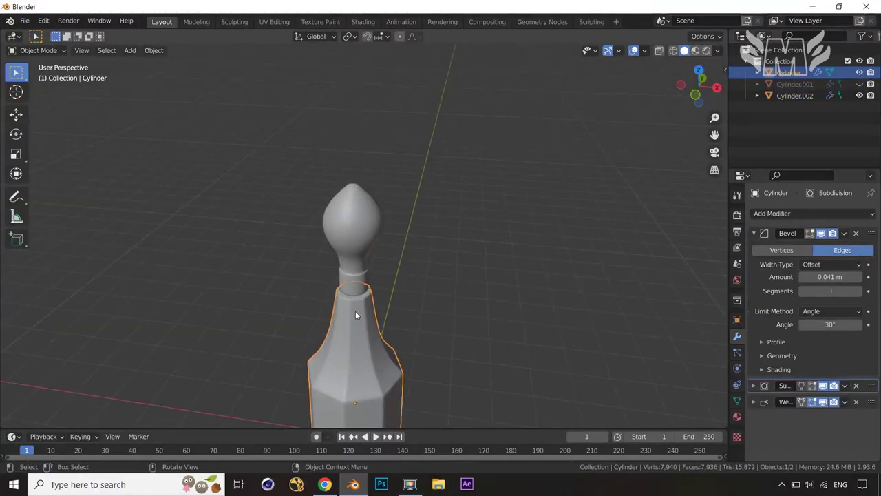
{"action": "key", "text": "Tab"}
{"action": "scroll", "coordinate": [351, 310], "scroll_direction": "up", "scroll_amount": 1}
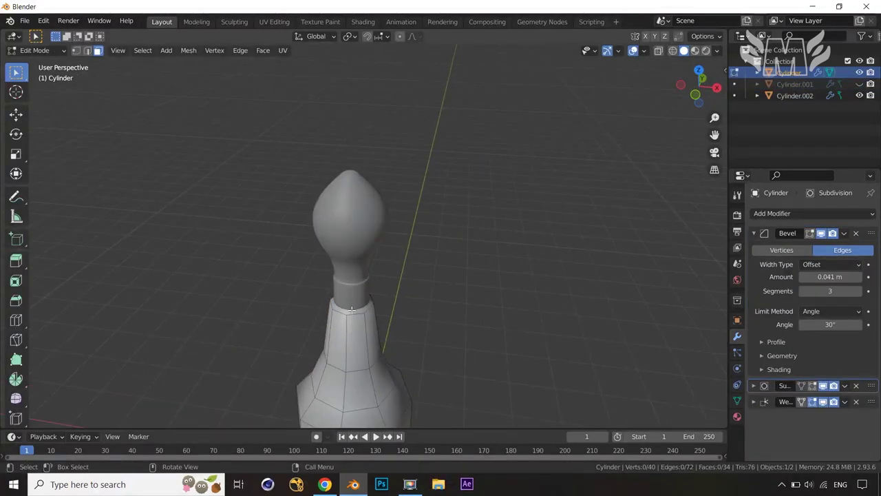
{"action": "left_click", "coordinate": [352, 310], "text": "alt"}
{"action": "middle_click_drag", "start_coordinate": [436, 327], "coordinate": [435, 305]}
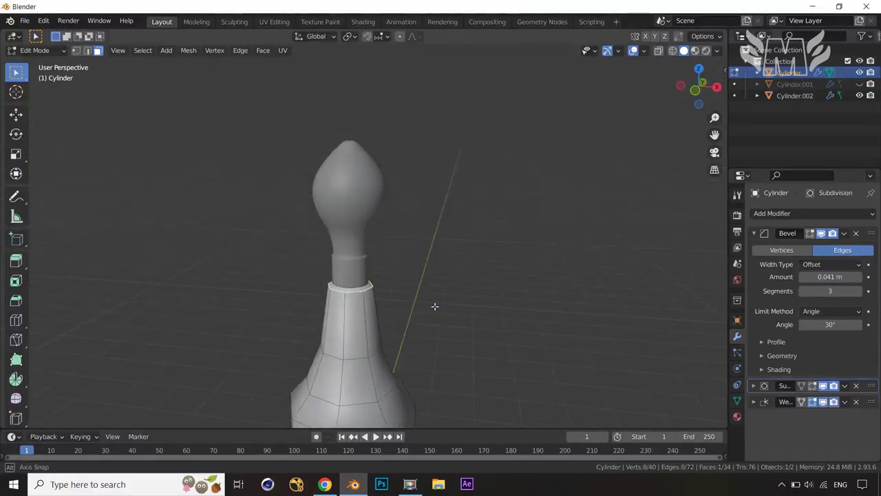
{"action": "key", "text": "shift+s"}
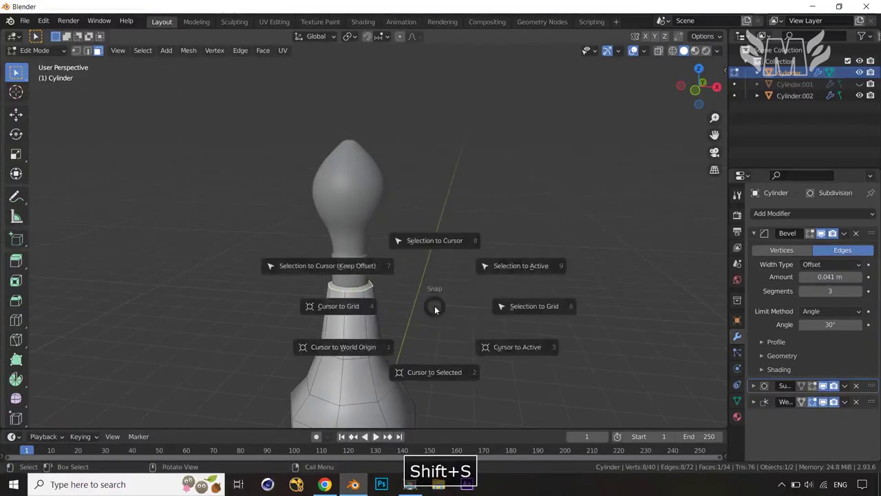
{"action": "left_click", "coordinate": [431, 373]}
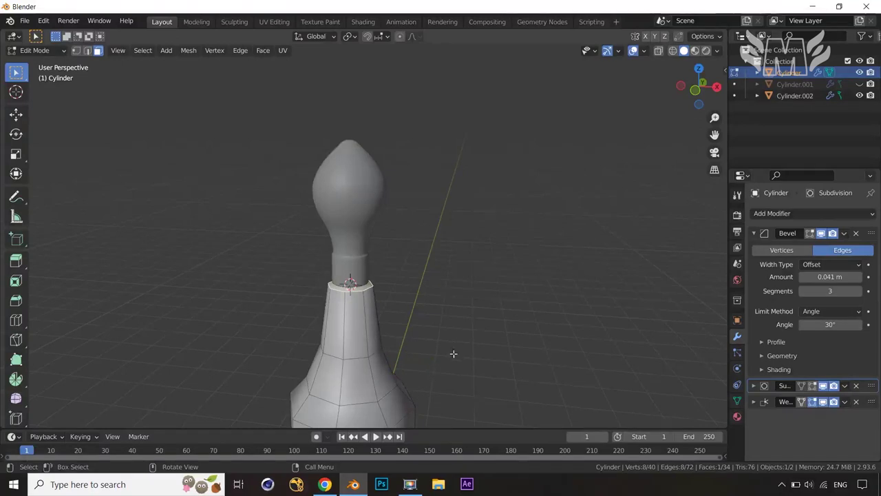
{"action": "middle_click_drag", "start_coordinate": [448, 354], "coordinate": [451, 346]}
{"action": "key", "text": "Tab"}
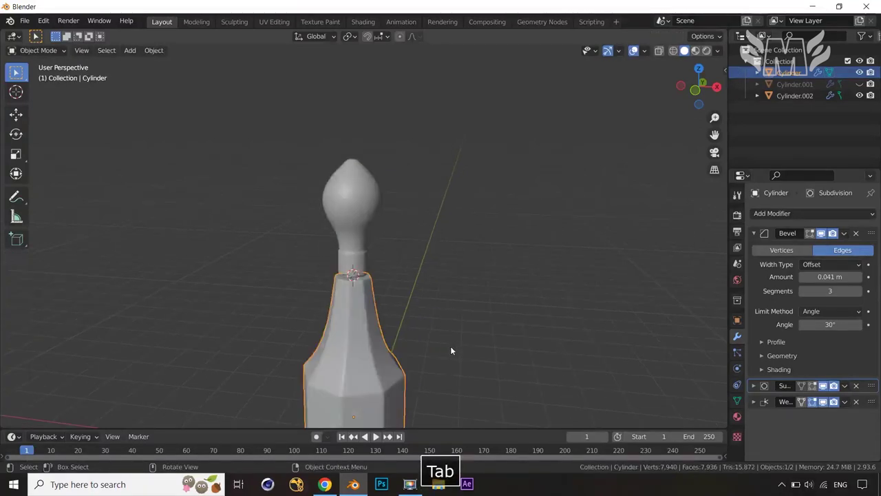
Add a cylinder mesh at the 3D cursor with 6 vertices and the cap fill type set to Nothing
{"action": "key", "text": "shift+a"}
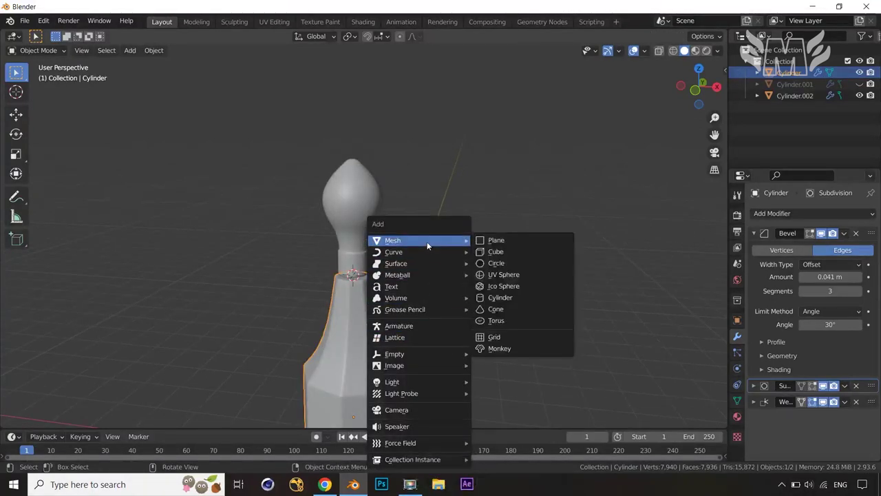
{"action": "mouse_move", "coordinate": [441, 240]}
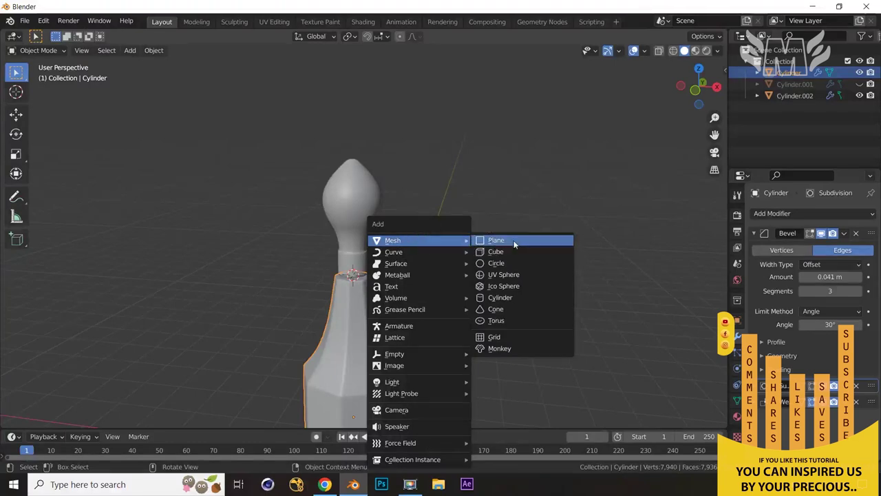
{"action": "left_click", "coordinate": [517, 297]}
{"action": "left_click", "coordinate": [158, 282]}
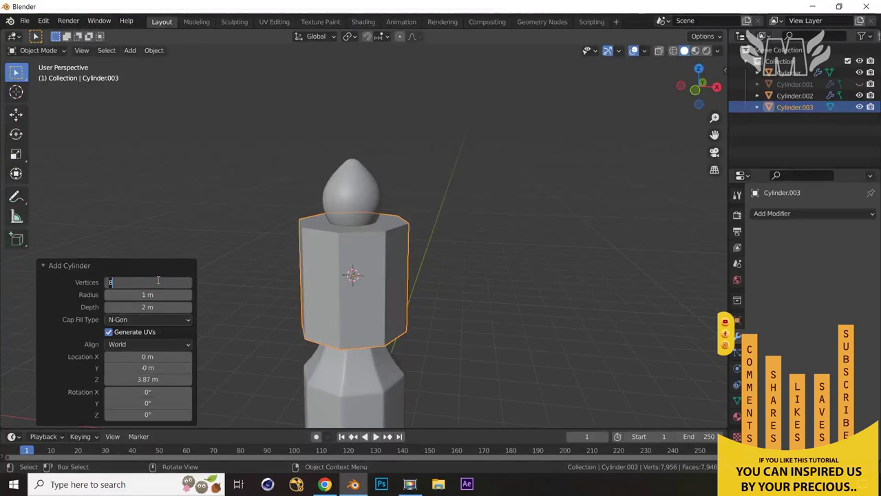
{"action": "type", "text": "6"}
{"action": "key", "text": "Return"}
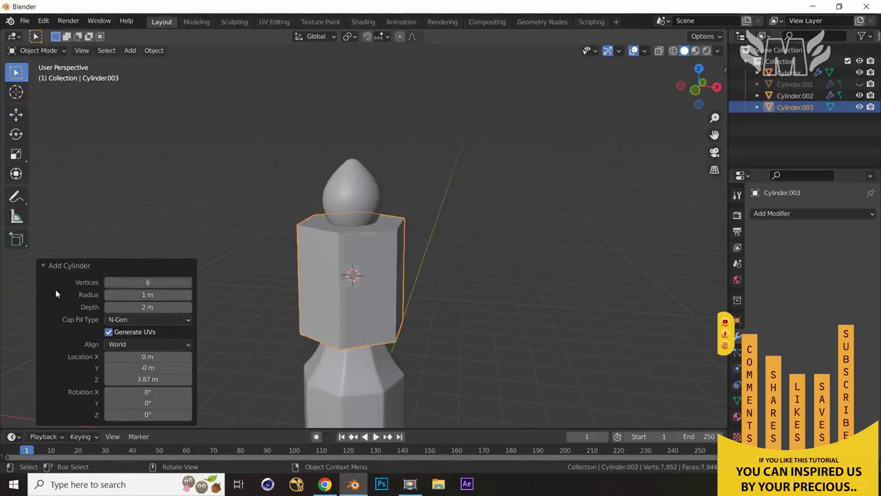
{"action": "left_click", "coordinate": [135, 320]}
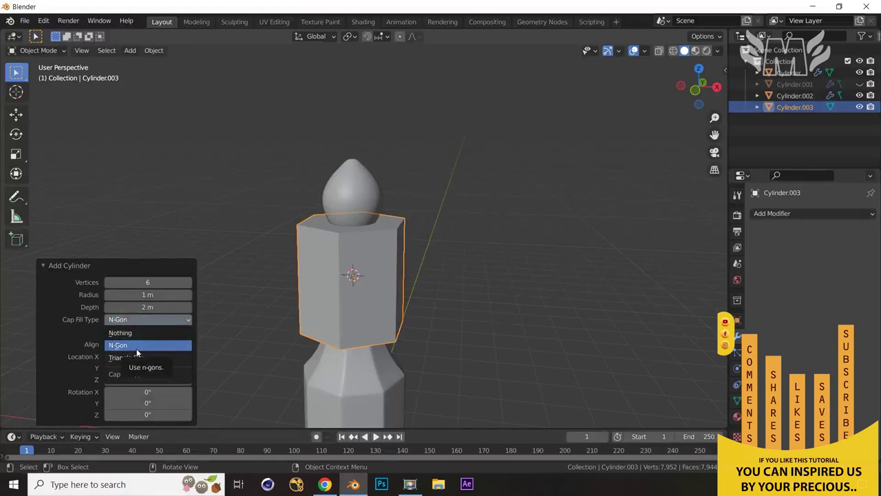
{"action": "left_click", "coordinate": [146, 334]}
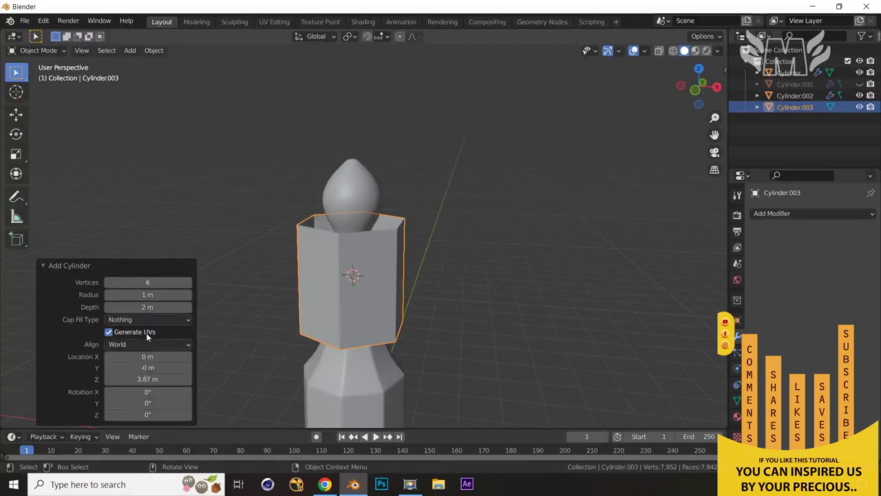
Scale the open six-sided cylinder horizontally by about 1.75, keeping its height locked
{"action": "left_click", "coordinate": [494, 269]}
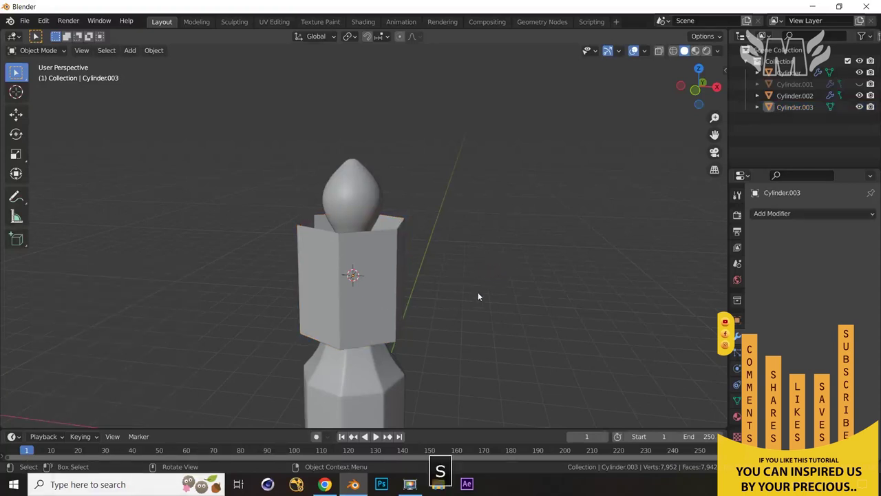
{"action": "left_click", "coordinate": [387, 290]}
{"action": "key", "text": "s"}
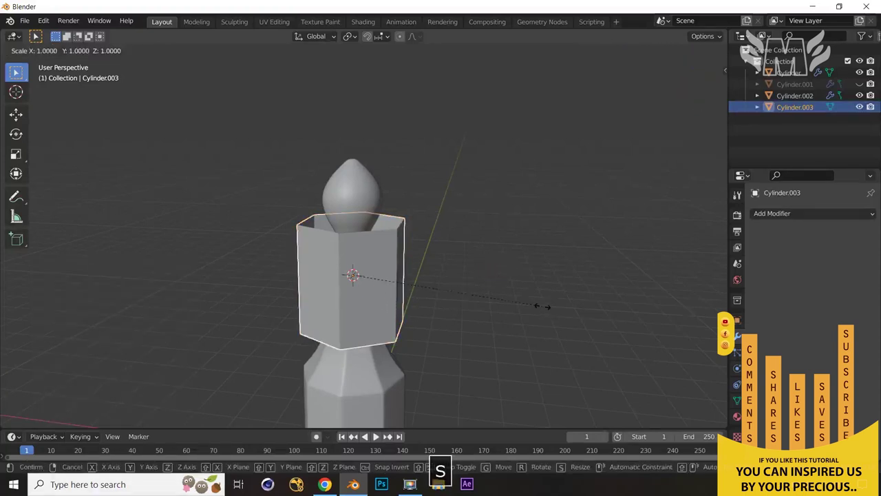
{"action": "key", "text": "shift+z"}
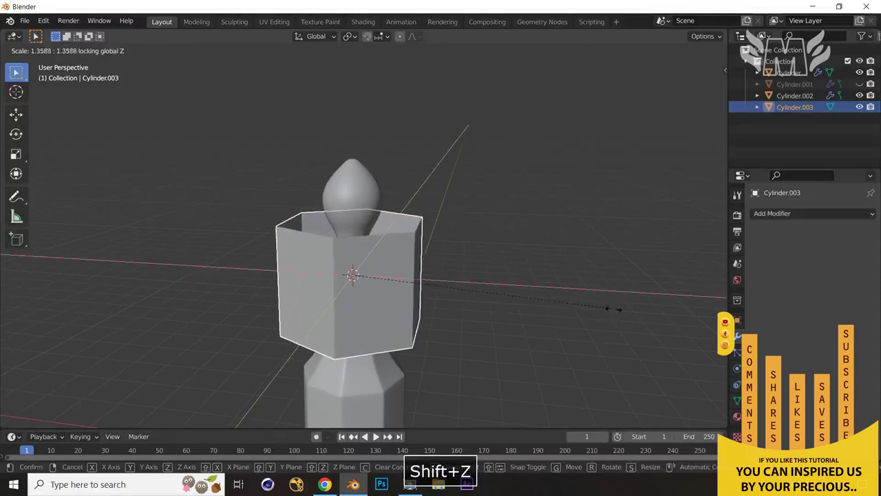
{"action": "left_click", "coordinate": [686, 323]}
In front view with X-ray on, raise the six-sided cylinder about 1.05 m along Z
{"action": "key", "text": "1"}
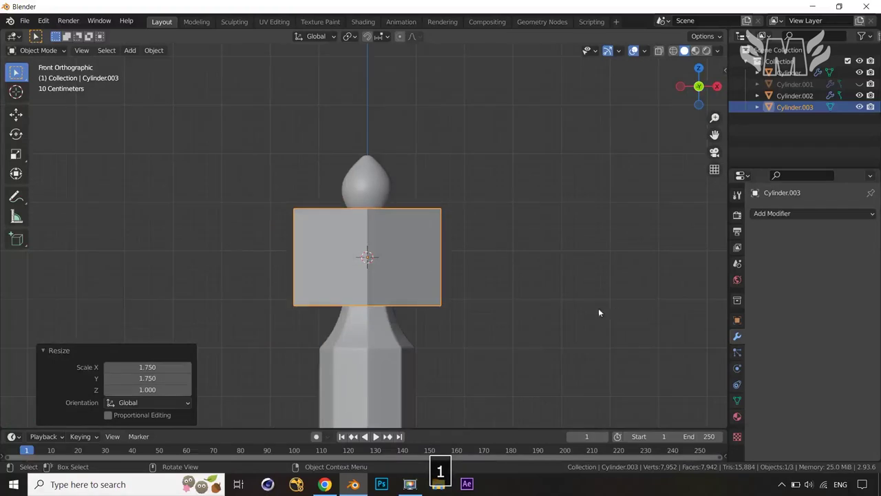
{"action": "key", "text": "alt+z"}
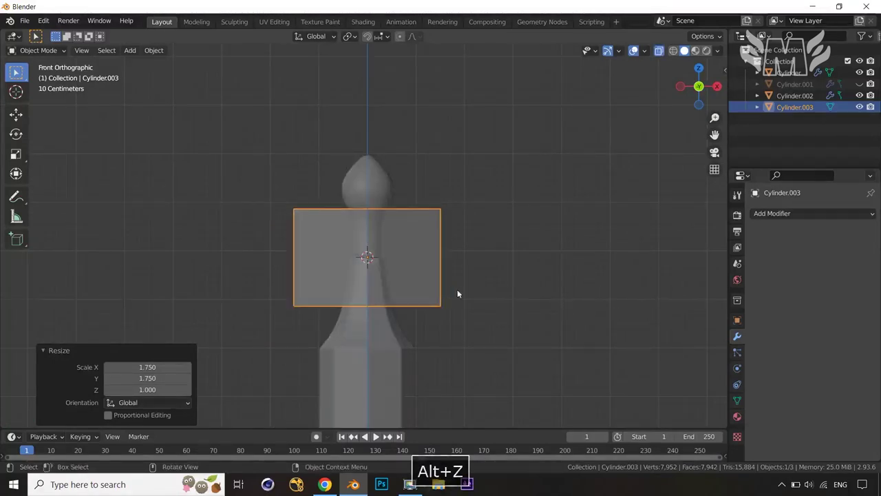
{"action": "key", "text": "g"}
{"action": "key", "text": "z"}
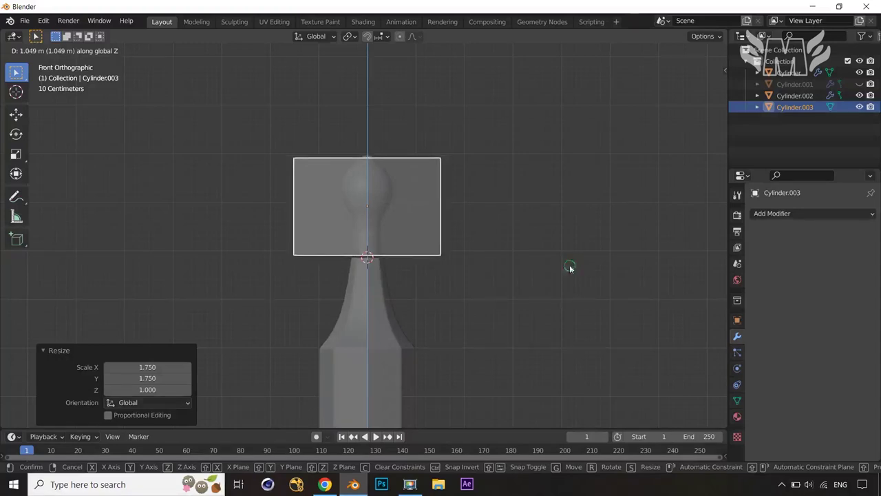
{"action": "left_click", "coordinate": [570, 268]}
Stretch the six-sided cylinder along Z by about 1.19 and again by about 1.08
{"action": "key", "text": "s"}
{"action": "key", "text": "z"}
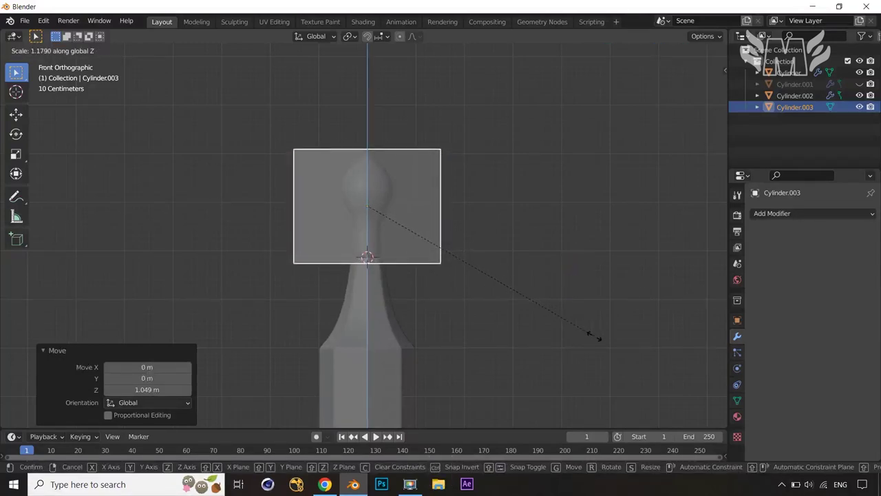
{"action": "left_click", "coordinate": [596, 340]}
{"action": "key", "text": "s"}
{"action": "key", "text": "z"}
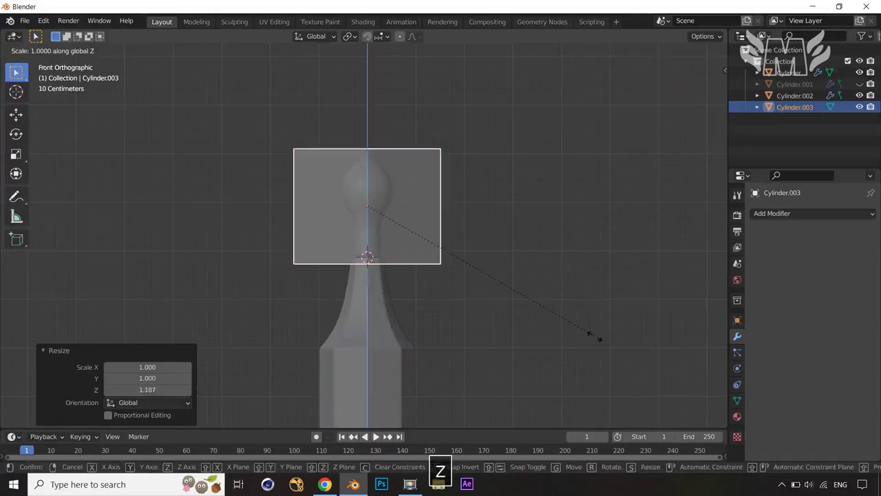
{"action": "left_click", "coordinate": [613, 354]}
Widen the six-sided cylinder in X and Y by about 1.23 and raise it about 0.09 m along Z
{"action": "key", "text": "s"}
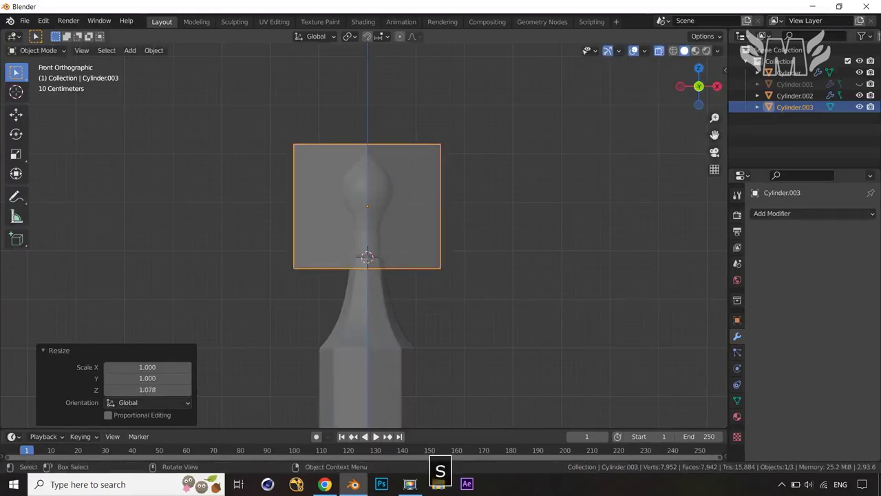
{"action": "key", "text": "shift+z"}
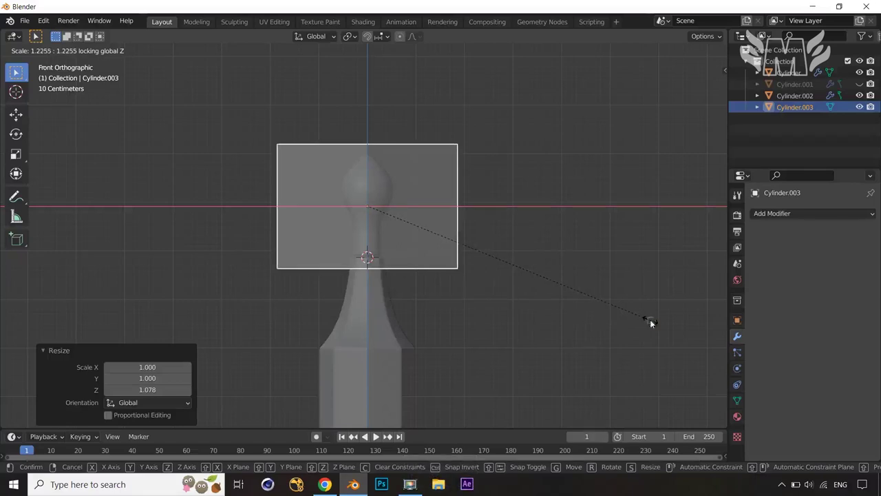
{"action": "left_click", "coordinate": [651, 320]}
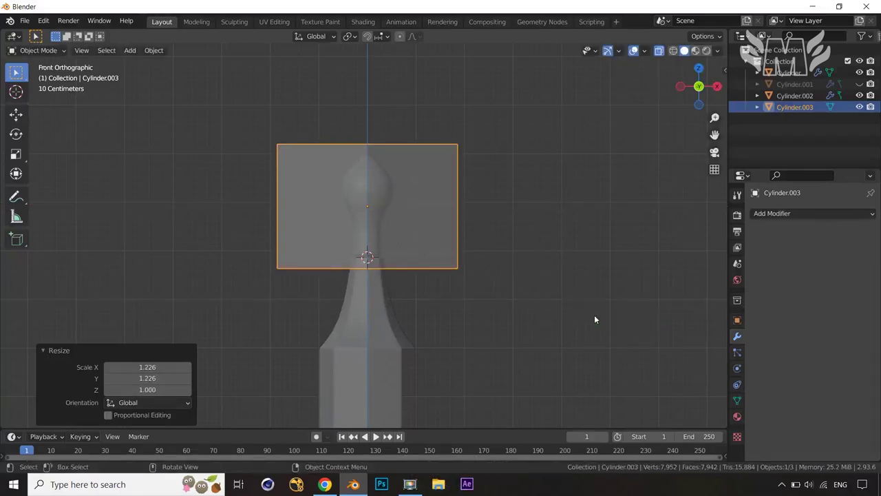
{"action": "key", "text": "g"}
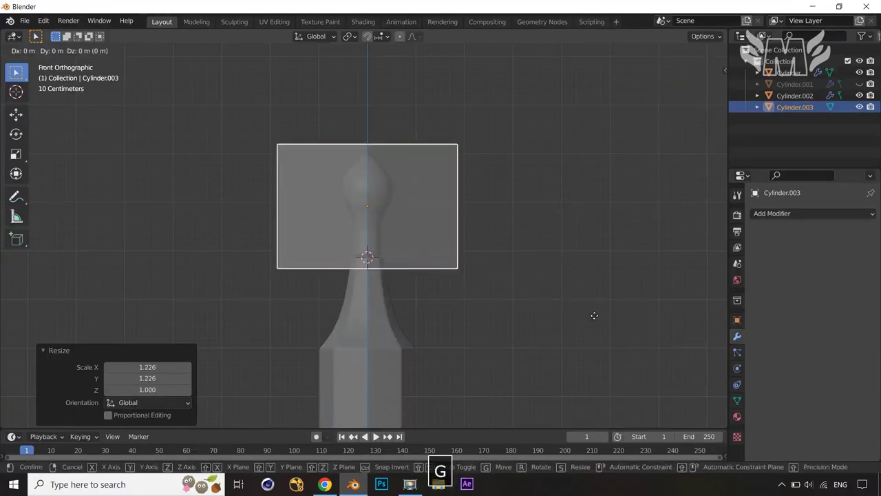
{"action": "key", "text": "z"}
{"action": "left_click", "coordinate": [594, 312]}
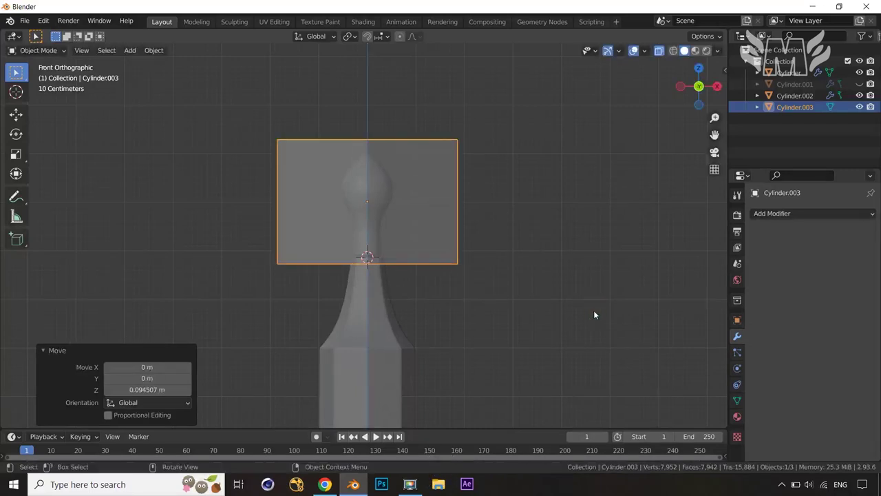
Scale the six-sided cylinder uniformly by about 1.11 and turn X-ray off
{"action": "key", "text": "s"}
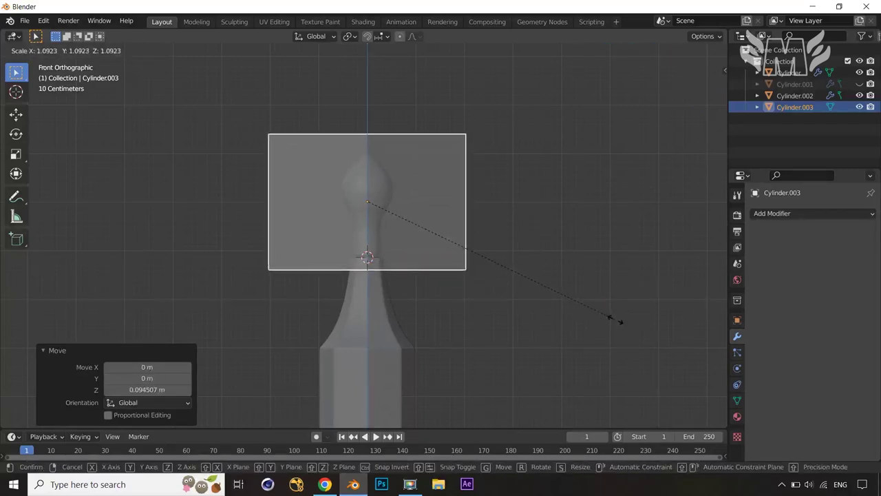
{"action": "left_click", "coordinate": [620, 323]}
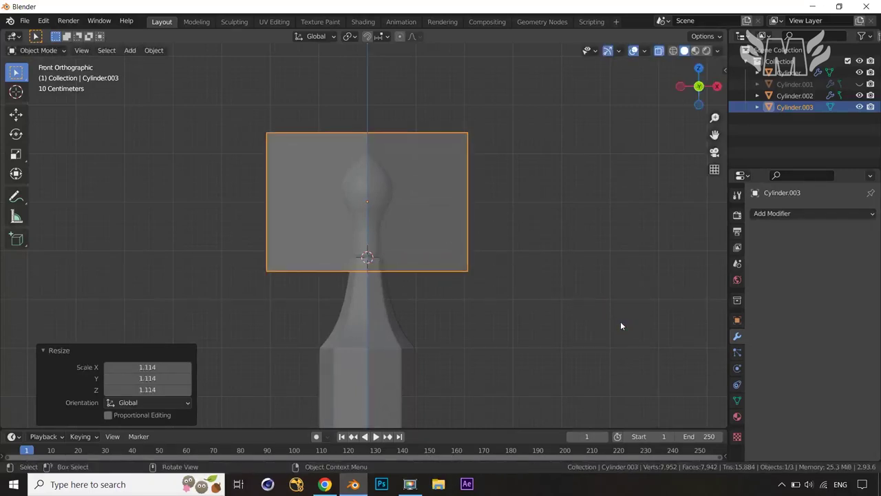
{"action": "key", "text": "alt+z"}
{"action": "middle_click_drag", "start_coordinate": [615, 307], "coordinate": [432, 358]}
{"action": "middle_click_drag", "start_coordinate": [314, 256], "coordinate": [547, 214]}
{"action": "middle_click_drag", "start_coordinate": [500, 246], "coordinate": [411, 242]}
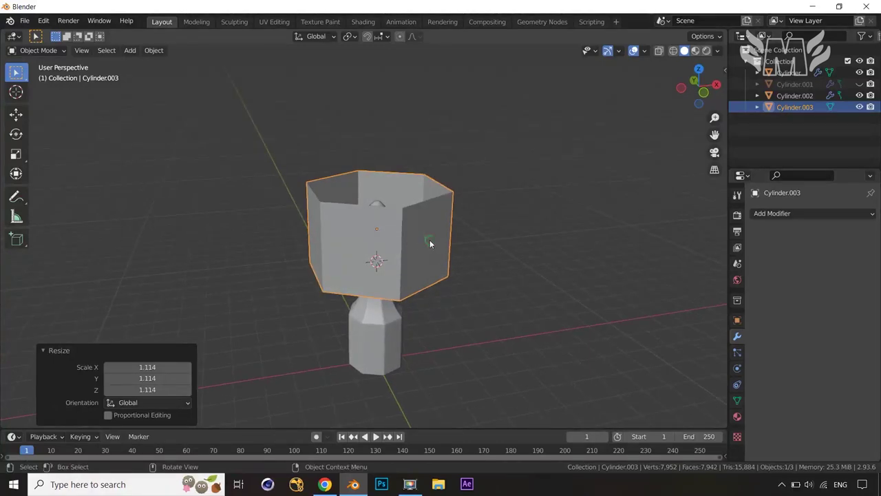
Extrude all six faces of the lamp shade outward along their normals by about 0.03 m
{"action": "left_click", "coordinate": [430, 240]}
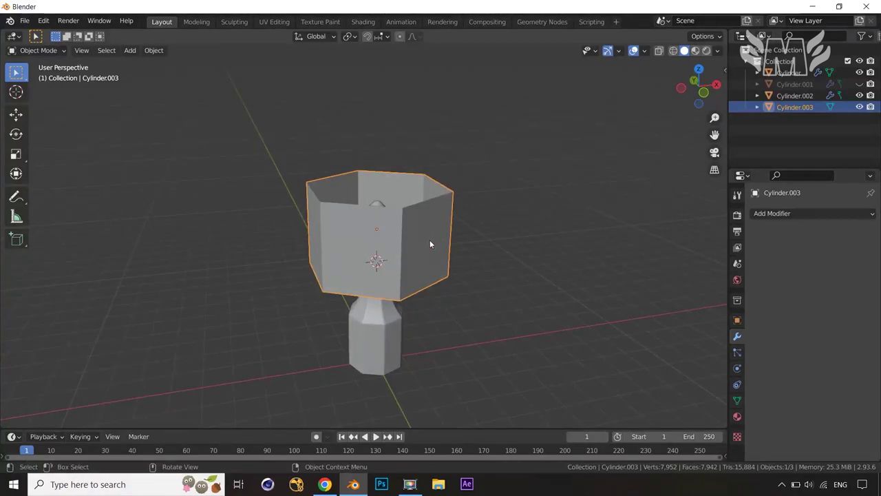
{"action": "key", "text": "Tab"}
{"action": "key", "text": "alt+e"}
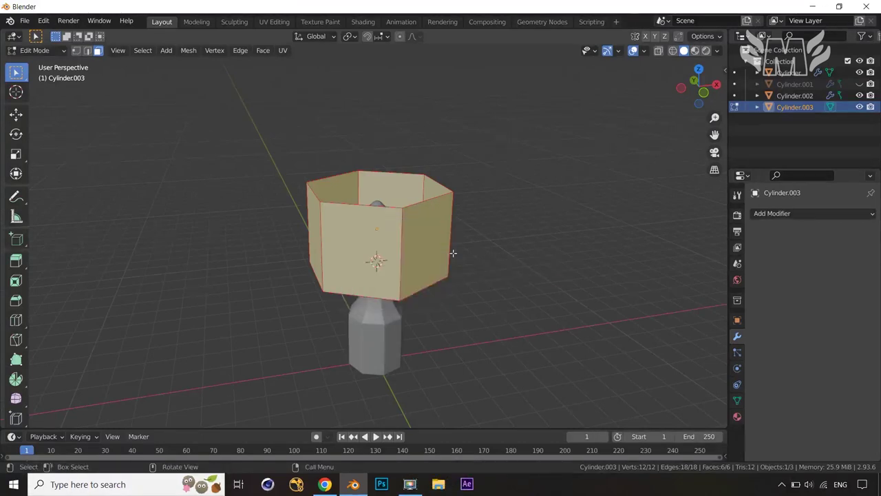
{"action": "key", "text": "alt+e"}
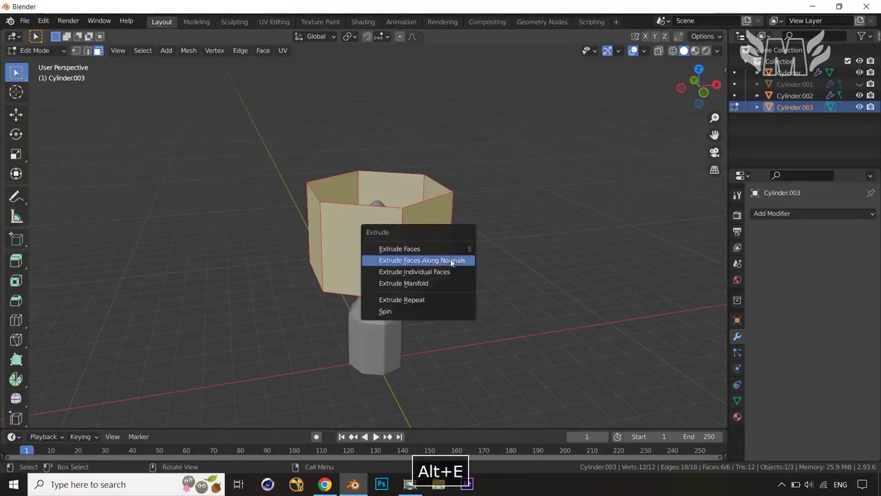
{"action": "left_click", "coordinate": [452, 259]}
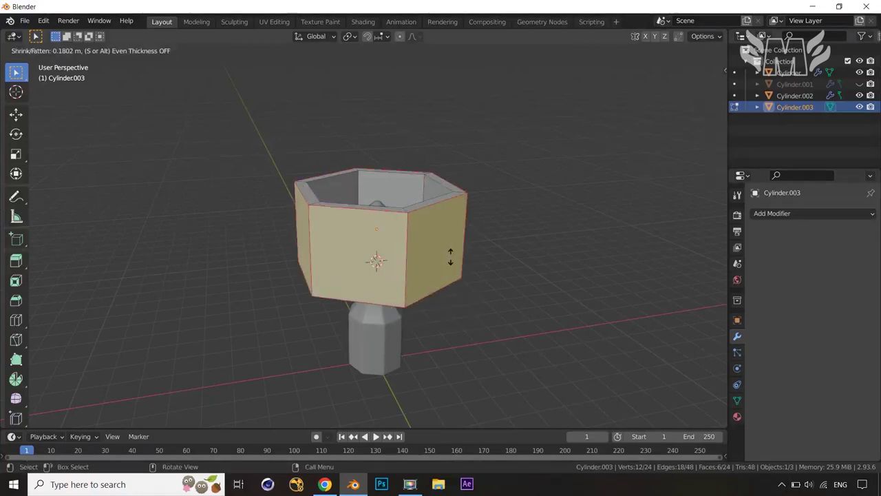
{"action": "left_click", "coordinate": [454, 259]}
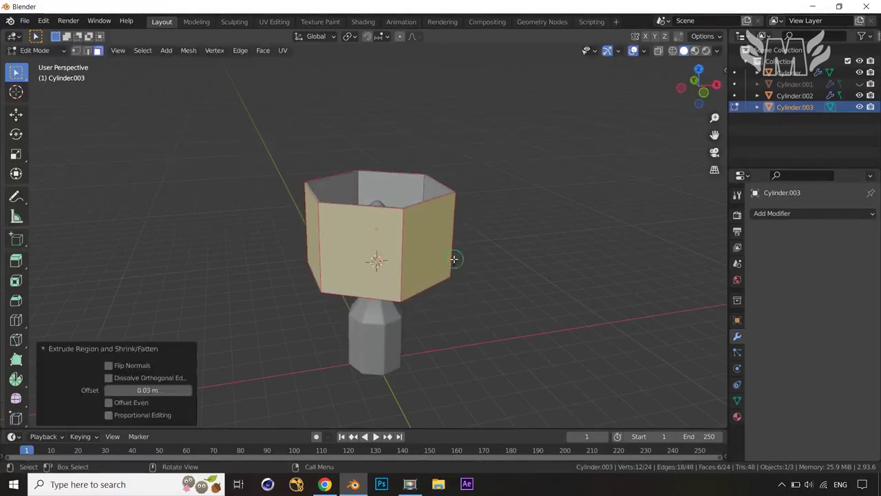
Reduce the shade extrusion's offset to 0.013 m for a thinner wall
{"action": "scroll", "coordinate": [452, 257], "scroll_direction": "up", "scroll_amount": 2}
{"action": "middle_click_drag", "start_coordinate": [453, 257], "coordinate": [466, 305]}
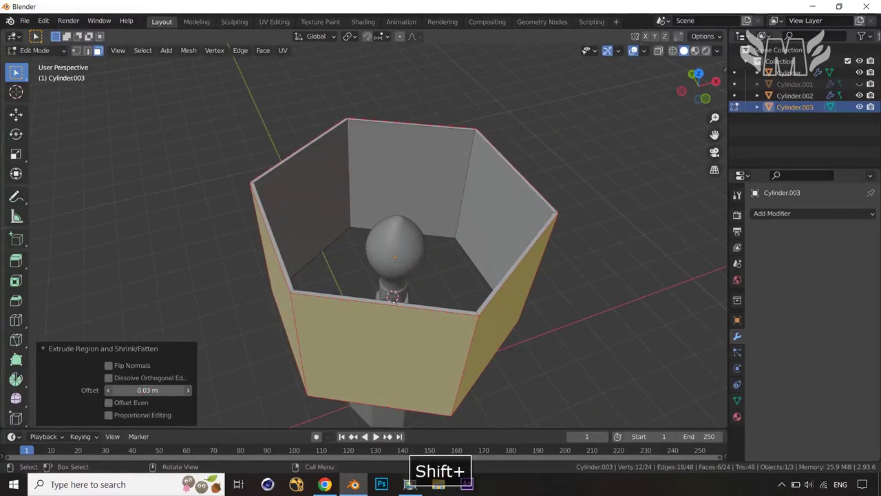
{"action": "mouse_move", "coordinate": [147, 390]}
{"action": "left_mouse_down", "text": "shift"}
{"action": "mouse_move", "coordinate": [118, 389]}
{"action": "mouse_move", "coordinate": [131, 389]}
{"action": "left_mouse_up", "text": "shift"}
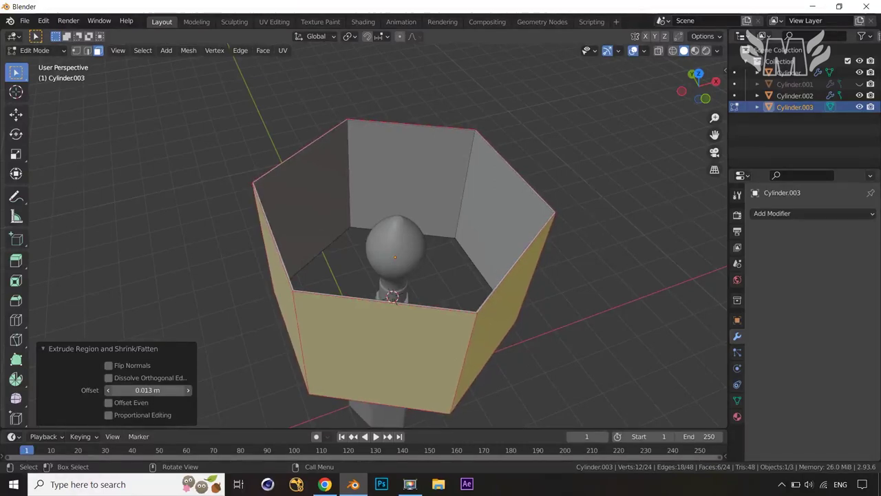
{"action": "left_click", "coordinate": [640, 322]}
{"action": "middle_click_drag", "start_coordinate": [636, 318], "coordinate": [639, 230]}
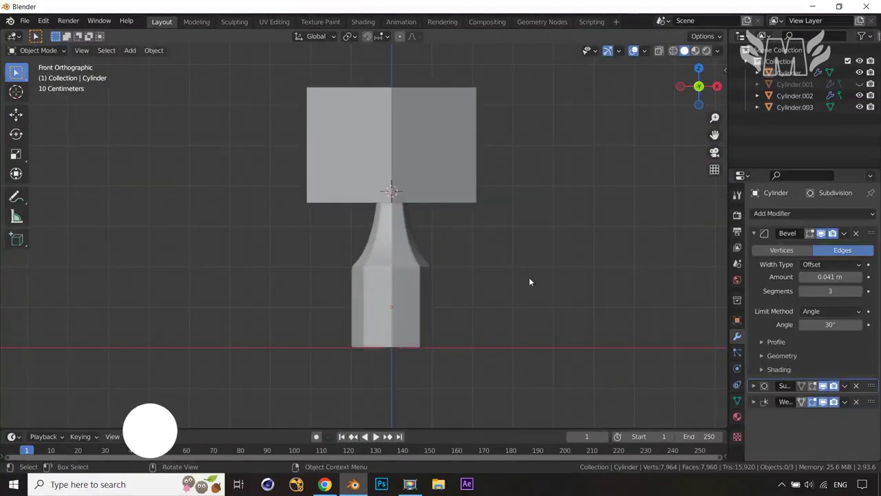
Add one centred horizontal loop cut around the straight lower body of the lamp base
{"action": "key", "text": "Tab"}
{"action": "scroll", "coordinate": [530, 278], "scroll_direction": "up", "scroll_amount": 1}
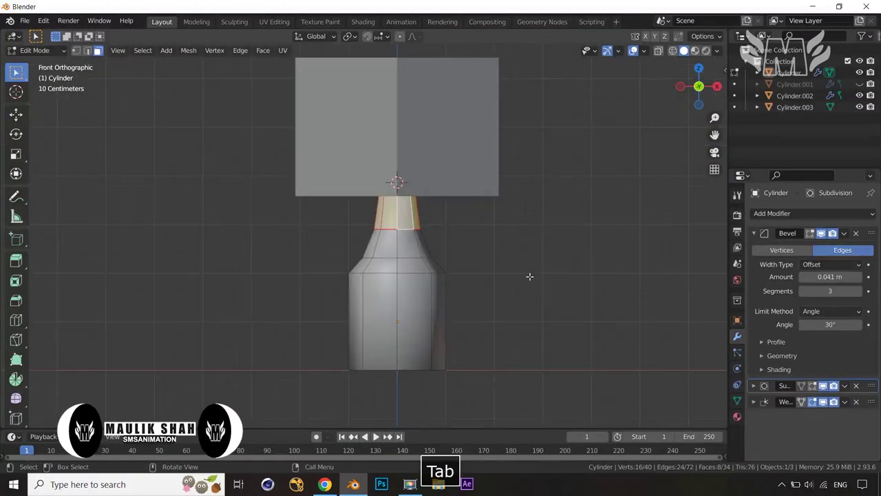
{"action": "key", "text": "ctrl+r"}
{"action": "left_click", "coordinate": [441, 324]}
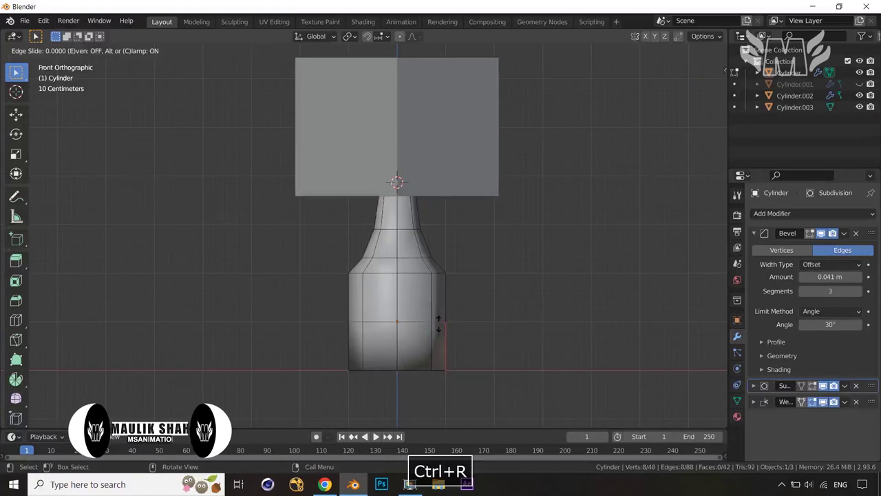
{"action": "right_click", "coordinate": [439, 331]}
Bevel the new edge loop to a width of about 0.179 m with two segments
{"action": "key", "text": "ctrl+b"}
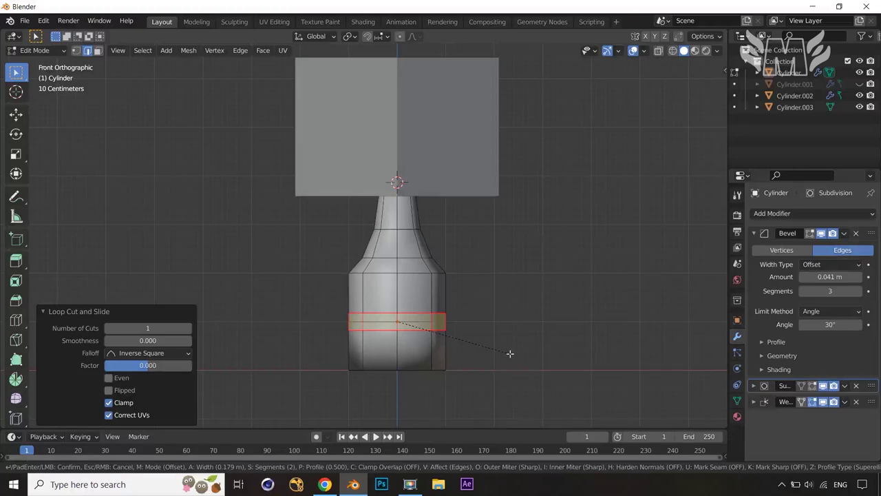
{"action": "left_click", "coordinate": [511, 353]}
{"action": "scroll", "coordinate": [510, 353], "scroll_direction": "up", "scroll_amount": 1}
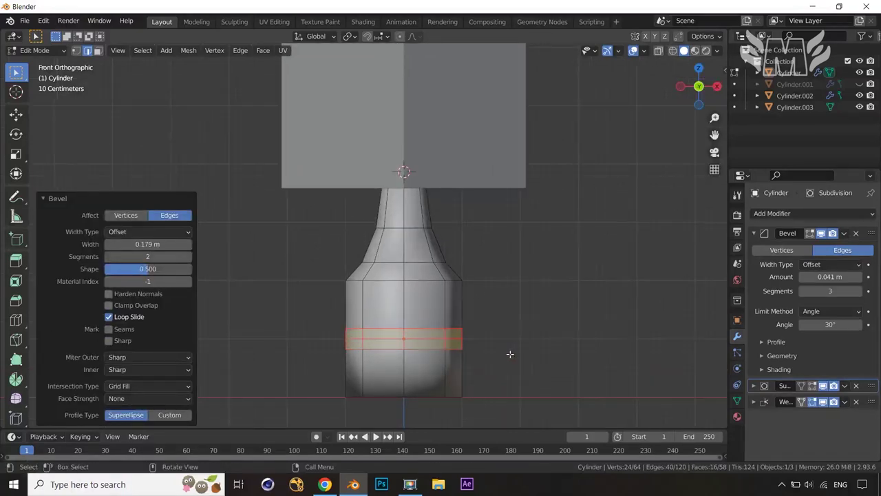
Select the upper of the two face loops in the beveled band around the lamp base
{"action": "left_click", "coordinate": [446, 333], "text": "alt"}
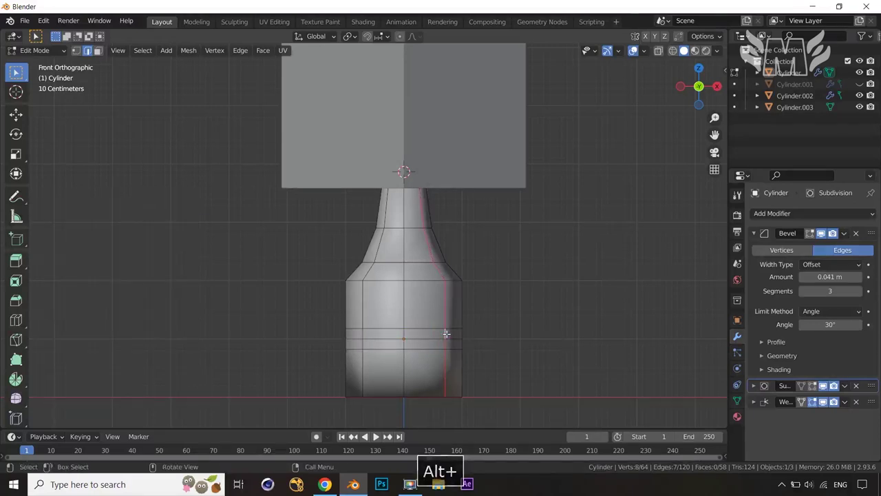
{"action": "key", "text": "3"}
{"action": "left_click", "coordinate": [447, 335], "text": "alt"}
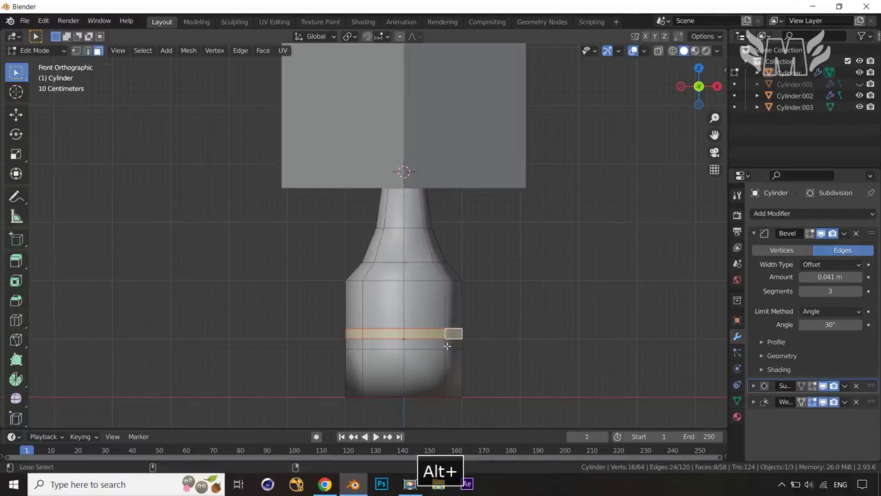
Try to inset both face loops of the band individually by about 0.065 m
{"action": "left_click", "coordinate": [449, 346], "text": "alt+shift"}
{"action": "key", "text": "i"}
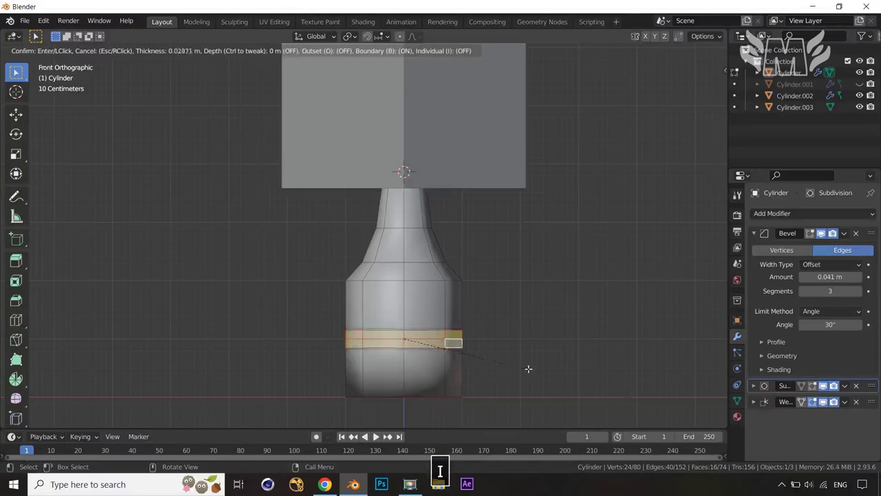
{"action": "key", "text": "i"}
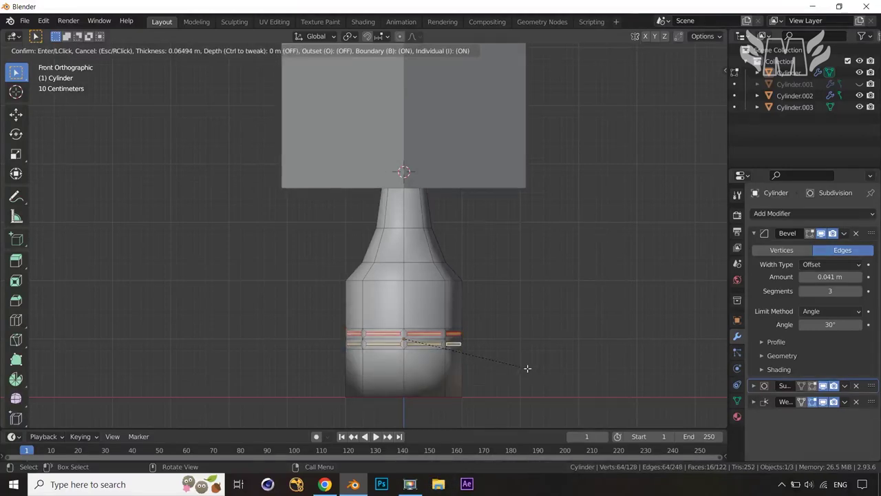
{"action": "left_click", "coordinate": [528, 369]}
{"action": "key", "text": "ctrl+z"}
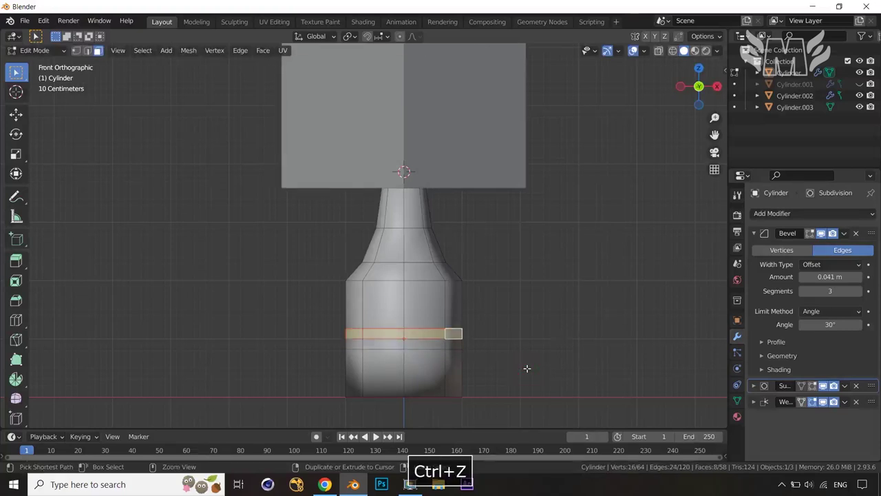
Inset the band's upper face loop as one region with a thickness of 0.05 m
{"action": "key", "text": "i"}
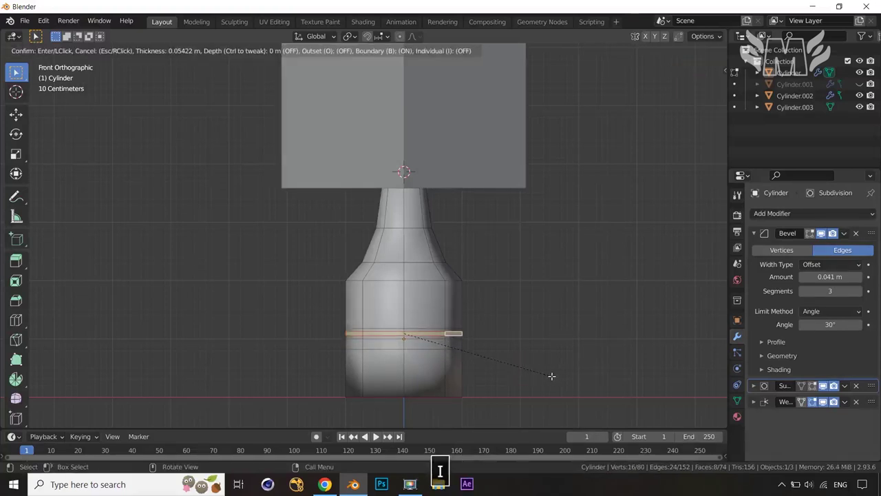
{"action": "left_click", "coordinate": [552, 376]}
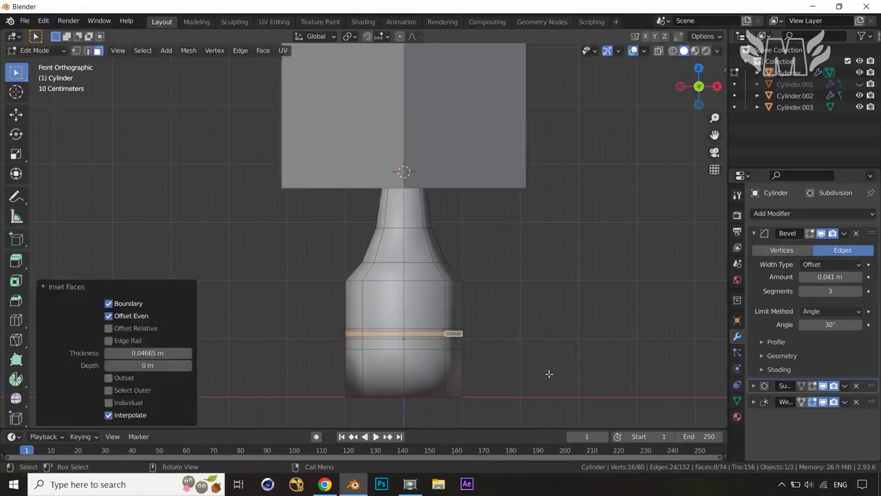
{"action": "left_click", "coordinate": [147, 353]}
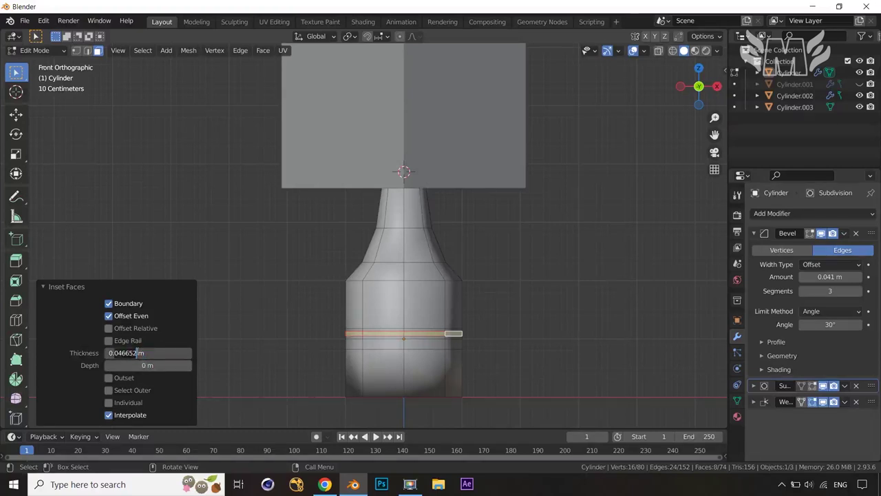
{"action": "key", "text": "BackSpace"}
{"action": "key", "text": "BackSpace"}
{"action": "key", "text": "BackSpace"}
{"action": "key", "text": "BackSpace"}
{"action": "key", "text": "BackSpace"}
{"action": "key", "text": "BackSpace"}
{"action": "type", "text": "0"}
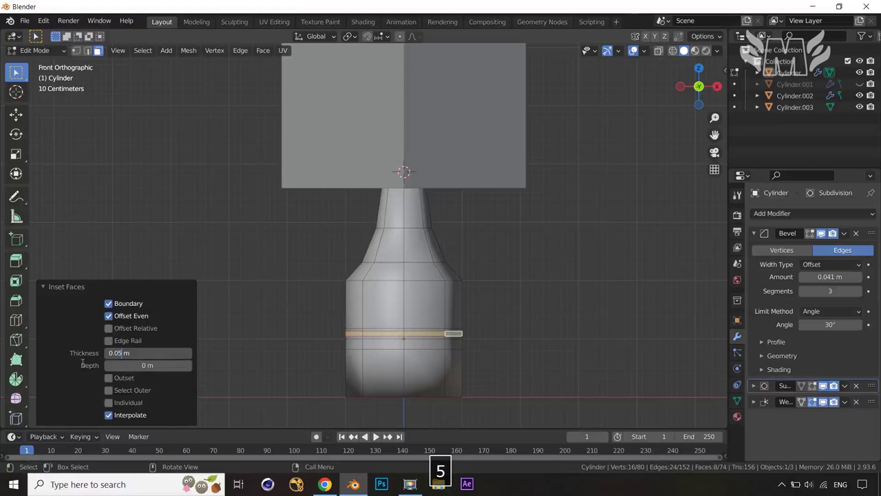
{"action": "type", "text": "5"}
{"action": "key", "text": "Return"}
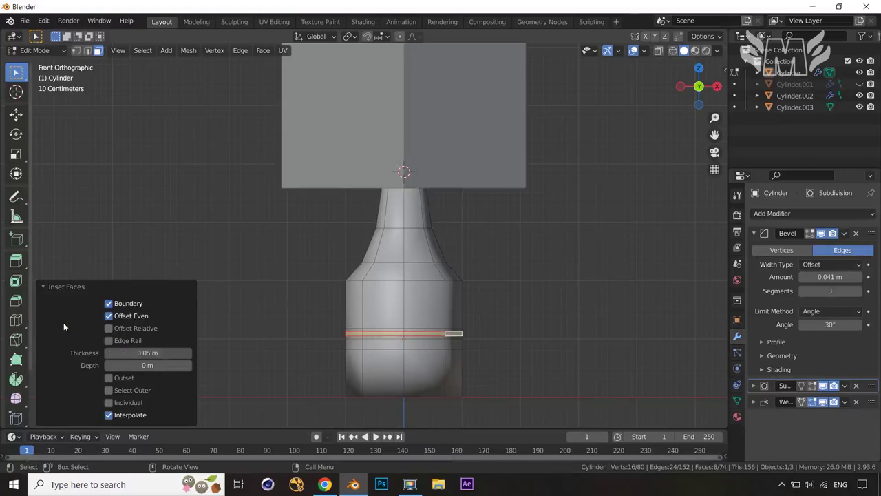
Inset the band's lower face loop with a thickness of 0.05 m
{"action": "left_click", "coordinate": [409, 344], "text": "alt"}
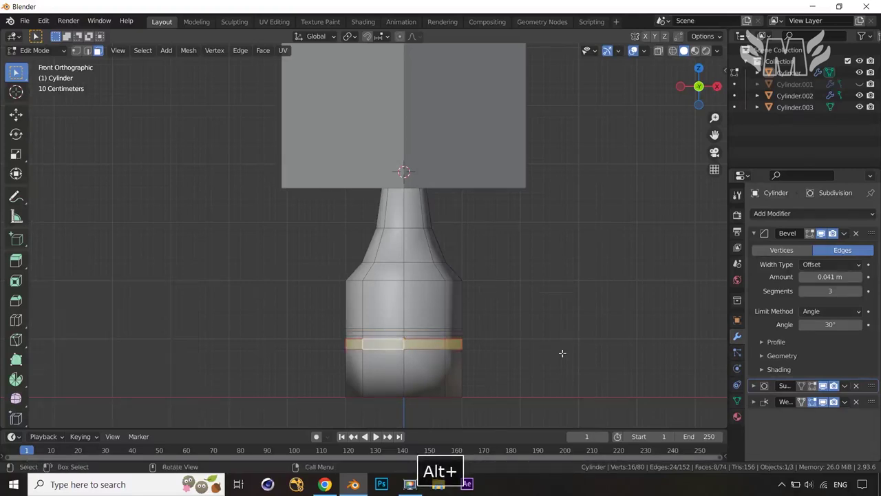
{"action": "key", "text": "i"}
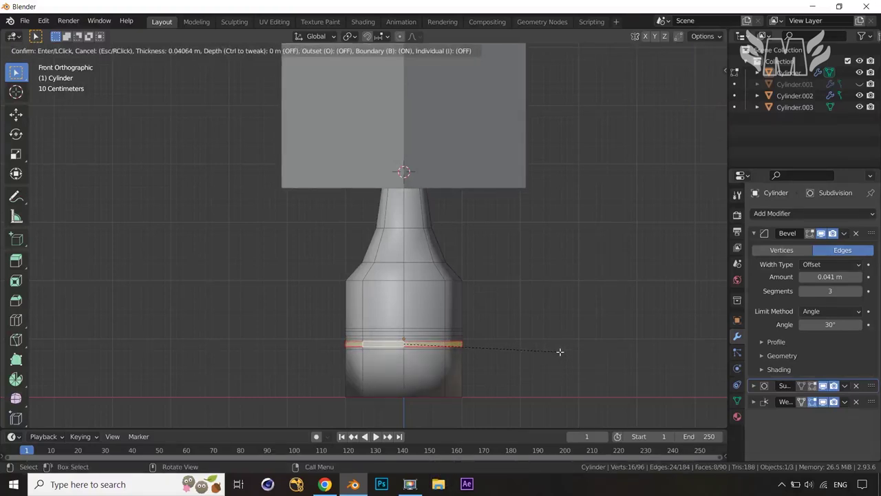
{"action": "left_click", "coordinate": [560, 352]}
{"action": "left_click", "coordinate": [143, 352]}
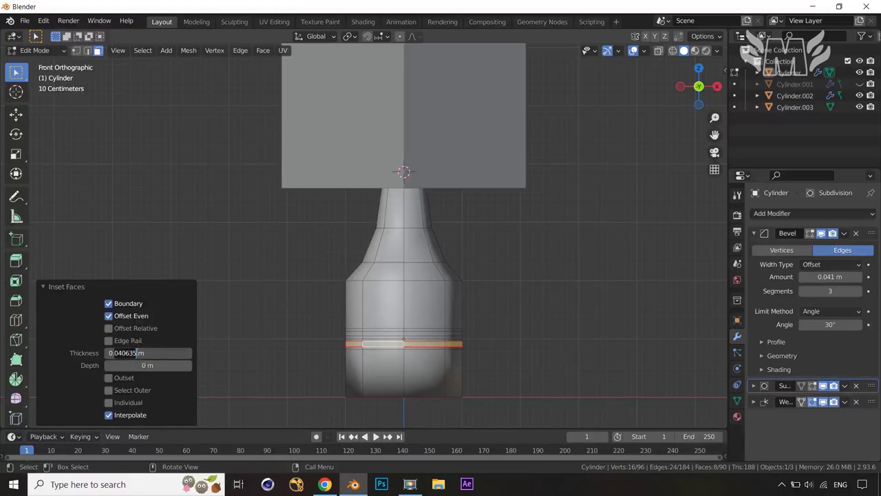
{"action": "key", "text": "BackSpace"}
{"action": "key", "text": "BackSpace"}
{"action": "key", "text": "BackSpace"}
{"action": "key", "text": "BackSpace"}
{"action": "key", "text": "BackSpace"}
{"action": "key", "text": "BackSpace"}
{"action": "type", "text": "0"}
{"action": "key", "text": "Return"}
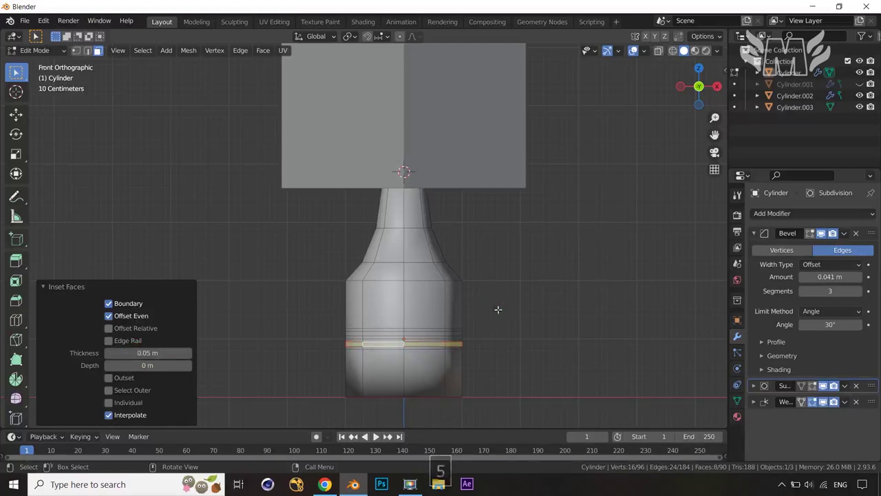
Scale both inset face loops uniformly to about 0.95 to form two grooves, and return to Object Mode
{"action": "left_click", "coordinate": [444, 334], "text": "alt+shift"}
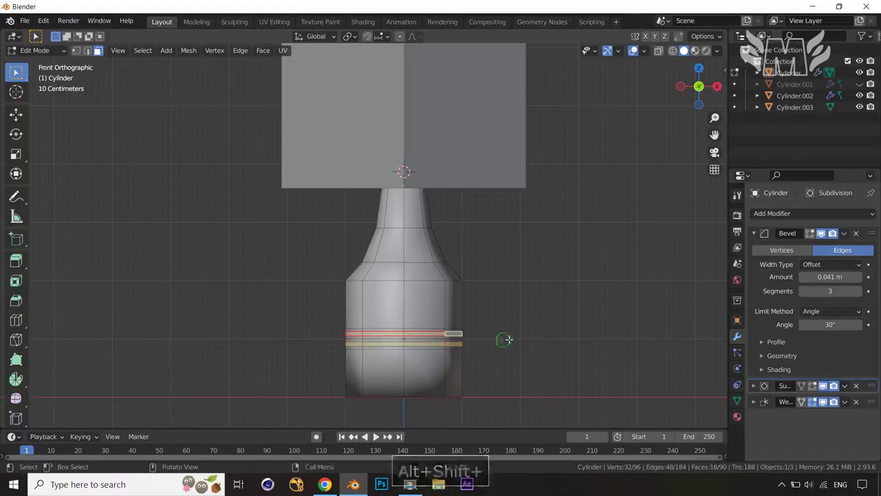
{"action": "middle_click_drag", "start_coordinate": [508, 340], "coordinate": [560, 379]}
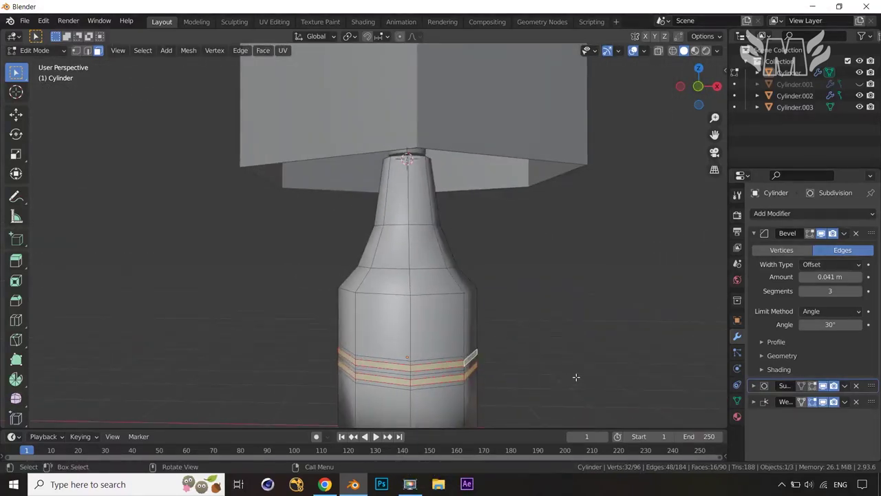
{"action": "key", "text": "s"}
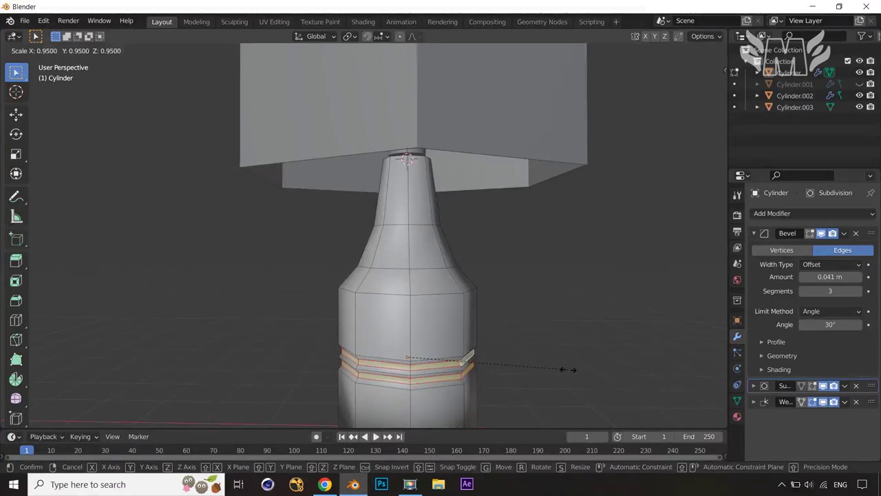
{"action": "left_click", "coordinate": [568, 370]}
{"action": "key", "text": "Tab"}
{"action": "middle_click_drag", "start_coordinate": [568, 369], "coordinate": [475, 358]}
{"action": "scroll", "coordinate": [480, 357], "scroll_direction": "up", "scroll_amount": 4}
{"action": "scroll", "coordinate": [425, 361], "scroll_direction": "down", "scroll_amount": 3}
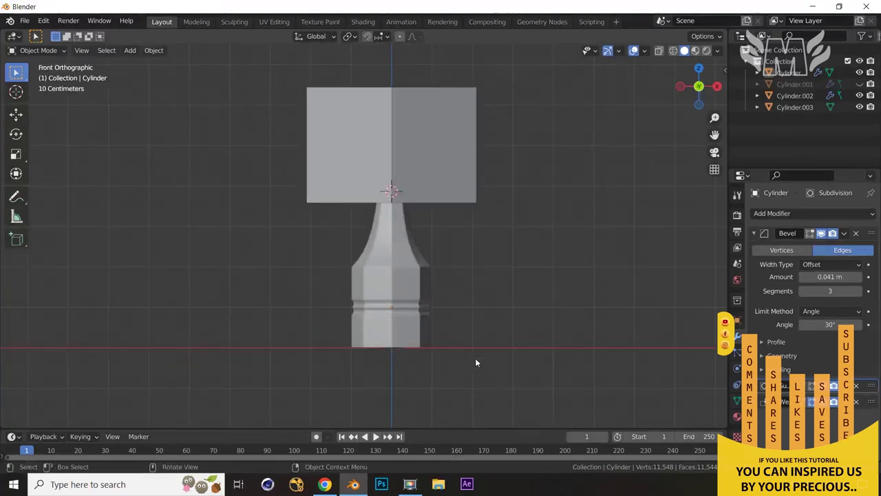
Hide the six-sided lamp shade to expose the bulb
{"action": "middle_click_drag", "start_coordinate": [512, 319], "coordinate": [508, 330], "text": "shift"}
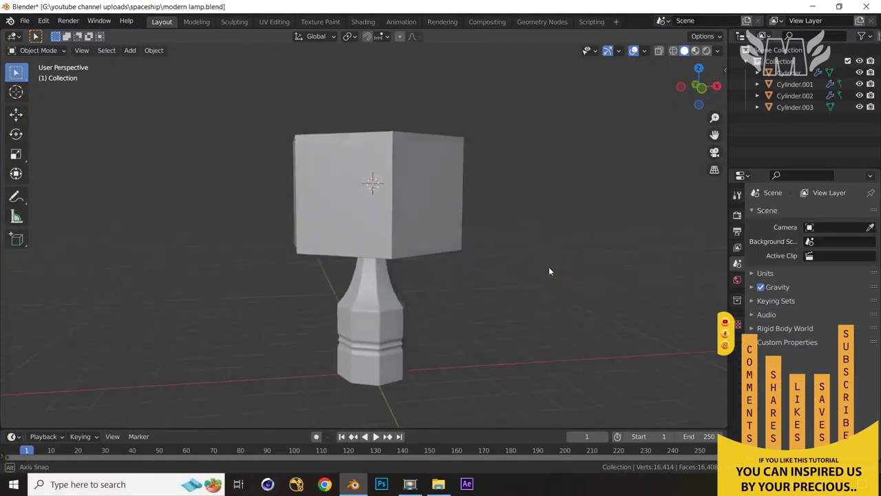
{"action": "middle_click_drag", "start_coordinate": [549, 271], "coordinate": [465, 287]}
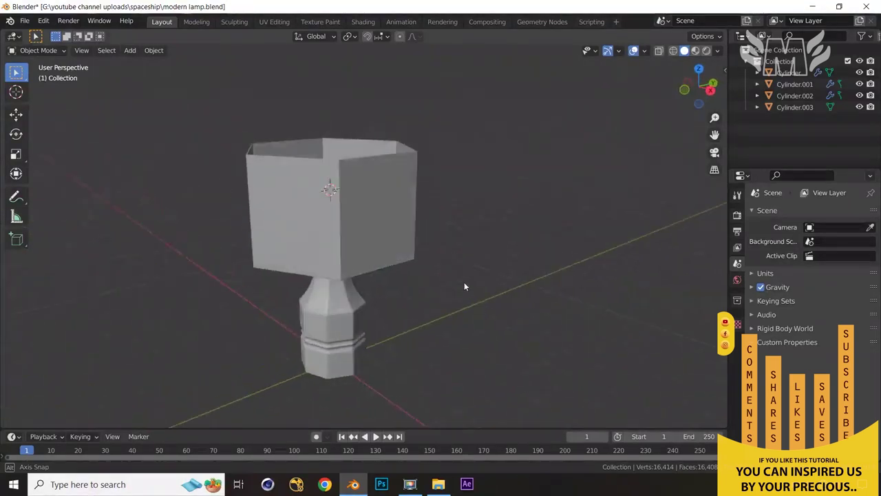
{"action": "left_click", "coordinate": [365, 243]}
{"action": "key", "text": "h"}
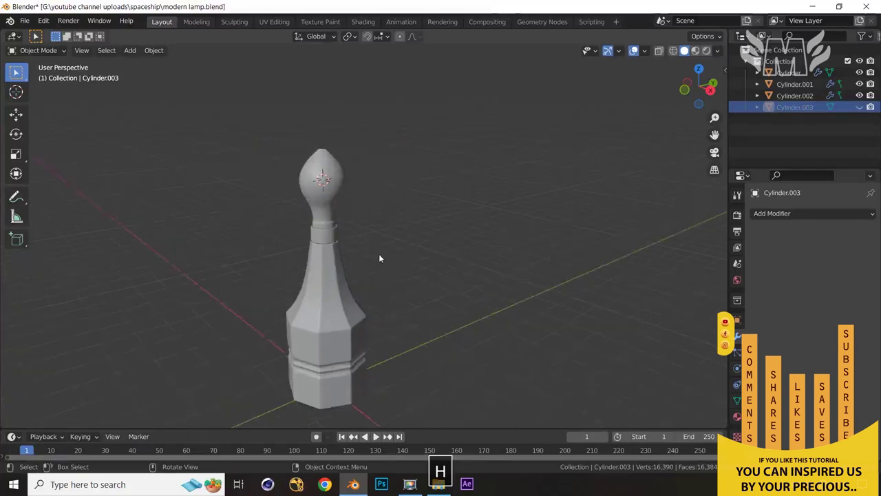
Snap the 3D cursor to the selected middle face loop of the bulb in Edit Mode, and return to Object Mode
{"action": "scroll", "coordinate": [379, 253], "scroll_direction": "up", "scroll_amount": 3}
{"action": "middle_click_drag", "start_coordinate": [325, 204], "coordinate": [349, 195]}
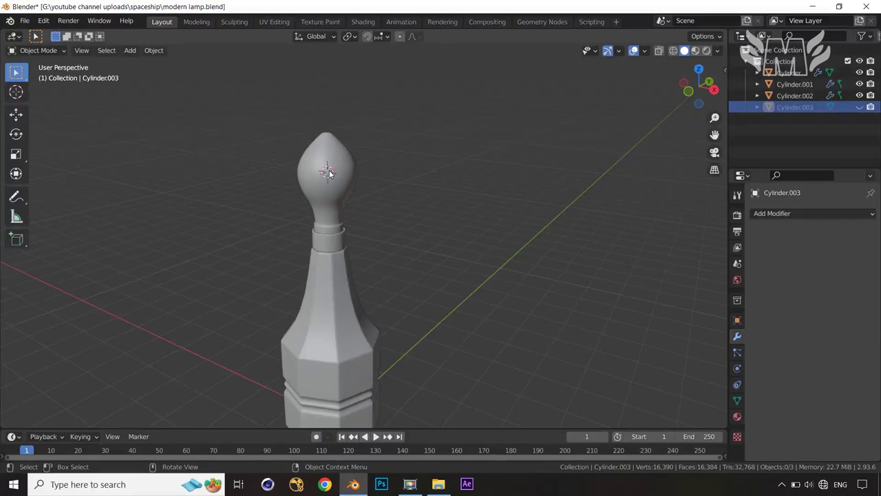
{"action": "left_click", "coordinate": [329, 172]}
{"action": "key", "text": "Tab"}
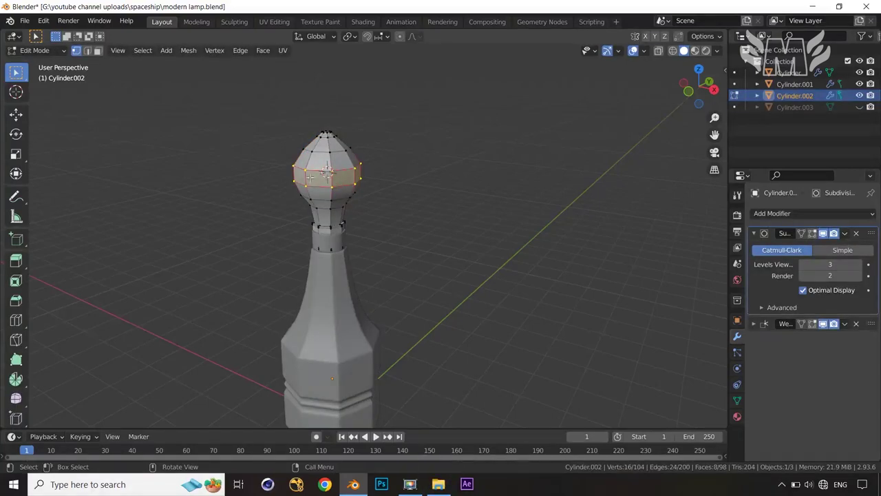
{"action": "key", "text": "shift+s"}
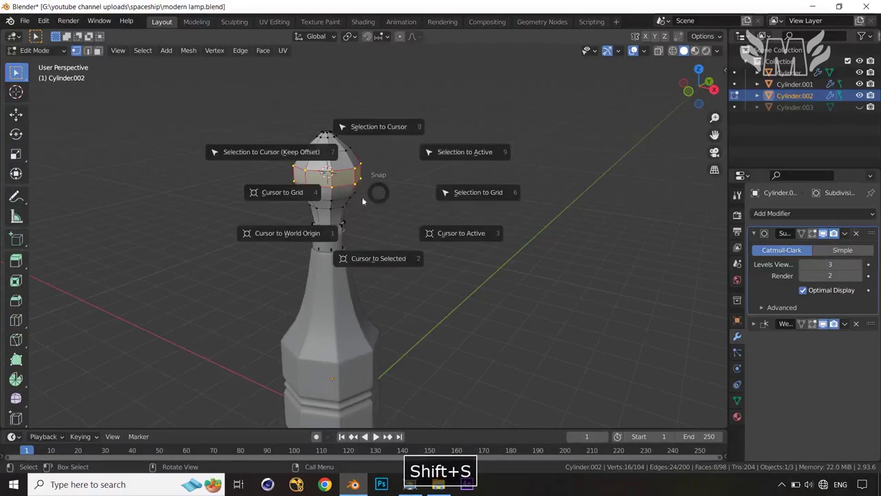
{"action": "left_click", "coordinate": [381, 258]}
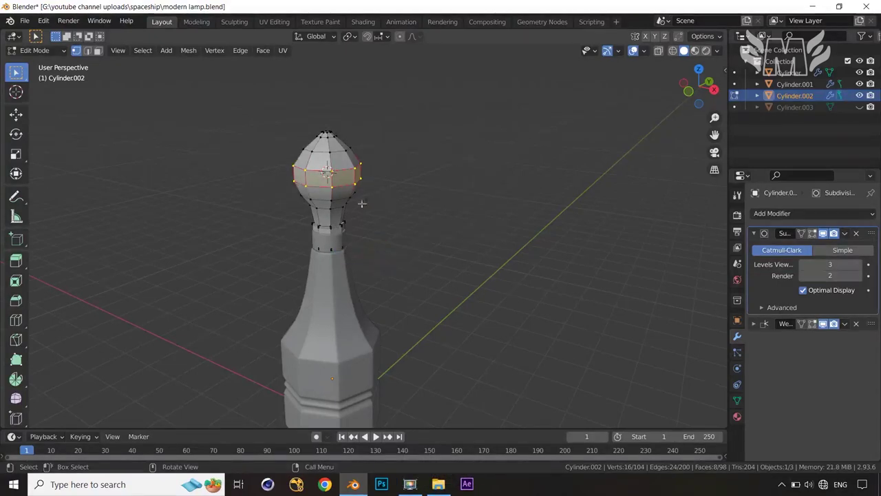
{"action": "key", "text": "Tab"}
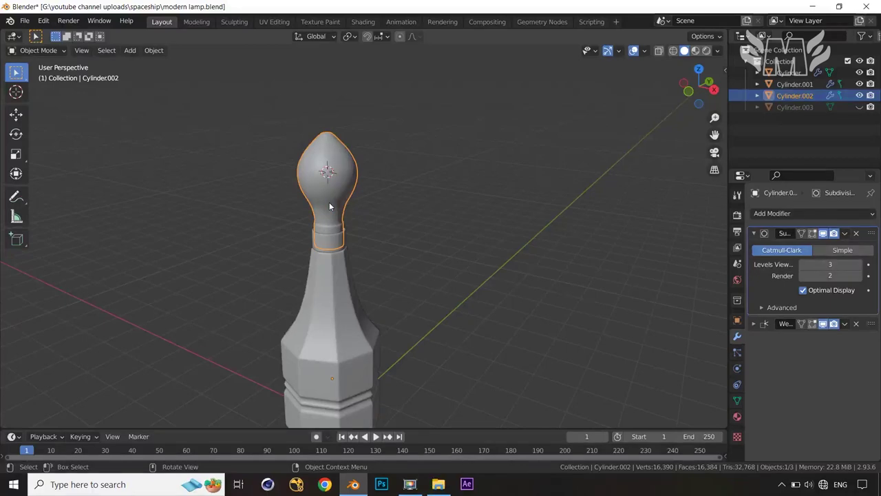
Hide the bulb and add a mesh cylinder with 16 vertices at the 3D cursor
{"action": "key", "text": "h"}
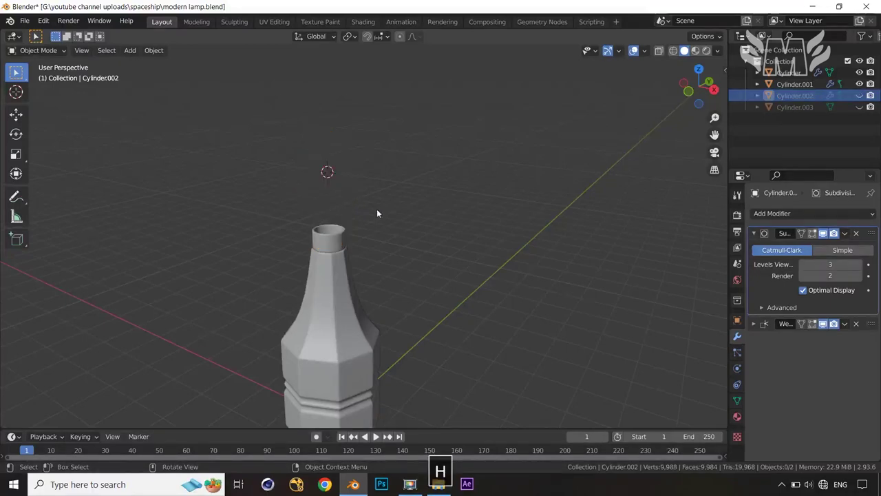
{"action": "key", "text": "Caps_Lock"}
{"action": "key", "text": "shift+a"}
{"action": "mouse_move", "coordinate": [355, 203]}
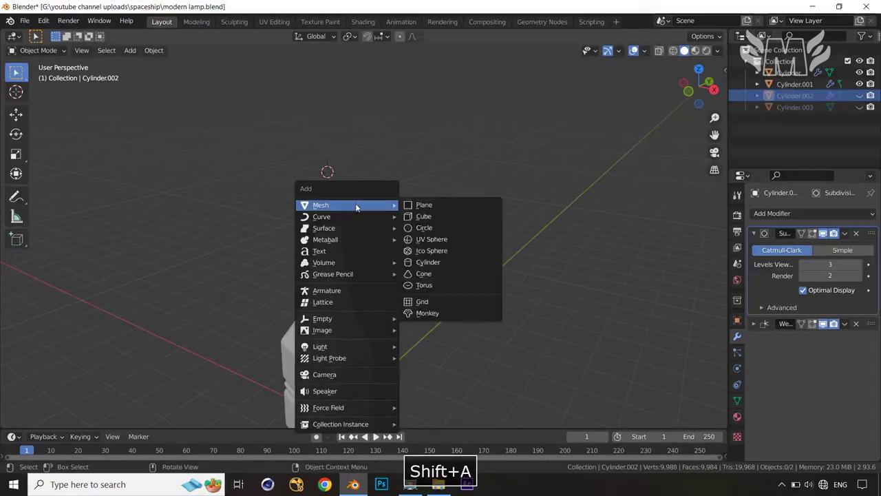
{"action": "left_click", "coordinate": [444, 263]}
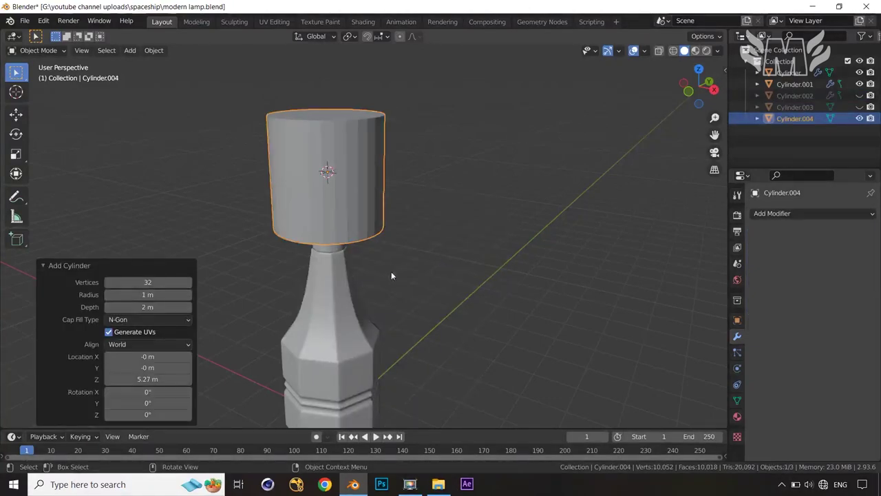
{"action": "left_click", "coordinate": [155, 282]}
{"action": "type", "text": "16"}
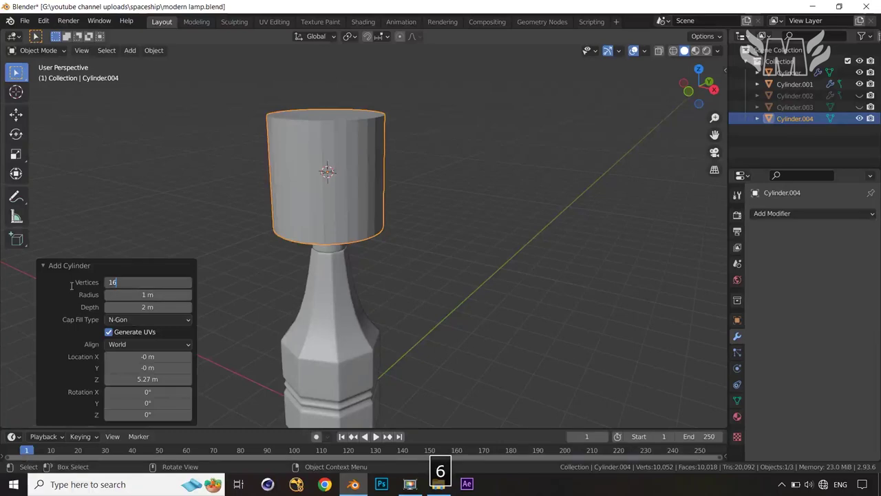
{"action": "key", "text": "Return"}
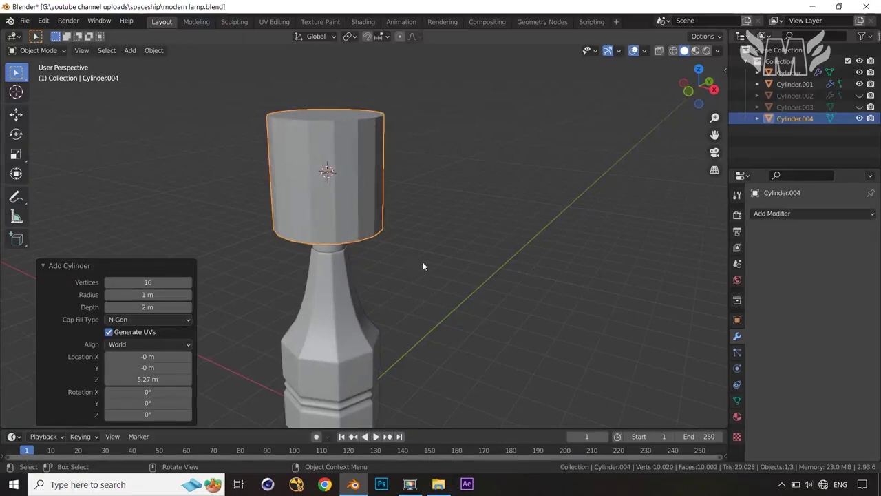
Rotate the new cylinder 90° about the global Y axis so that it lies horizontally
{"action": "key", "text": "r"}
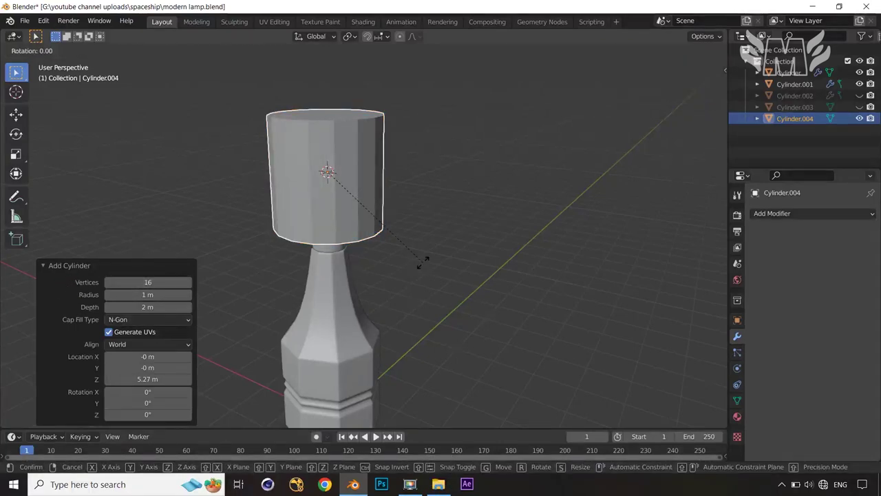
{"action": "type", "text": "y90"}
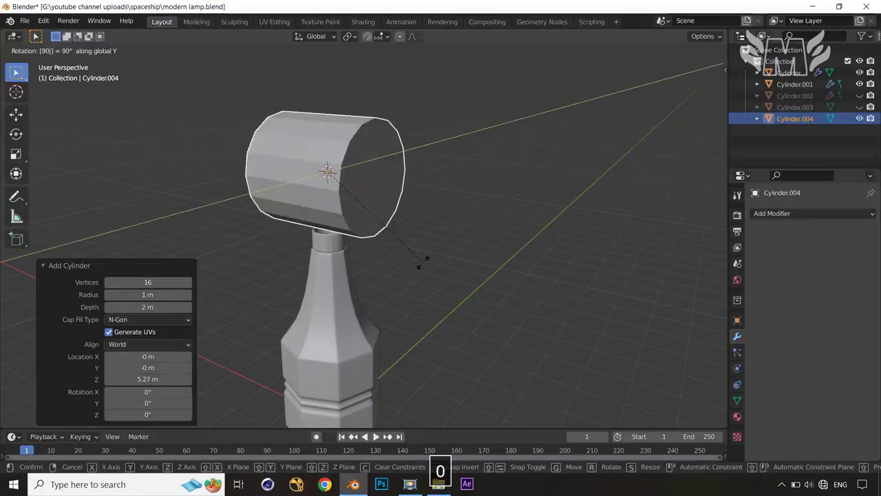
{"action": "left_click", "coordinate": [422, 269]}
{"action": "middle_click_drag", "start_coordinate": [443, 276], "coordinate": [464, 273]}
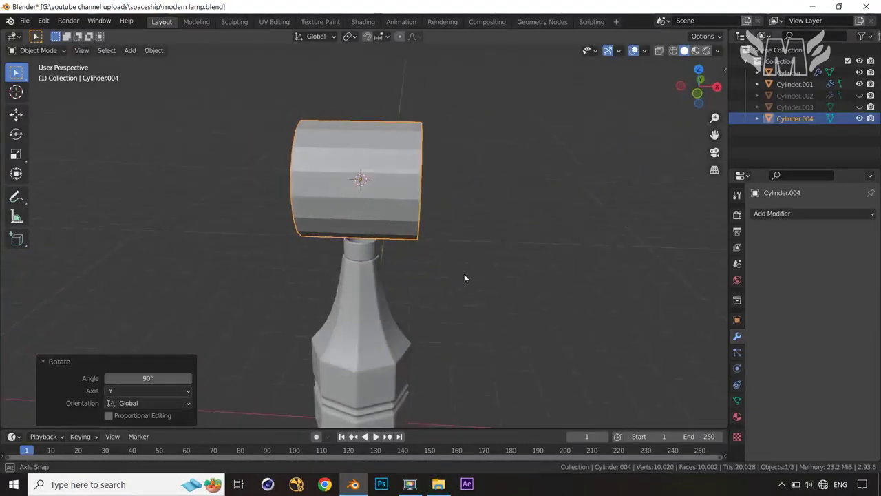
Add a Subdivision Surface modifier to the horizontal cylinder and set its viewport level to 2
{"action": "left_click", "coordinate": [783, 215]}
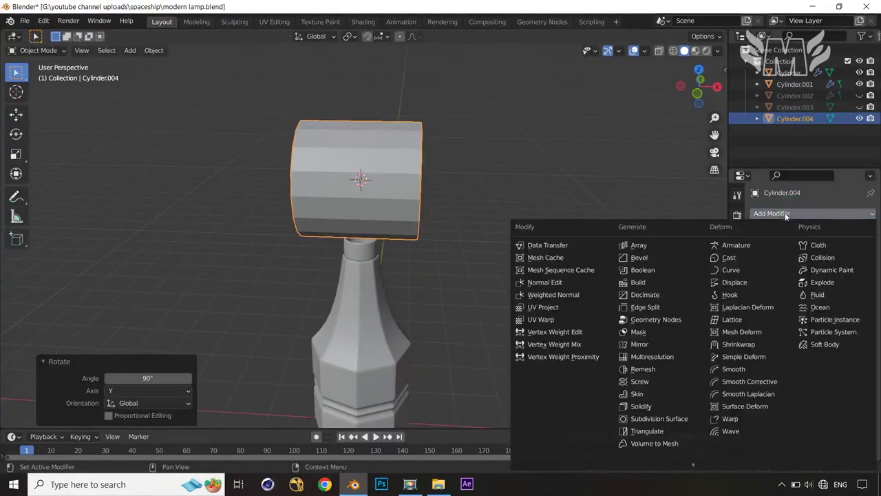
{"action": "left_click", "coordinate": [686, 416]}
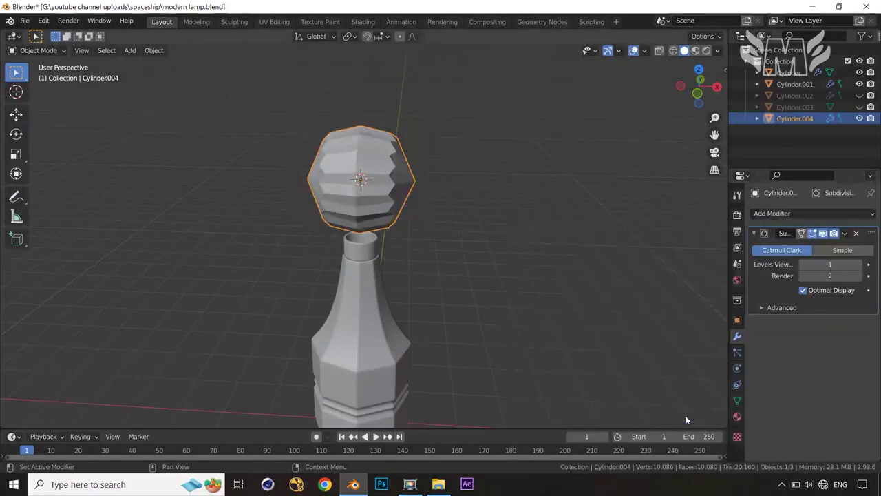
{"action": "left_click", "coordinate": [858, 265]}
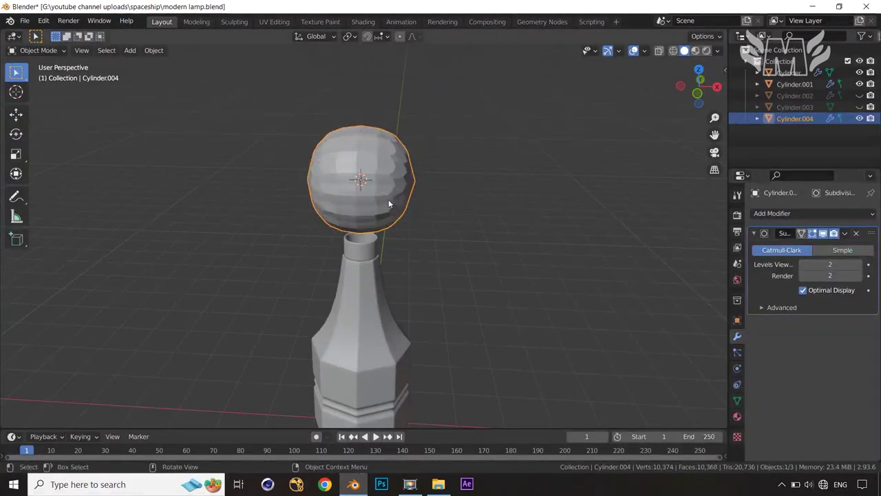
Cut a centred edge loop around the cylinder and bevel it to a width of about 0.813 m as end supports
{"action": "key", "text": "Tab"}
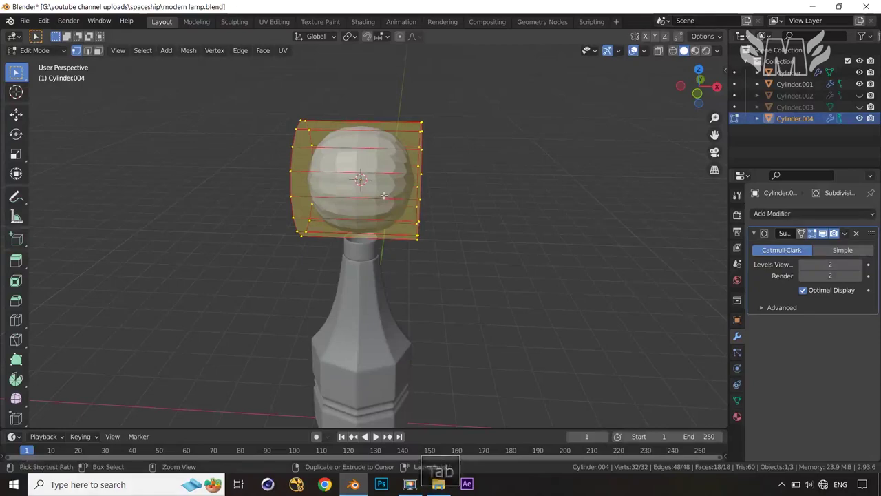
{"action": "key", "text": "ctrl+r"}
{"action": "left_click", "coordinate": [383, 196]}
{"action": "right_click", "coordinate": [489, 264]}
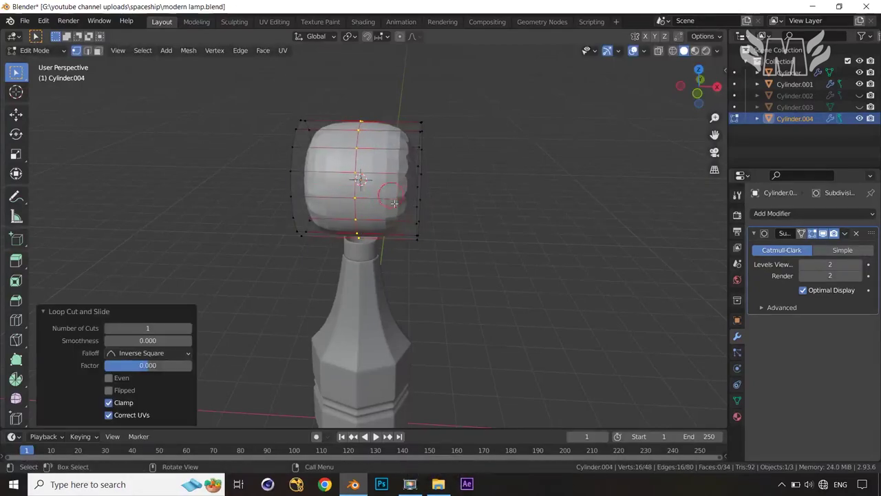
{"action": "key", "text": "a"}
{"action": "key", "text": "ctrl+b"}
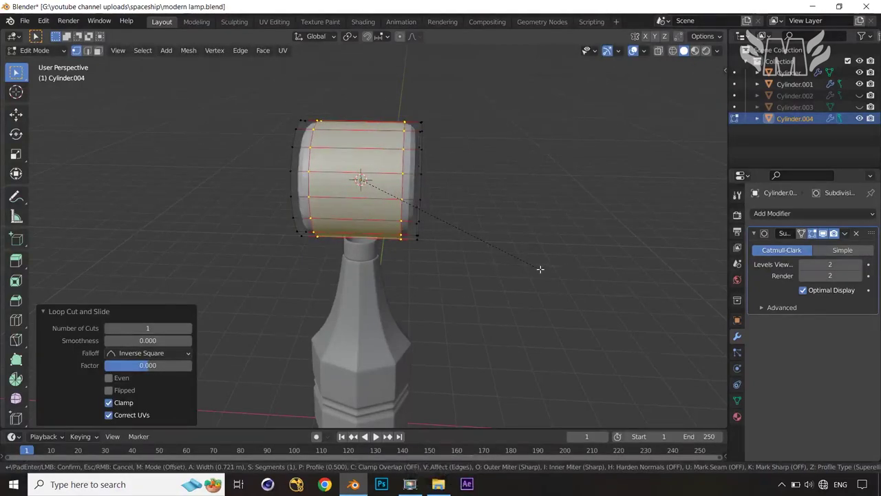
{"action": "left_click", "coordinate": [539, 311]}
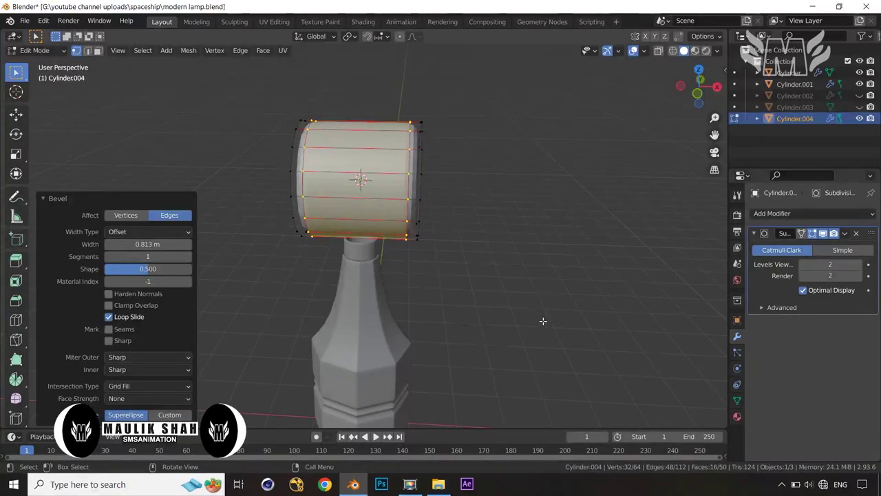
Scale the whole cylinder mesh to about 0.15 in Y and Z, excluding the X axis, to make a thin rod
{"action": "key", "text": "a"}
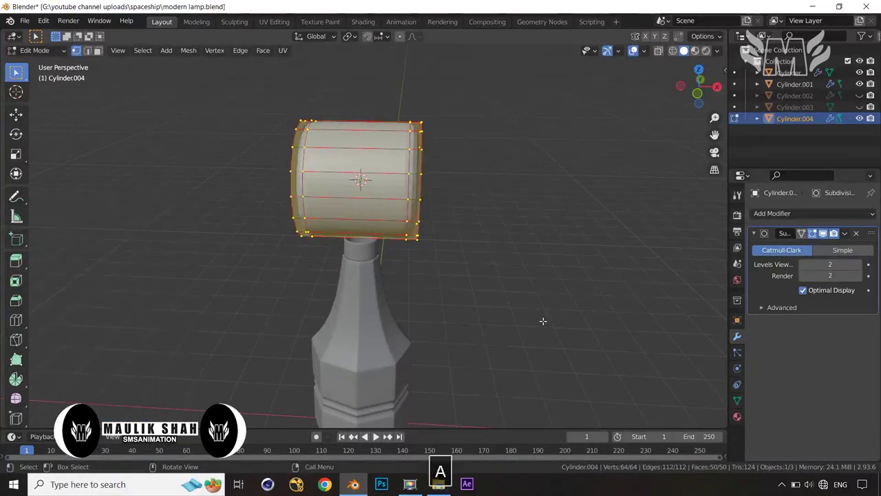
{"action": "key", "text": "s"}
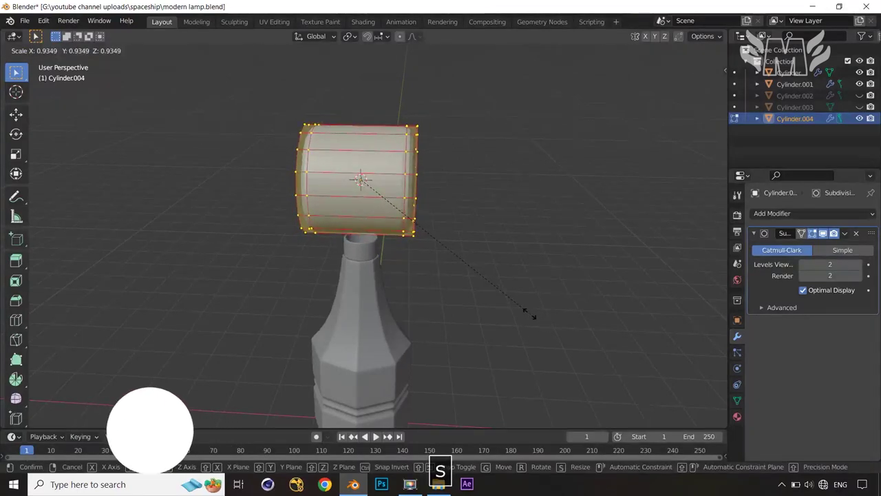
{"action": "key", "text": "shift+z"}
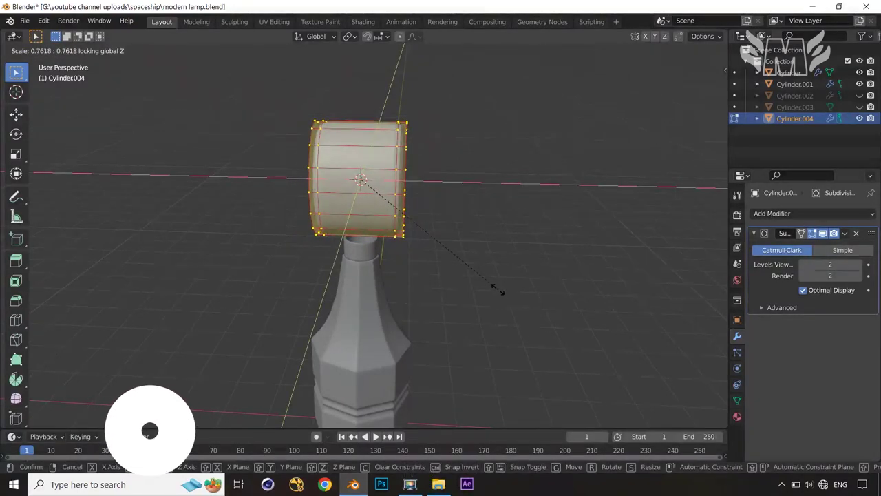
{"action": "key", "text": "shift+x"}
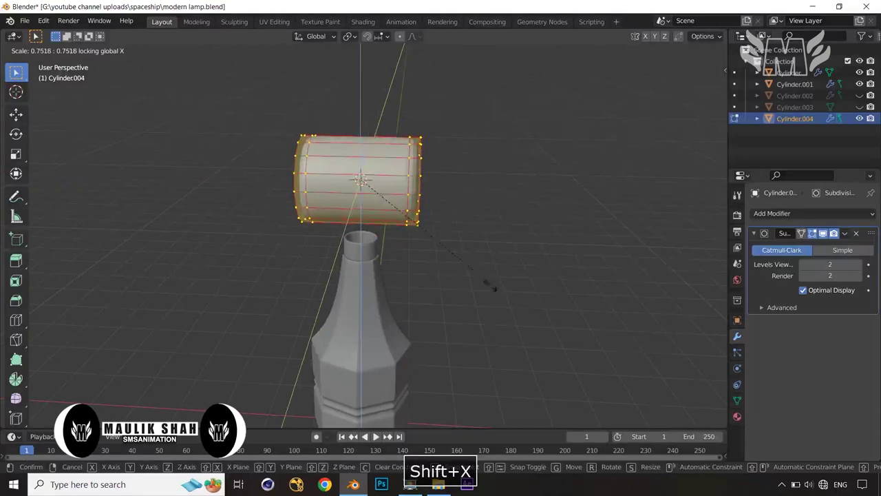
{"action": "left_click", "coordinate": [395, 194]}
Shorten the rod to about 0.426 along X, thin it to about 0.43 in Y and Z, and leave Edit Mode
{"action": "key", "text": "s"}
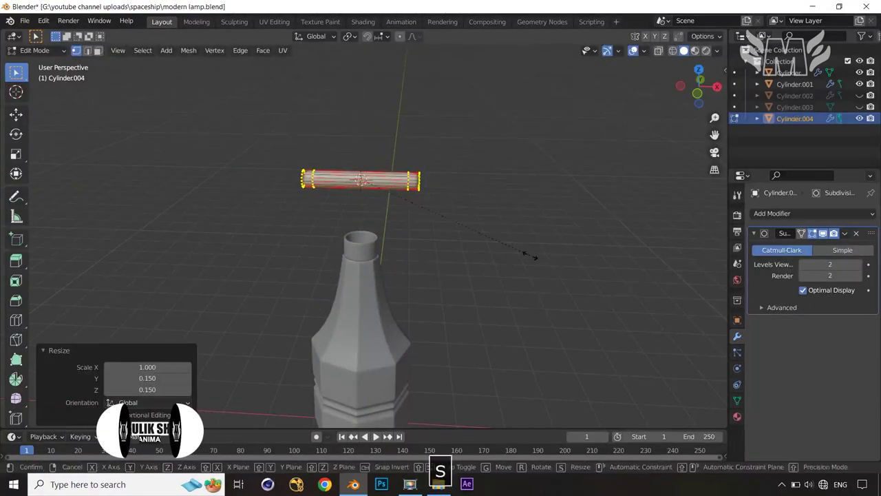
{"action": "key", "text": "x"}
{"action": "left_click", "coordinate": [430, 217]}
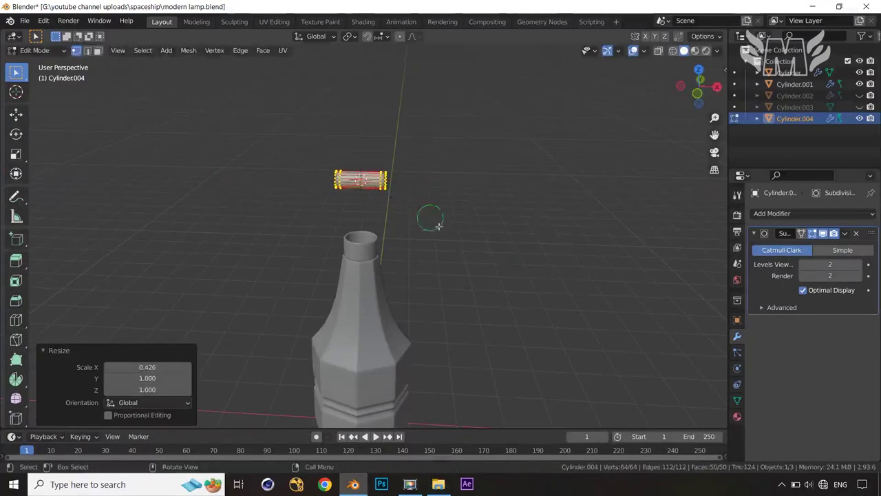
{"action": "key", "text": "s"}
{"action": "key", "text": "shift+x"}
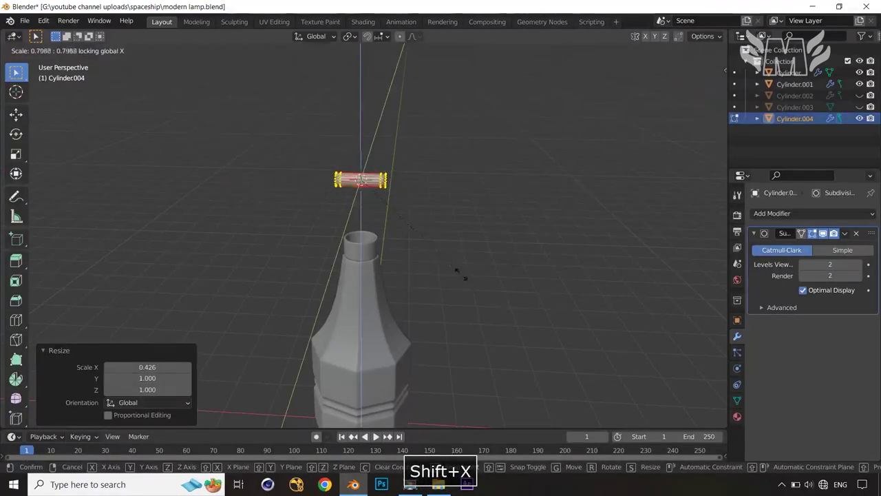
{"action": "left_click", "coordinate": [418, 226]}
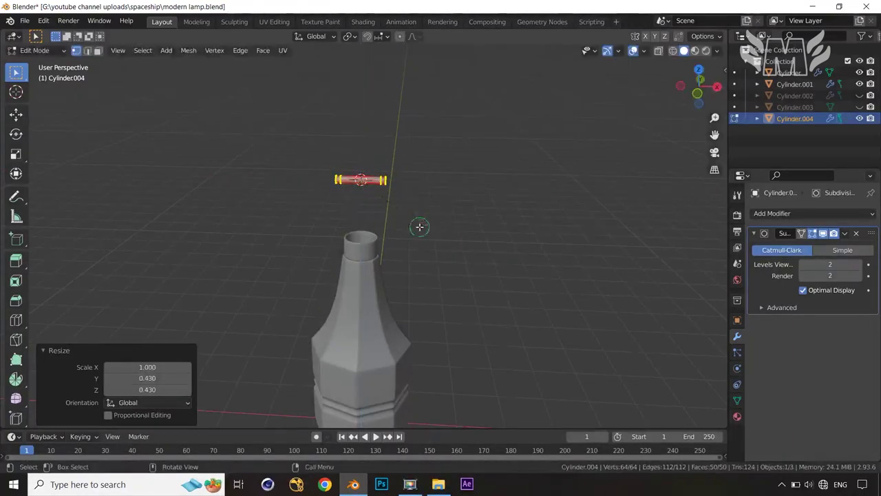
{"action": "key", "text": "Tab"}
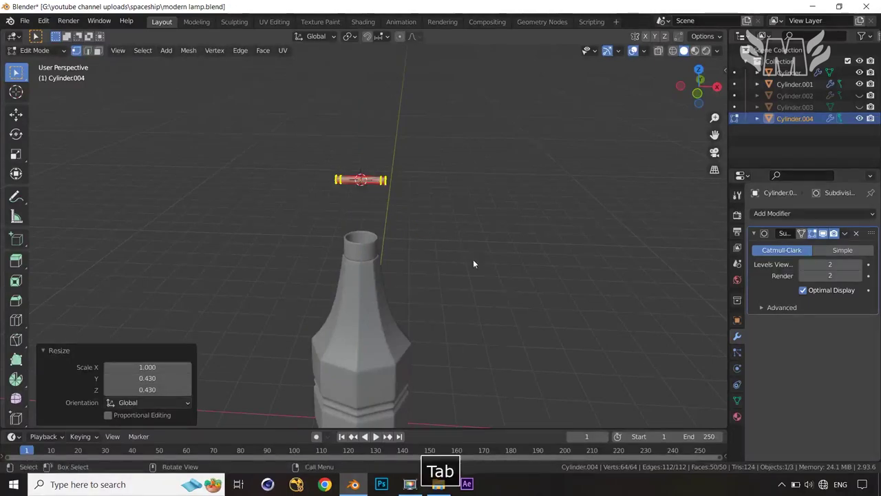
Unhide all objects, hide the six-sided shade again, and turn on X-ray to see the rod inside the bulb
{"action": "key", "text": "alt+h"}
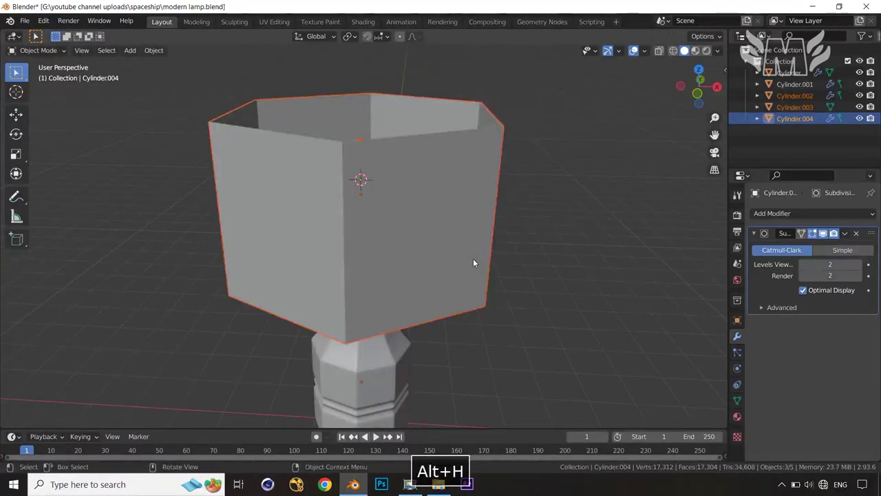
{"action": "middle_click_drag", "start_coordinate": [473, 258], "coordinate": [480, 291]}
{"action": "left_click", "coordinate": [477, 289]}
{"action": "key", "text": "h"}
{"action": "key", "text": "alt+z"}
{"action": "scroll", "coordinate": [481, 291], "scroll_direction": "up", "scroll_amount": 5}
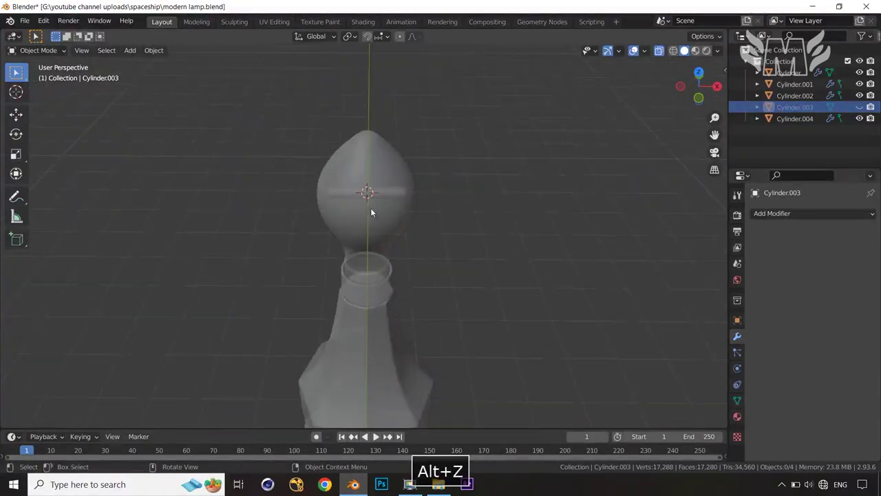
Scale the rod inside the bulb to about 0.653 in Y and Z and about 0.697 along X
{"action": "left_click", "coordinate": [386, 193]}
{"action": "left_click", "coordinate": [386, 193]}
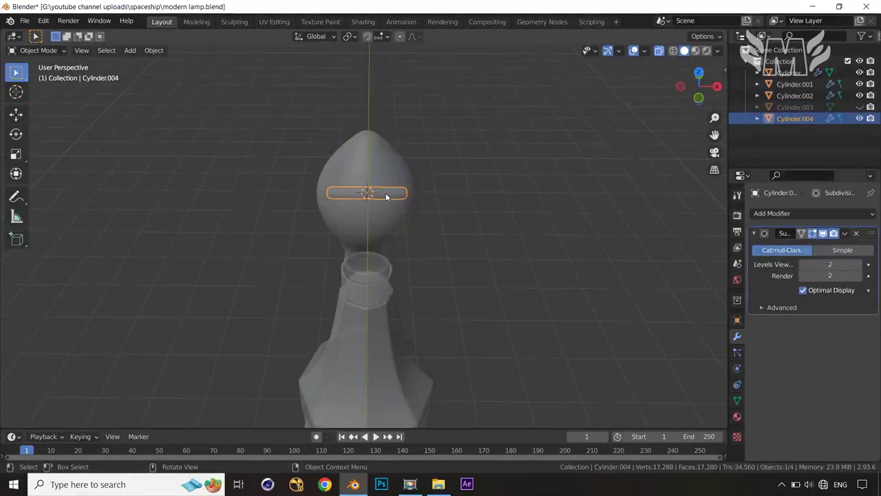
{"action": "key", "text": "s"}
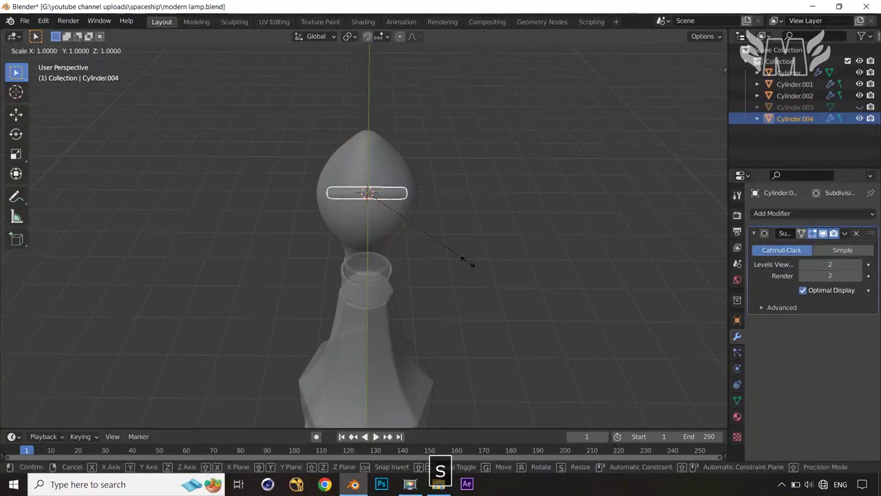
{"action": "key", "text": "shift+x"}
{"action": "left_click", "coordinate": [431, 242]}
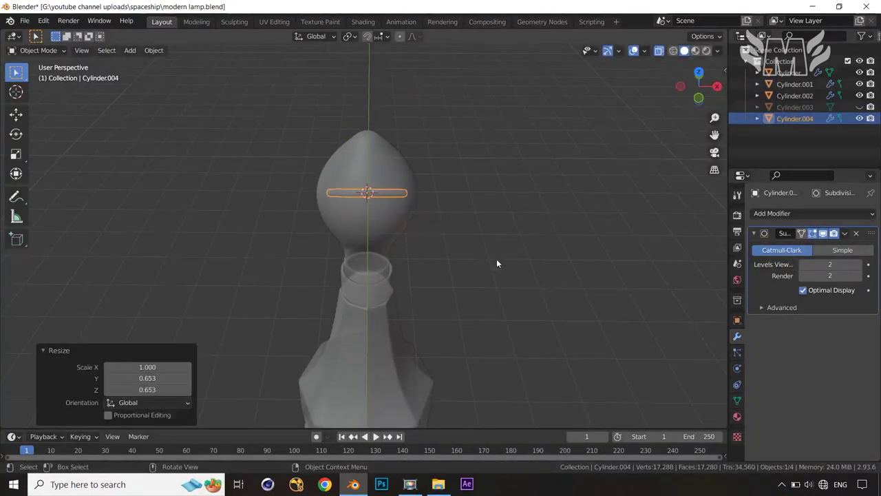
{"action": "key", "text": "s"}
{"action": "key", "text": "x"}
{"action": "left_click", "coordinate": [454, 243]}
{"action": "mouse_move", "coordinate": [514, 261]}
{"action": "middle_mouse_down"}
{"action": "mouse_move", "coordinate": [447, 251]}
{"action": "mouse_move", "coordinate": [457, 266]}
{"action": "mouse_move", "coordinate": [518, 258]}
{"action": "middle_mouse_up"}
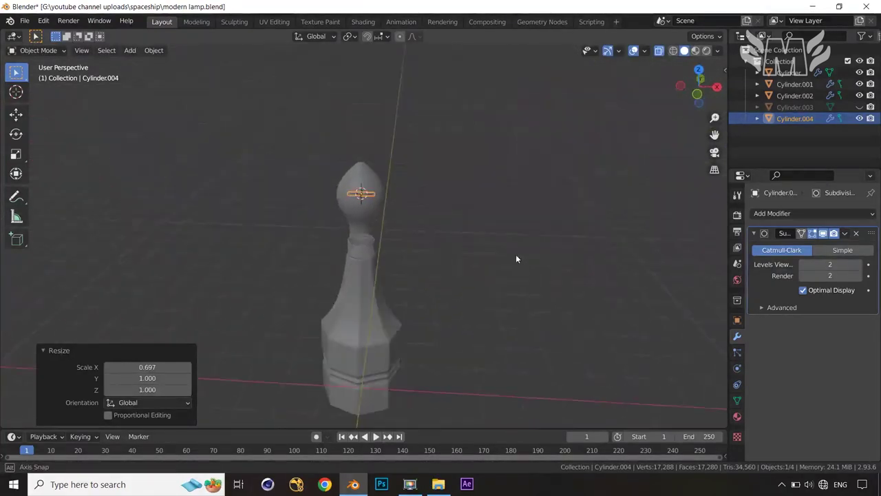
Deselect the rod, unhide the six-sided shade, and turn off X-ray
{"action": "left_click", "coordinate": [518, 258]}
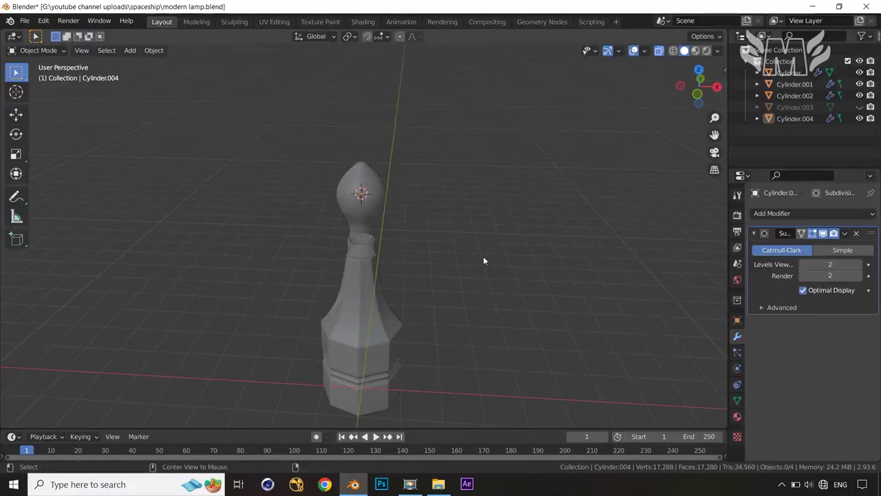
{"action": "key", "text": "alt+h"}
{"action": "left_click", "coordinate": [539, 280]}
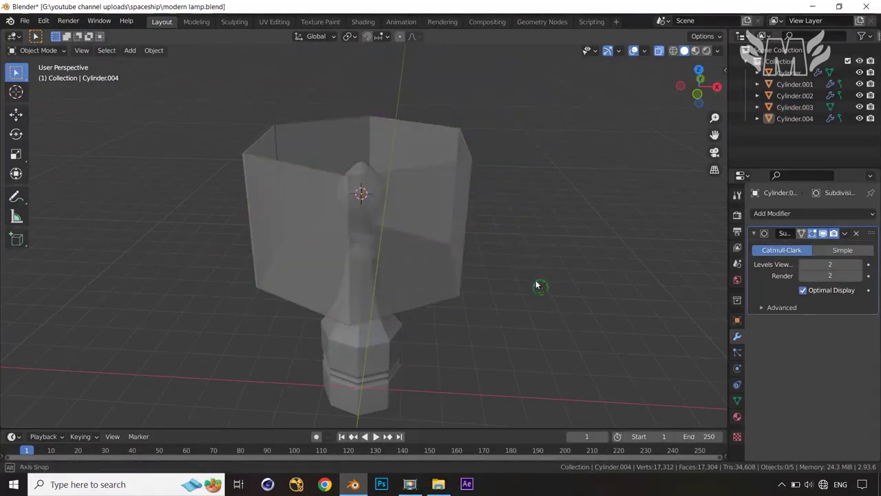
{"action": "middle_click_drag", "start_coordinate": [539, 285], "coordinate": [559, 242]}
{"action": "key", "text": "alt+z"}
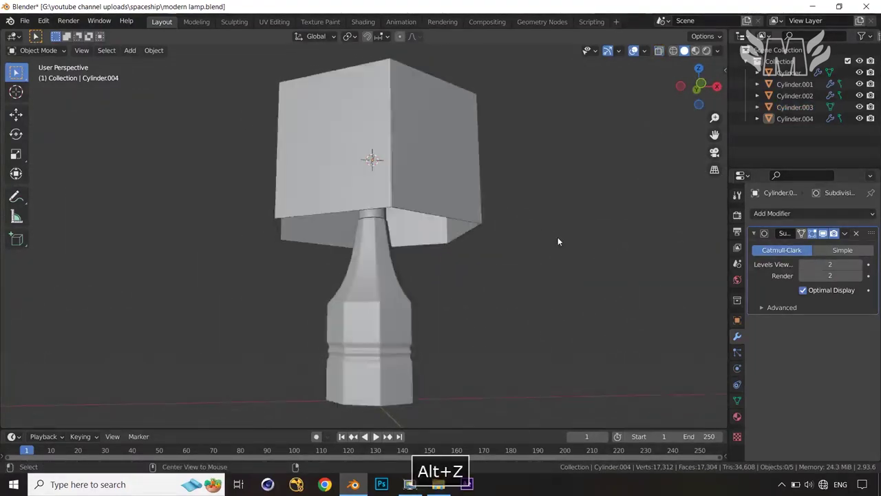
Select the lamp base, split the viewport vertically, and turn the new area into a Shader Editor with its sidebar collapsed
{"action": "left_click", "coordinate": [397, 320]}
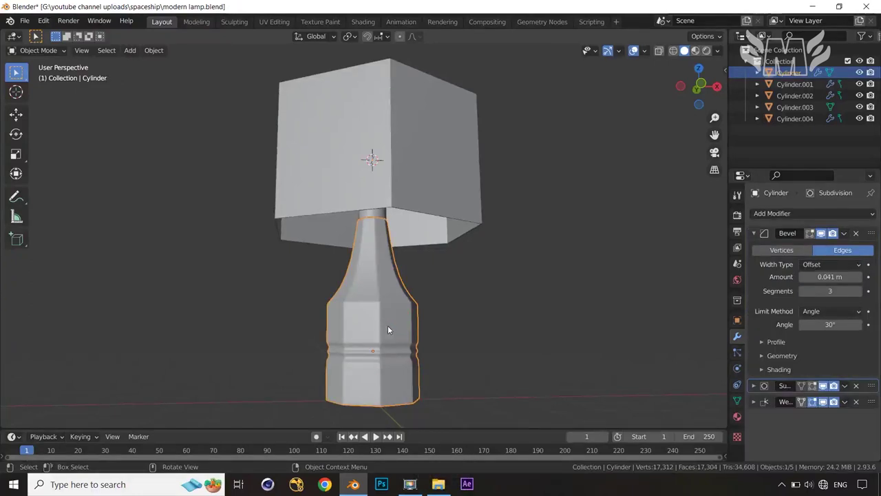
{"action": "scroll", "coordinate": [388, 326], "scroll_direction": "down", "scroll_amount": 4}
{"action": "middle_click_drag", "start_coordinate": [405, 334], "coordinate": [516, 343]}
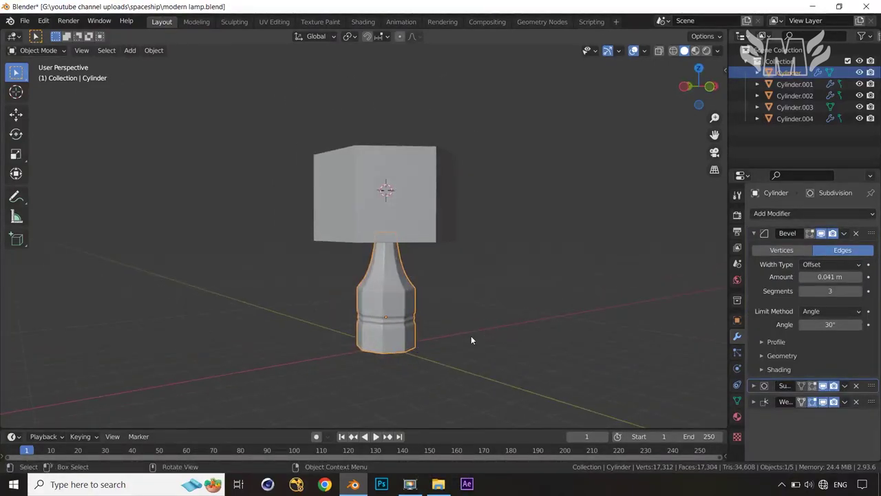
{"action": "left_click_drag", "start_coordinate": [2, 30], "coordinate": [370, 196]}
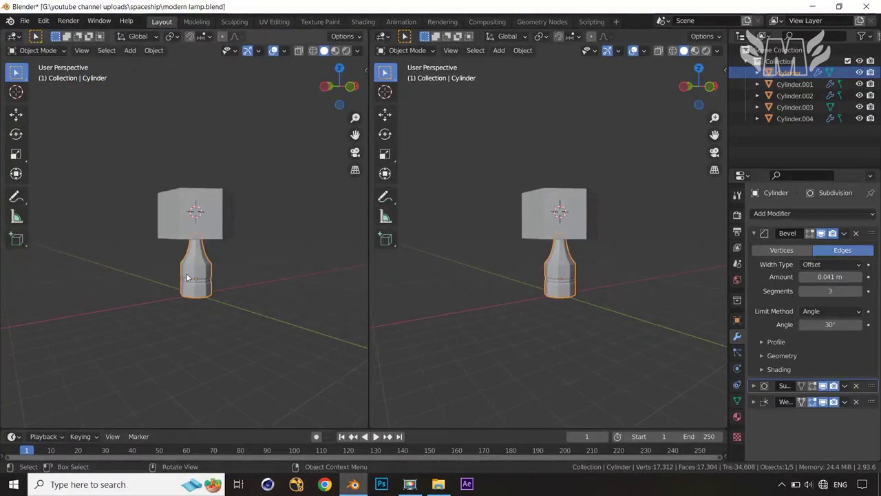
{"action": "left_click", "coordinate": [14, 36]}
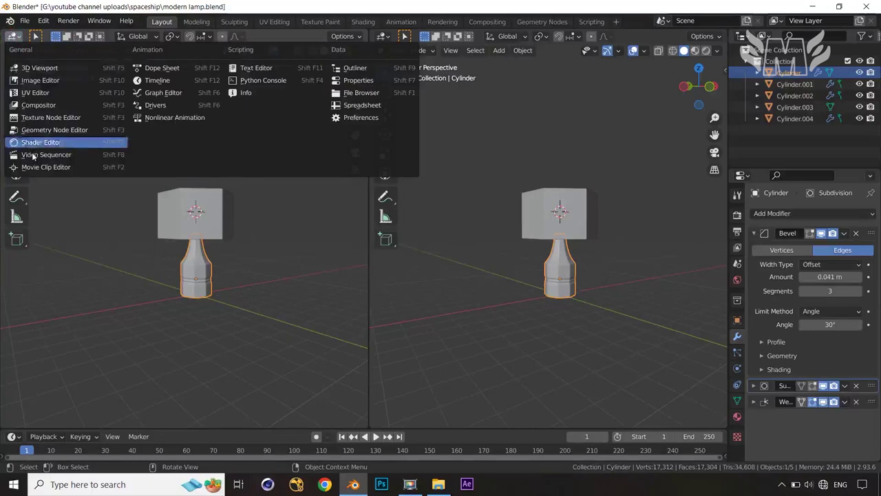
{"action": "left_click", "coordinate": [33, 142]}
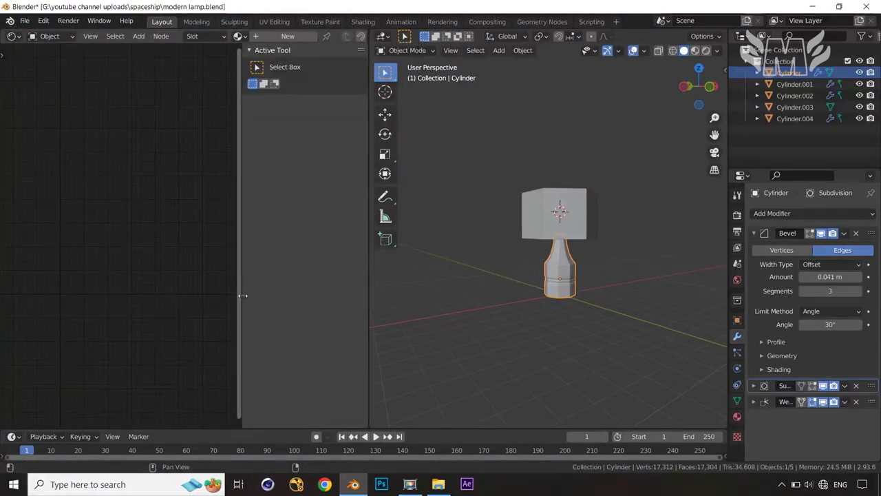
{"action": "left_click_drag", "start_coordinate": [242, 296], "coordinate": [366, 292]}
Create a new material for the lamp base
{"action": "left_click", "coordinate": [276, 39]}
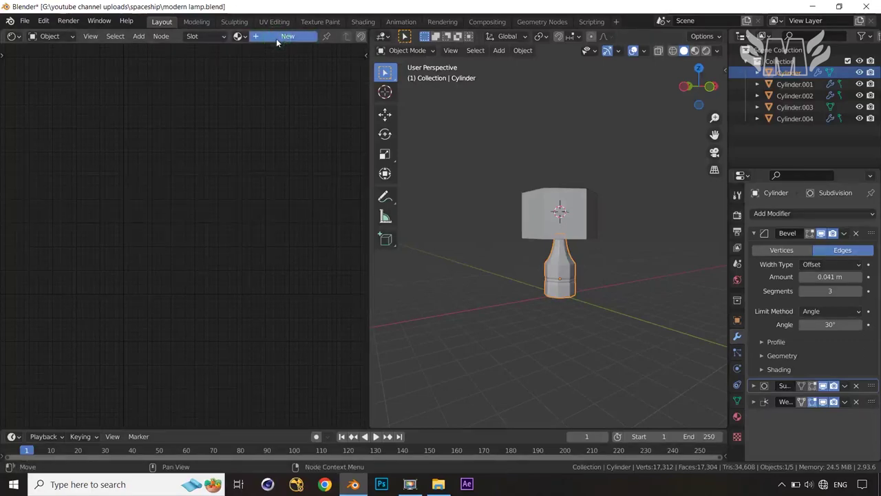
{"action": "scroll", "coordinate": [220, 282], "scroll_direction": "up", "scroll_amount": 3}
{"action": "middle_click_drag", "start_coordinate": [221, 283], "coordinate": [296, 233]}
{"action": "scroll", "coordinate": [271, 243], "scroll_direction": "up", "scroll_amount": 2}
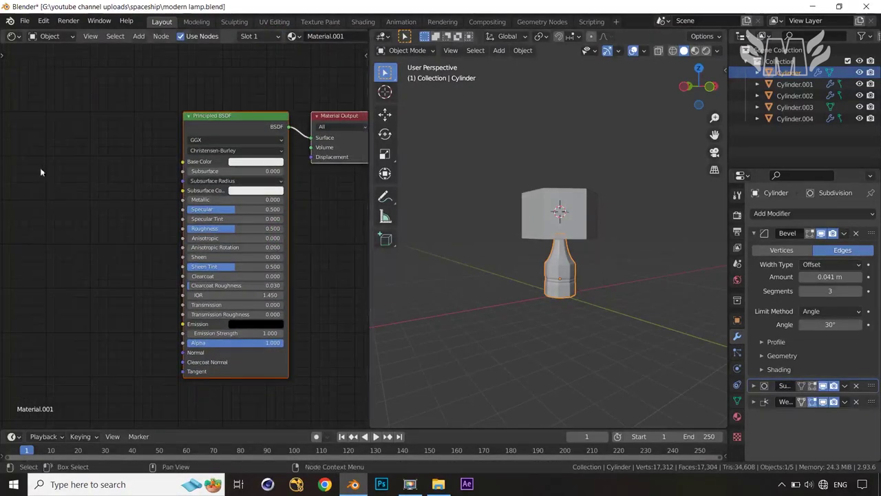
Add an Image Texture node and connect its Color output to the Principled BSDF's Base Color
{"action": "key", "text": "shift+a"}
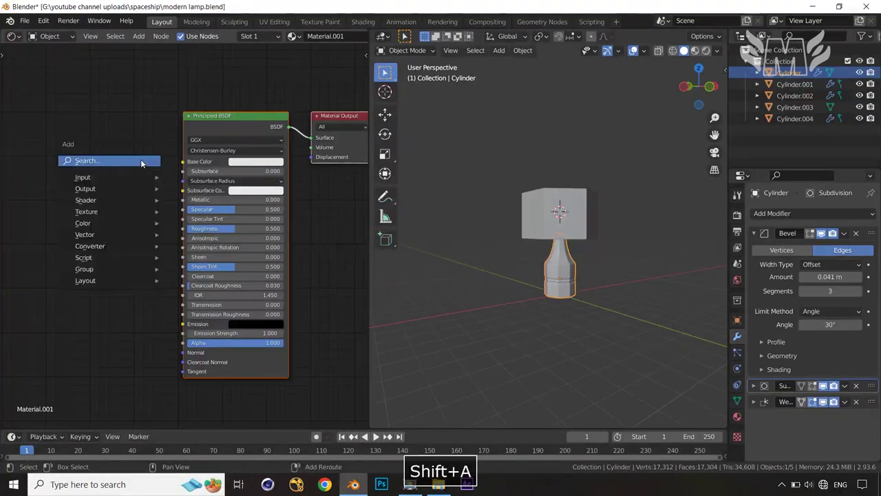
{"action": "left_click", "coordinate": [142, 162]}
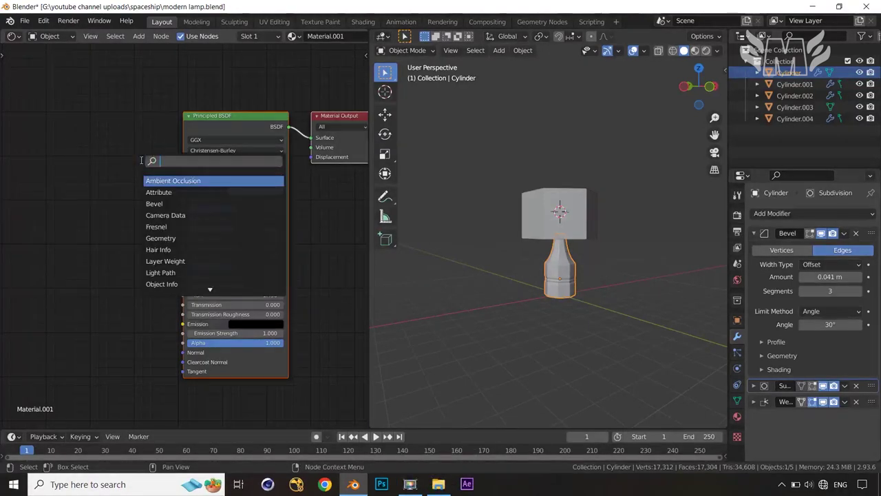
{"action": "type", "text": "IMAGE"}
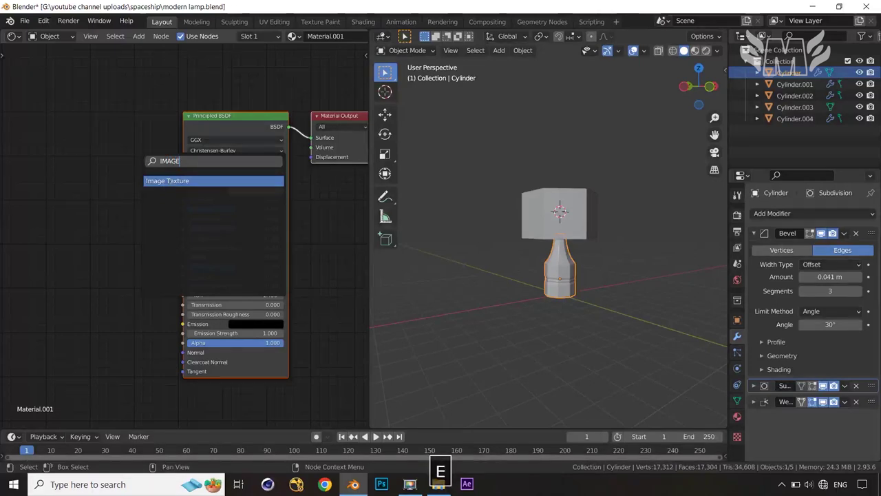
{"action": "left_click", "coordinate": [169, 180]}
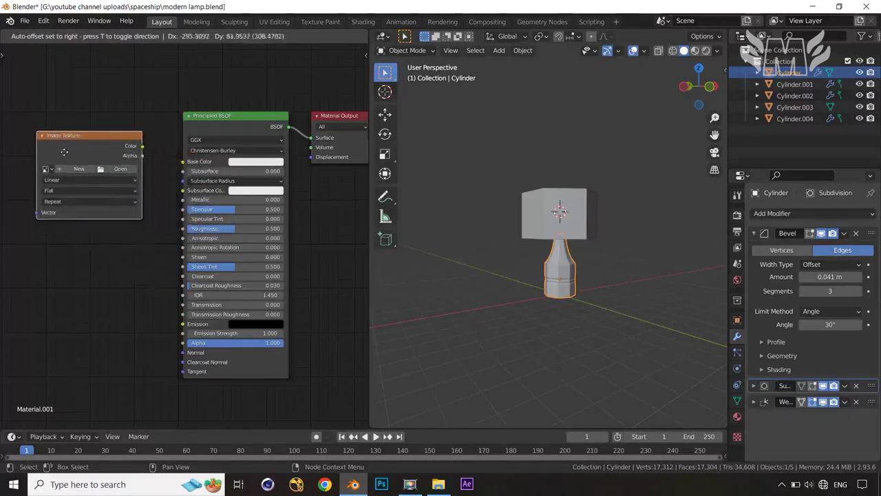
{"action": "left_click", "coordinate": [134, 153]}
{"action": "left_click_drag", "start_coordinate": [136, 139], "coordinate": [184, 162]}
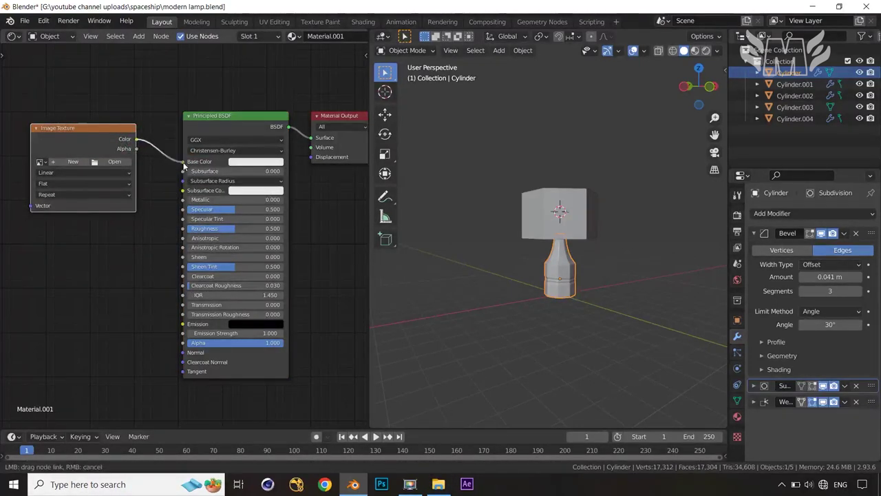
Load medieval_blocks_02_diff_2k.jpg from the medieval_blocks_02_2k.blend textures folder into the Image Texture node
{"action": "left_click", "coordinate": [110, 162]}
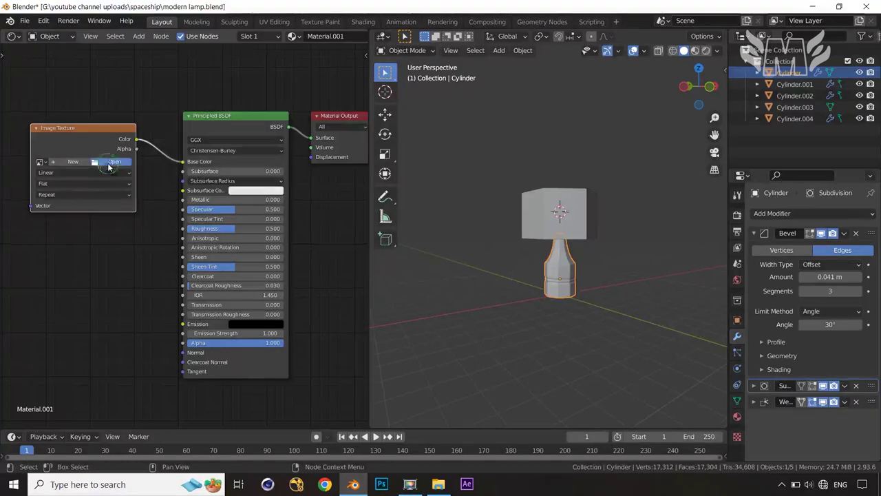
{"action": "double_click", "coordinate": [324, 140]}
{"action": "left_click", "coordinate": [332, 157]}
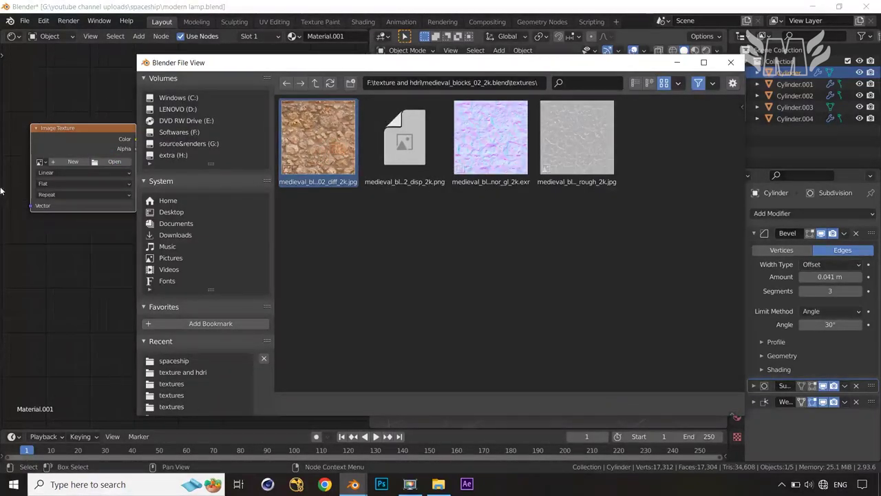
{"action": "key", "text": "Return"}
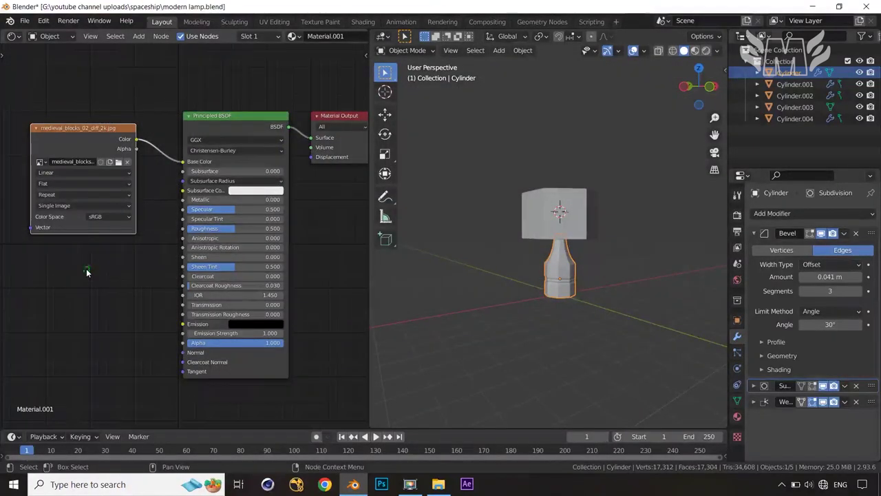
Add Mapping and Texture Coordinate nodes to the image texture and show the lamp in Material Preview shading
{"action": "middle_click_drag", "start_coordinate": [86, 270], "coordinate": [152, 270]}
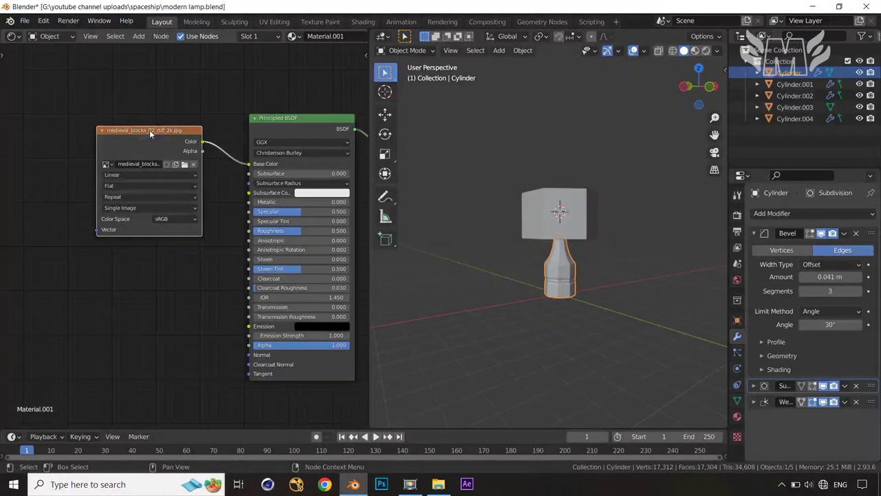
{"action": "key", "text": "ctrl+t"}
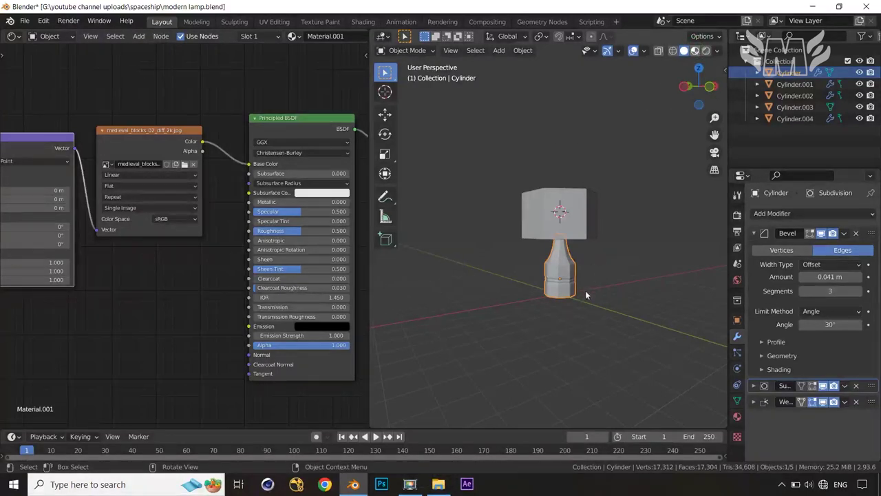
{"action": "scroll", "coordinate": [508, 330], "scroll_direction": "up", "scroll_amount": 4}
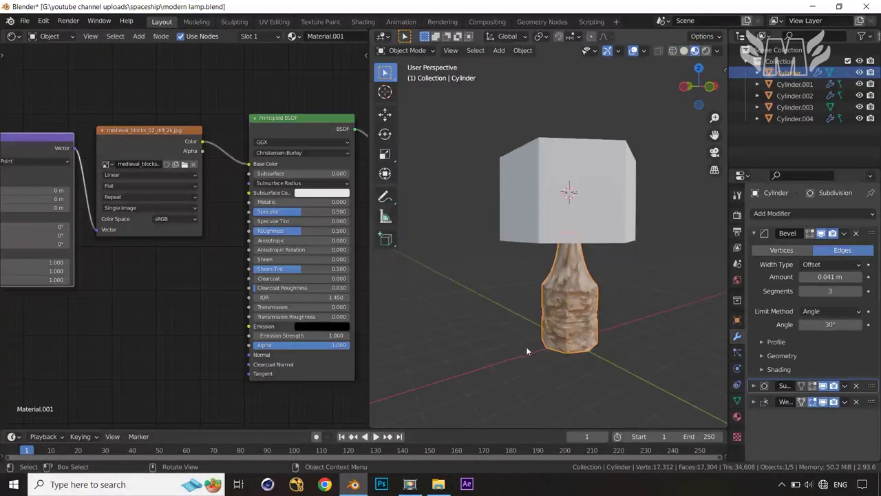
{"action": "scroll", "coordinate": [526, 351], "scroll_direction": "up", "scroll_amount": 1}
{"action": "middle_click_drag", "start_coordinate": [81, 283], "coordinate": [158, 303]}
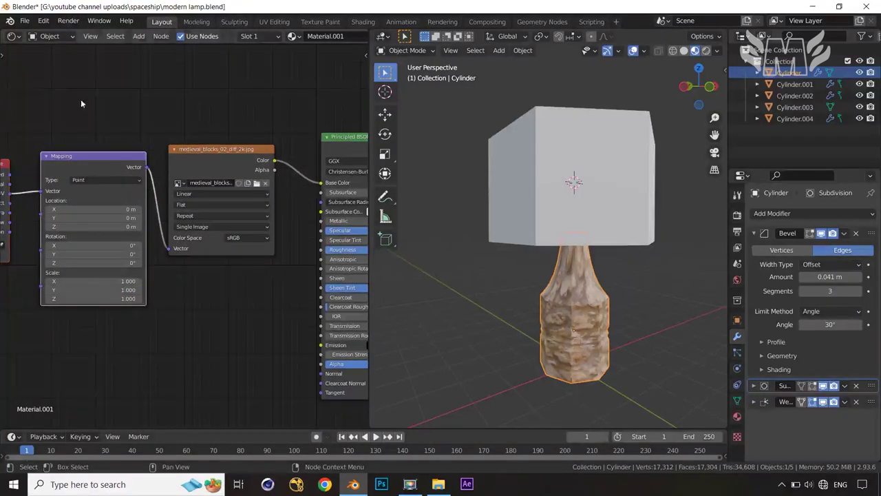
Try the Generated and Object coordinates as the Mapping node's vector input, and reconnect the UV output
{"action": "middle_click_drag", "start_coordinate": [78, 254], "coordinate": [168, 239]}
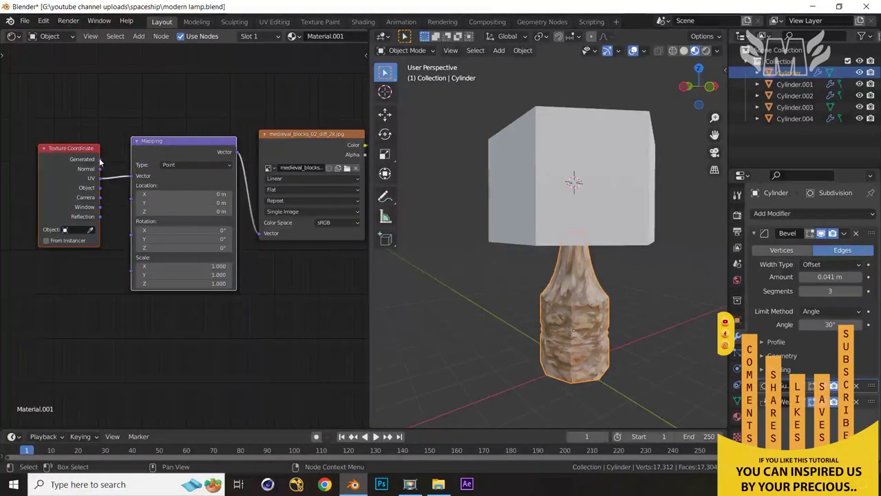
{"action": "left_click_drag", "start_coordinate": [100, 159], "coordinate": [133, 176]}
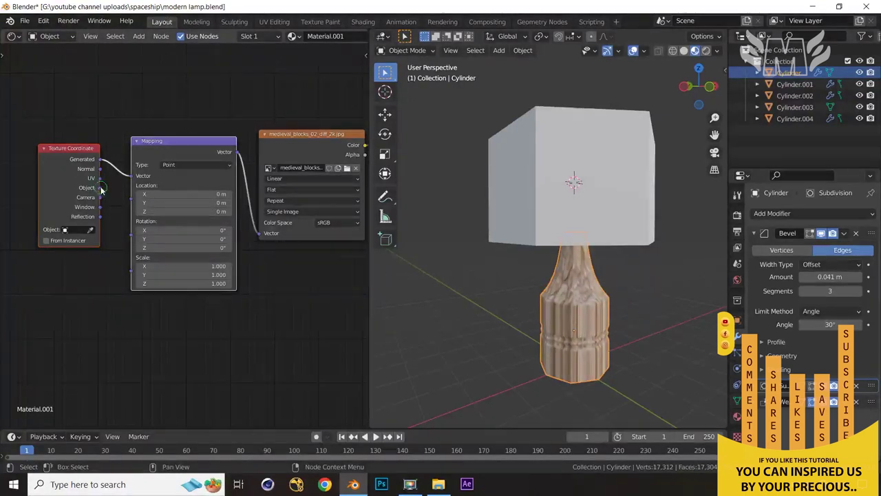
{"action": "left_click_drag", "start_coordinate": [101, 188], "coordinate": [132, 176]}
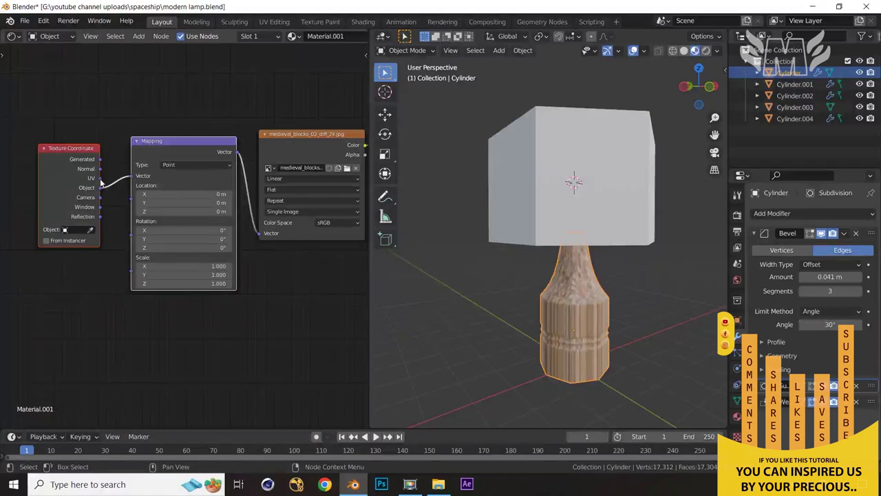
{"action": "left_click_drag", "start_coordinate": [101, 178], "coordinate": [131, 176]}
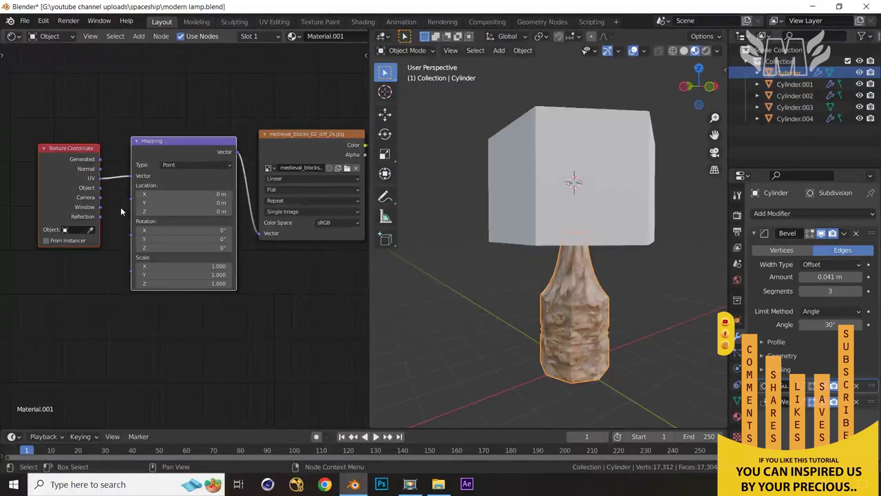
Switch the Shader Editor area to the UV Editor
{"action": "middle_click_drag", "start_coordinate": [666, 396], "coordinate": [606, 365]}
{"action": "scroll", "coordinate": [631, 352], "scroll_direction": "up", "scroll_amount": 3}
{"action": "scroll", "coordinate": [630, 352], "scroll_direction": "down", "scroll_amount": 3}
{"action": "scroll", "coordinate": [265, 302], "scroll_direction": "down", "scroll_amount": 1}
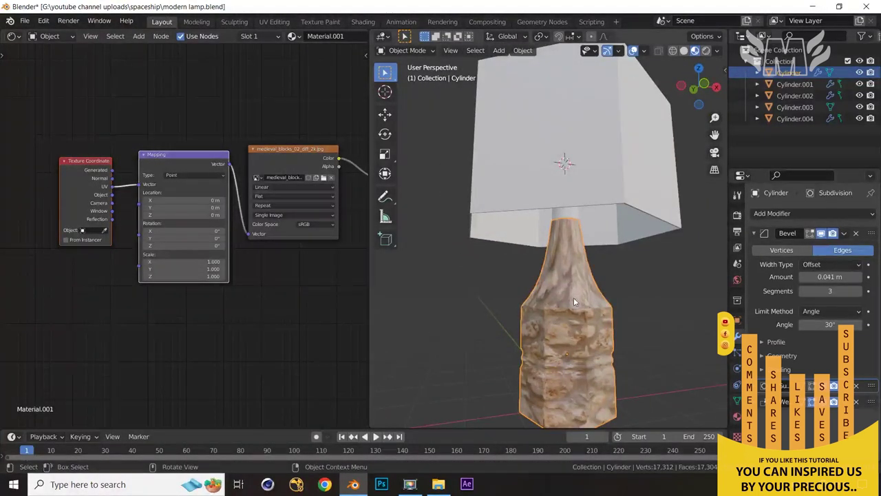
{"action": "scroll", "coordinate": [197, 303], "scroll_direction": "down", "scroll_amount": 3}
{"action": "middle_click_drag", "start_coordinate": [236, 331], "coordinate": [186, 298]}
{"action": "scroll", "coordinate": [186, 298], "scroll_direction": "up", "scroll_amount": 1}
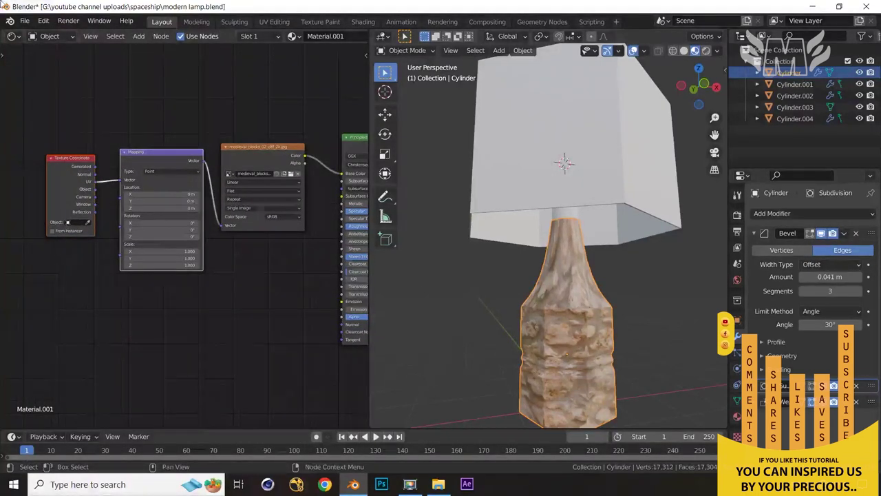
{"action": "left_click", "coordinate": [12, 36]}
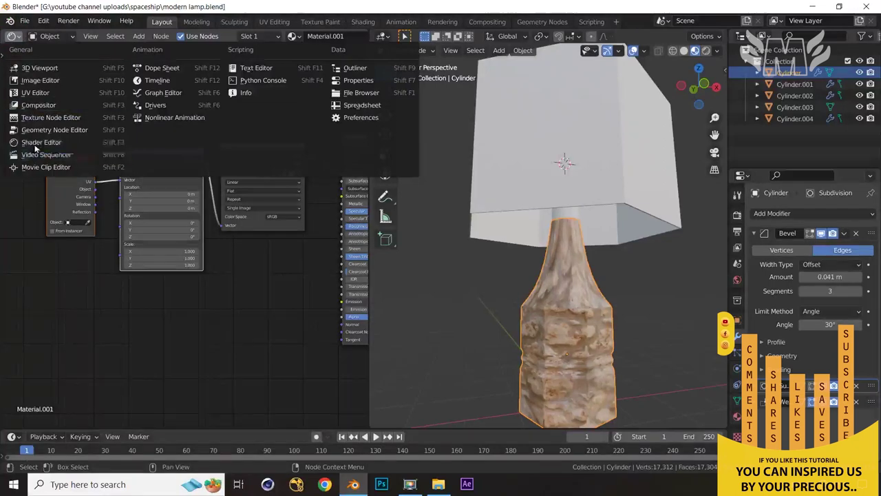
{"action": "left_click", "coordinate": [39, 92]}
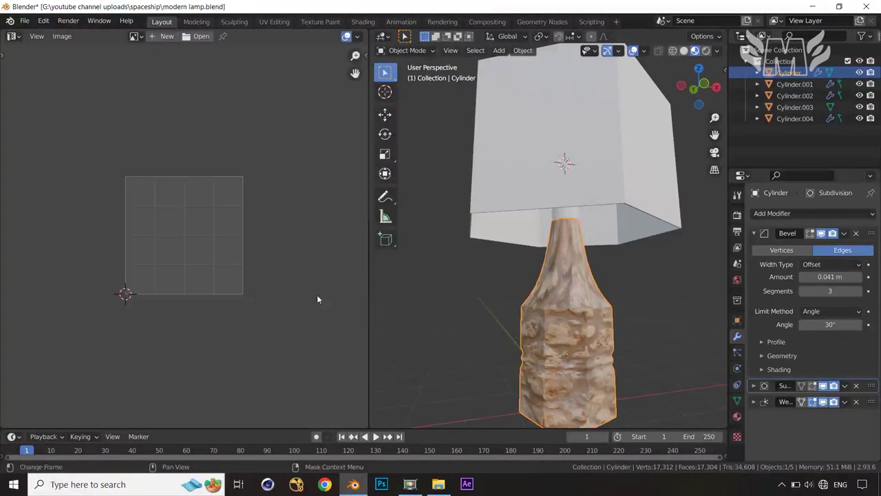
Hide the shade, the bulb with its inner rod, and the cap so only the textured base is shown
{"action": "left_click", "coordinate": [591, 183]}
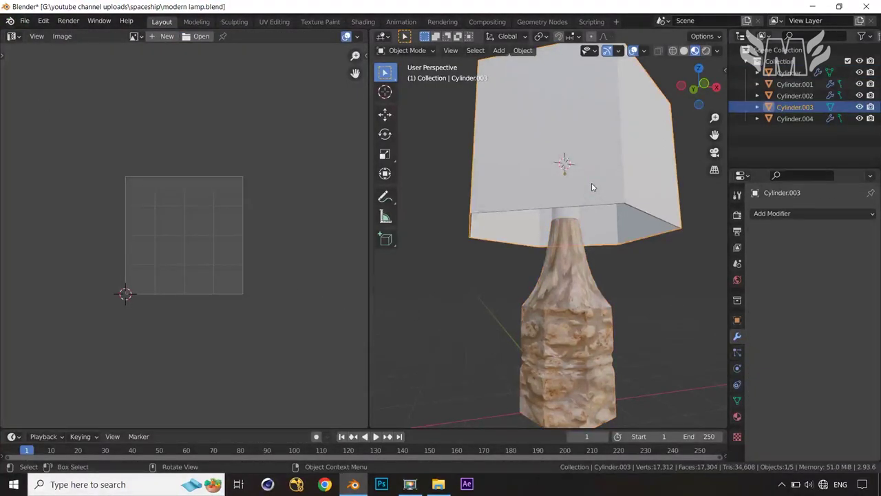
{"action": "key", "text": "h"}
{"action": "left_click_drag", "start_coordinate": [527, 126], "coordinate": [589, 193]}
{"action": "key", "text": "h"}
{"action": "left_click", "coordinate": [566, 210]}
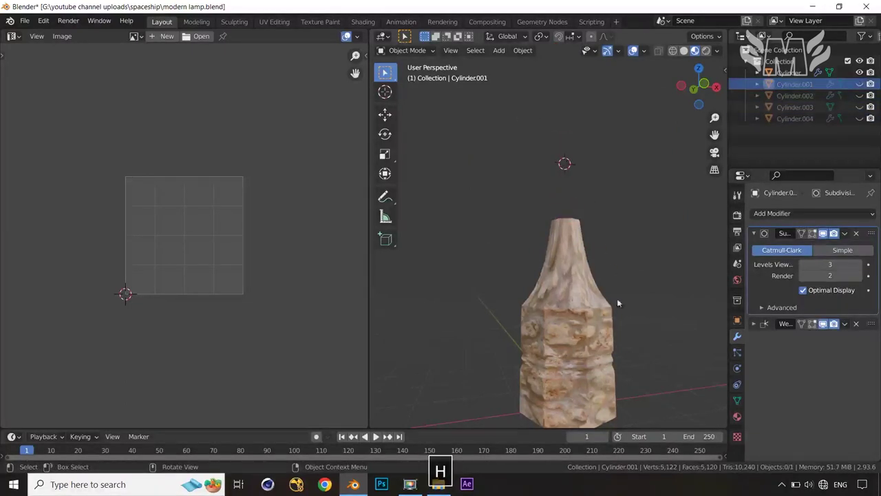
Select the lamp base and enter Edit Mode on its mesh
{"action": "left_click", "coordinate": [586, 345]}
{"action": "scroll", "coordinate": [584, 350], "scroll_direction": "down", "scroll_amount": 2}
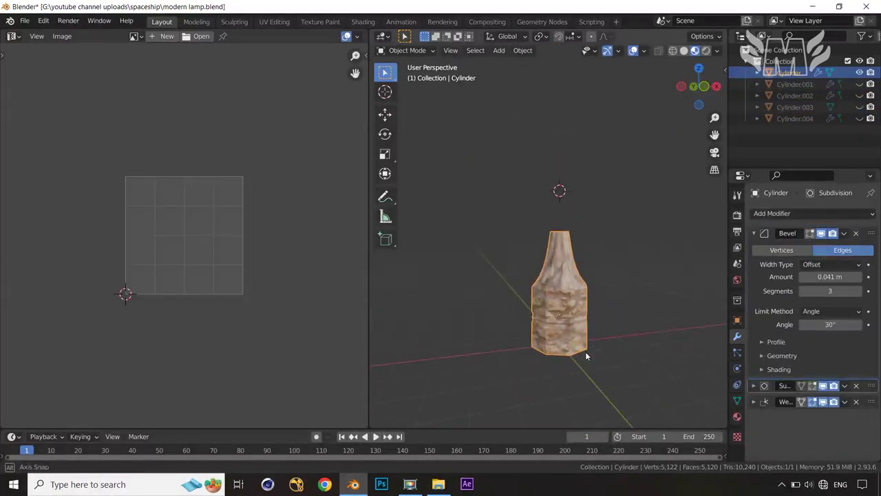
{"action": "key", "text": "Tab"}
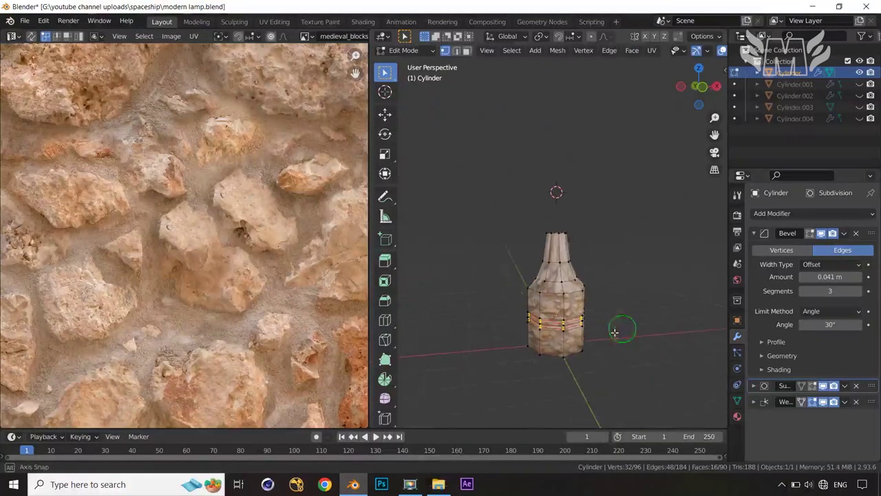
{"action": "middle_click_drag", "start_coordinate": [614, 332], "coordinate": [612, 333]}
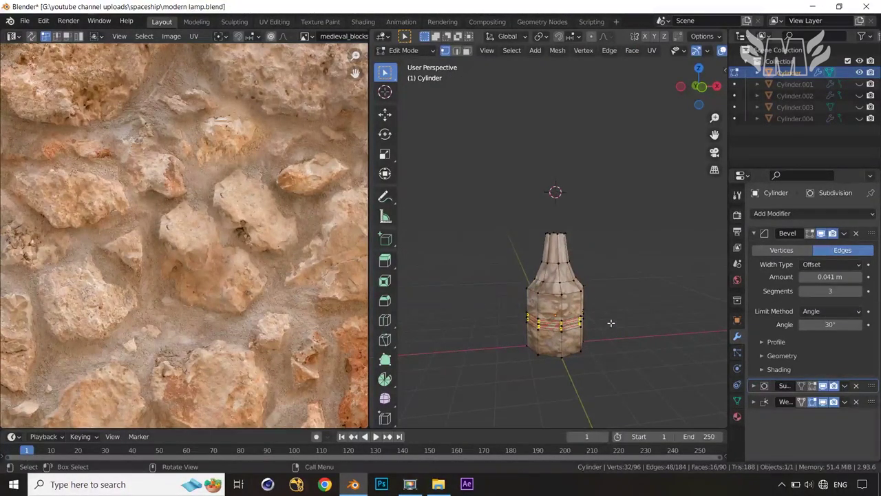
Switch to edge selection and select the edge loop around the bottom rim of the lamp base
{"action": "key", "text": "a"}
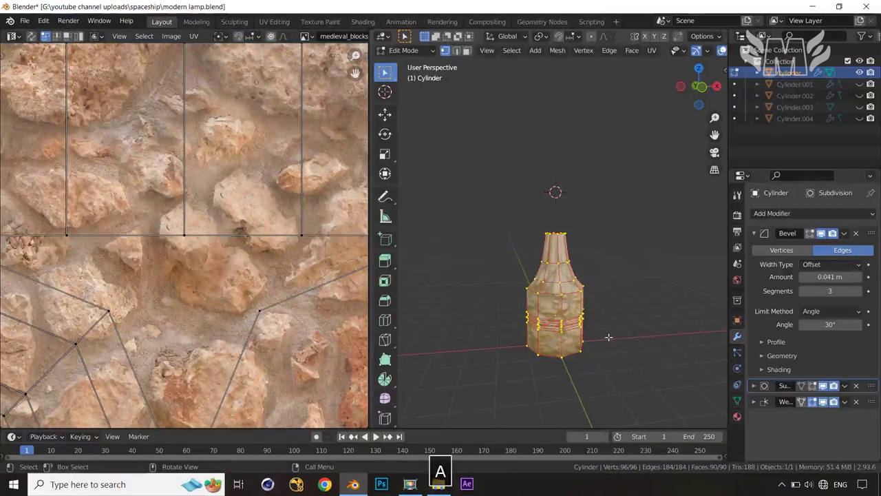
{"action": "middle_click_drag", "start_coordinate": [609, 337], "coordinate": [609, 301]}
{"action": "middle_click_drag", "start_coordinate": [597, 336], "coordinate": [589, 320]}
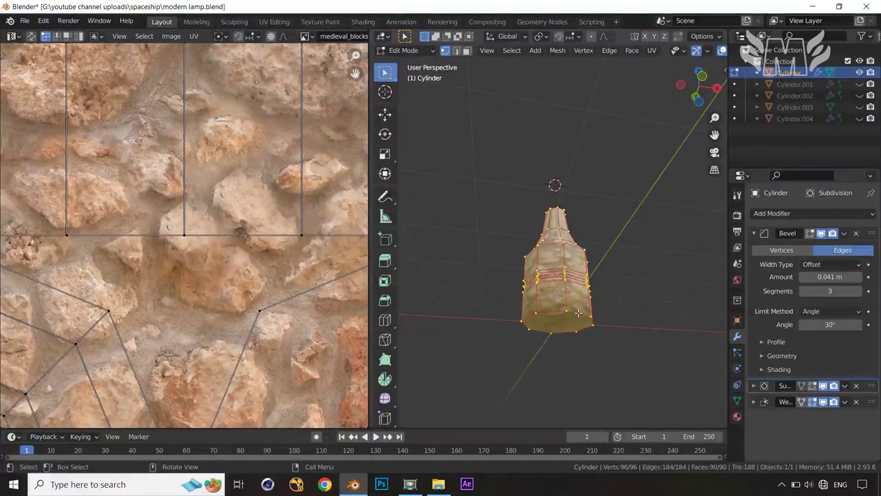
{"action": "key", "text": "2"}
{"action": "left_click", "coordinate": [579, 314], "text": "alt"}
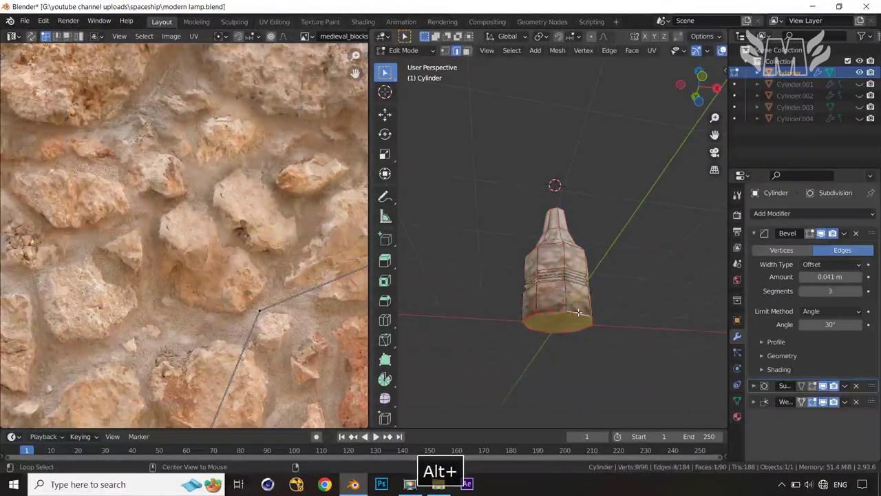
{"action": "middle_click_drag", "start_coordinate": [593, 320], "coordinate": [593, 333]}
{"action": "scroll", "coordinate": [593, 332], "scroll_direction": "up", "scroll_amount": 2}
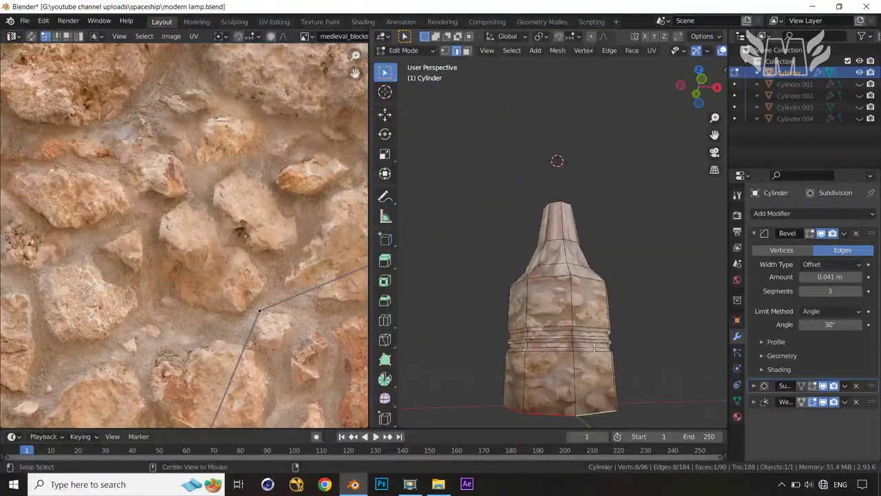
Add the edge loops above and below the groove, at the shoulder and around the top rim to the selection
{"action": "left_click", "coordinate": [591, 329], "text": "alt+shift"}
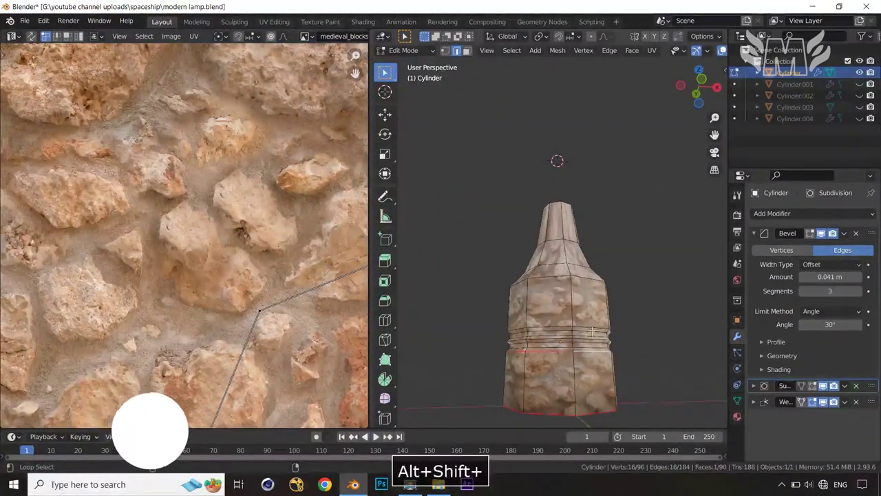
{"action": "left_click", "coordinate": [592, 329], "text": "alt+shift"}
{"action": "middle_click_drag", "start_coordinate": [592, 329], "coordinate": [582, 315]}
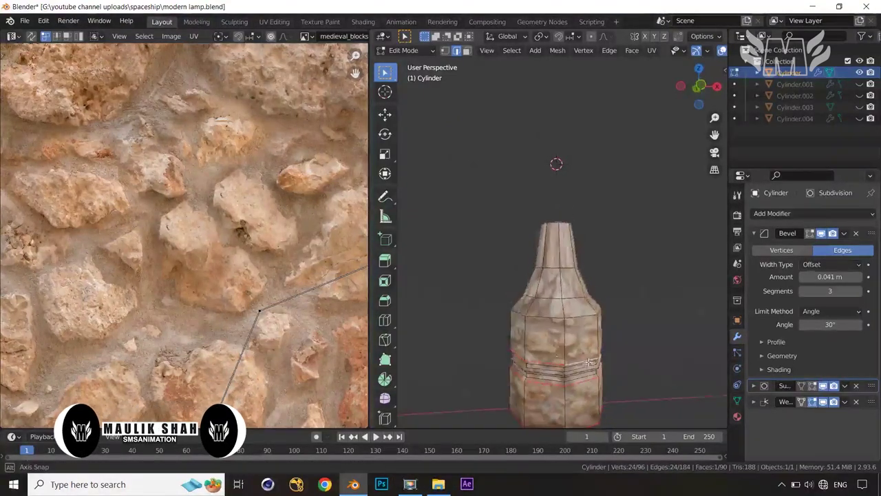
{"action": "left_click", "coordinate": [582, 318], "text": "alt+shift"}
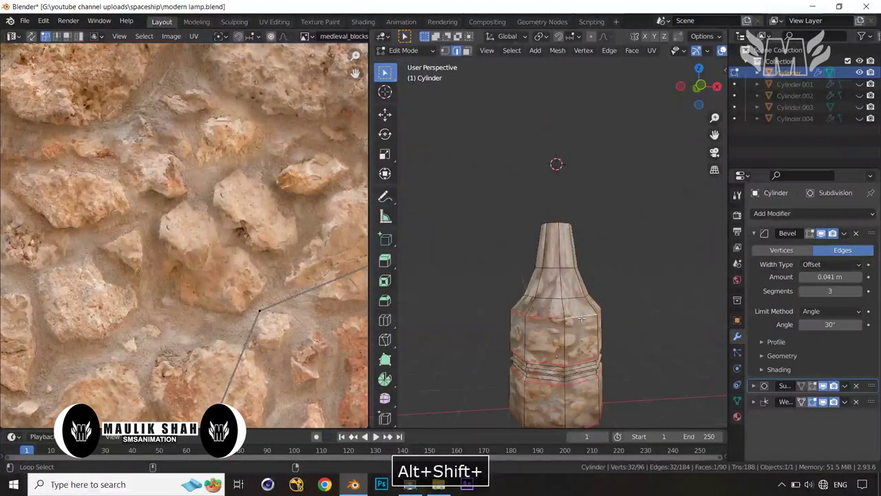
{"action": "middle_click_drag", "start_coordinate": [582, 317], "coordinate": [558, 248]}
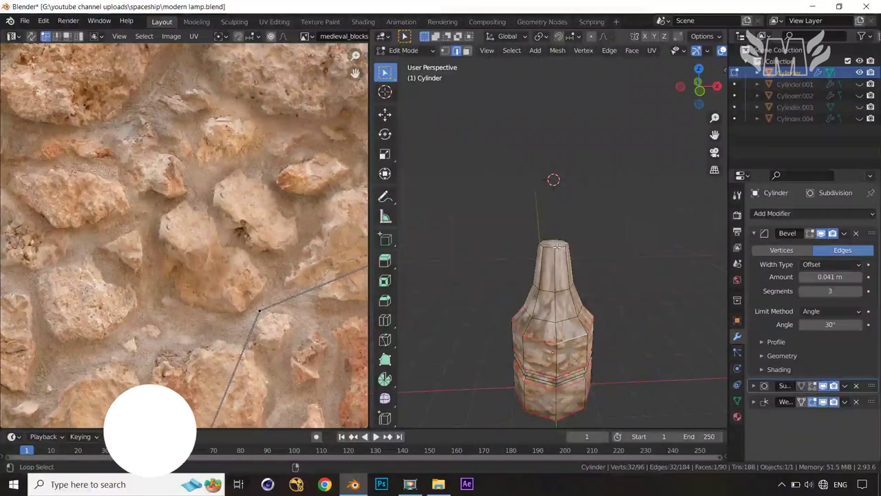
{"action": "left_click", "coordinate": [561, 297], "text": "alt+shift"}
Add one vertical edge line from the top rim to the bottom of the base, and mark all selected edges as seams
{"action": "middle_click_drag", "start_coordinate": [561, 296], "coordinate": [555, 366]}
{"action": "left_click", "coordinate": [548, 268], "text": "shift"}
{"action": "left_click", "coordinate": [540, 395], "text": "ctrl+shift"}
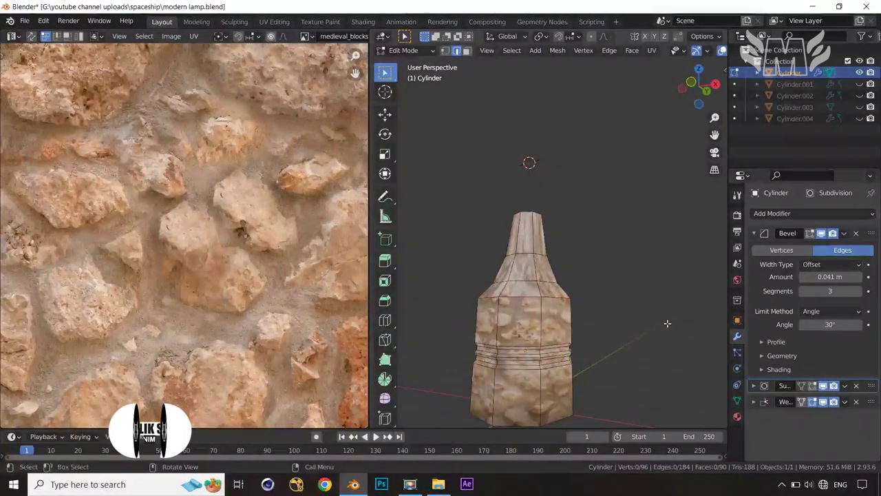
{"action": "key", "text": "ctrl+z"}
{"action": "middle_click_drag", "start_coordinate": [666, 324], "coordinate": [610, 310]}
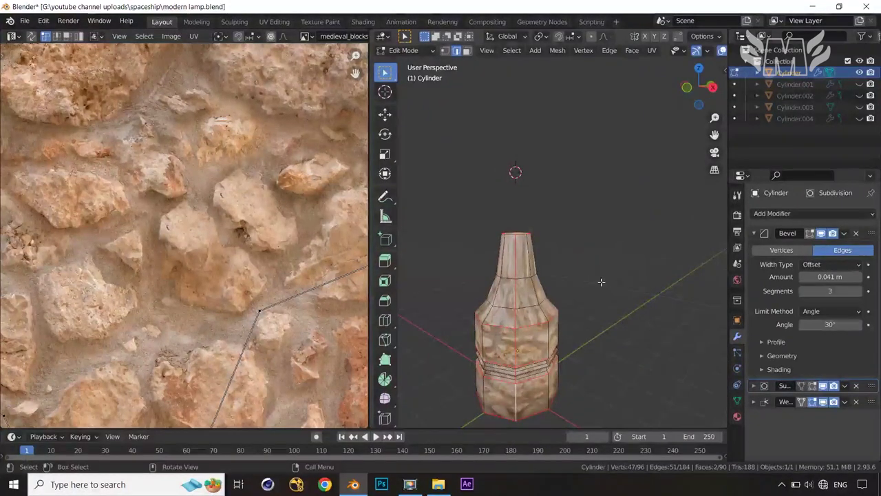
{"action": "key", "text": "ctrl+e"}
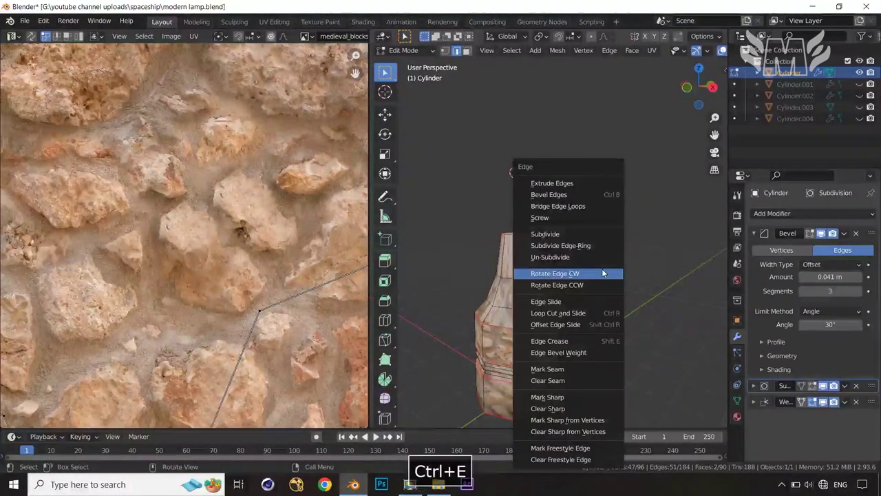
{"action": "left_click", "coordinate": [571, 370]}
{"action": "mouse_move", "coordinate": [604, 354]}
{"action": "middle_mouse_down"}
{"action": "mouse_move", "coordinate": [697, 313]}
{"action": "mouse_move", "coordinate": [610, 316]}
{"action": "mouse_move", "coordinate": [602, 341]}
{"action": "middle_mouse_up"}
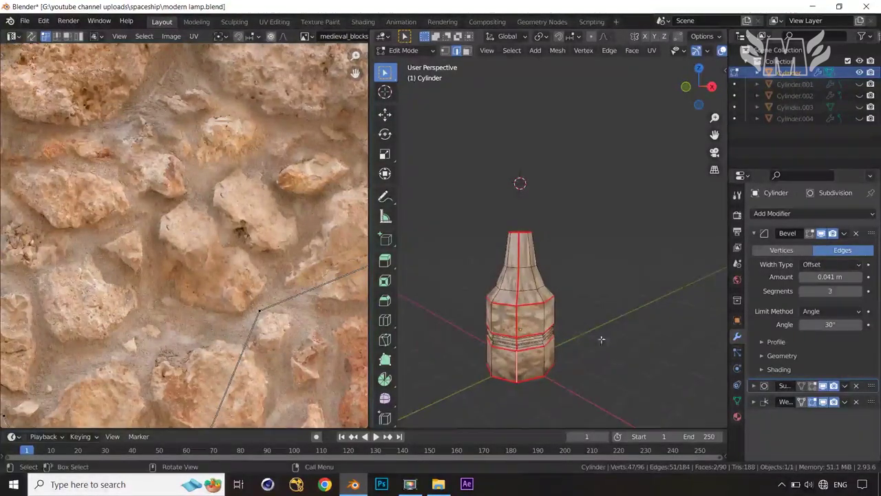
Unwrap the selected top and bottom cap faces of the base and check their UV layout over the stone image
{"action": "key", "text": "u"}
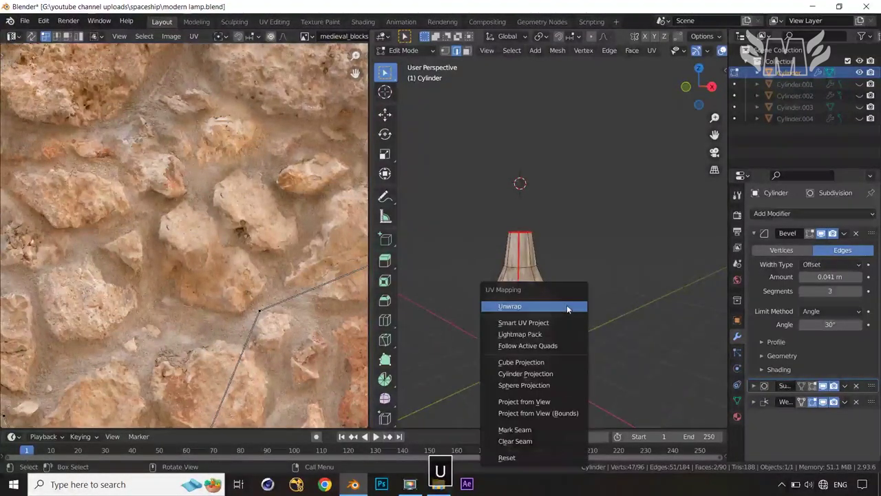
{"action": "left_click", "coordinate": [563, 305]}
{"action": "scroll", "coordinate": [262, 248], "scroll_direction": "down", "scroll_amount": 6}
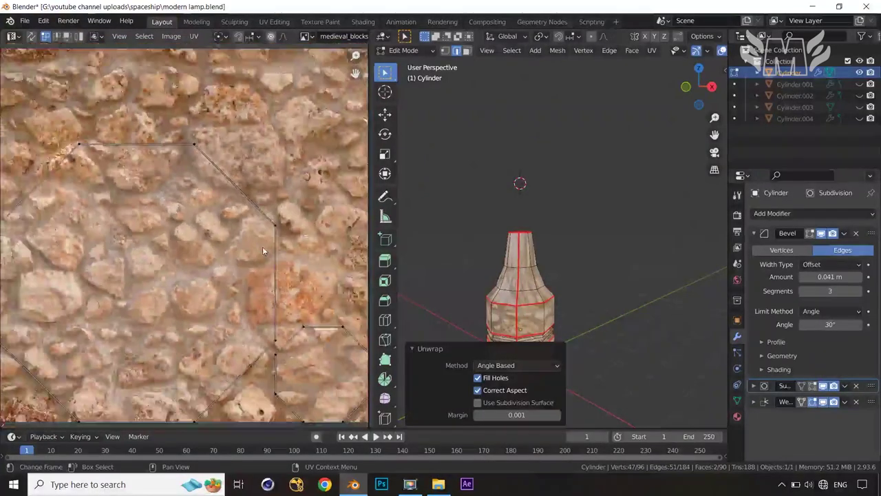
{"action": "scroll", "coordinate": [261, 249], "scroll_direction": "up", "scroll_amount": 1}
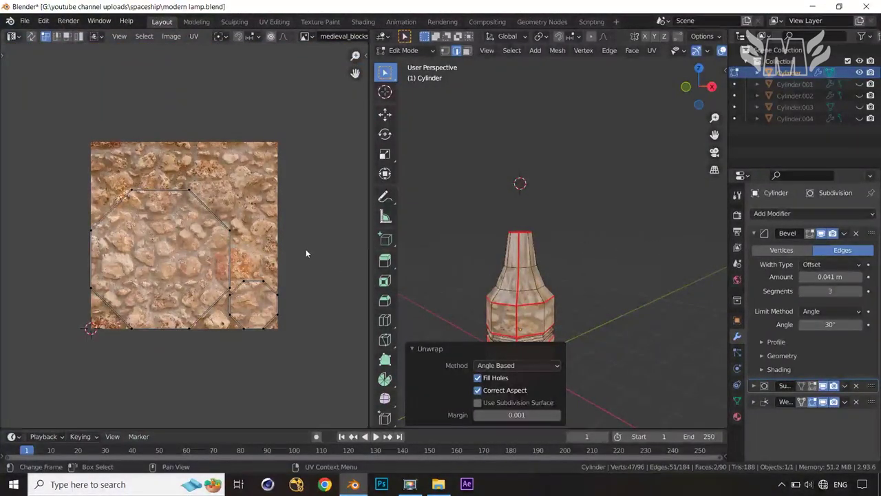
{"action": "scroll", "coordinate": [286, 289], "scroll_direction": "up", "scroll_amount": 2}
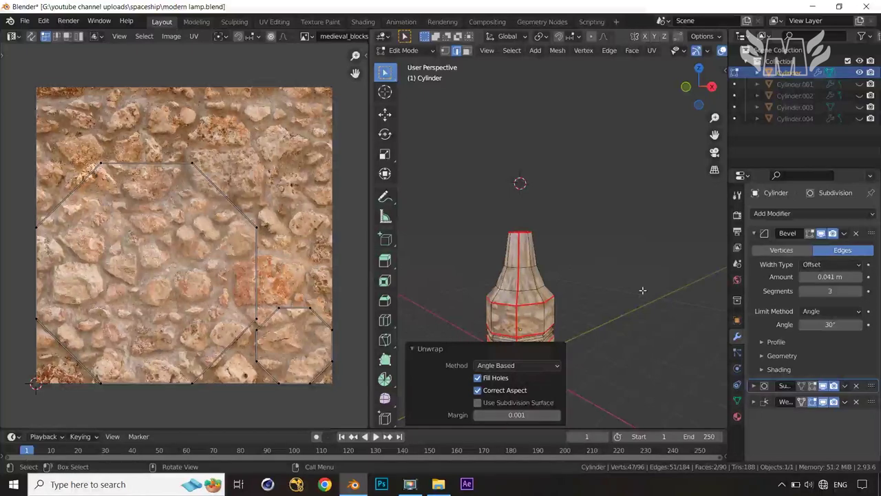
{"action": "middle_click_drag", "start_coordinate": [643, 290], "coordinate": [641, 291]}
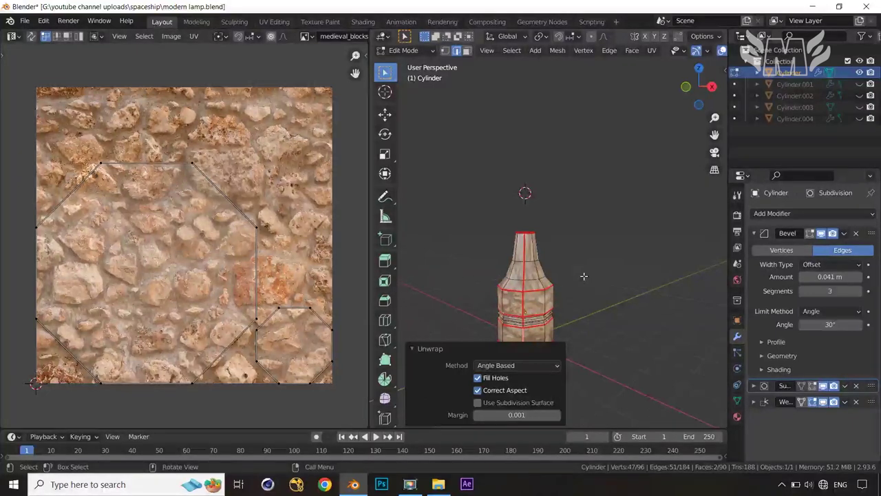
Switch to face selection and select the three face loops forming the neck of the base above the shoulder seam
{"action": "left_click", "coordinate": [542, 281], "text": "alt"}
{"action": "key", "text": "3"}
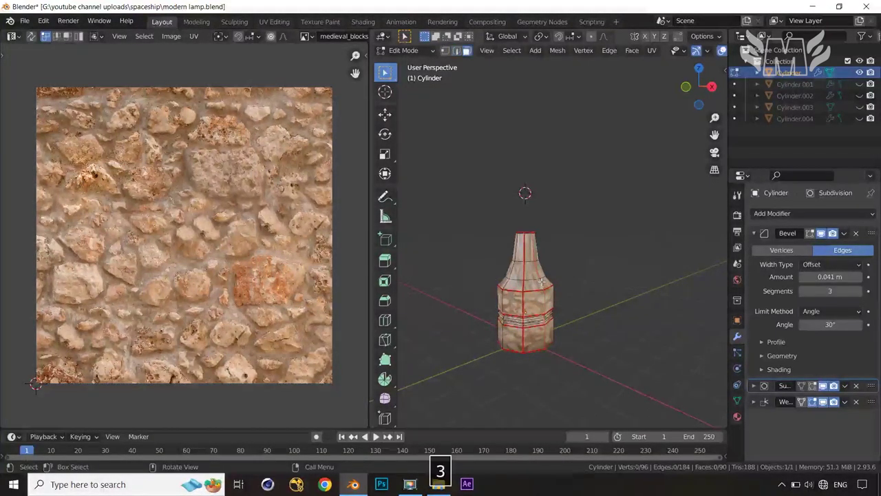
{"action": "left_click", "coordinate": [542, 281], "text": "alt"}
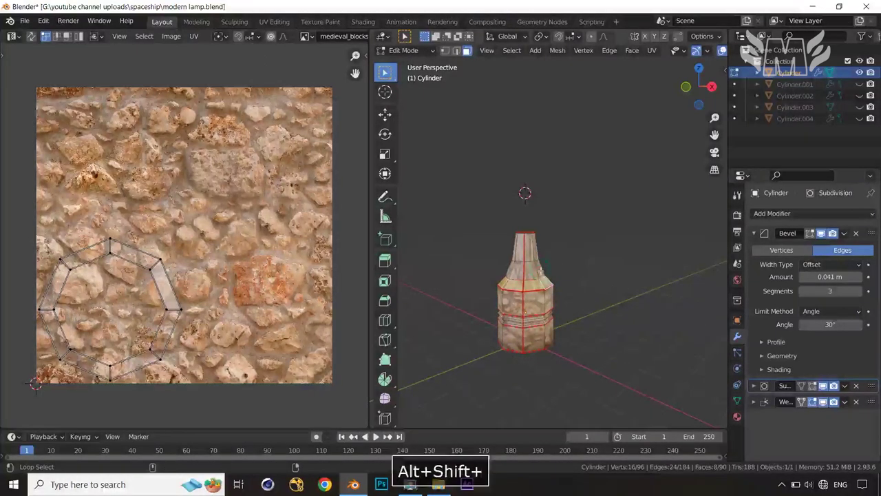
{"action": "left_click", "coordinate": [535, 261], "text": "alt+shift"}
{"action": "left_click", "coordinate": [535, 252], "text": "alt+shift"}
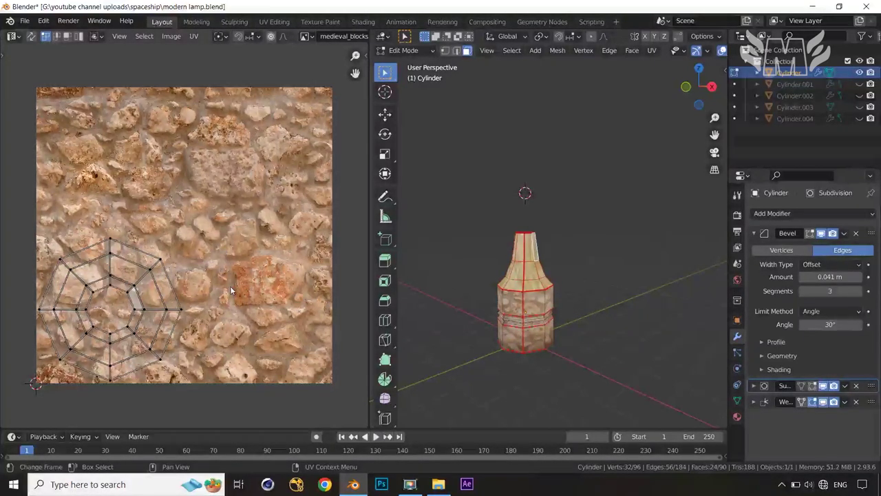
Move the neck's ring-shaped UV island off the stone image to the empty space above it
{"action": "key", "text": "g"}
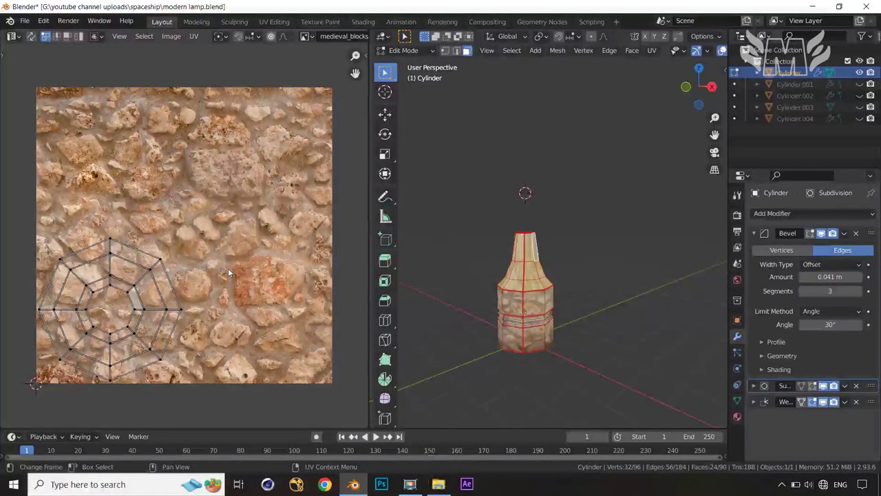
{"action": "key", "text": "a"}
{"action": "key", "text": "g"}
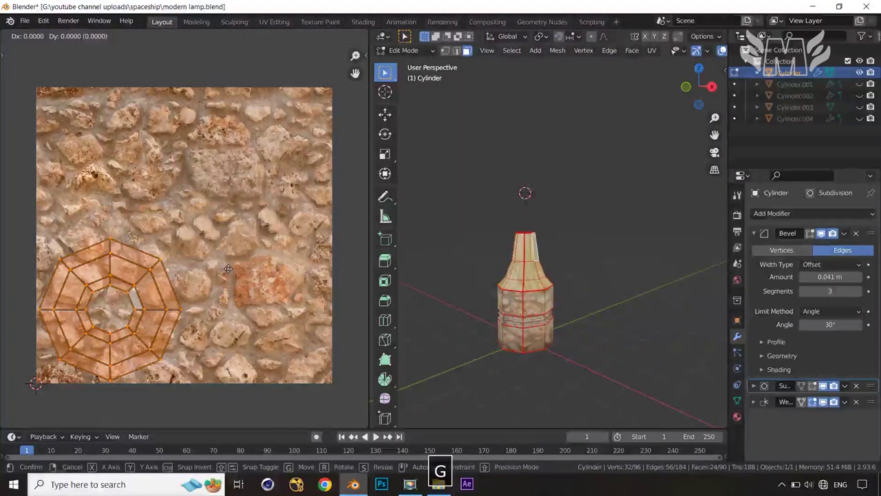
{"action": "left_click", "coordinate": [253, 49]}
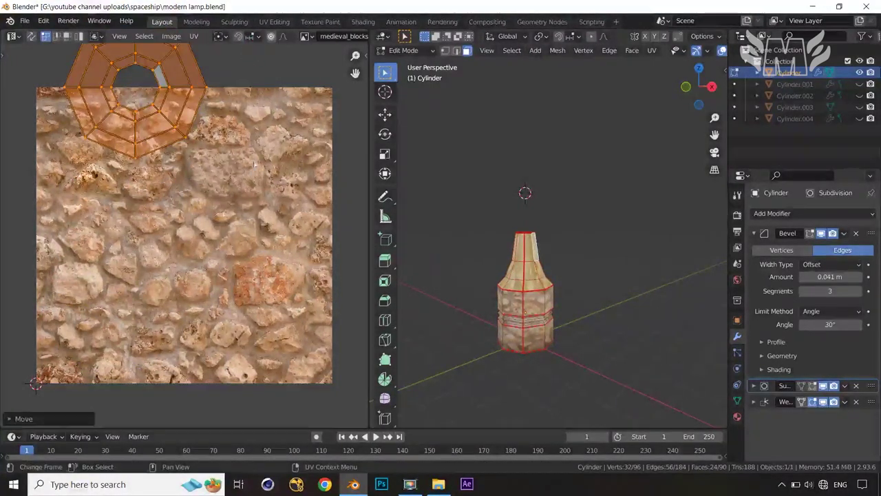
{"action": "middle_click_drag", "start_coordinate": [257, 157], "coordinate": [246, 222]}
{"action": "key", "text": "g"}
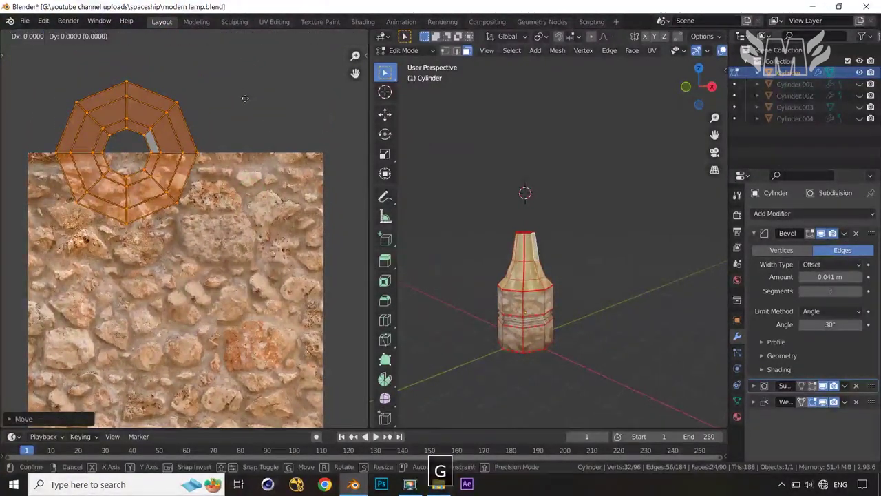
{"action": "left_click", "coordinate": [236, 35]}
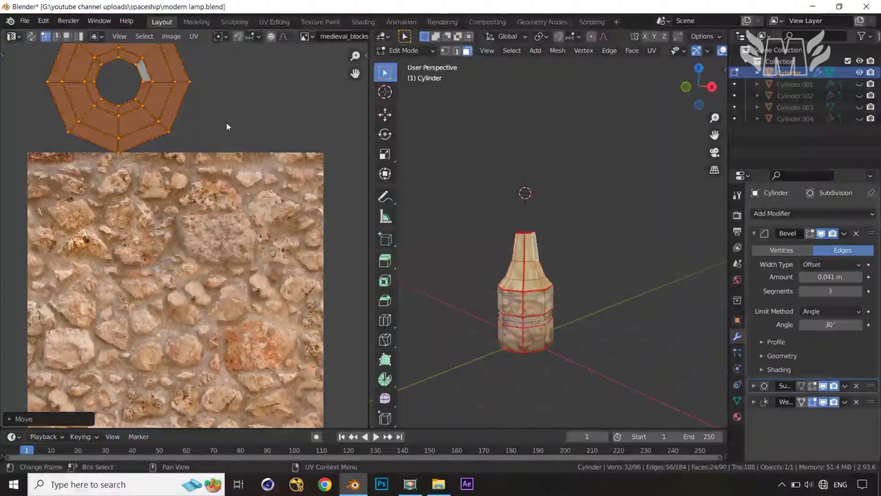
{"action": "scroll", "coordinate": [226, 122], "scroll_direction": "down", "scroll_amount": 2}
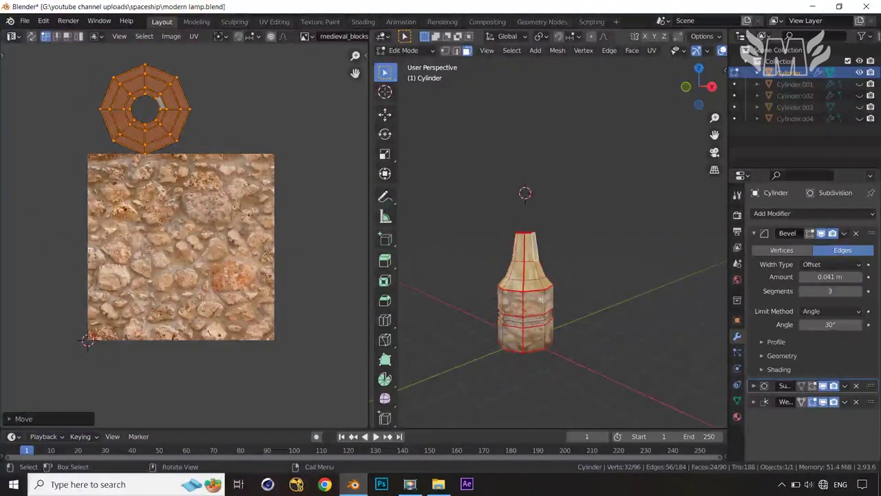
Select the top cap face of the base and move its octagonal UV island above the stone image
{"action": "middle_click_drag", "start_coordinate": [542, 298], "coordinate": [529, 256]}
{"action": "left_click", "coordinate": [525, 242]}
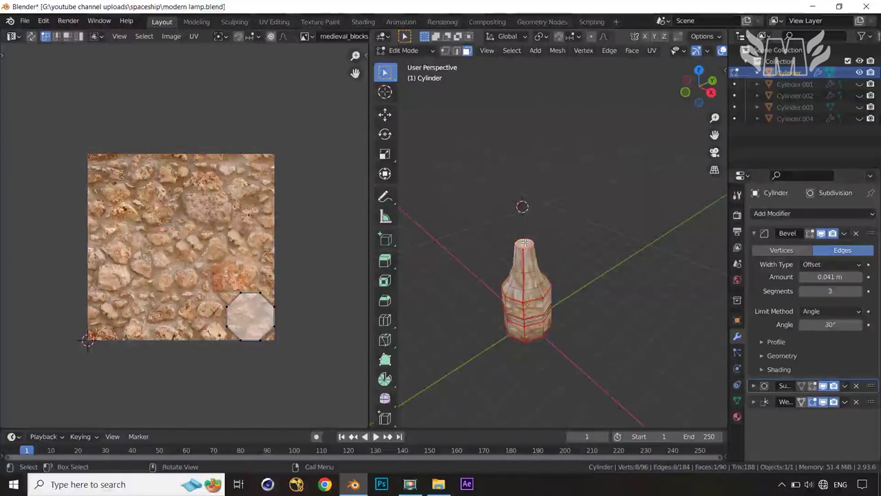
{"action": "key", "text": "g"}
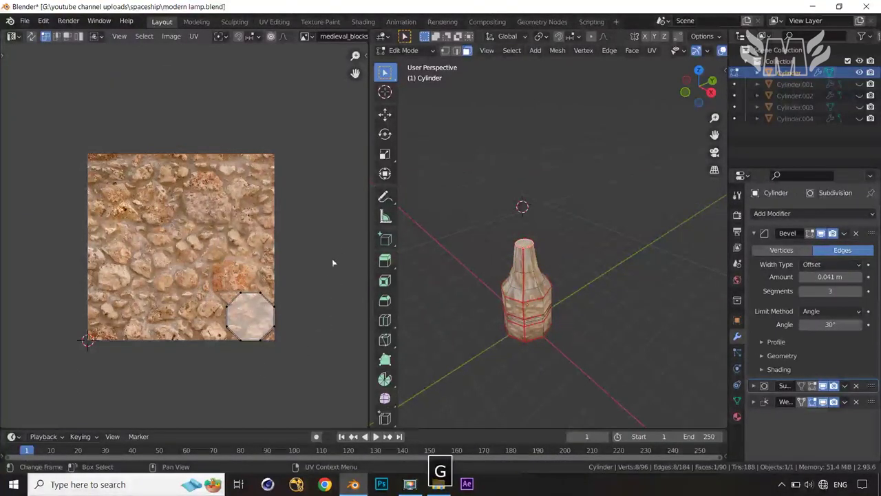
{"action": "left_click", "coordinate": [325, 113]}
Select the face loops above and below the groove and move their UV strips below the stone image
{"action": "middle_click_drag", "start_coordinate": [550, 289], "coordinate": [516, 290]}
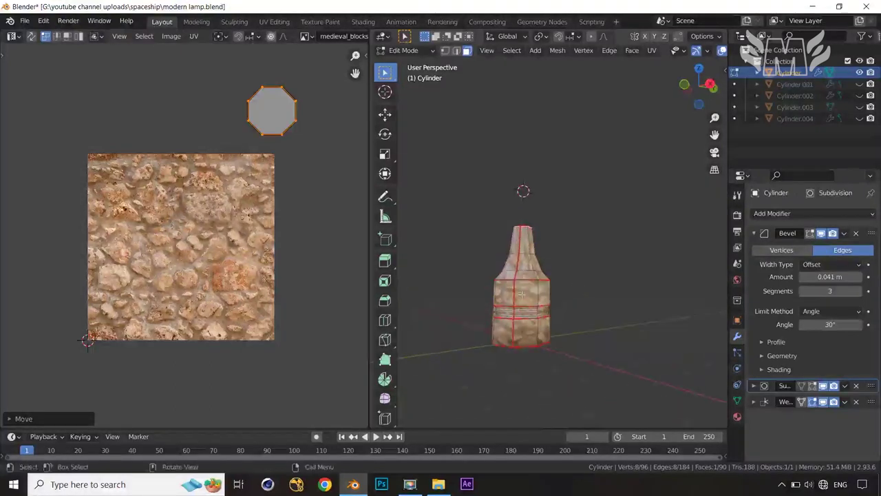
{"action": "left_click", "coordinate": [516, 290], "text": "alt"}
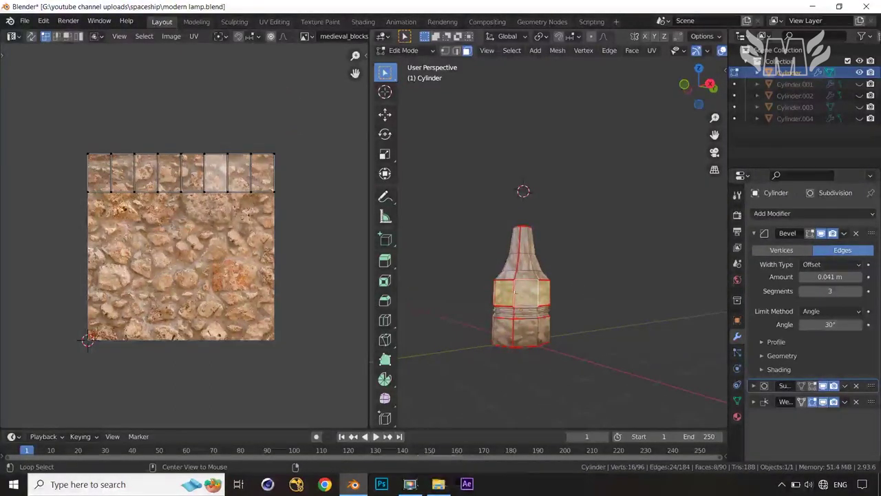
{"action": "left_click", "coordinate": [512, 336], "text": "alt+shift"}
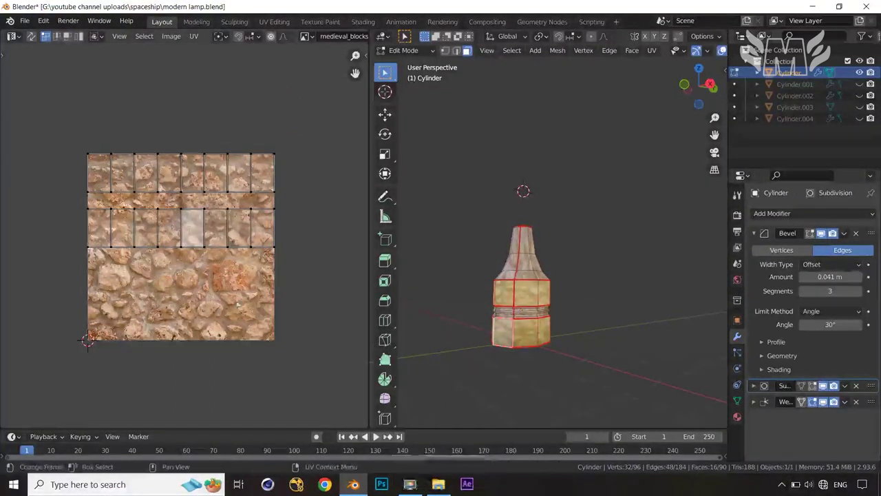
{"action": "key", "text": "g"}
{"action": "key", "text": "a"}
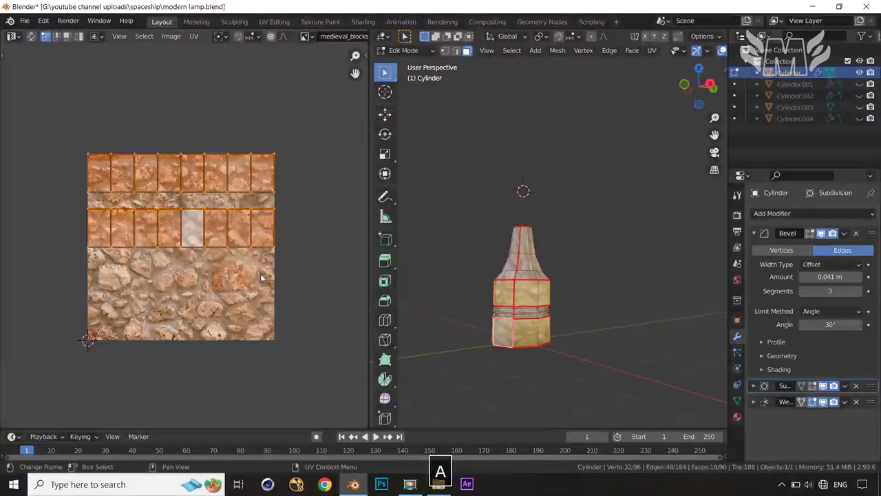
{"action": "key", "text": "g"}
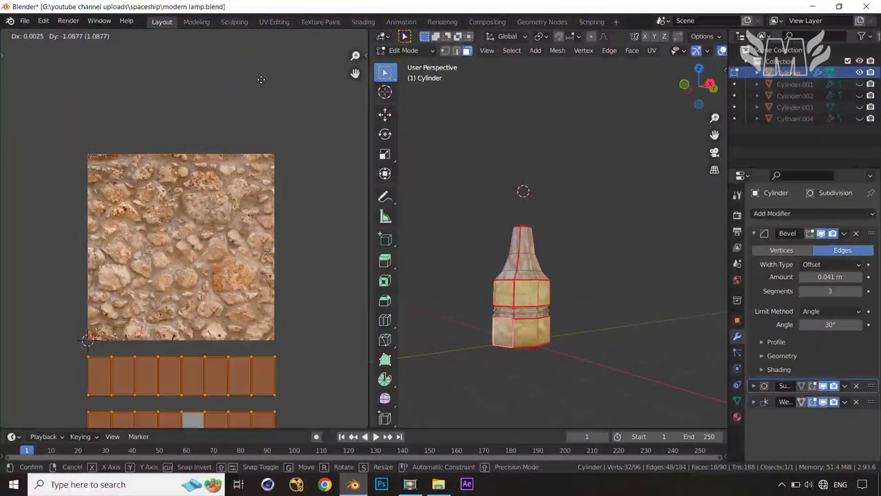
{"action": "left_click", "coordinate": [262, 84]}
{"action": "scroll", "coordinate": [566, 347], "scroll_direction": "up", "scroll_amount": 3}
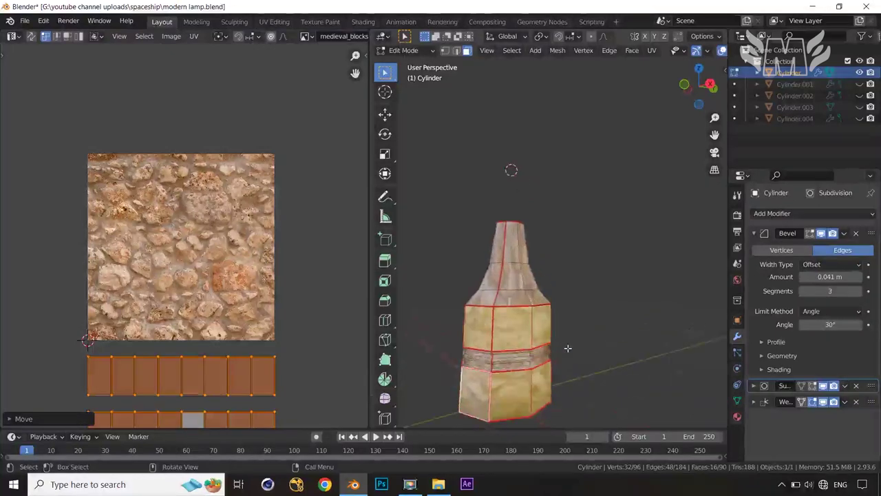
Examine the UV layout of the grooved middle band's face loops, and then of the whole mesh, against the stone texture
{"action": "middle_click_drag", "start_coordinate": [566, 347], "coordinate": [561, 345]}
{"action": "scroll", "coordinate": [535, 376], "scroll_direction": "up", "scroll_amount": 1}
{"action": "middle_click_drag", "start_coordinate": [509, 398], "coordinate": [511, 375]}
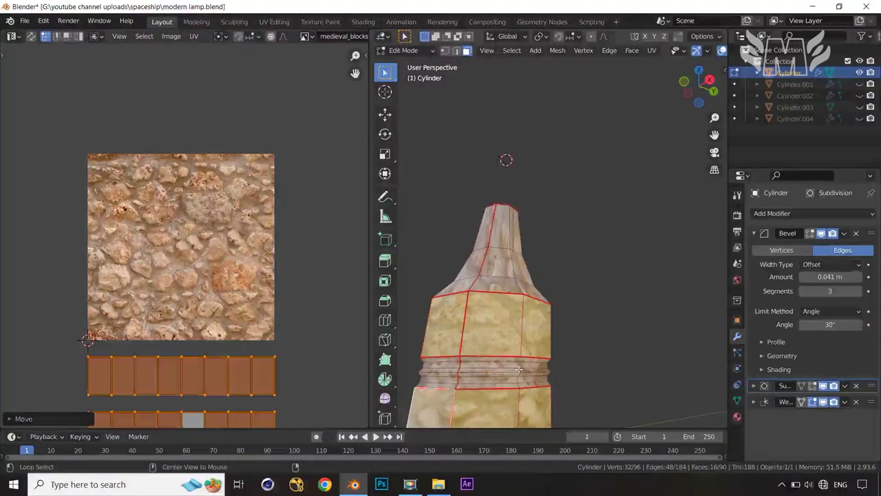
{"action": "left_click", "coordinate": [519, 370], "text": "alt"}
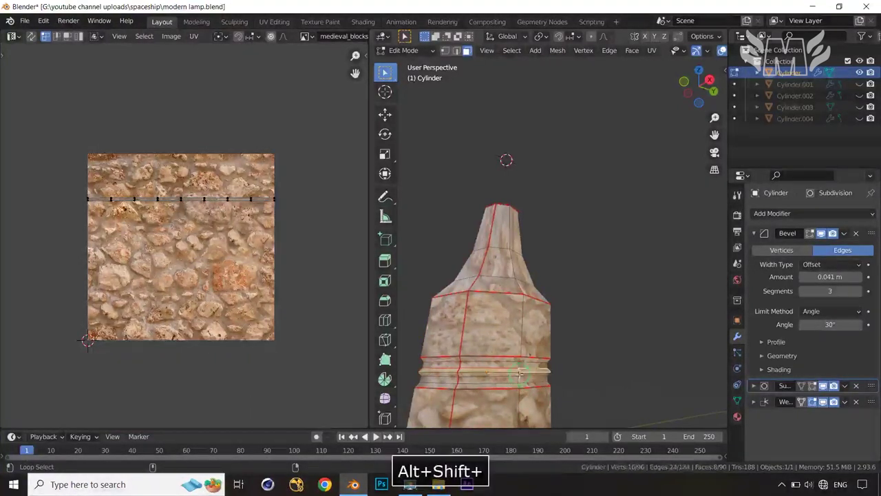
{"action": "left_click", "coordinate": [524, 371], "text": "alt+shift"}
{"action": "key", "text": "ctrl+KP_Add"}
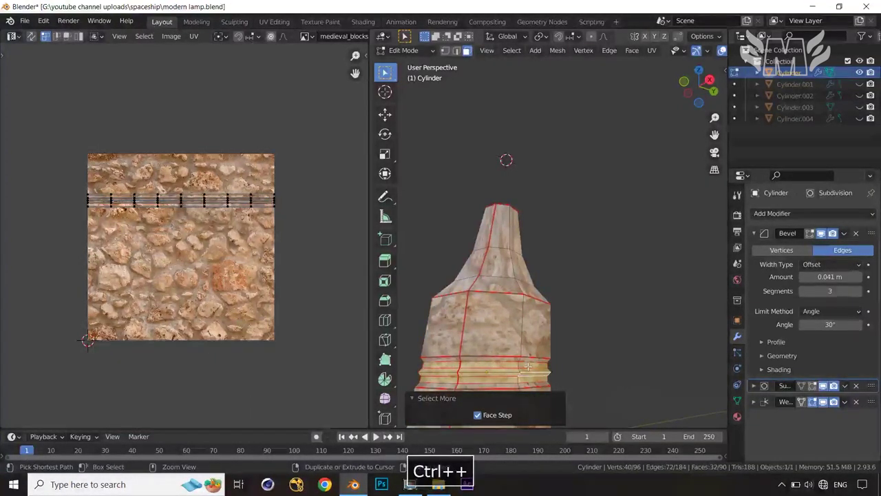
{"action": "key", "text": "ctrl+KP_Add"}
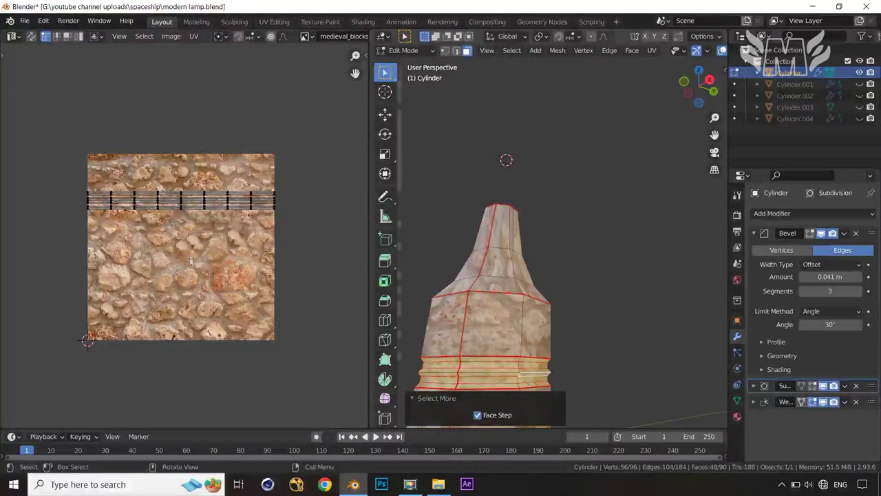
{"action": "key", "text": "a"}
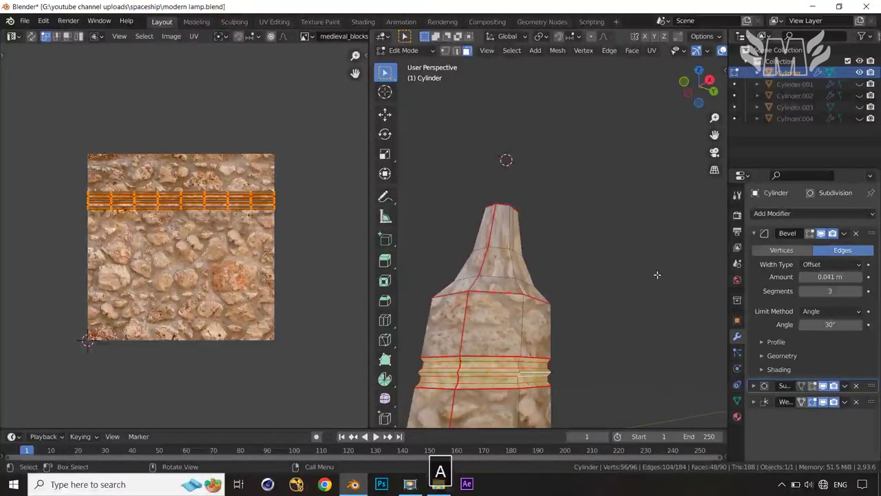
{"action": "key", "text": "a"}
{"action": "scroll", "coordinate": [289, 298], "scroll_direction": "down", "scroll_amount": 2}
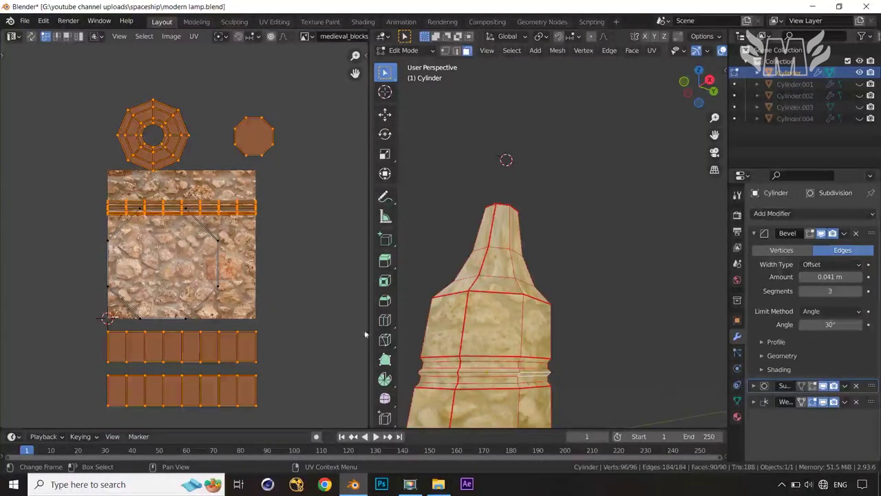
Scale the bottom cap's UV island to a little over half size and place it beside the stone texture's right edge
{"action": "middle_click_drag", "start_coordinate": [413, 307], "coordinate": [499, 318]}
{"action": "left_click", "coordinate": [499, 318]}
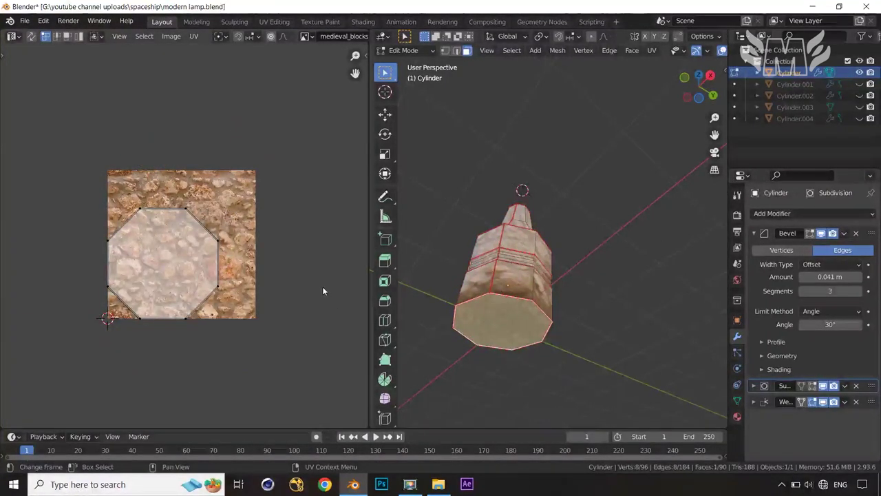
{"action": "key", "text": "a"}
{"action": "key", "text": "s"}
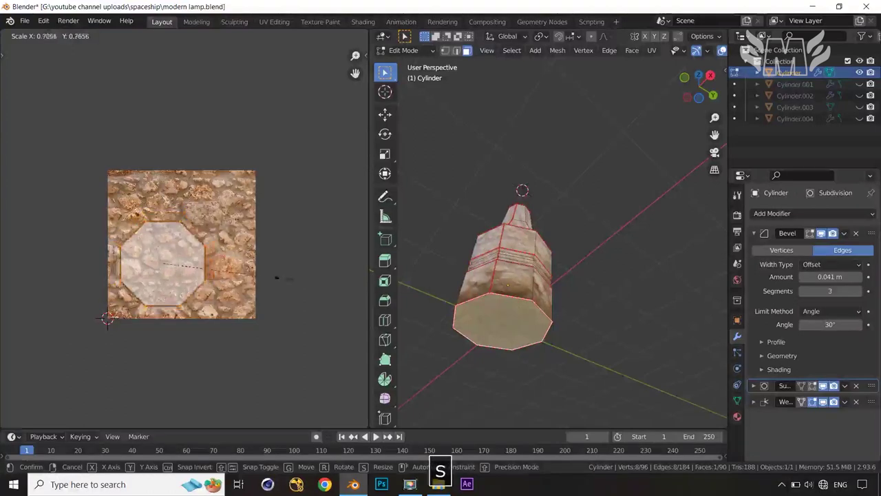
{"action": "left_click", "coordinate": [250, 273]}
{"action": "key", "text": "g"}
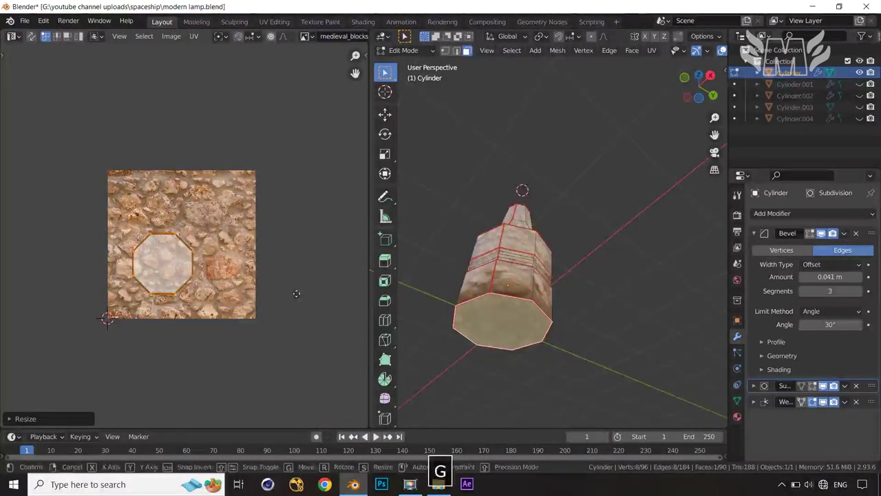
{"action": "left_click", "coordinate": [64, 296]}
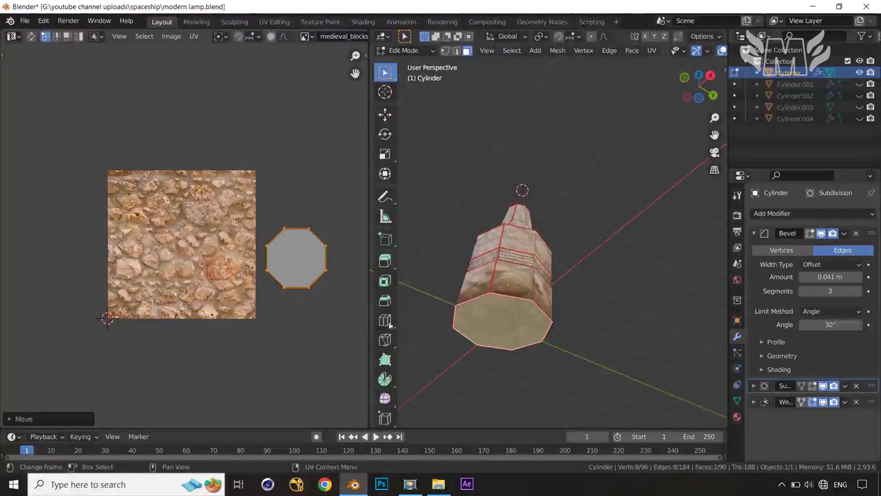
{"action": "key", "text": "a"}
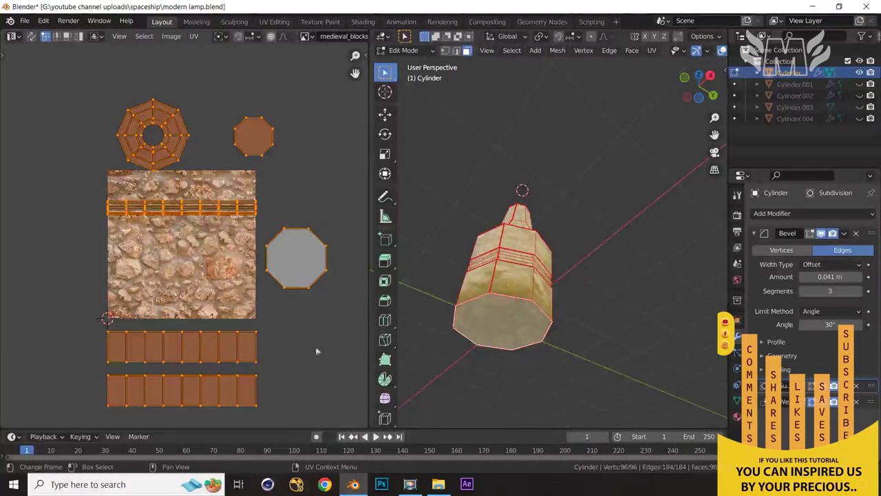
Select the side face loops above and below the grooved band and move both UV strips up onto the lower part of the stone texture
{"action": "middle_click_drag", "start_coordinate": [548, 309], "coordinate": [534, 279]}
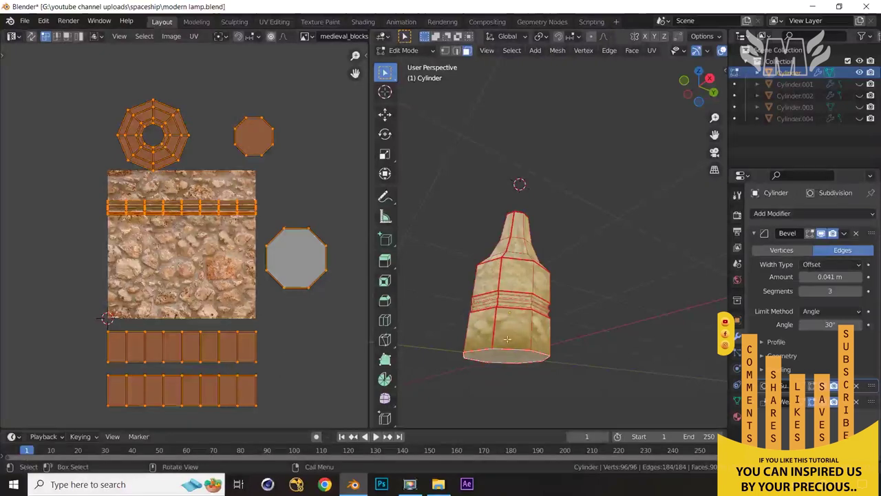
{"action": "left_click", "coordinate": [533, 330], "text": "alt"}
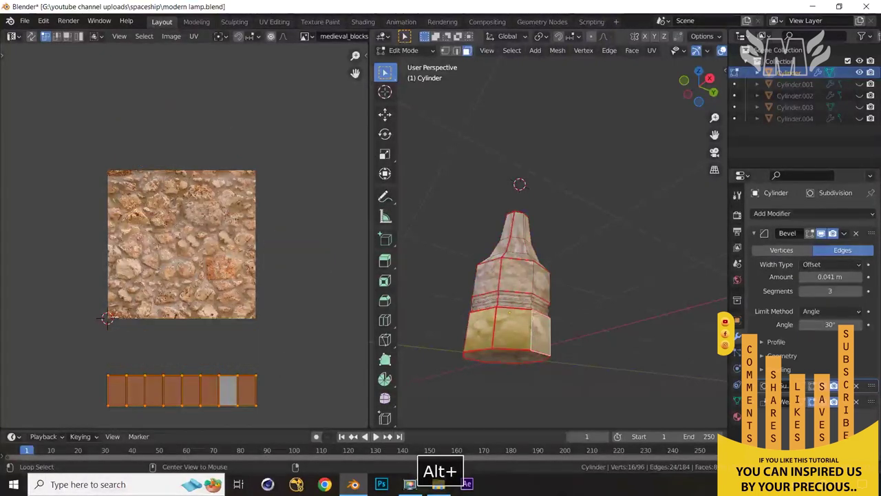
{"action": "left_click", "coordinate": [534, 282], "text": "alt+shift"}
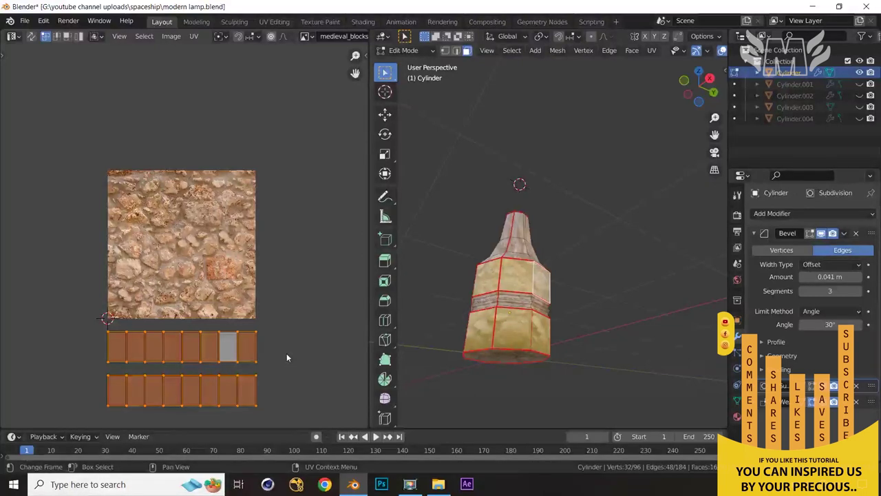
{"action": "key", "text": "g"}
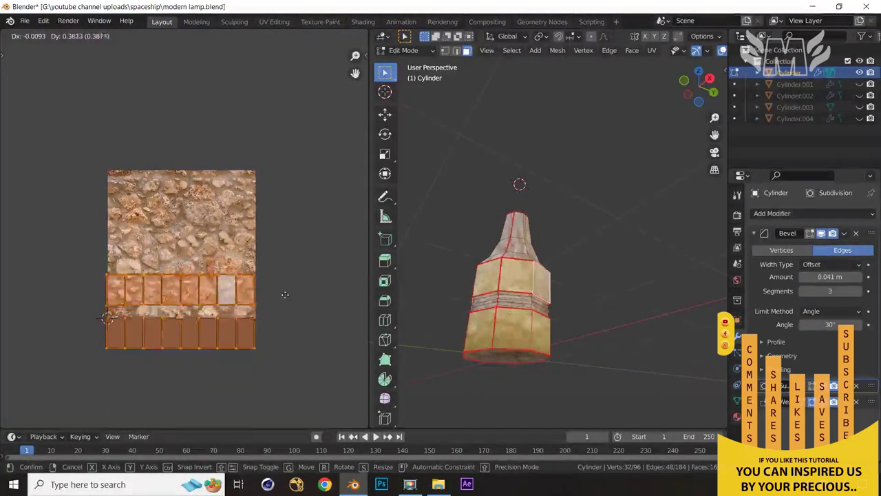
{"action": "left_click", "coordinate": [286, 267]}
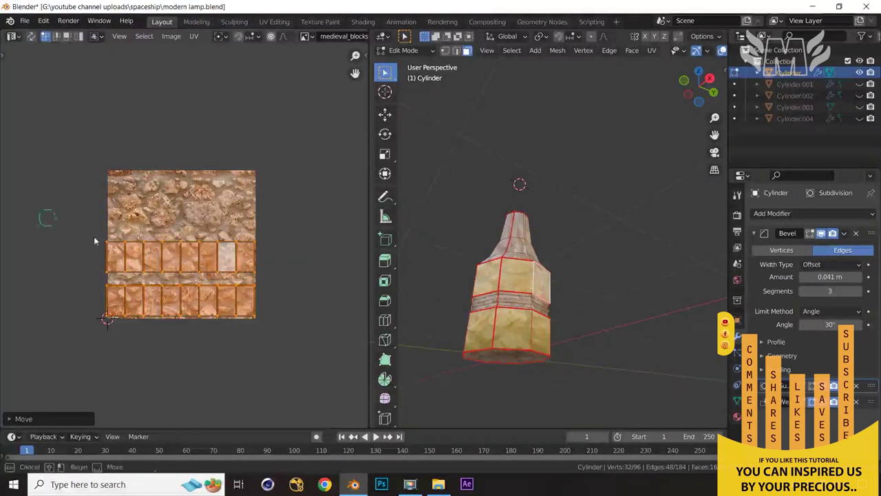
Move the upper UV strip down by about 0.06 and slightly right, close above the lower strip
{"action": "left_click_drag", "start_coordinate": [47, 219], "coordinate": [276, 278]}
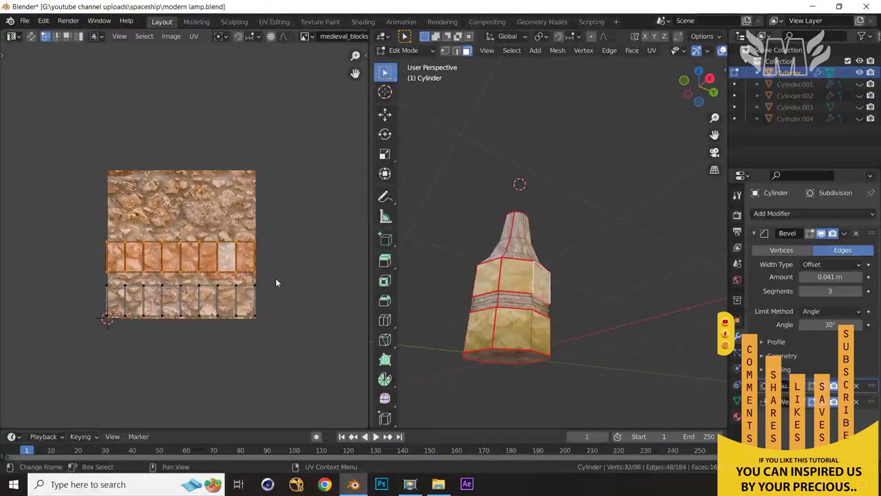
{"action": "key", "text": "g"}
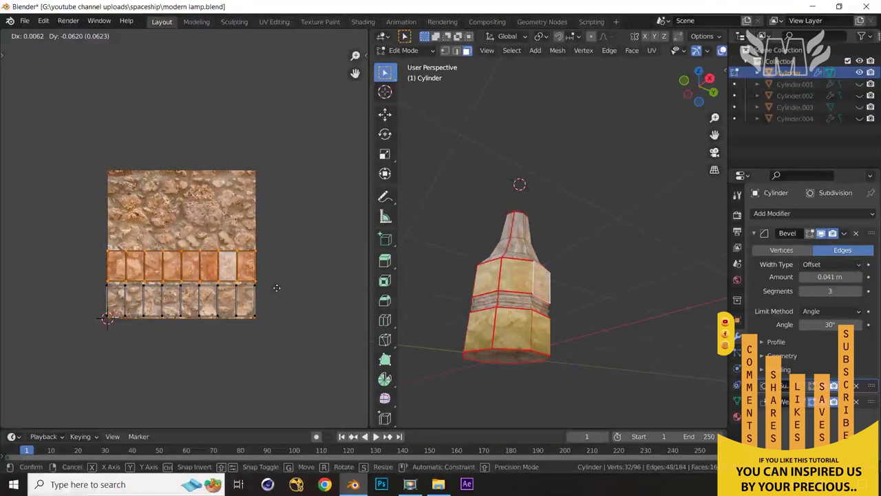
{"action": "left_click", "coordinate": [276, 288]}
Select the three face loops of the tapered neck and scale their ring-shaped UV island to about three quarters of its size
{"action": "middle_click_drag", "start_coordinate": [305, 324], "coordinate": [305, 333]}
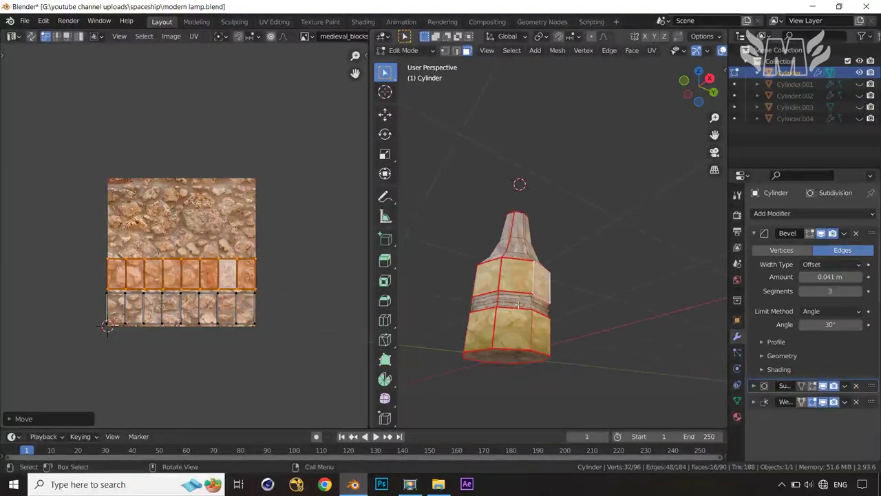
{"action": "left_click", "coordinate": [506, 247], "text": "alt"}
{"action": "left_click", "coordinate": [506, 247], "text": "alt+shift"}
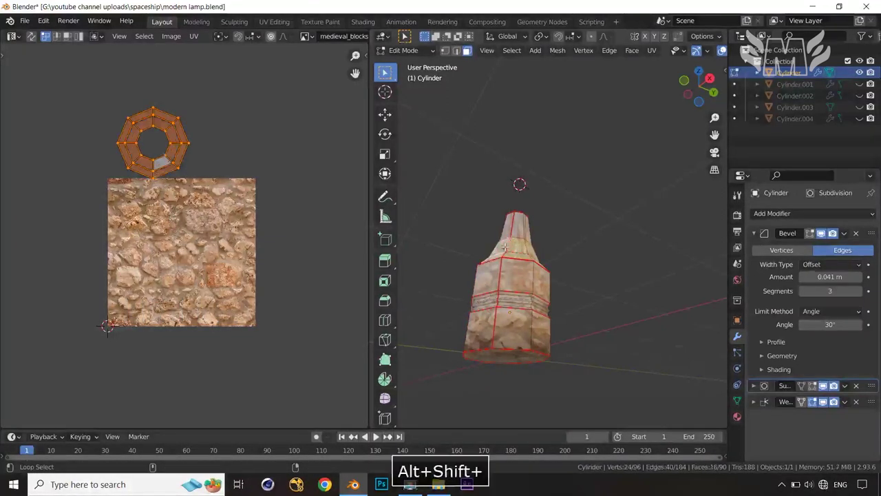
{"action": "left_click", "coordinate": [511, 226], "text": "alt+shift"}
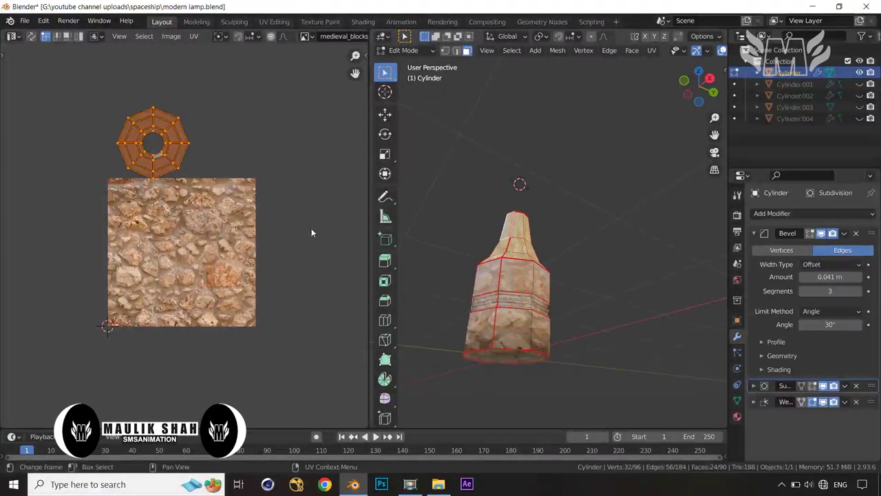
{"action": "key", "text": "s"}
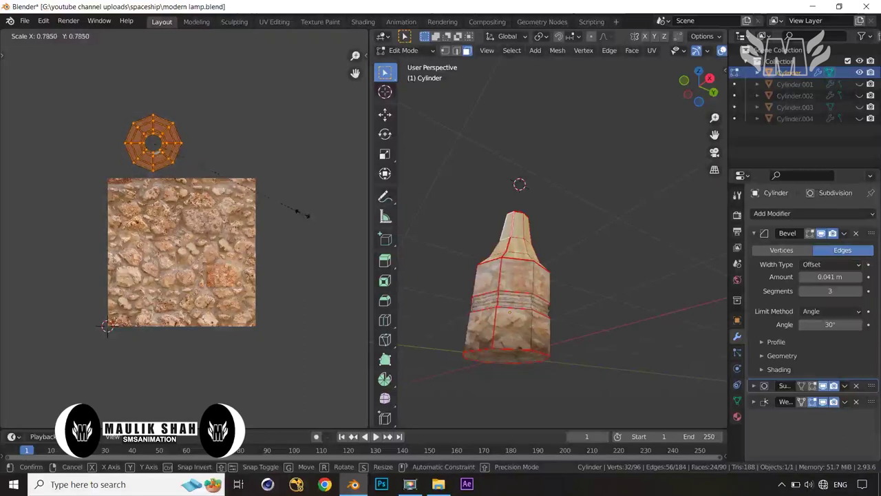
{"action": "left_click", "coordinate": [296, 207]}
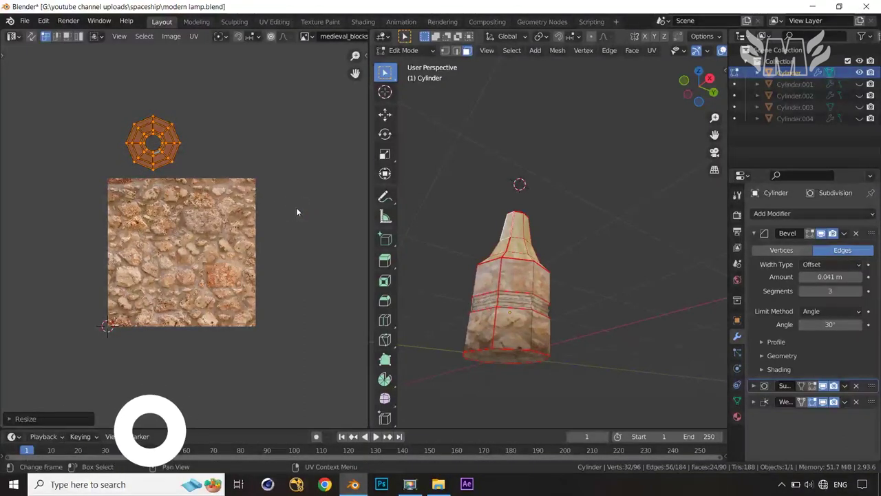
Clear the selection, reselect the tapered neck's three face loops, and move their ring-shaped UV island onto the texture's upper-left corner
{"action": "middle_click_drag", "start_coordinate": [482, 324], "coordinate": [435, 328]}
{"action": "scroll", "coordinate": [547, 276], "scroll_direction": "up", "scroll_amount": 4}
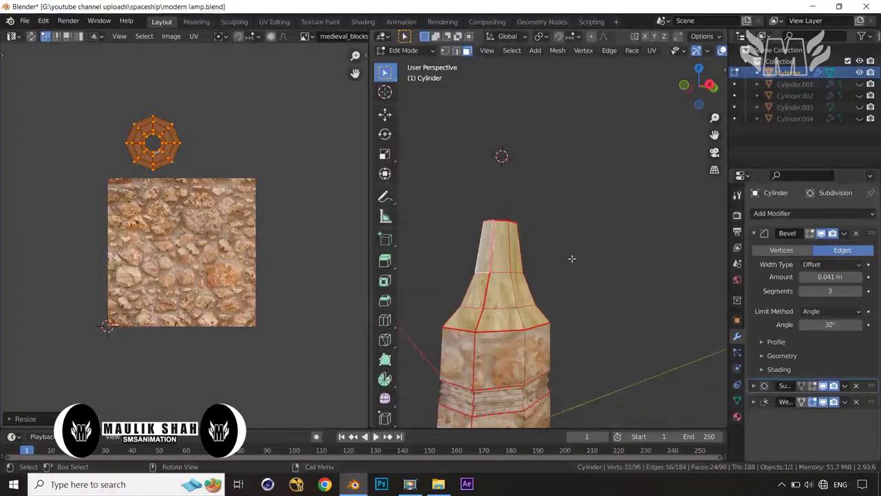
{"action": "key", "text": "alt+a"}
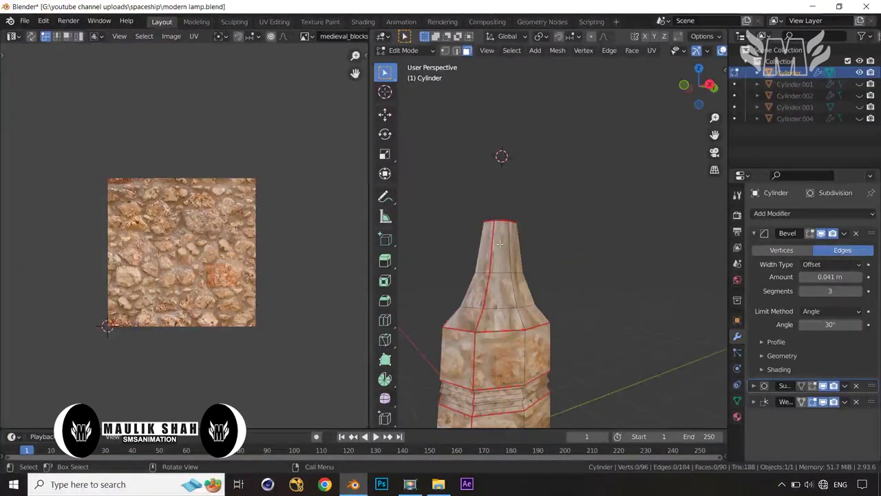
{"action": "middle_click_drag", "start_coordinate": [499, 244], "coordinate": [544, 256]}
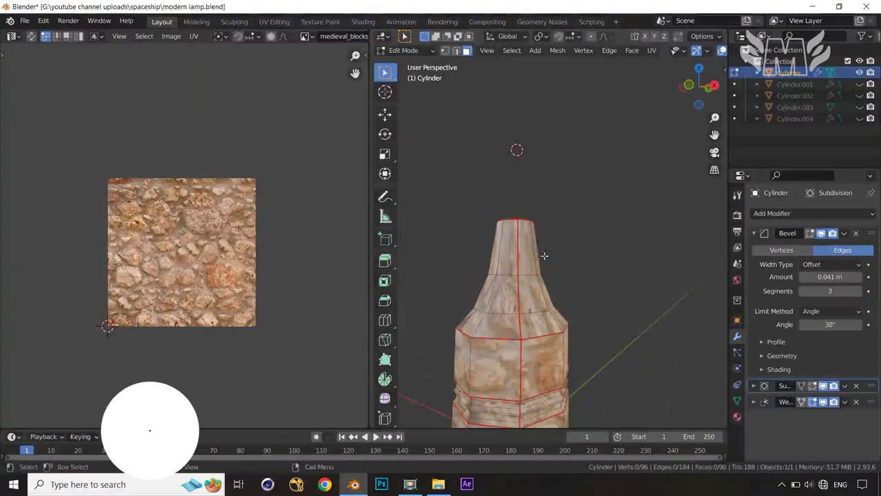
{"action": "left_click", "coordinate": [518, 260], "text": "alt"}
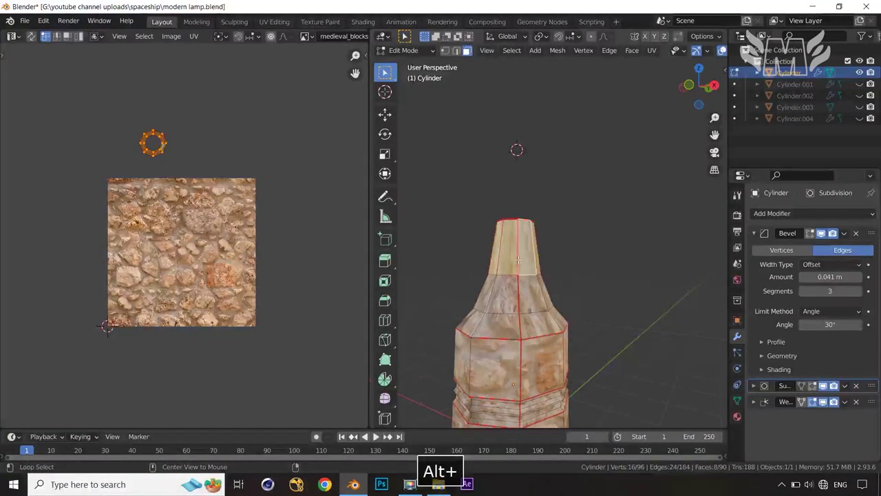
{"action": "left_click", "coordinate": [516, 296], "text": "alt+shift"}
{"action": "left_click", "coordinate": [521, 331], "text": "alt+shift"}
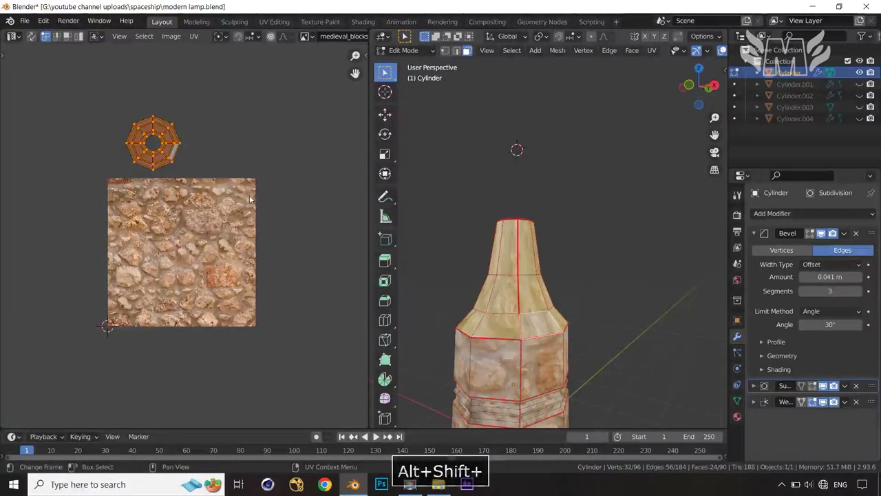
{"action": "key", "text": "g"}
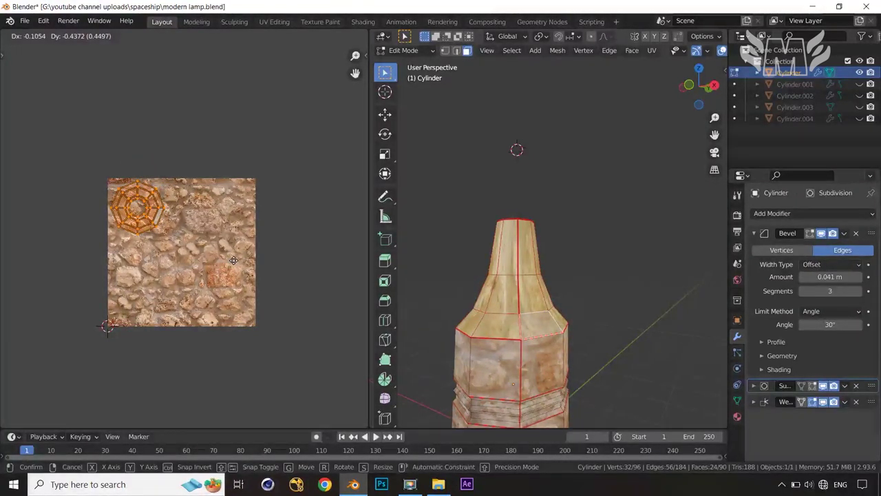
{"action": "left_click", "coordinate": [233, 260]}
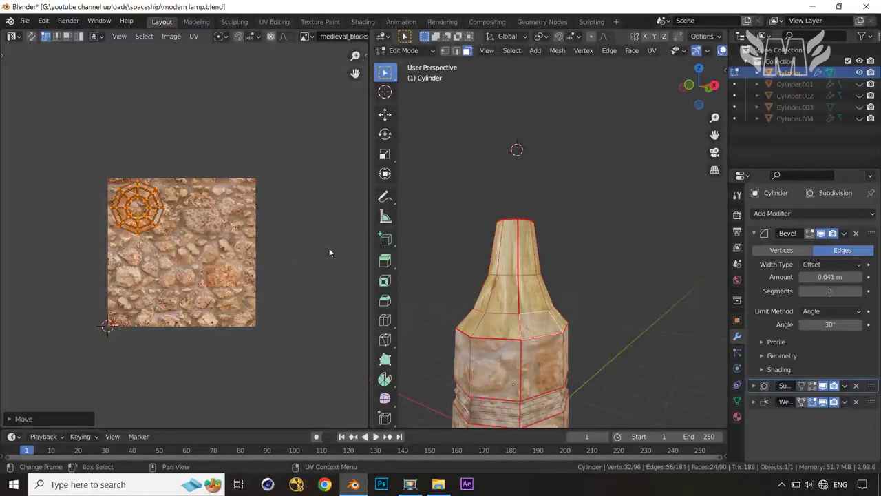
Unwrap the tapered neck's faces again and scale the fan-shaped UV island down to well under half size on the texture
{"action": "middle_click_drag", "start_coordinate": [635, 248], "coordinate": [582, 271]}
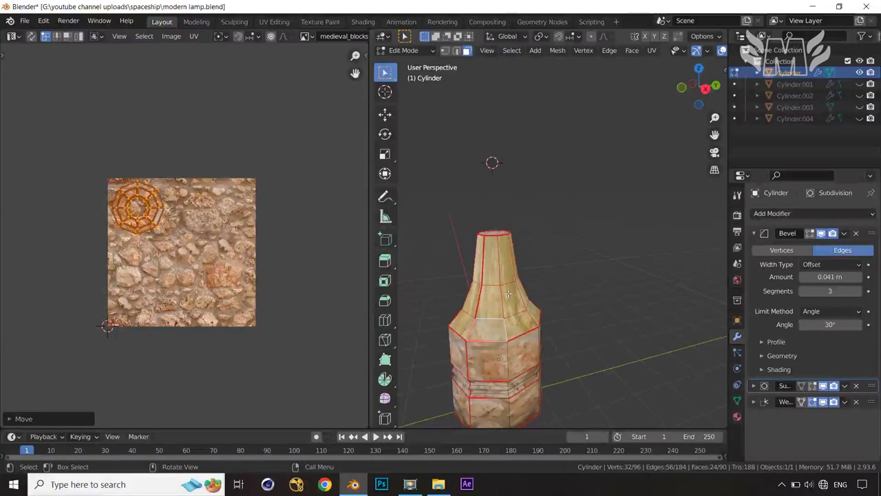
{"action": "key", "text": "u"}
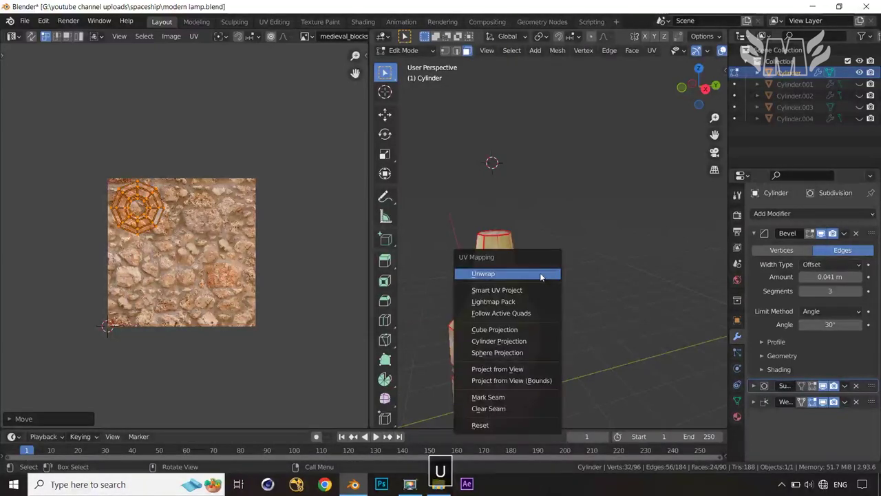
{"action": "left_click", "coordinate": [541, 274]}
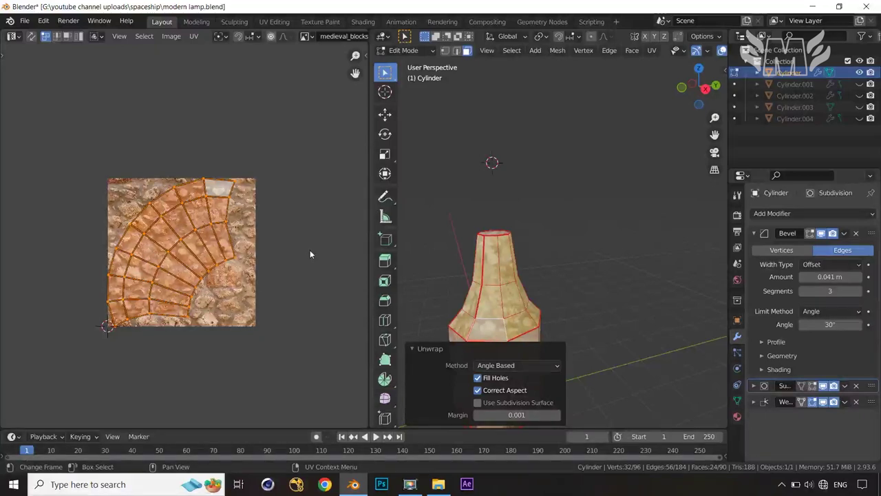
{"action": "key", "text": "s"}
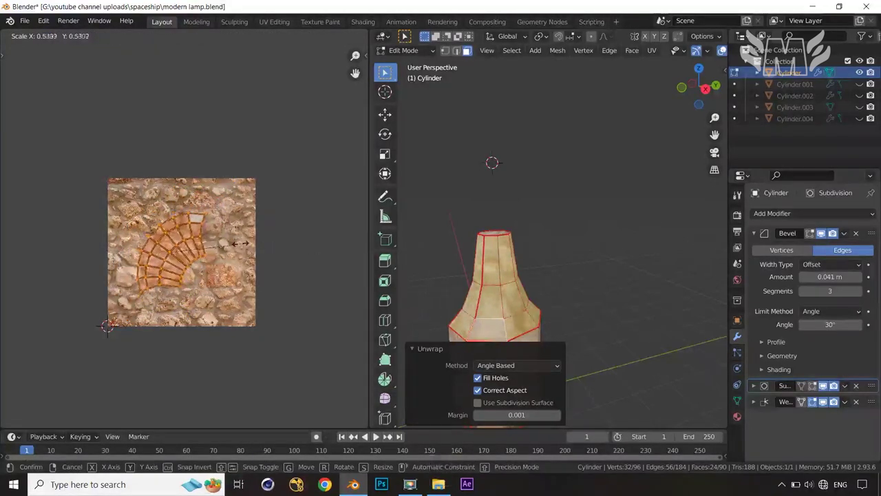
{"action": "left_click", "coordinate": [222, 244]}
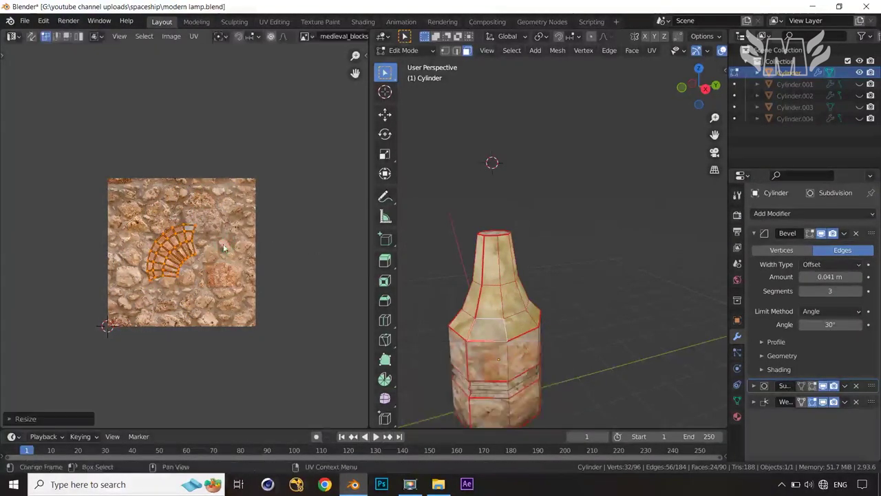
Move the tapered neck's fan-shaped UV island onto the texture's upper-left corner
{"action": "key", "text": "g"}
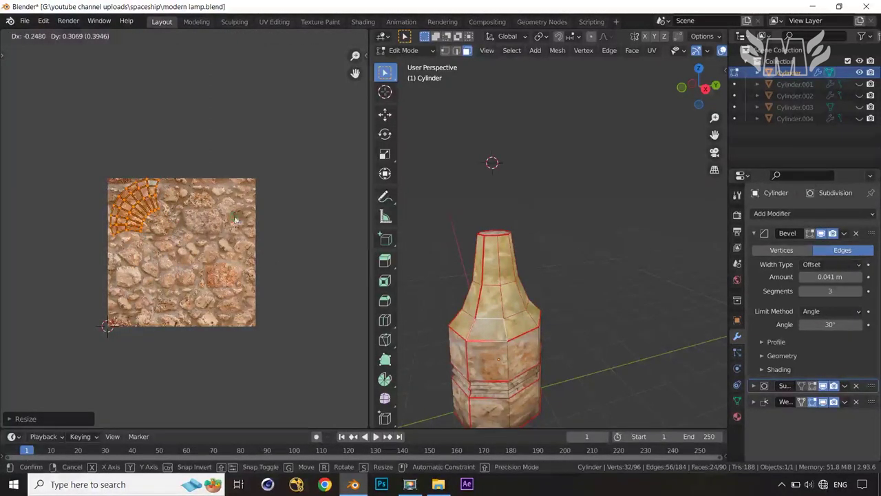
{"action": "left_click", "coordinate": [235, 219]}
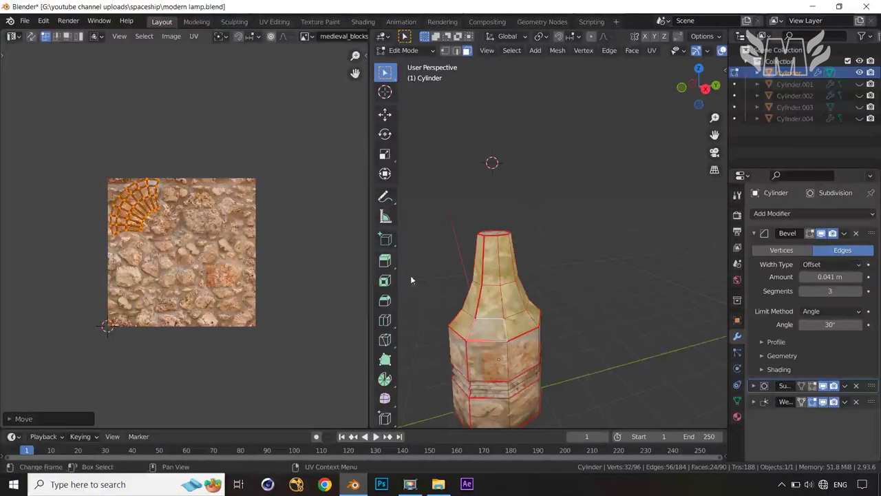
Select the neck's top cap face and fit its octagonal UV island into the texture's upper-right corner, scaled to about three quarters
{"action": "left_click", "coordinate": [490, 232]}
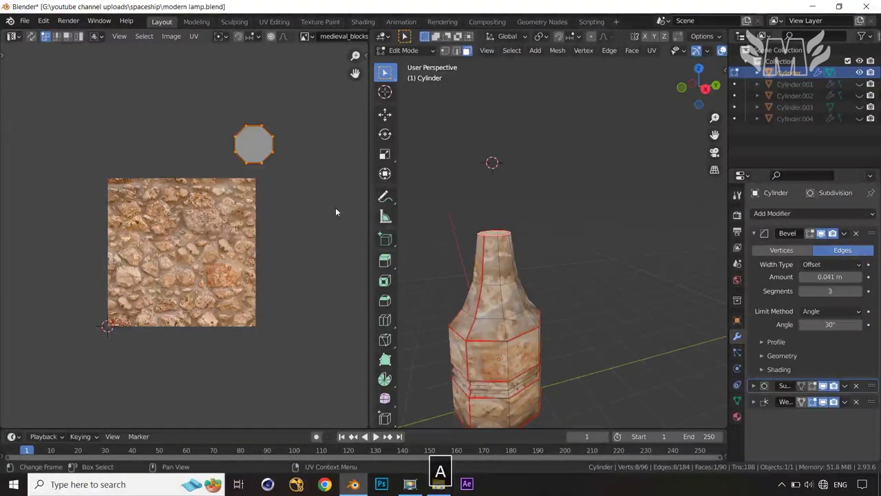
{"action": "key", "text": "g"}
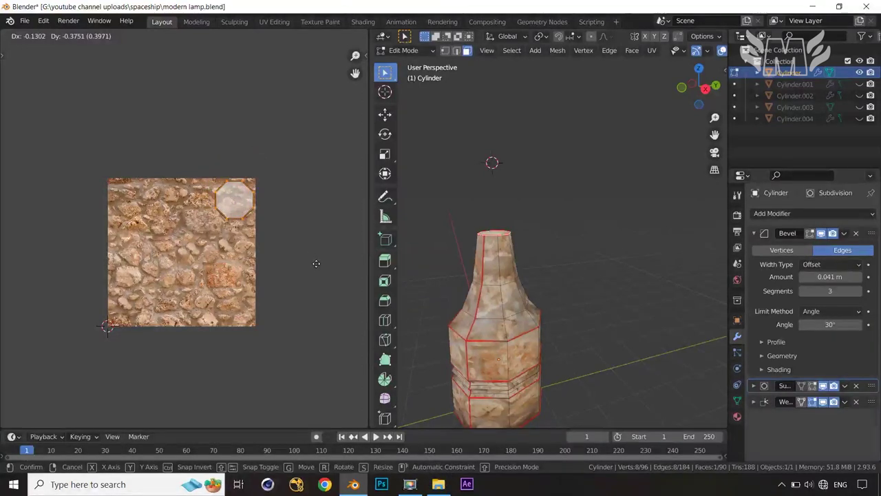
{"action": "left_click", "coordinate": [314, 264]}
{"action": "key", "text": "s"}
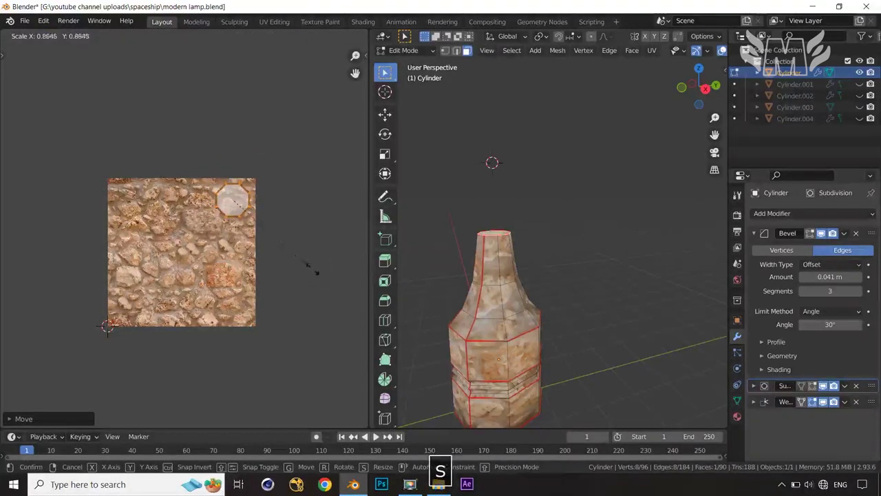
{"action": "left_click", "coordinate": [307, 260]}
{"action": "key", "text": "g"}
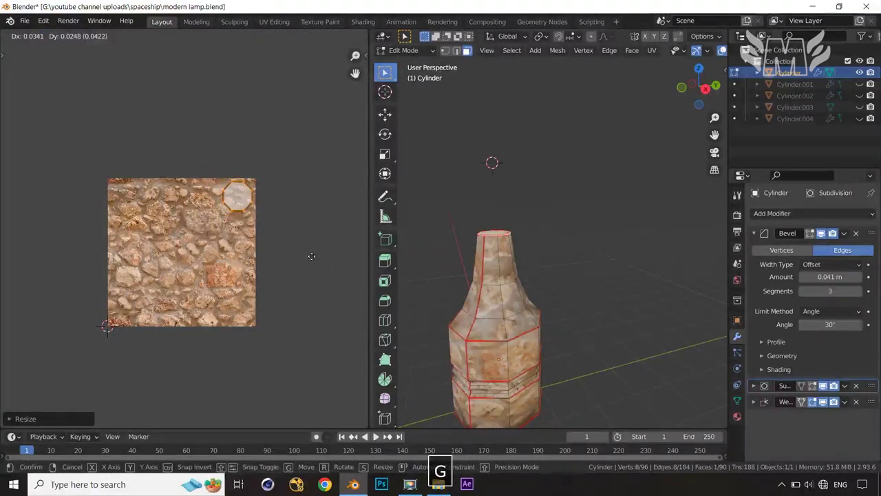
{"action": "left_click", "coordinate": [339, 279]}
{"action": "scroll", "coordinate": [564, 319], "scroll_direction": "up", "scroll_amount": 2}
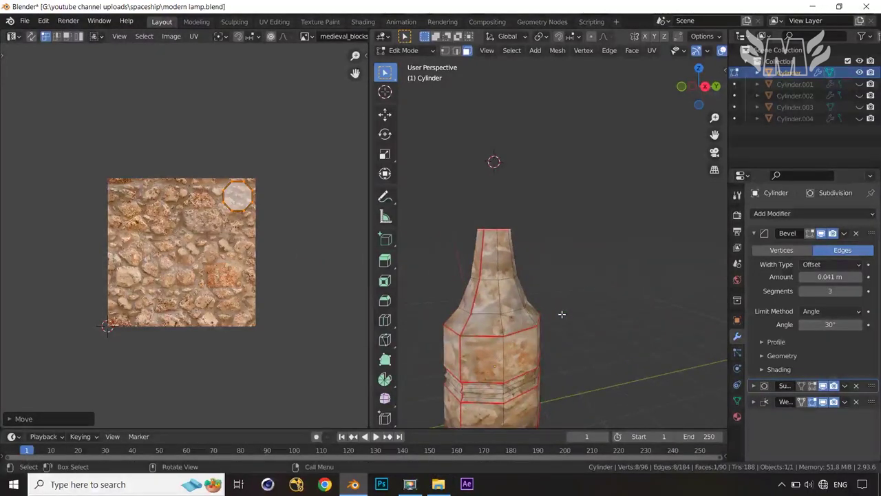
Select all six face loops of the grooved band by picking two middle loops and growing the selection twice
{"action": "key", "text": "a"}
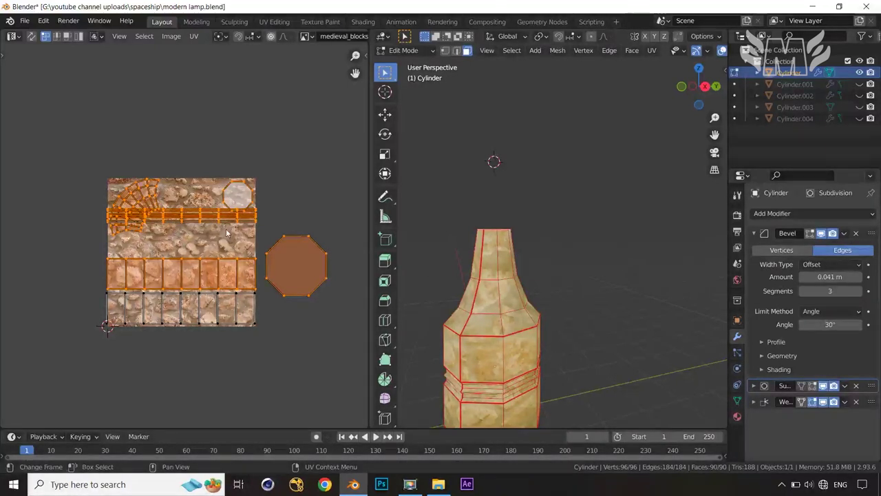
{"action": "middle_click_drag", "start_coordinate": [514, 385], "coordinate": [505, 384]}
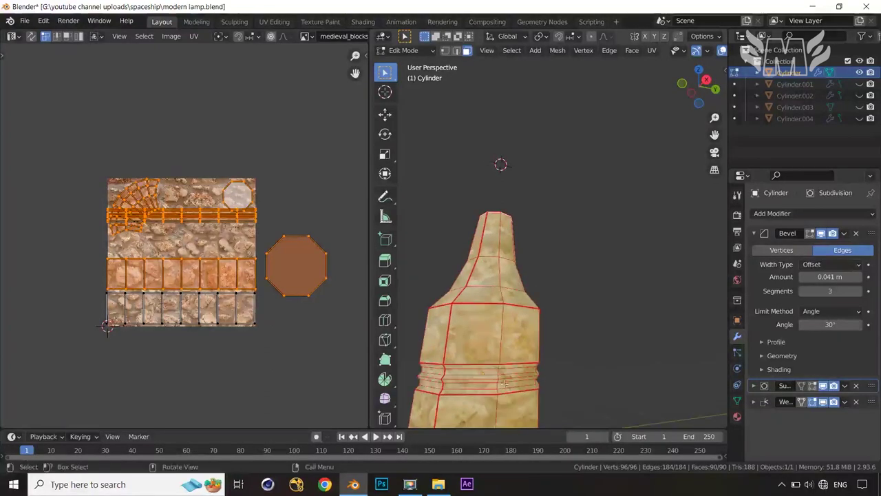
{"action": "left_click", "coordinate": [491, 379], "text": "alt"}
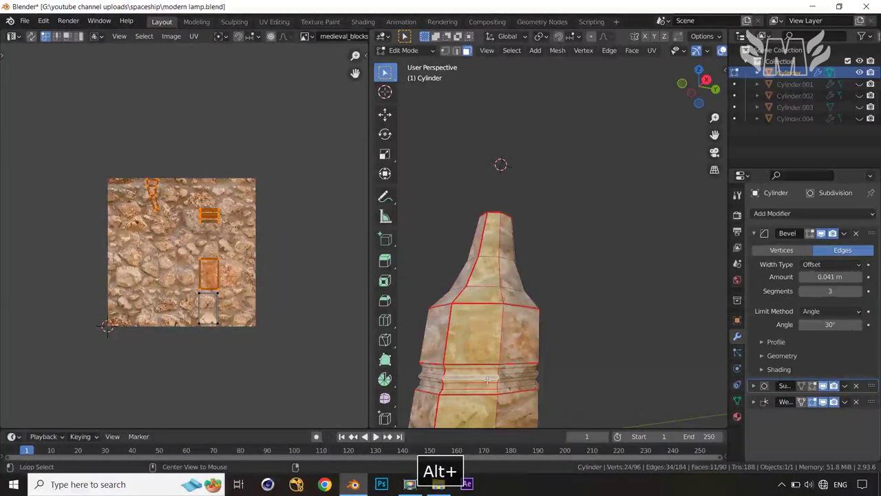
{"action": "left_click", "coordinate": [499, 378], "text": "alt"}
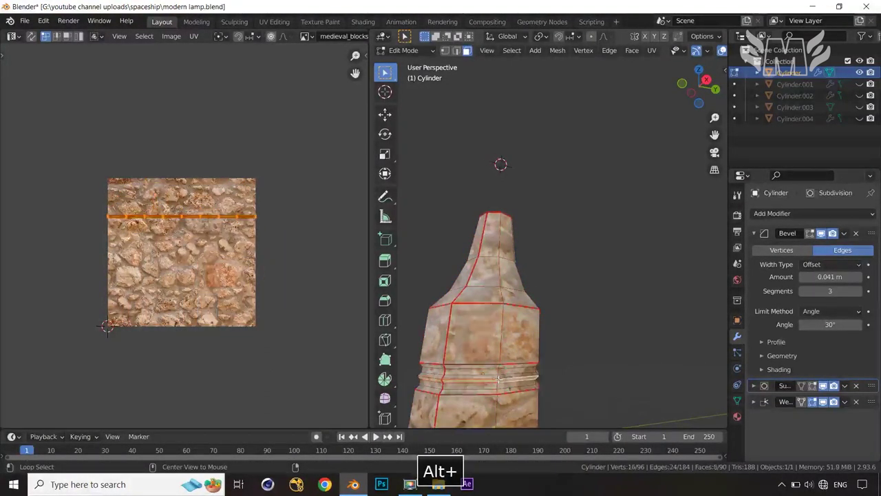
{"action": "left_click", "coordinate": [499, 376], "text": "alt+shift"}
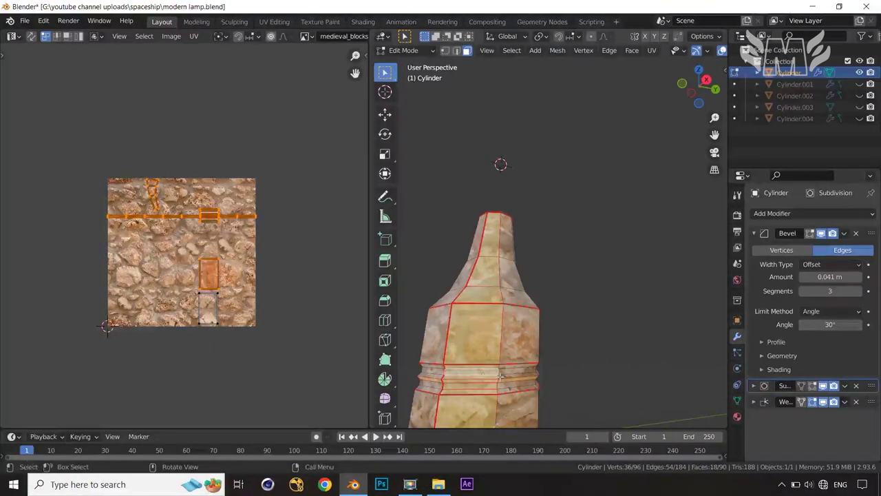
{"action": "key", "text": "ctrl+z"}
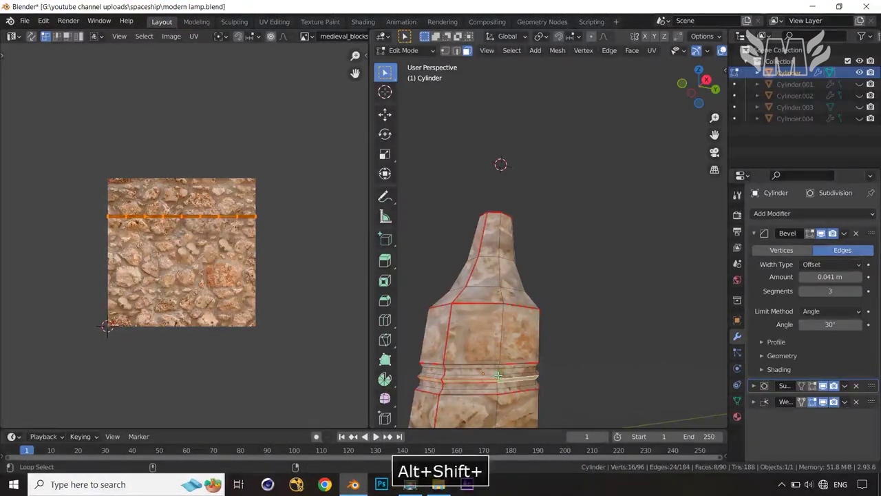
{"action": "left_click", "coordinate": [500, 377], "text": "alt+shift"}
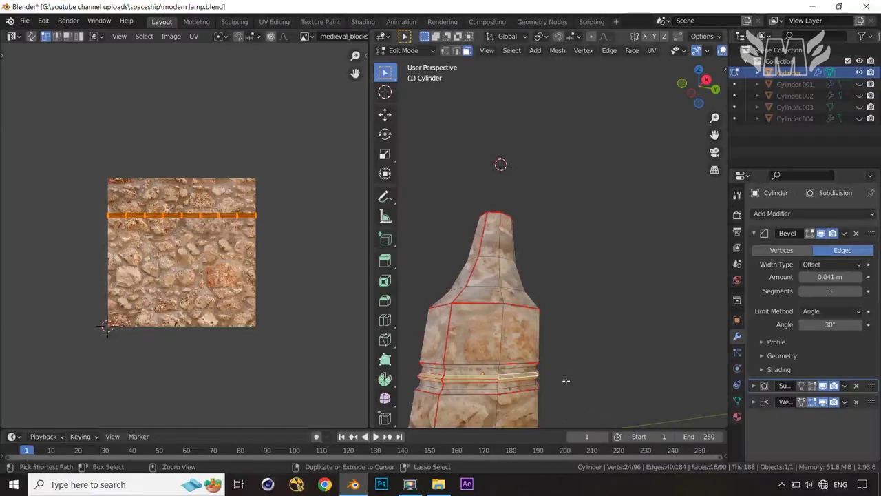
{"action": "key", "text": "ctrl+plus"}
{"action": "key", "text": "ctrl+plus"}
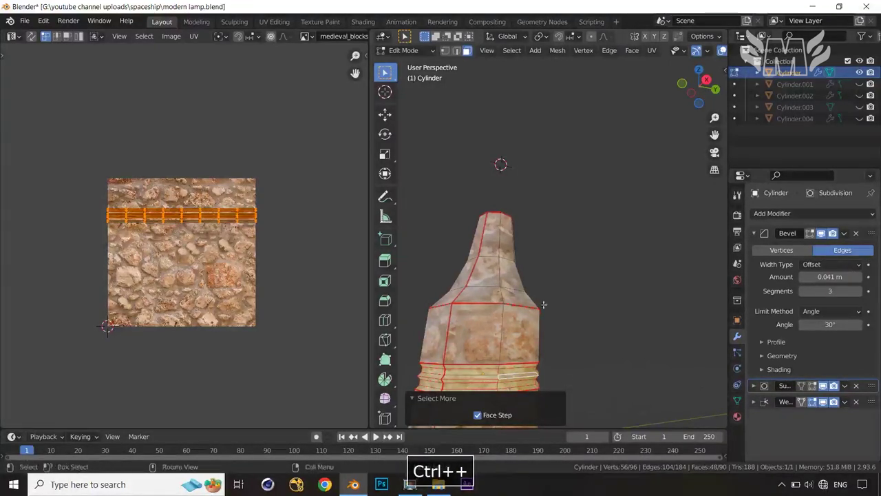
Move the grooved band's UV strip down by about 0.33 and compare its position with all the other islands
{"action": "key", "text": "g"}
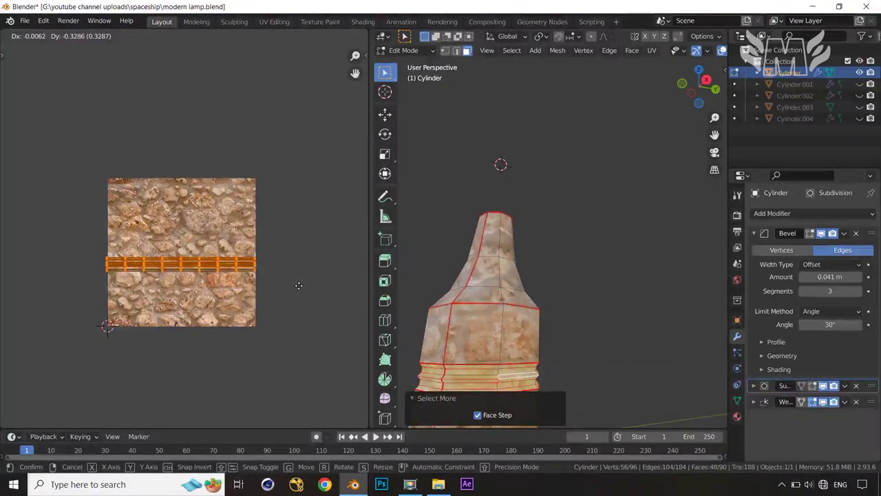
{"action": "left_click", "coordinate": [299, 287]}
{"action": "key", "text": "a"}
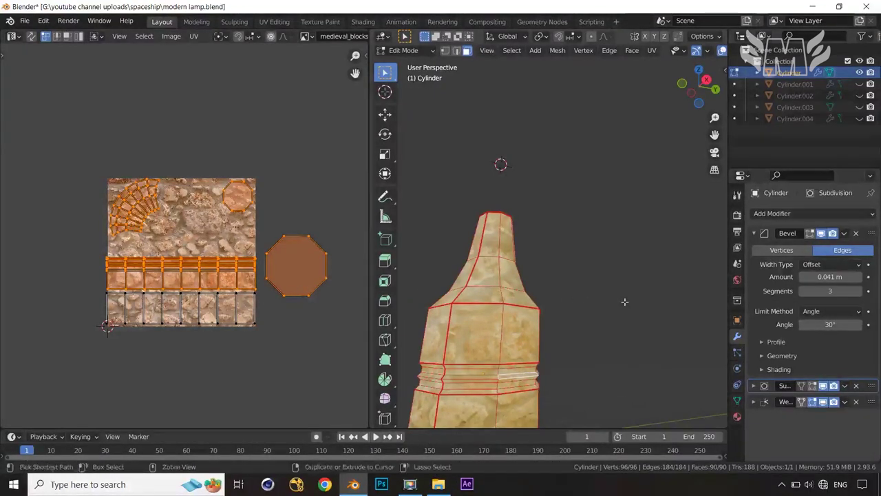
{"action": "key", "text": "ctrl+z"}
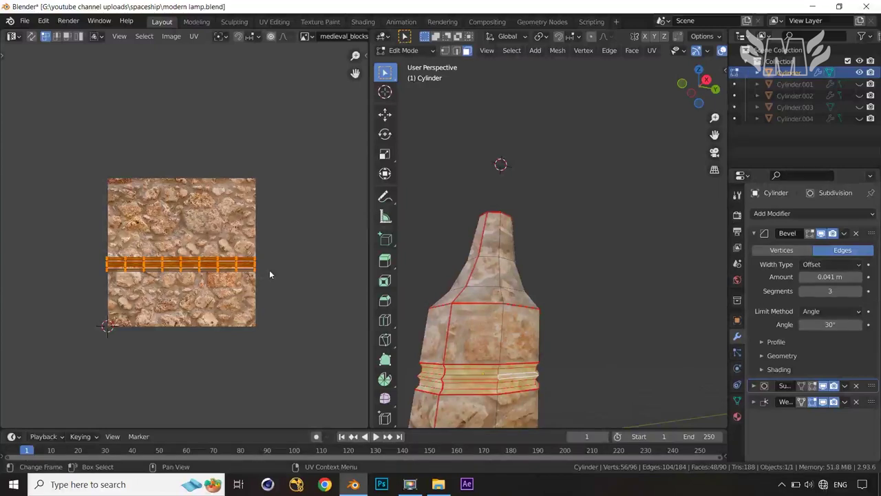
Raise the grooved band's UV strip by about 0.05 and check its clearance from the wide strip below
{"action": "key", "text": "g"}
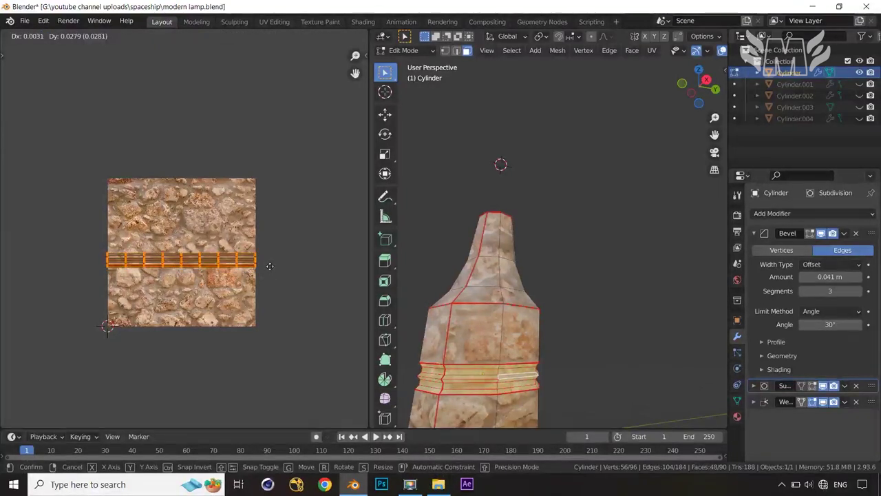
{"action": "left_click", "coordinate": [270, 262]}
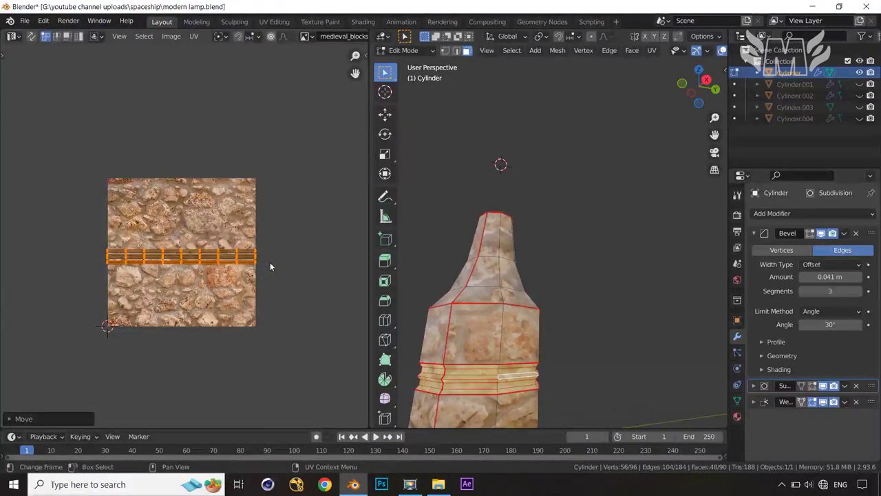
{"action": "key", "text": "s"}
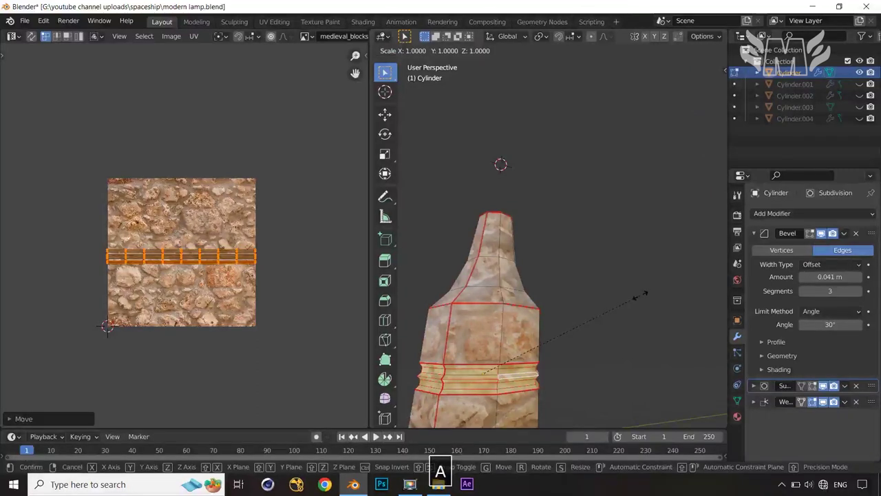
{"action": "left_click", "coordinate": [640, 294]}
{"action": "key", "text": "a"}
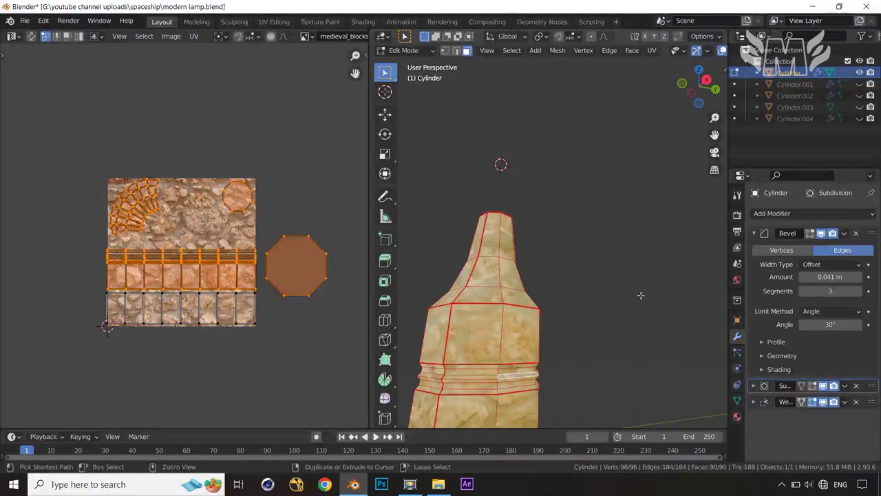
{"action": "key", "text": "ctrl+z"}
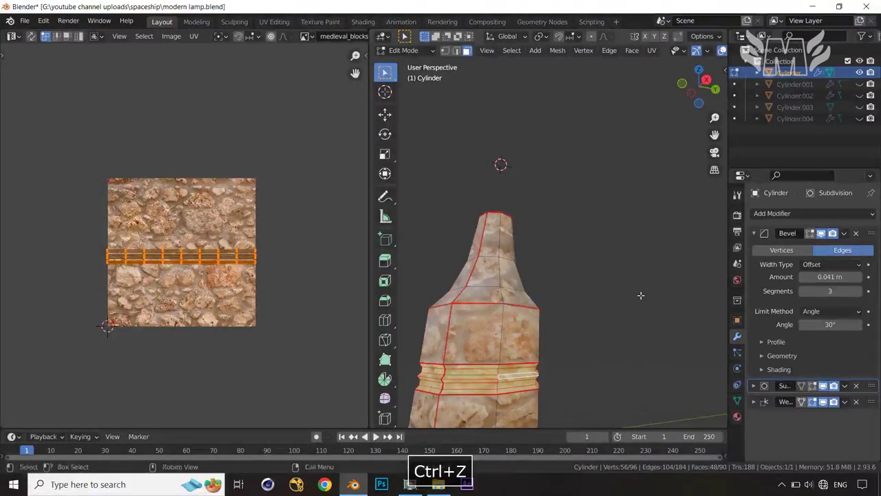
Move the grooved band's UV strip up by another 0.05 or so, clear of the wide strip, and inspect the full UV layout
{"action": "key", "text": "g"}
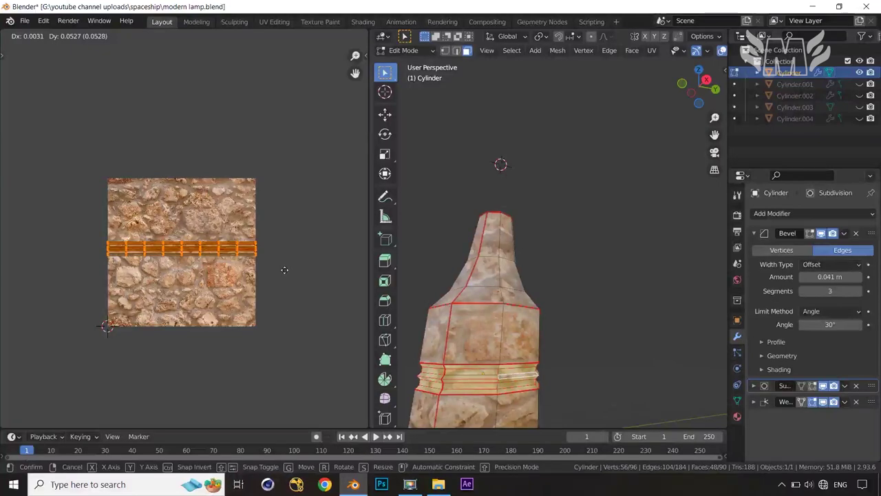
{"action": "left_click", "coordinate": [284, 270]}
{"action": "key", "text": "a"}
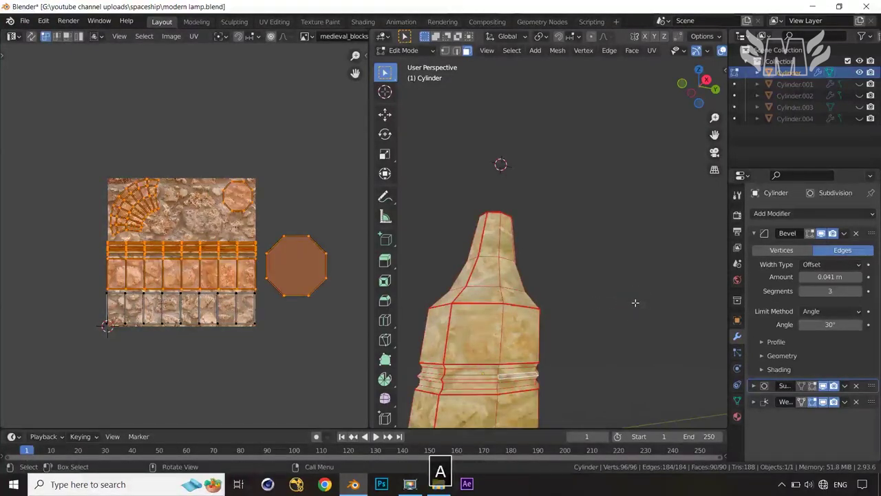
{"action": "scroll", "coordinate": [249, 275], "scroll_direction": "up", "scroll_amount": 3}
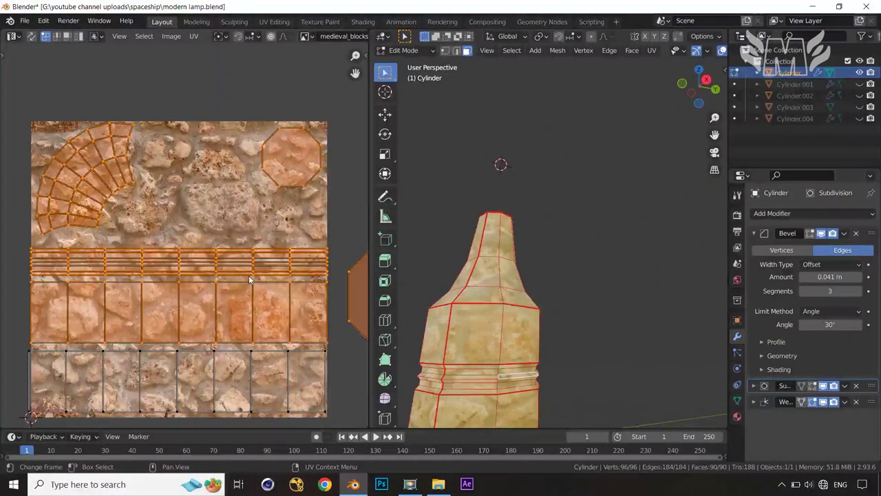
{"action": "scroll", "coordinate": [249, 275], "scroll_direction": "down", "scroll_amount": 1}
{"action": "scroll", "coordinate": [248, 279], "scroll_direction": "down", "scroll_amount": 1}
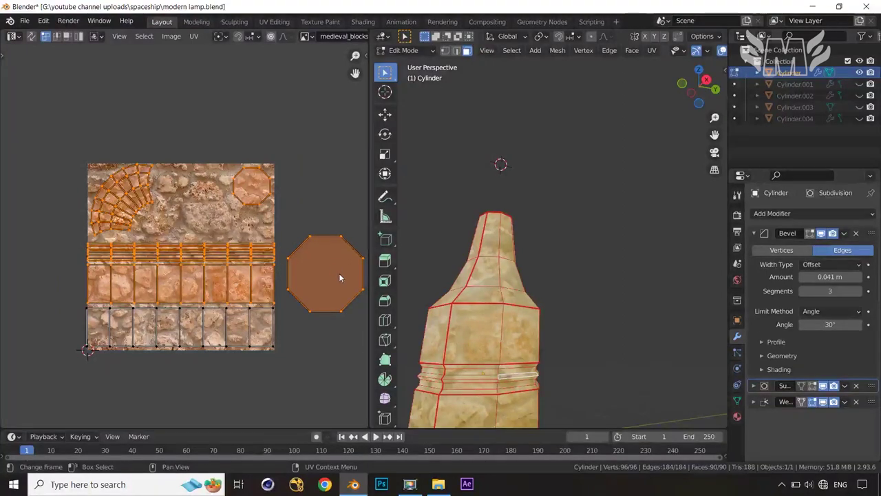
Select the base's bottom face, scale its octagonal UV island to under two thirds, and place it between the fan and the small octagon
{"action": "middle_click_drag", "start_coordinate": [482, 227], "coordinate": [465, 281]}
{"action": "left_click", "coordinate": [473, 289]}
{"action": "middle_click_drag", "start_coordinate": [558, 283], "coordinate": [555, 271]}
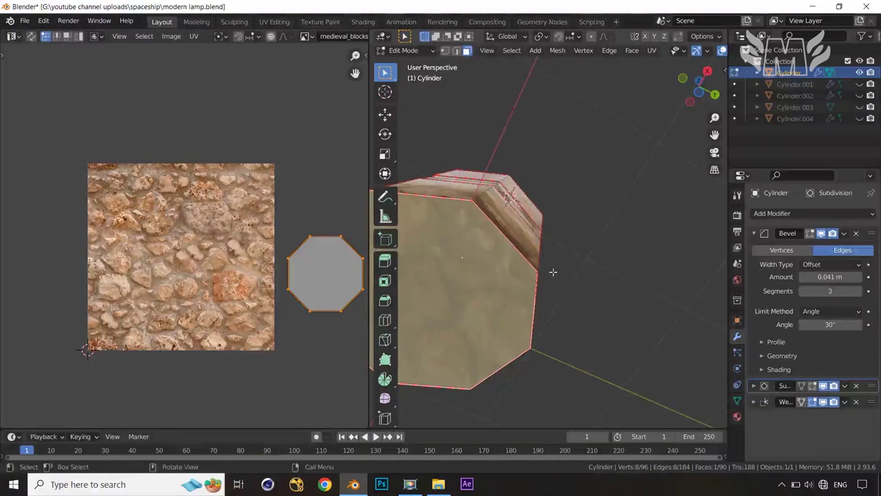
{"action": "middle_click_drag", "start_coordinate": [634, 248], "coordinate": [600, 282]}
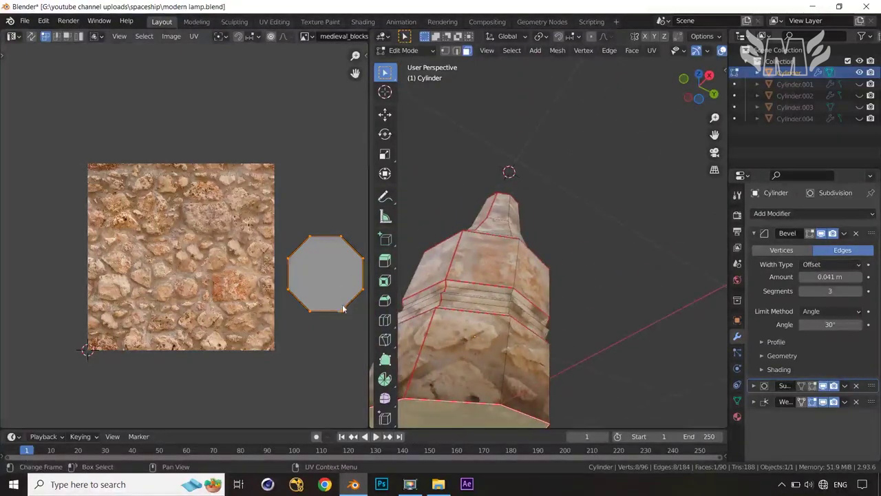
{"action": "key", "text": "s"}
{"action": "left_click", "coordinate": [339, 310]}
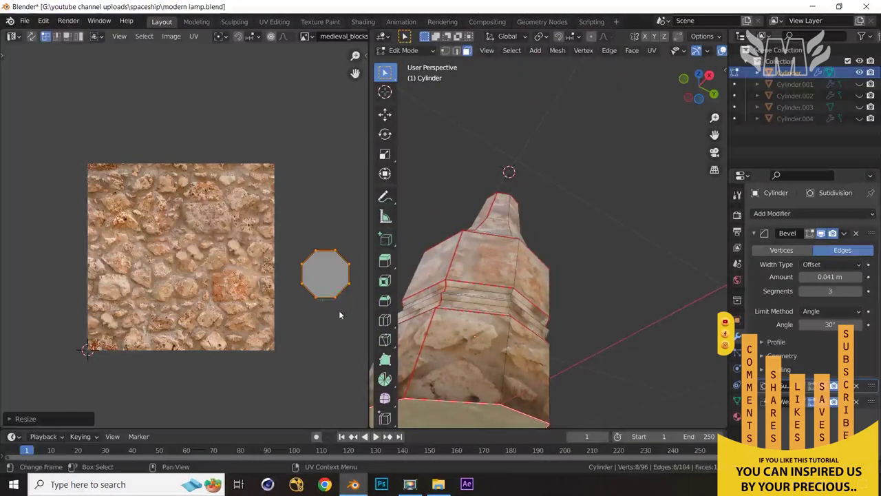
{"action": "key", "text": "g"}
{"action": "left_click", "coordinate": [195, 250]}
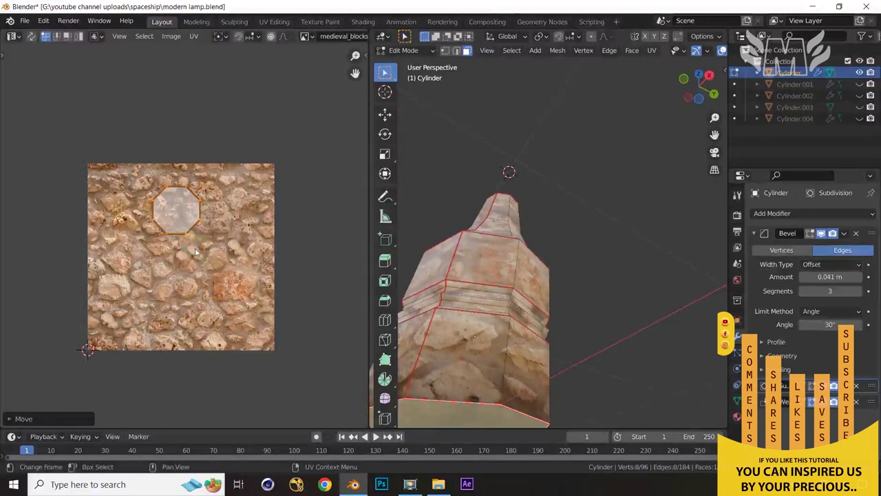
Check the bottom face's island against the full layout, reselect that face, and enlarge its octagonal UV island by about a third
{"action": "key", "text": "a"}
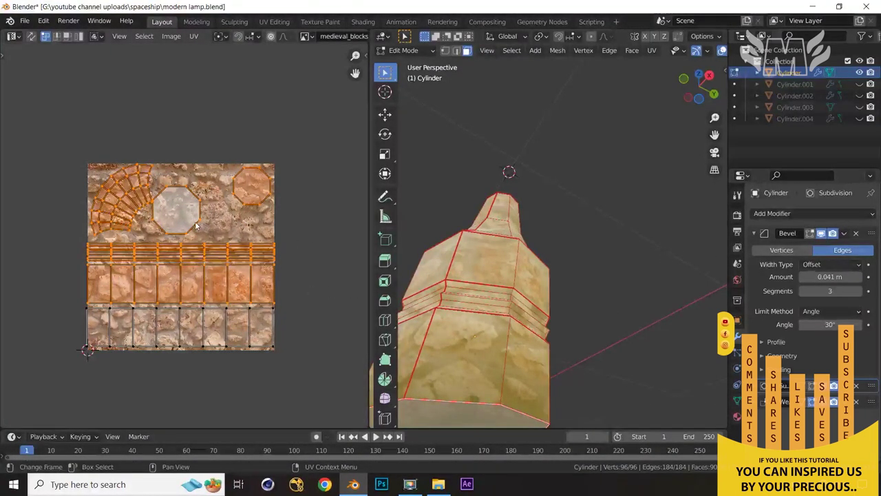
{"action": "left_click", "coordinate": [451, 413], "text": "alt"}
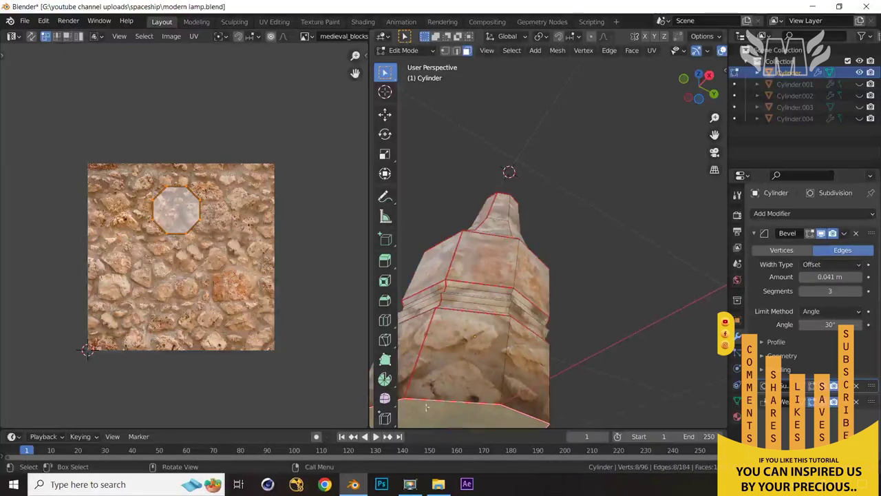
{"action": "key", "text": "s"}
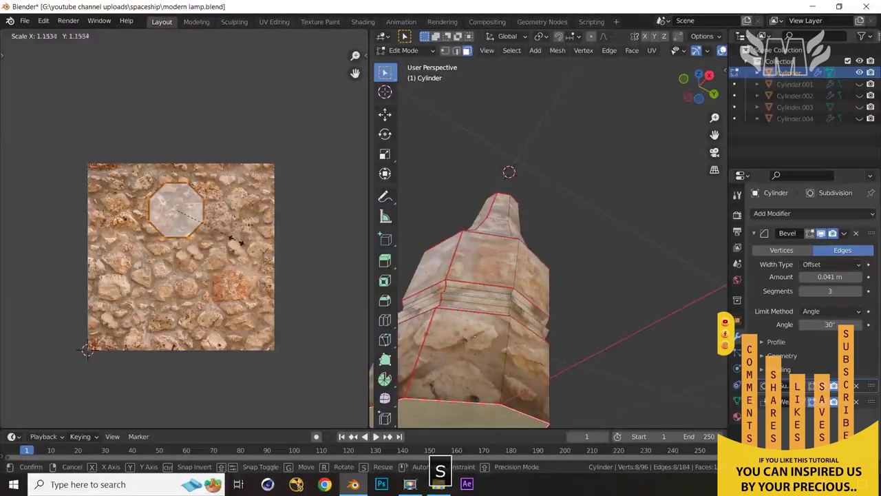
{"action": "left_click", "coordinate": [247, 241]}
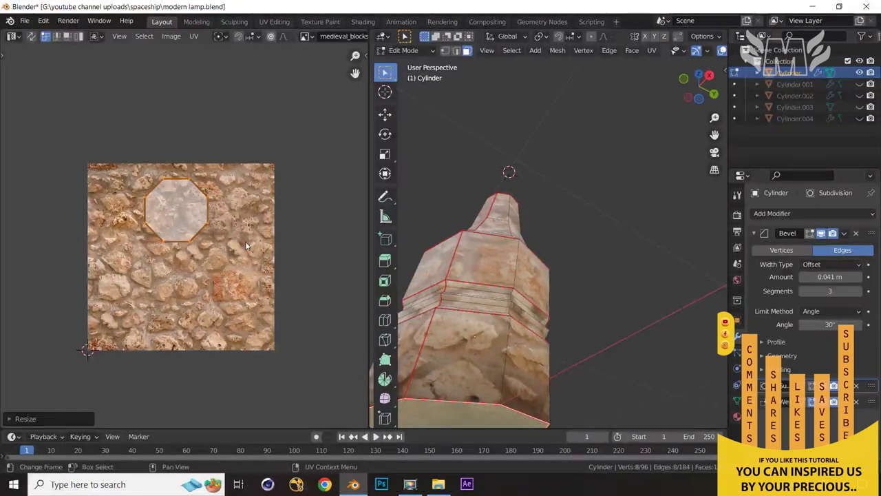
Shift the bottom face's octagonal UV island sideways toward the small octagon and check it against the full UV layout
{"action": "key", "text": "g"}
{"action": "left_click", "coordinate": [263, 241]}
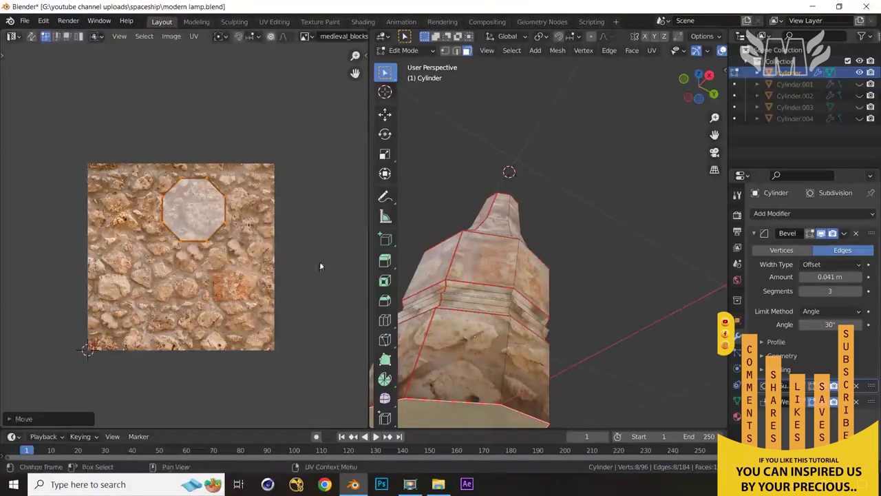
{"action": "key", "text": "a"}
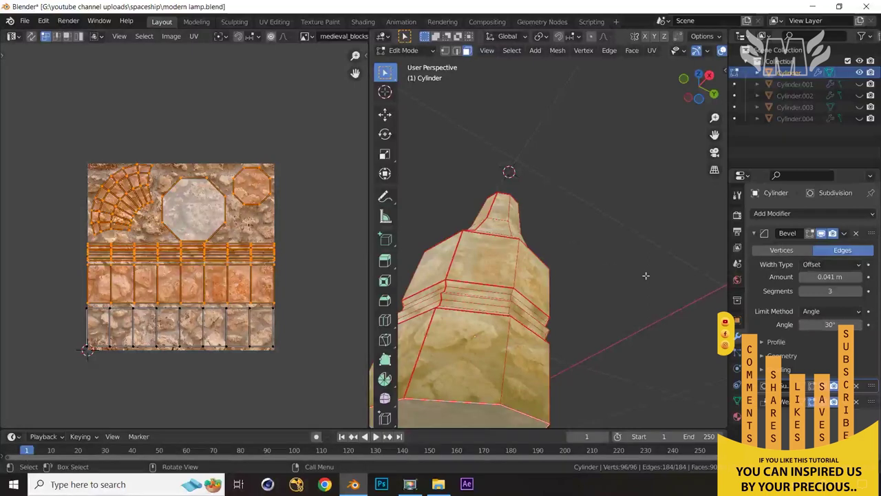
{"action": "scroll", "coordinate": [643, 271], "scroll_direction": "down", "scroll_amount": 4}
{"action": "middle_click_drag", "start_coordinate": [643, 271], "coordinate": [610, 337]}
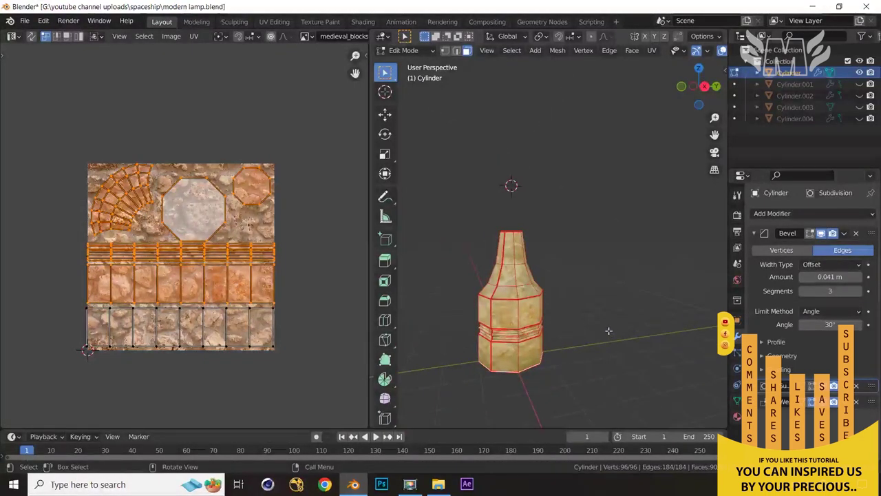
Examine the textured base in Object Mode from several angles, and its form in solid shading
{"action": "key", "text": "Tab"}
{"action": "scroll", "coordinate": [606, 327], "scroll_direction": "up", "scroll_amount": 3}
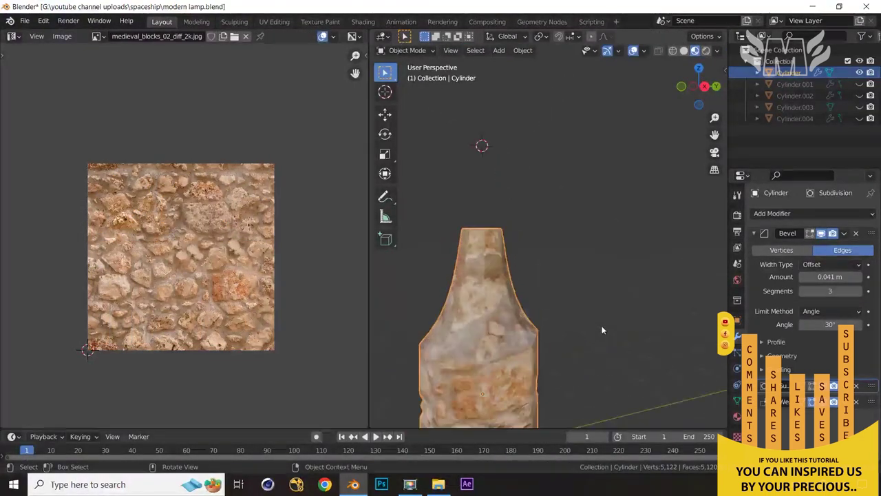
{"action": "scroll", "coordinate": [602, 331], "scroll_direction": "up", "scroll_amount": 2}
{"action": "scroll", "coordinate": [650, 286], "scroll_direction": "down", "scroll_amount": 3}
{"action": "middle_click_drag", "start_coordinate": [650, 287], "coordinate": [540, 319]}
{"action": "key", "text": "Tab"}
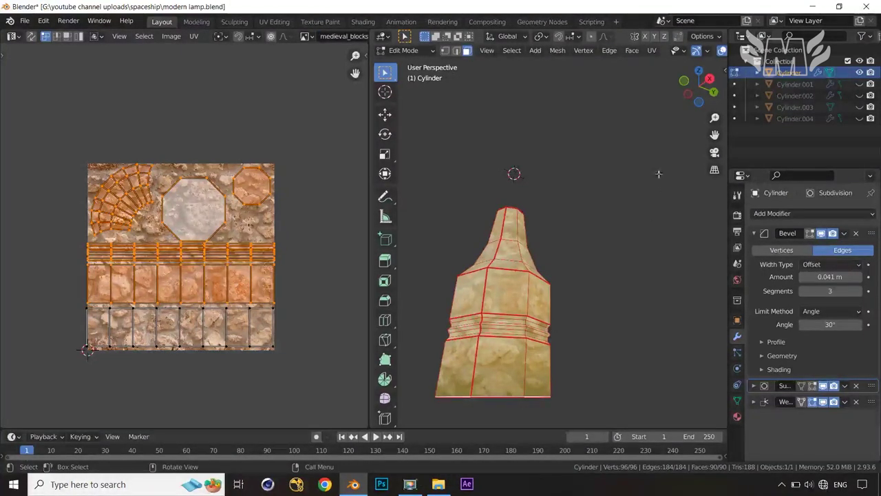
{"action": "key", "text": "Tab"}
{"action": "left_click", "coordinate": [684, 50]}
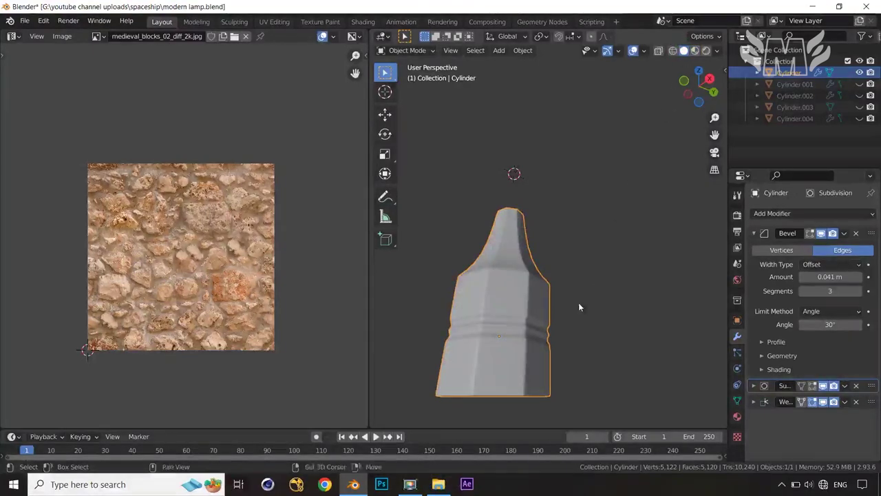
{"action": "middle_click_drag", "start_coordinate": [578, 307], "coordinate": [622, 244], "text": "shift"}
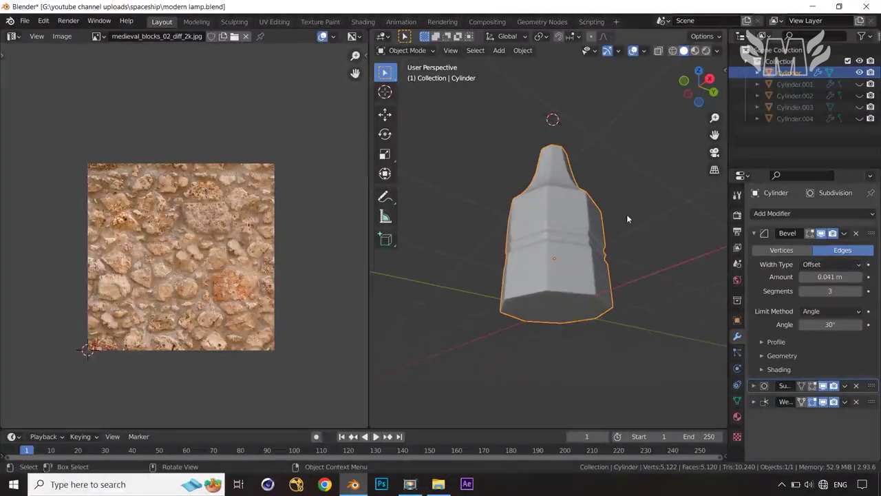
Select two edge loops within the base's grooved band and scale them inward to about 0.92
{"action": "key", "text": "Tab"}
{"action": "scroll", "coordinate": [627, 219], "scroll_direction": "up", "scroll_amount": 2}
{"action": "middle_click_drag", "start_coordinate": [627, 219], "coordinate": [590, 305]}
{"action": "scroll", "coordinate": [560, 328], "scroll_direction": "up", "scroll_amount": 2}
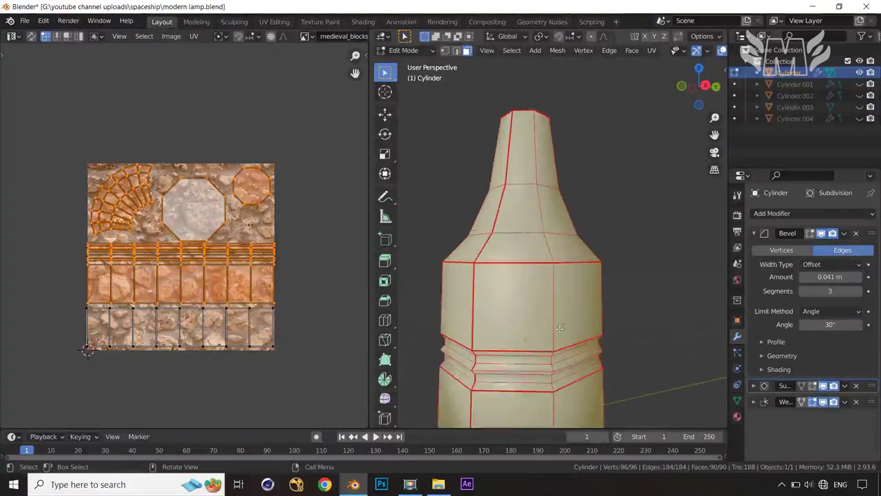
{"action": "middle_click_drag", "start_coordinate": [590, 347], "coordinate": [583, 301], "text": "shift"}
{"action": "left_click", "coordinate": [580, 295]}
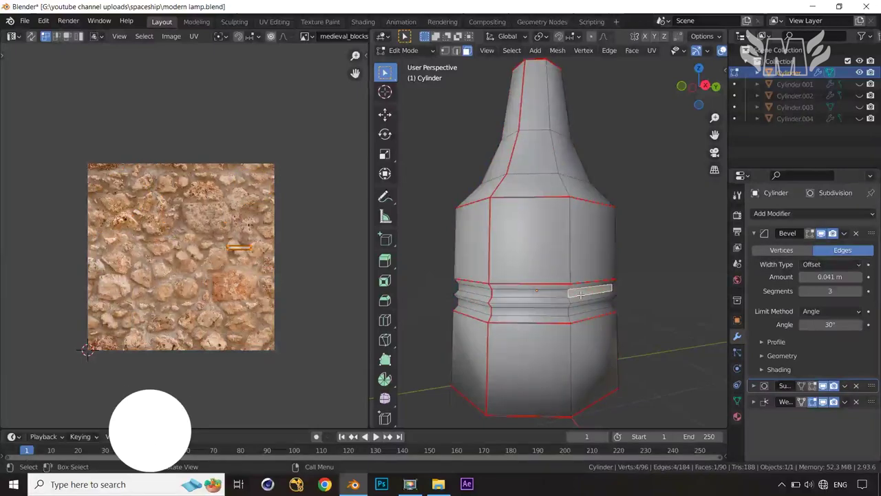
{"action": "key", "text": "2"}
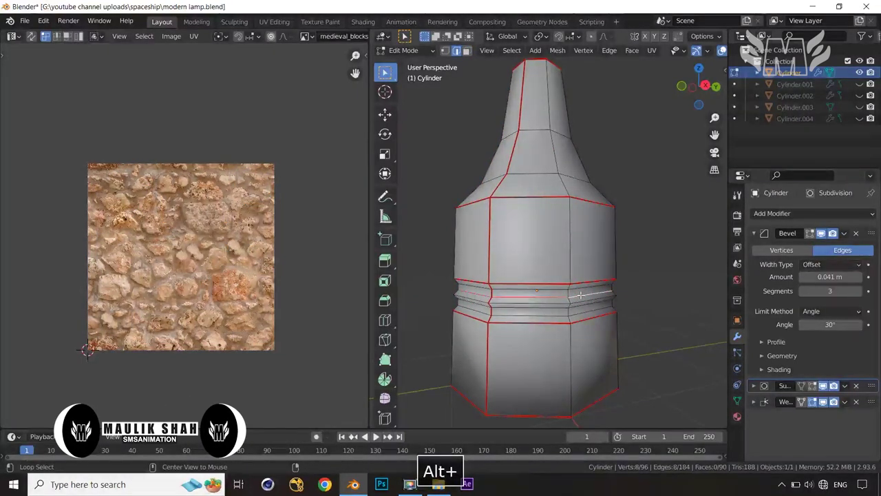
{"action": "left_click", "coordinate": [581, 295], "text": "alt+shift"}
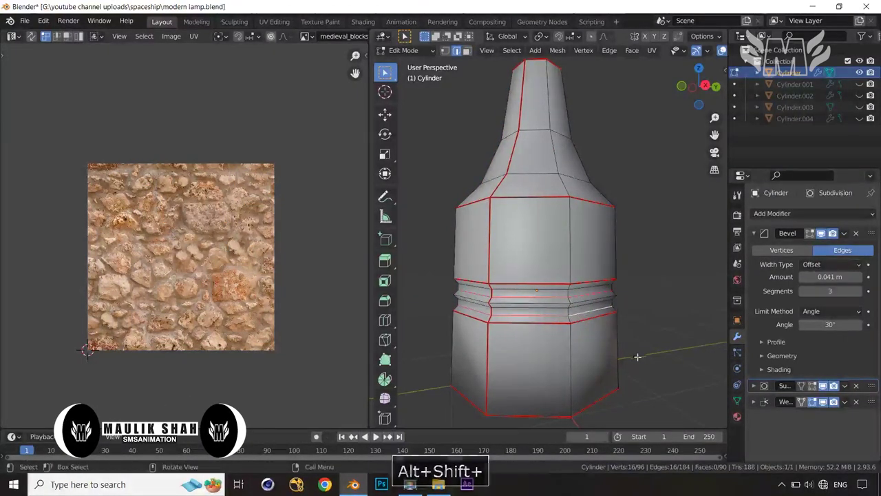
{"action": "key", "text": "s"}
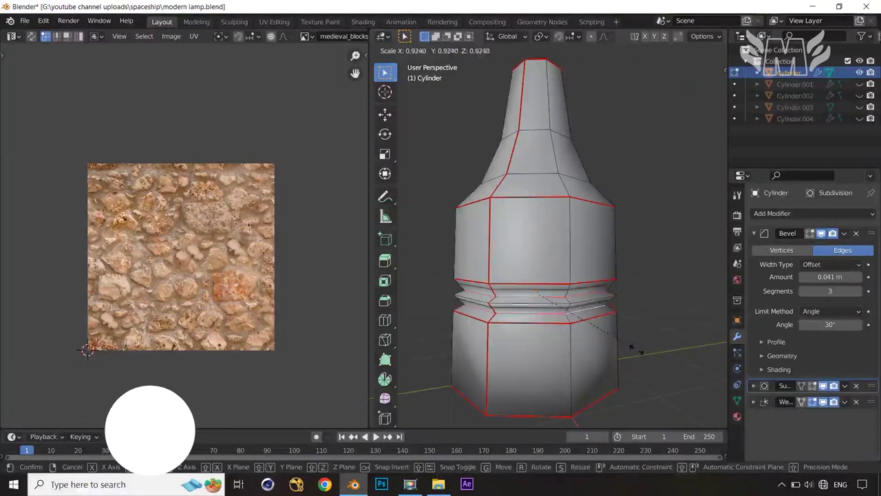
{"action": "left_click", "coordinate": [634, 350]}
Inspect the deepened groove in Object Mode, in both solid and textured Material Preview shading
{"action": "key", "text": "Tab"}
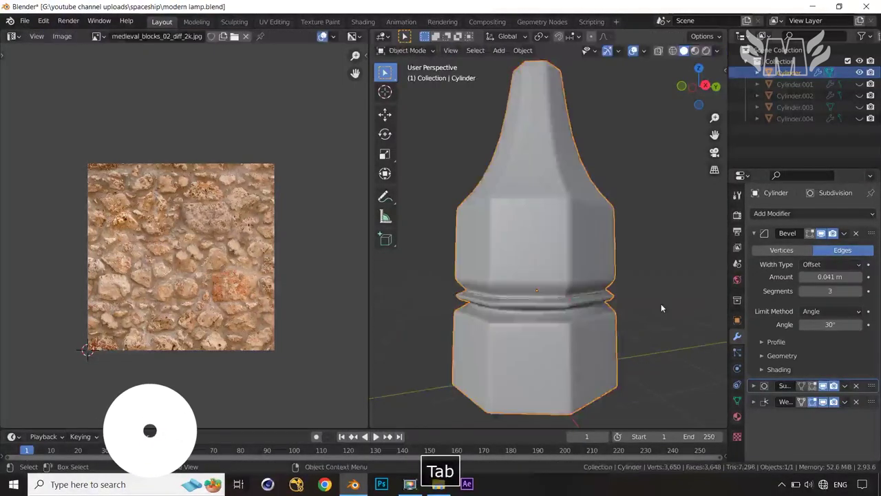
{"action": "middle_click_drag", "start_coordinate": [642, 291], "coordinate": [612, 304]}
{"action": "scroll", "coordinate": [612, 304], "scroll_direction": "down", "scroll_amount": 1}
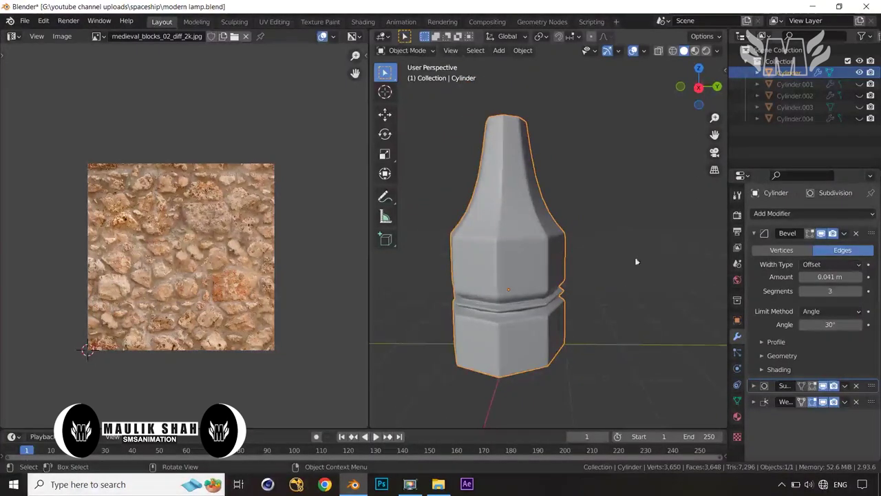
{"action": "left_click", "coordinate": [696, 51]}
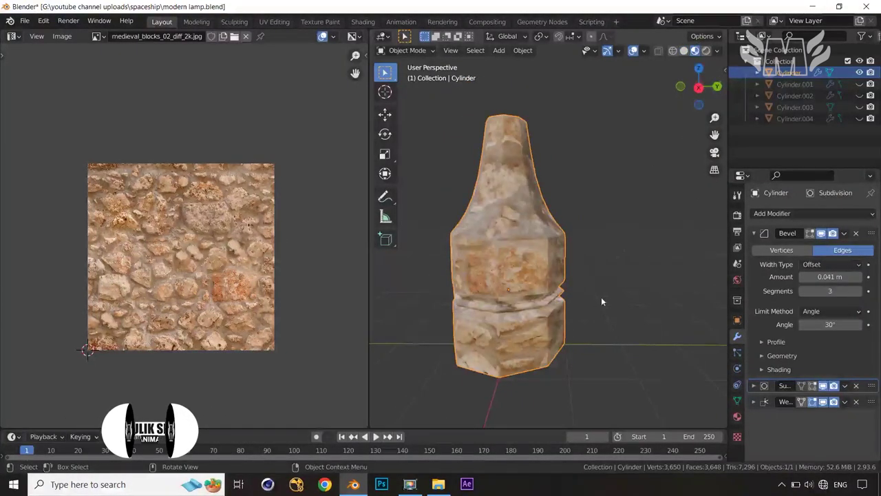
{"action": "middle_click_drag", "start_coordinate": [601, 296], "coordinate": [600, 329]}
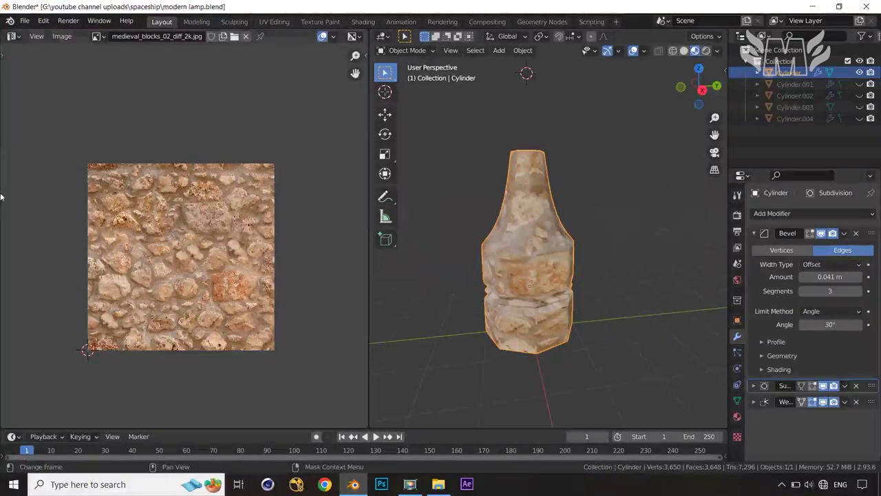
Show the base's material in the Shader Editor and duplicate the diffuse image texture node beneath the original
{"action": "left_click", "coordinate": [12, 36]}
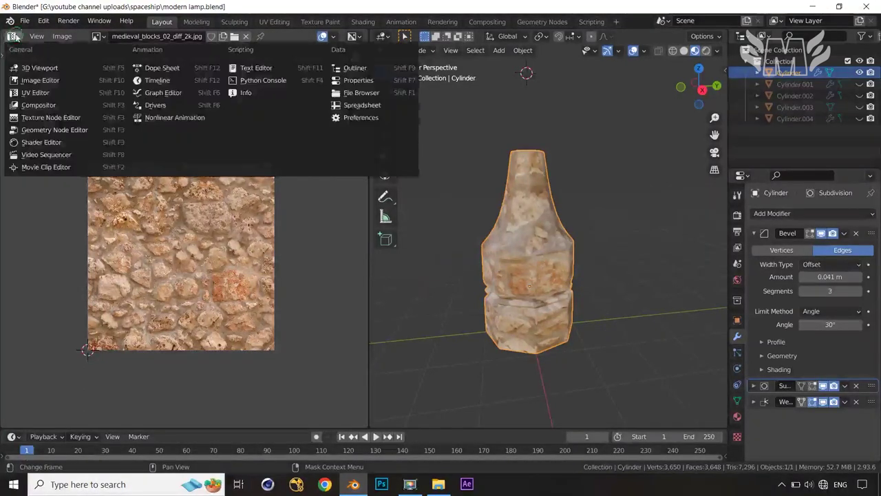
{"action": "left_click", "coordinate": [50, 141]}
{"action": "middle_click_drag", "start_coordinate": [169, 252], "coordinate": [166, 183]}
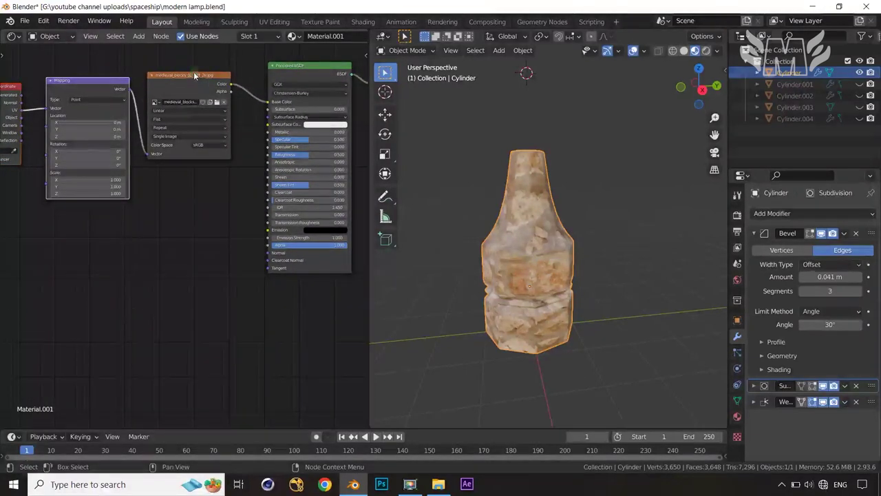
{"action": "left_click", "coordinate": [194, 72]}
{"action": "key", "text": "shift+d"}
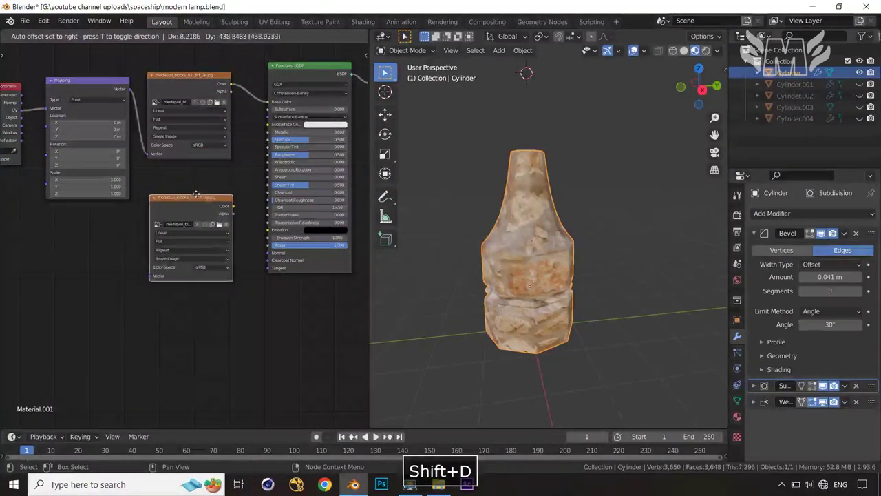
{"action": "left_click", "coordinate": [198, 193]}
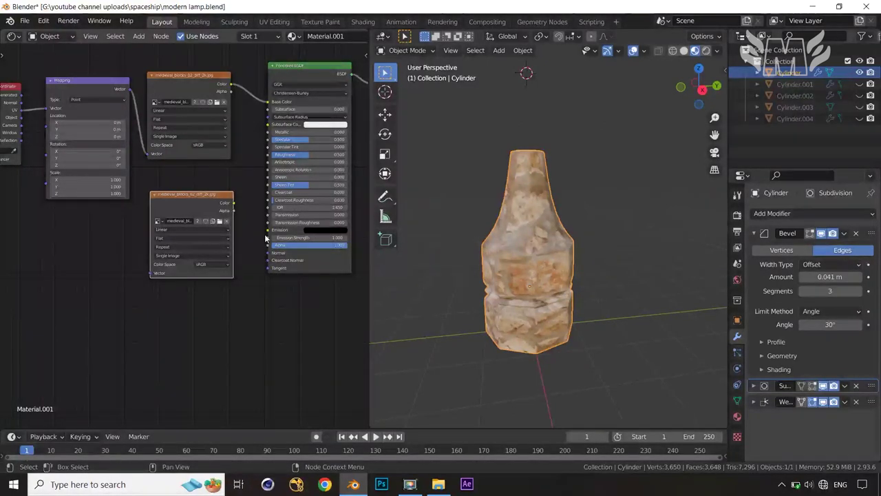
Unlink the duplicate texture node's image, connect its Color output to the Principled BSDF's Roughness, and place it under the diffuse node
{"action": "left_click", "coordinate": [226, 221]}
{"action": "key", "text": "g"}
{"action": "left_click", "coordinate": [219, 246]}
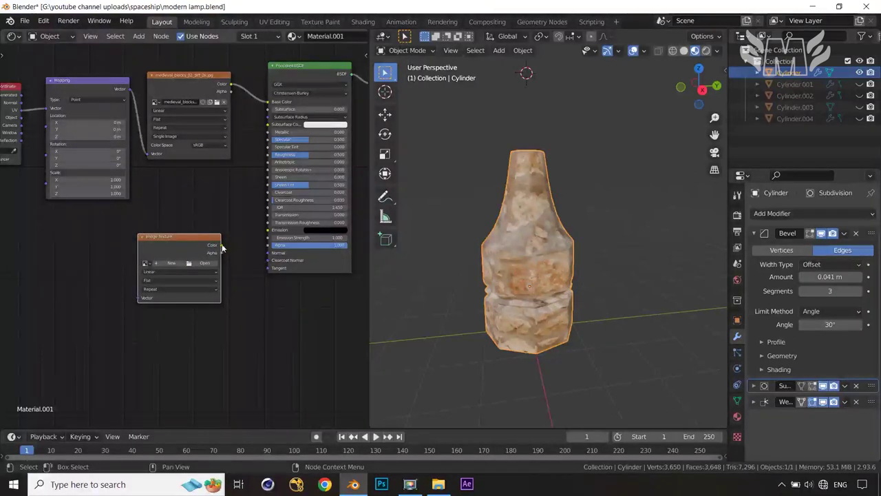
{"action": "left_click_drag", "start_coordinate": [265, 157], "coordinate": [267, 154]}
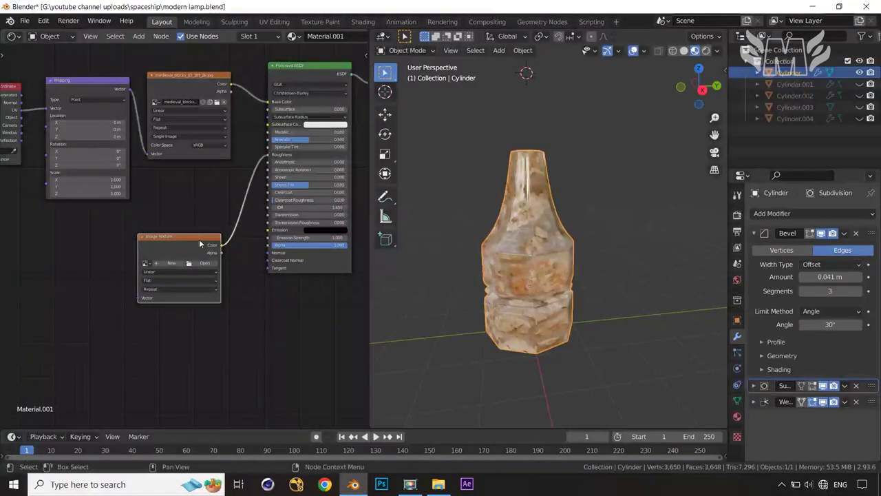
{"action": "key", "text": "g"}
{"action": "left_click", "coordinate": [214, 204]}
Move the Texture Coordinate and Mapping nodes together farther away from the image texture nodes
{"action": "middle_click_drag", "start_coordinate": [174, 230], "coordinate": [242, 257]}
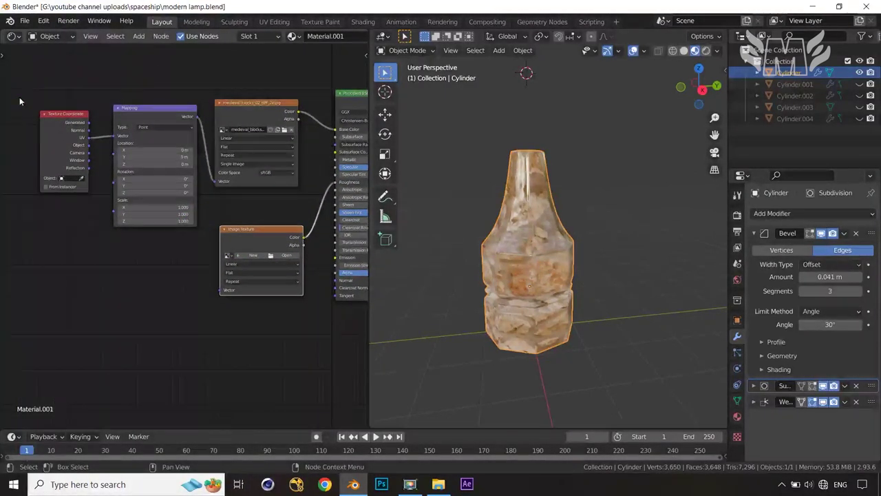
{"action": "left_click_drag", "start_coordinate": [20, 101], "coordinate": [207, 237]}
{"action": "key", "text": "g"}
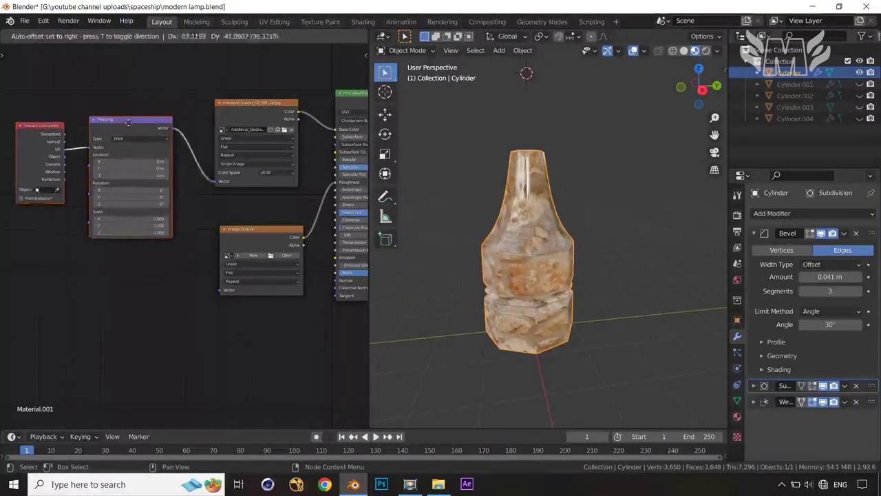
{"action": "left_click", "coordinate": [69, 122]}
Space the Principled BSDF and Material Output nodes farther from the texture nodes, with the output lower than before
{"action": "middle_click_drag", "start_coordinate": [177, 167], "coordinate": [47, 170]}
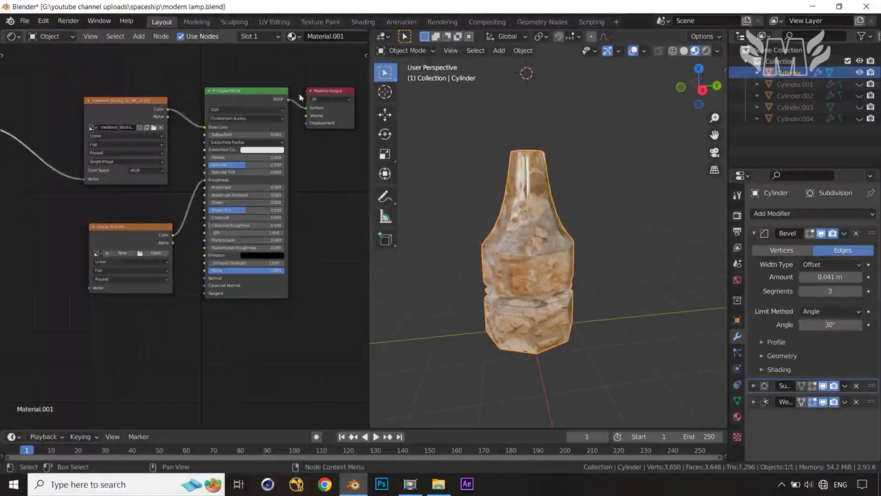
{"action": "left_click", "coordinate": [334, 103]}
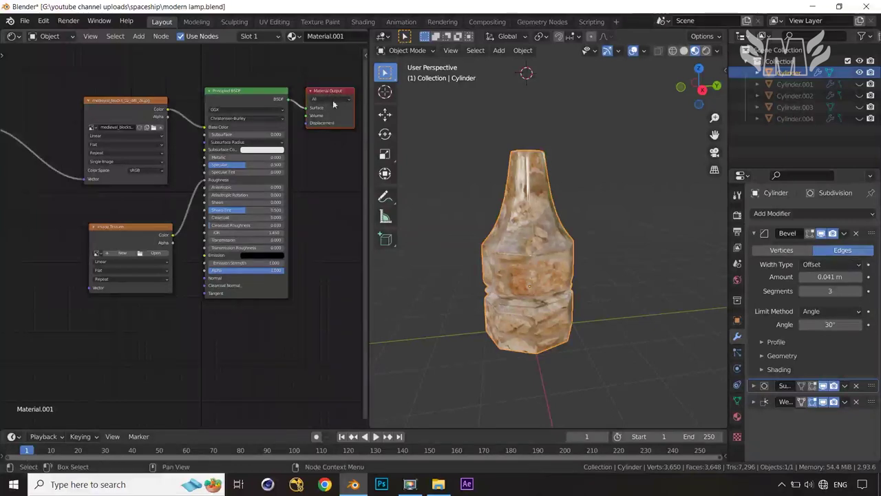
{"action": "left_click_drag", "start_coordinate": [334, 103], "coordinate": [359, 214]}
{"action": "middle_click_drag", "start_coordinate": [254, 103], "coordinate": [151, 101]}
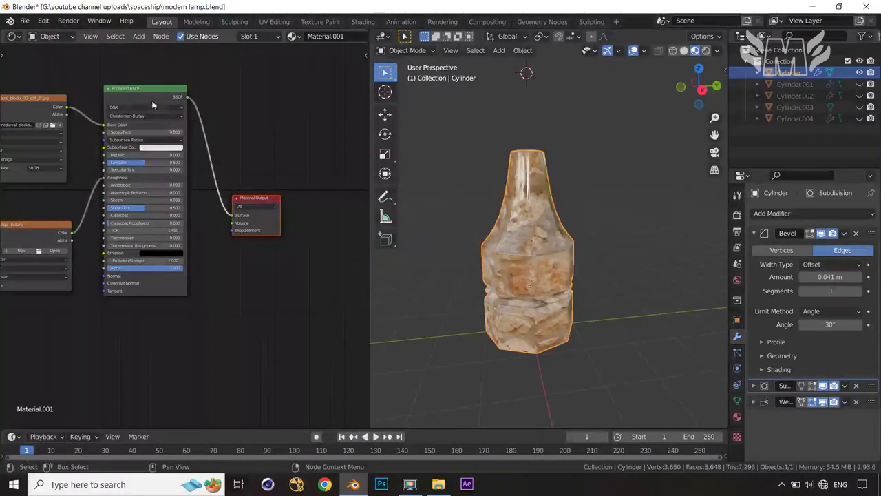
{"action": "left_click_drag", "start_coordinate": [152, 101], "coordinate": [193, 85]}
{"action": "left_click_drag", "start_coordinate": [258, 202], "coordinate": [329, 171]}
Link the Mapping node's Vector output to the empty image texture node's Vector input
{"action": "middle_click_drag", "start_coordinate": [210, 155], "coordinate": [302, 157]}
{"action": "scroll", "coordinate": [202, 212], "scroll_direction": "down", "scroll_amount": 1}
{"action": "scroll", "coordinate": [187, 237], "scroll_direction": "down", "scroll_amount": 1}
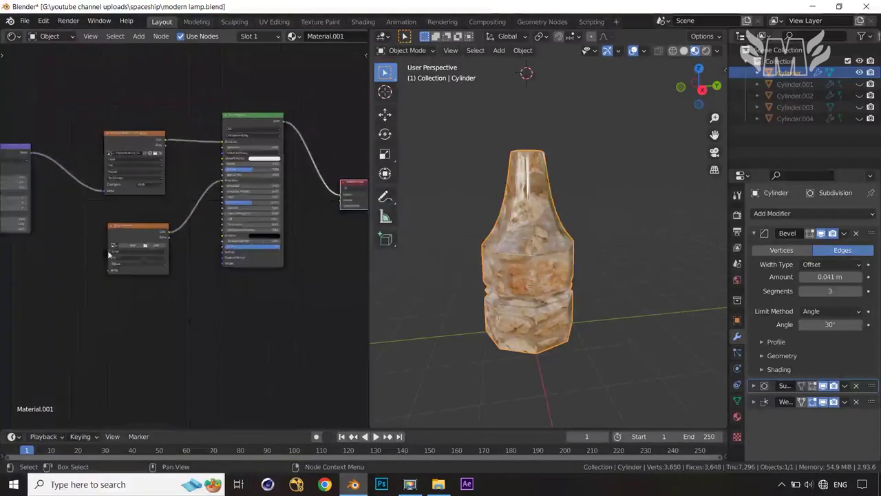
{"action": "left_click_drag", "start_coordinate": [30, 152], "coordinate": [109, 270]}
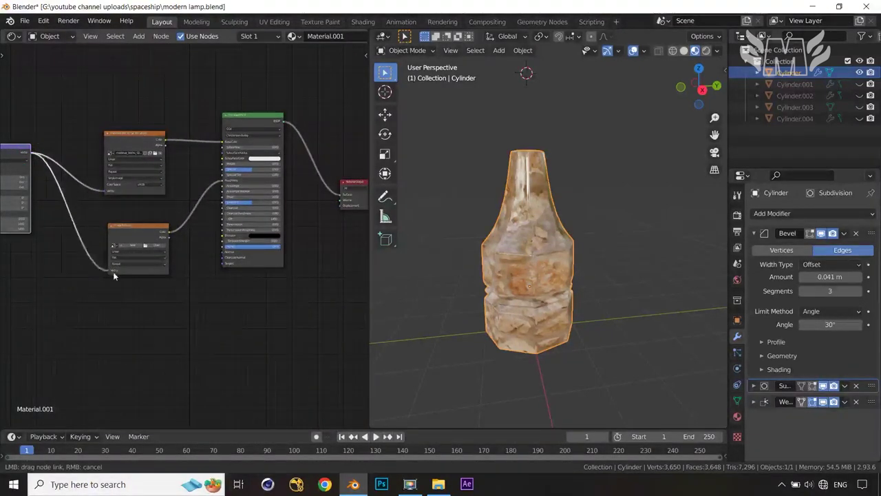
Load medieval_blocks_02_rough_2k.jpg from the textures folder into the empty texture node and set its color space to Non-Color
{"action": "left_click", "coordinate": [154, 246]}
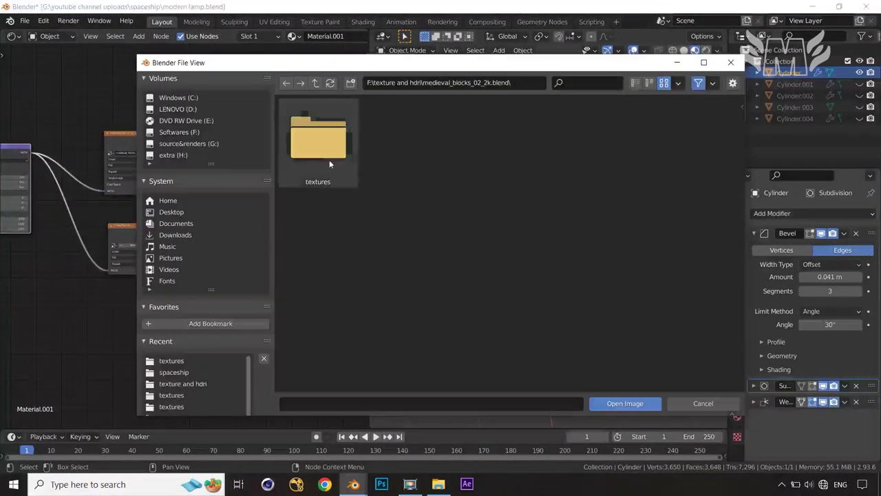
{"action": "double_click", "coordinate": [324, 155]}
{"action": "left_click", "coordinate": [554, 150]}
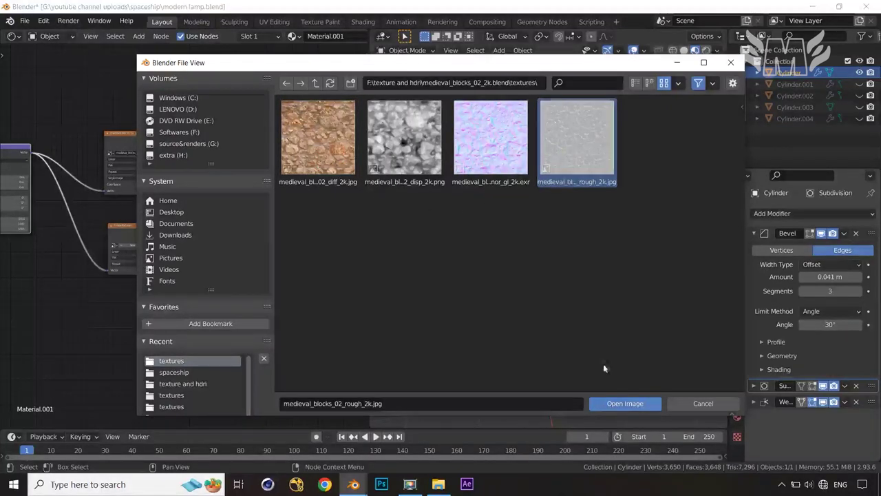
{"action": "left_click", "coordinate": [624, 404]}
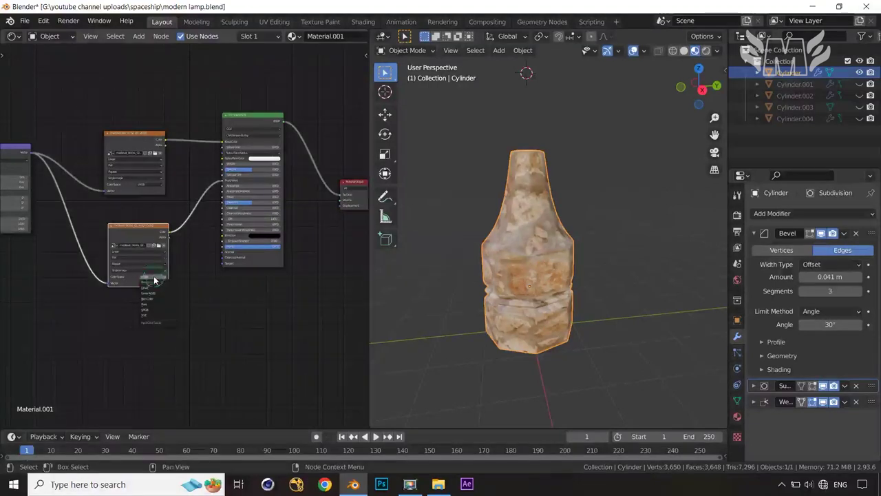
{"action": "left_click", "coordinate": [159, 300]}
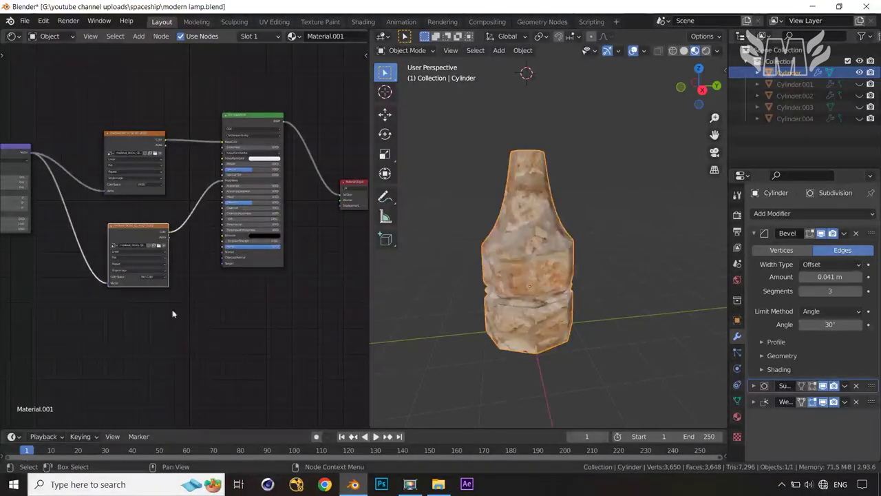
Duplicate the roughness texture node and place the copy directly below it
{"action": "key", "text": "shift+d"}
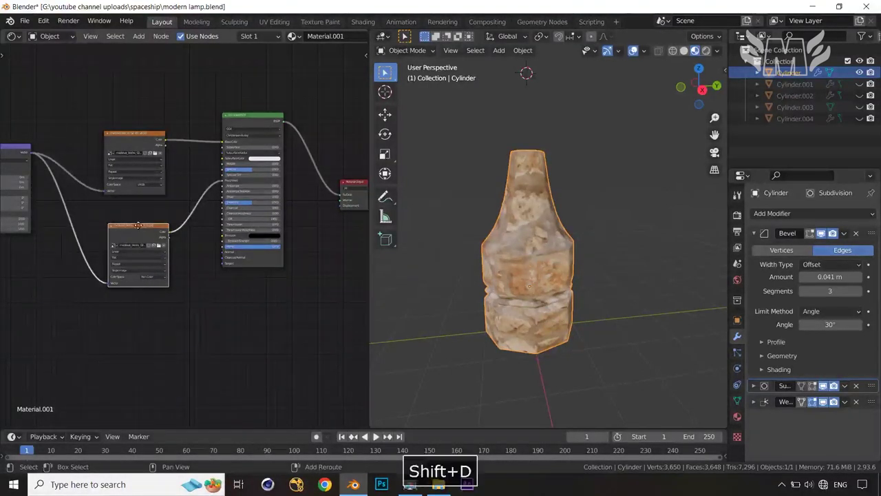
{"action": "left_click", "coordinate": [137, 310]}
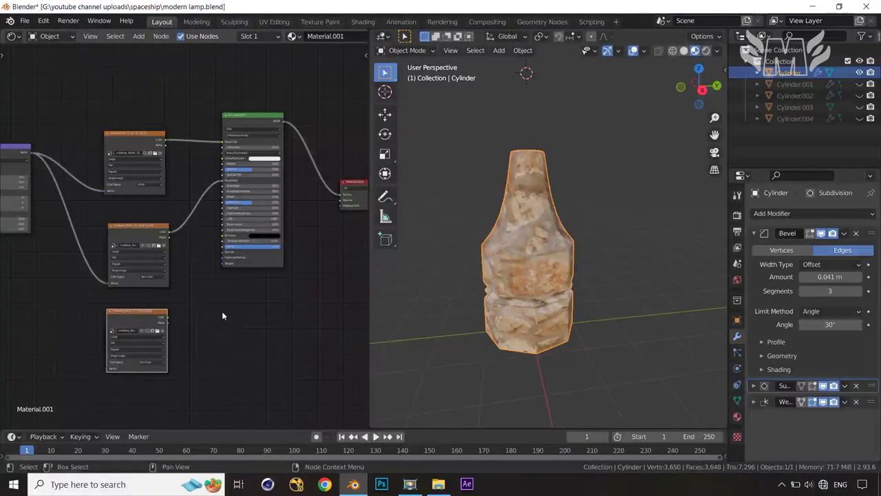
Add a Normal Map node and place it beside the lowest image texture node
{"action": "key", "text": "shift+a"}
{"action": "left_click", "coordinate": [222, 311]}
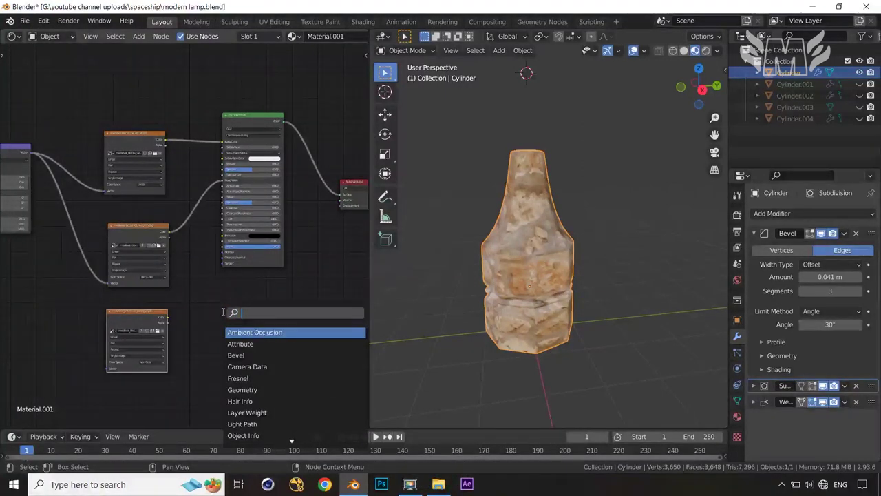
{"action": "type", "text": "NORMAL"}
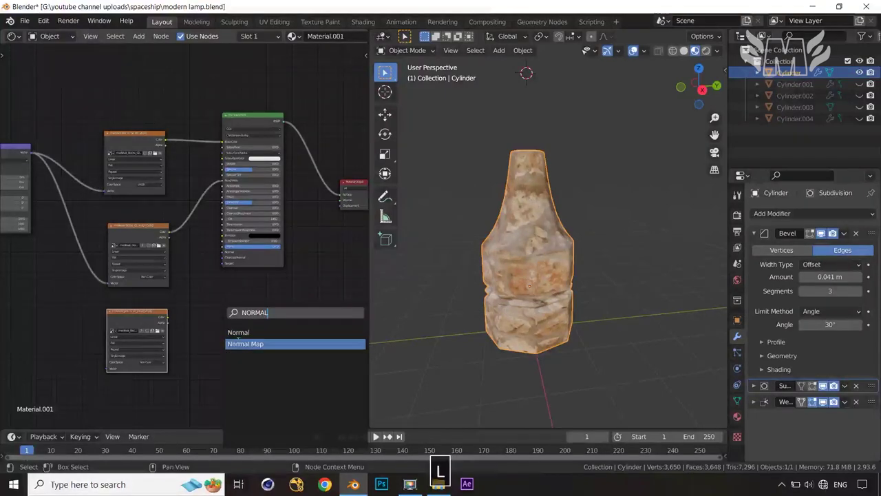
{"action": "left_click", "coordinate": [245, 343]}
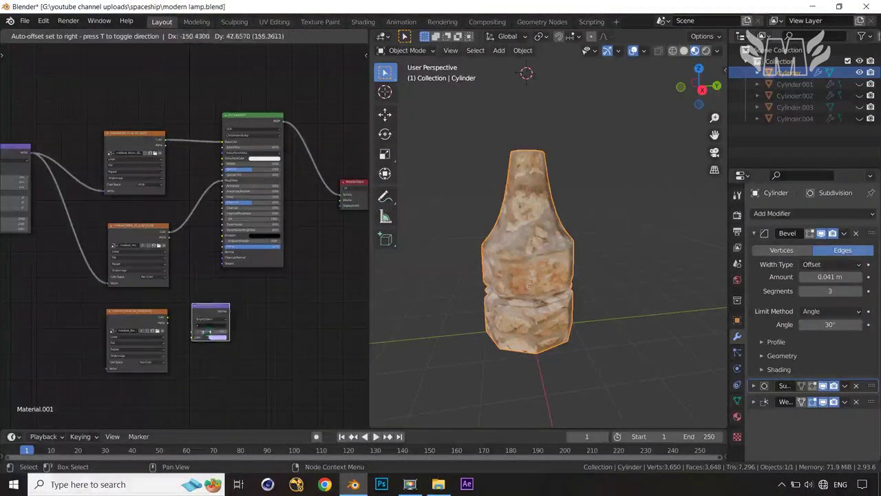
{"action": "left_click", "coordinate": [227, 337]}
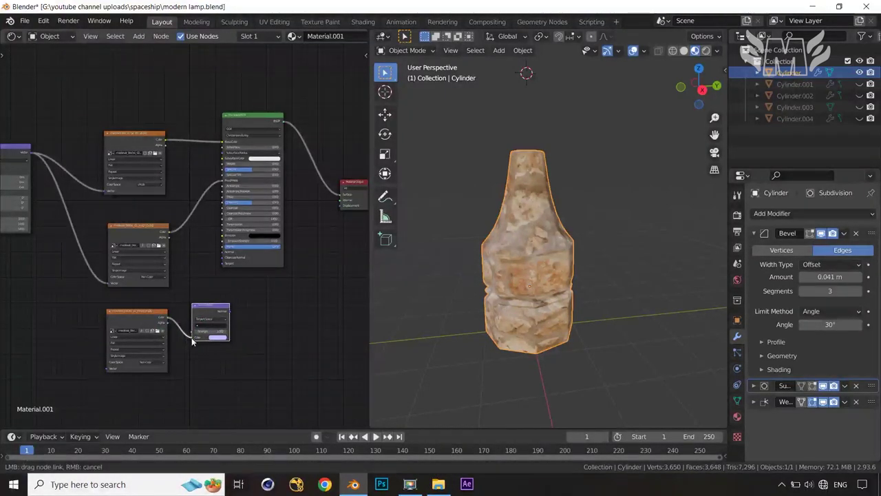
Link Mapping's Vector to the lowest texture, its Color to the Normal Map's Color, and Normal to the Principled BSDF's Normal, then space that shader farther from the textures
{"action": "left_click_drag", "start_coordinate": [30, 152], "coordinate": [106, 370]}
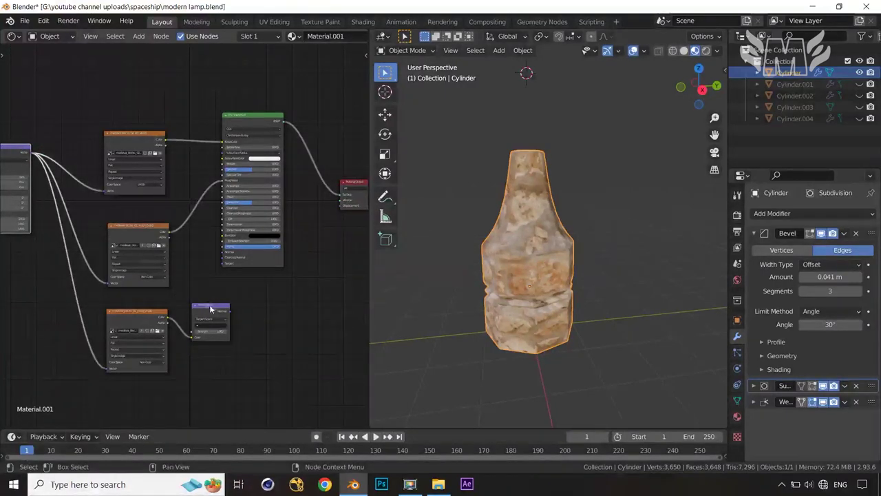
{"action": "mouse_move", "coordinate": [231, 311]}
{"action": "left_mouse_down"}
{"action": "mouse_move", "coordinate": [204, 263]}
{"action": "mouse_move", "coordinate": [219, 252]}
{"action": "left_mouse_up"}
{"action": "left_click_drag", "start_coordinate": [260, 121], "coordinate": [289, 123]}
Replace the roughness image in the lowest texture node with medieval_blocks_02_nor_gl_2k.exr from the textures folder
{"action": "scroll", "coordinate": [582, 261], "scroll_direction": "up", "scroll_amount": 3}
{"action": "middle_click_drag", "start_coordinate": [577, 259], "coordinate": [608, 221]}
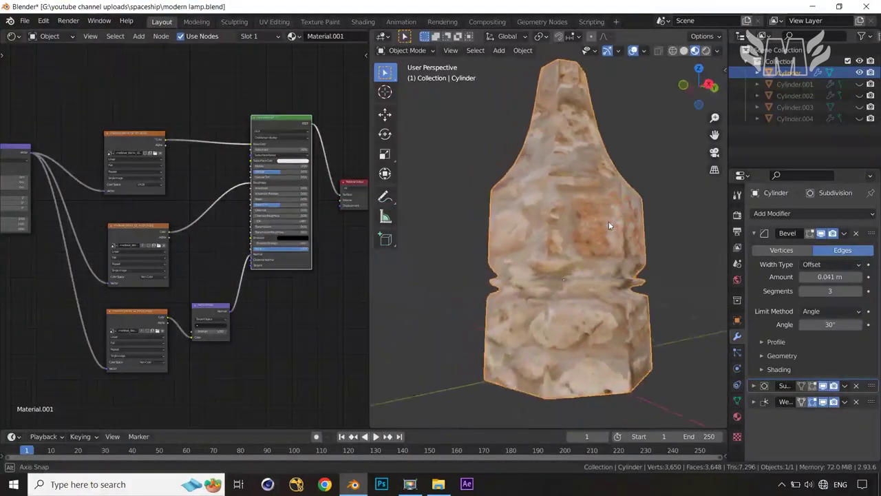
{"action": "scroll", "coordinate": [242, 360], "scroll_direction": "up", "scroll_amount": 2}
{"action": "middle_click_drag", "start_coordinate": [242, 360], "coordinate": [240, 248]}
{"action": "scroll", "coordinate": [241, 247], "scroll_direction": "up", "scroll_amount": 2}
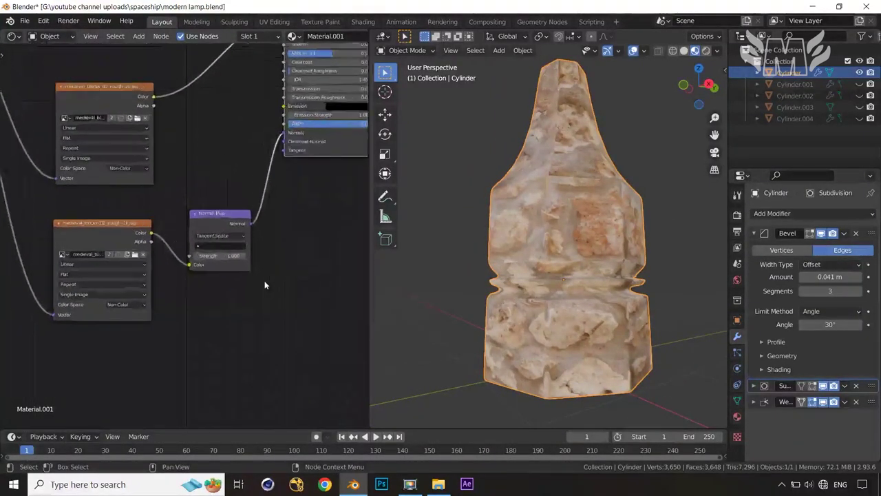
{"action": "left_click", "coordinate": [140, 256]}
{"action": "middle_click_drag", "start_coordinate": [140, 252], "coordinate": [143, 284]}
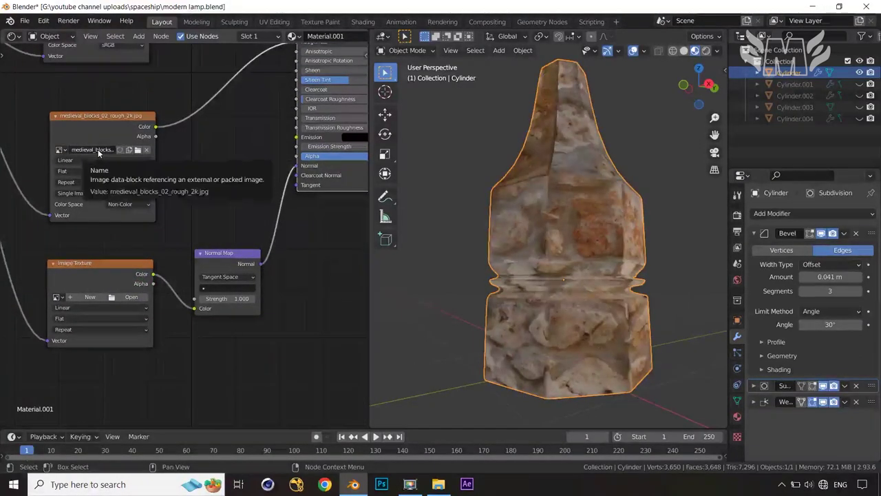
{"action": "left_click", "coordinate": [131, 296]}
{"action": "left_click", "coordinate": [505, 166]}
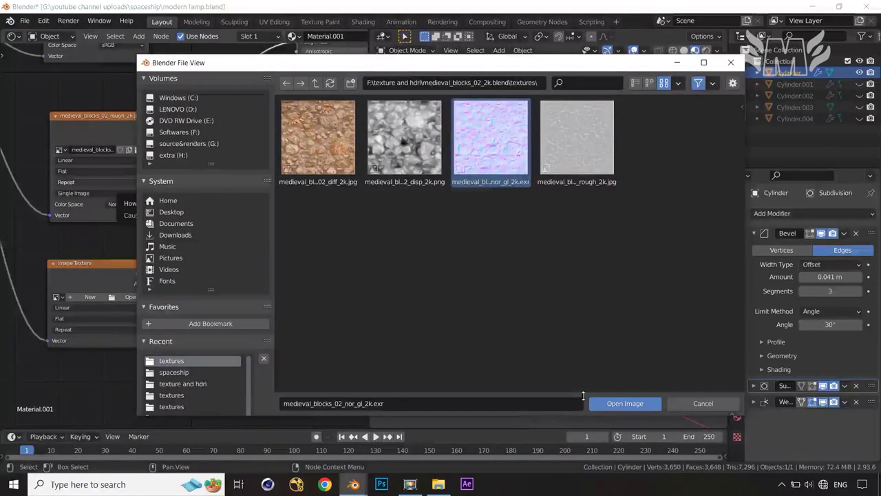
{"action": "left_click", "coordinate": [609, 403]}
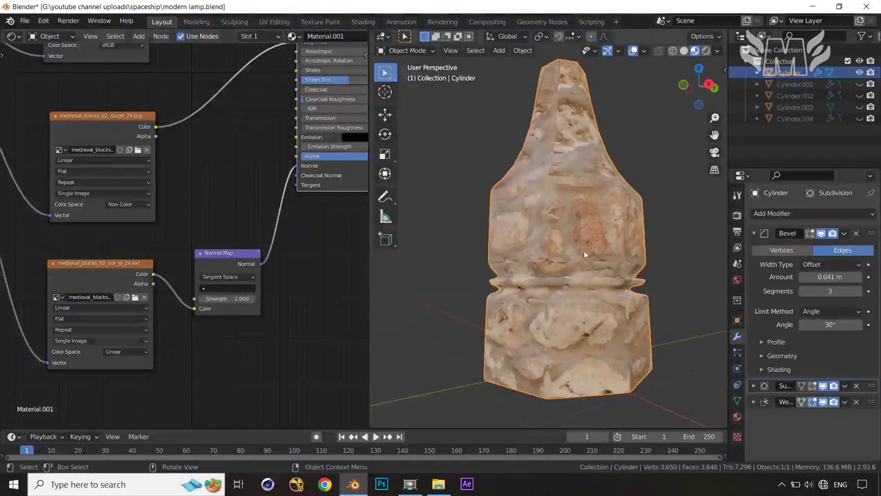
Set the normal texture's color space to Non-Color and the Normal Map strength to 1.2
{"action": "middle_click_drag", "start_coordinate": [593, 301], "coordinate": [587, 326]}
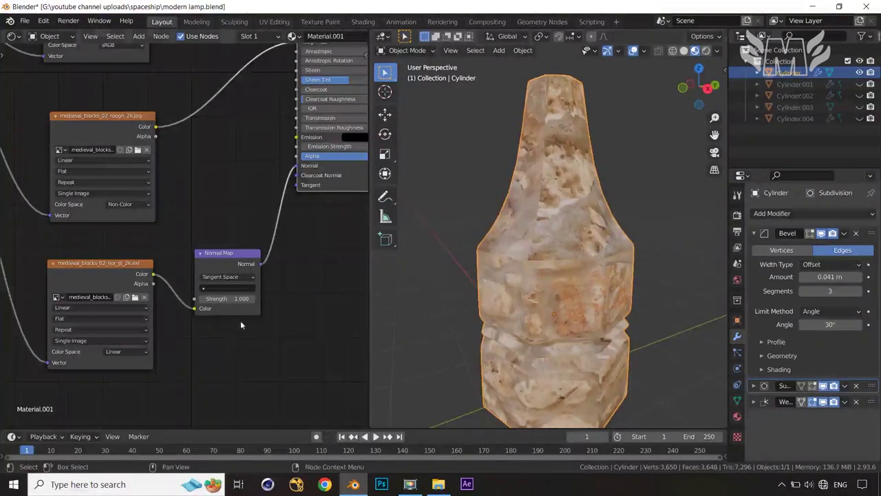
{"action": "left_click", "coordinate": [142, 353]}
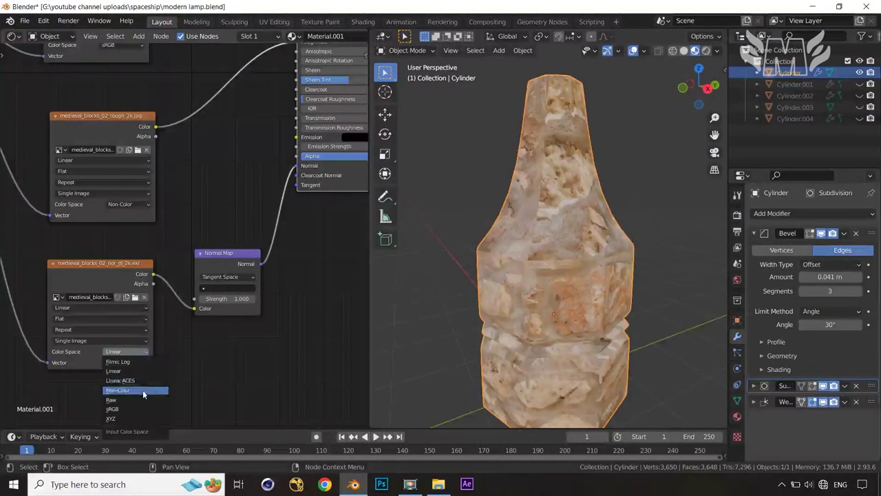
{"action": "left_click", "coordinate": [144, 390]}
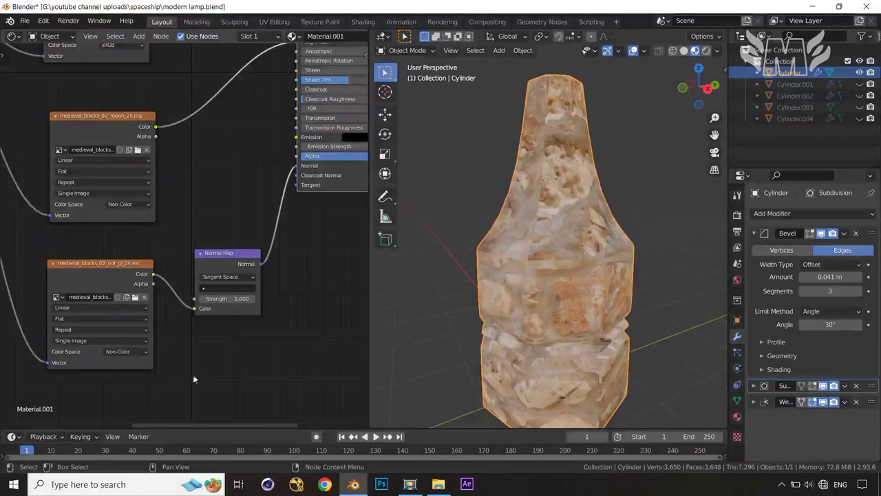
{"action": "mouse_move", "coordinate": [228, 298]}
{"action": "left_mouse_down"}
{"action": "mouse_move", "coordinate": [252, 298]}
{"action": "mouse_move", "coordinate": [220, 298]}
{"action": "mouse_move", "coordinate": [235, 298]}
{"action": "left_mouse_up"}
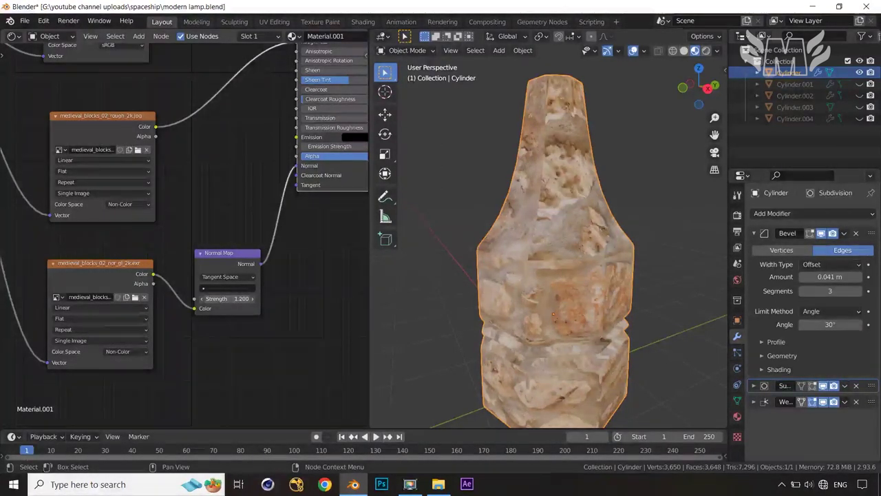
Examine the textured lamp base from several angles and look over the complete node network
{"action": "middle_click_drag", "start_coordinate": [565, 262], "coordinate": [468, 241]}
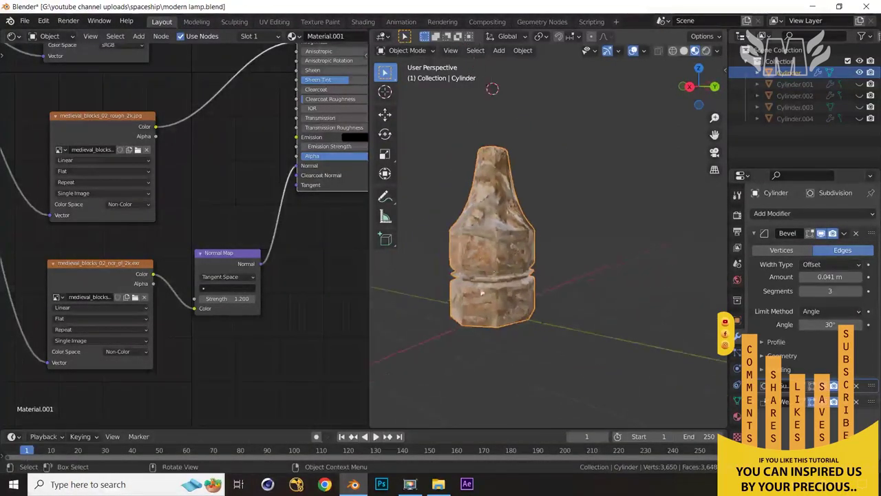
{"action": "middle_click_drag", "start_coordinate": [291, 365], "coordinate": [247, 320]}
{"action": "scroll", "coordinate": [247, 320], "scroll_direction": "down", "scroll_amount": 3}
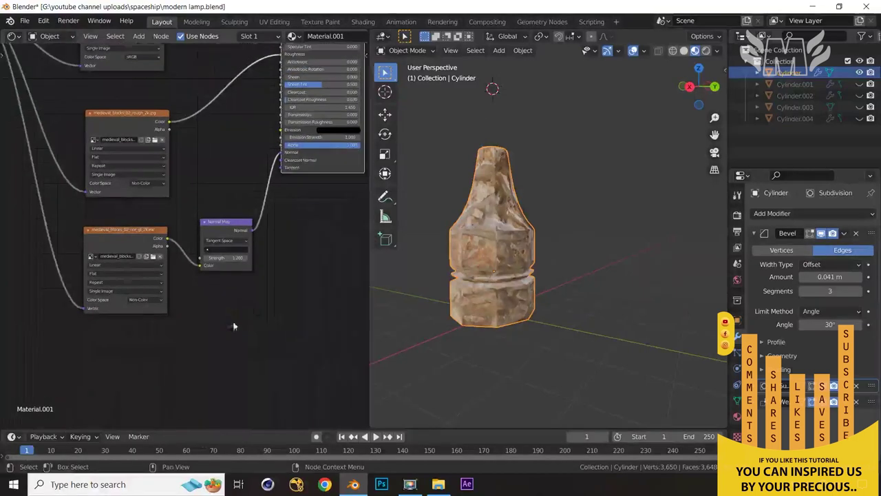
{"action": "scroll", "coordinate": [229, 326], "scroll_direction": "down", "scroll_amount": 2}
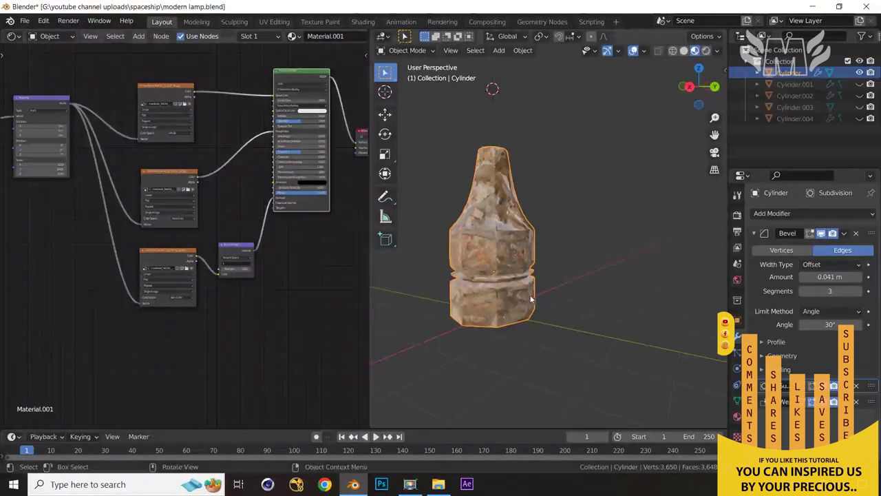
{"action": "mouse_move", "coordinate": [592, 337]}
{"action": "middle_mouse_down"}
{"action": "mouse_move", "coordinate": [684, 334]}
{"action": "mouse_move", "coordinate": [599, 288]}
{"action": "mouse_move", "coordinate": [522, 297]}
{"action": "mouse_move", "coordinate": [496, 311]}
{"action": "mouse_move", "coordinate": [572, 294]}
{"action": "mouse_move", "coordinate": [598, 326]}
{"action": "middle_mouse_up"}
{"action": "scroll", "coordinate": [238, 322], "scroll_direction": "down", "scroll_amount": 3}
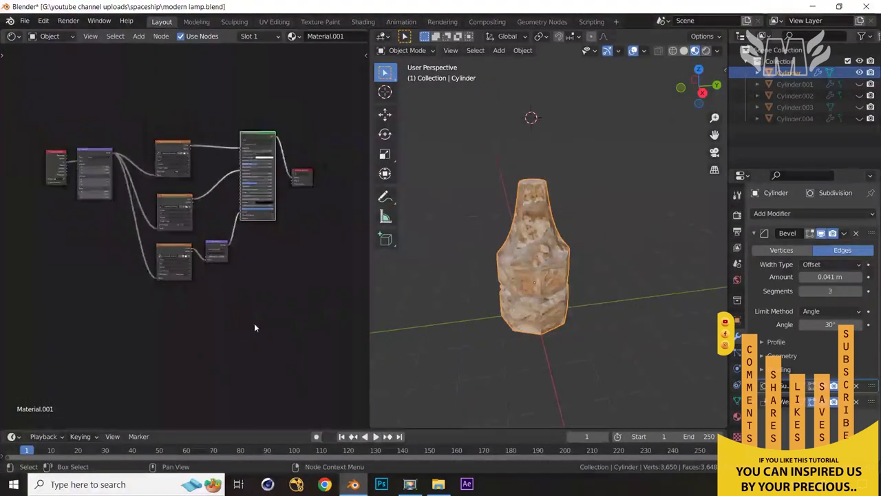
{"action": "scroll", "coordinate": [242, 328], "scroll_direction": "up", "scroll_amount": 1}
{"action": "scroll", "coordinate": [561, 337], "scroll_direction": "up", "scroll_amount": 2}
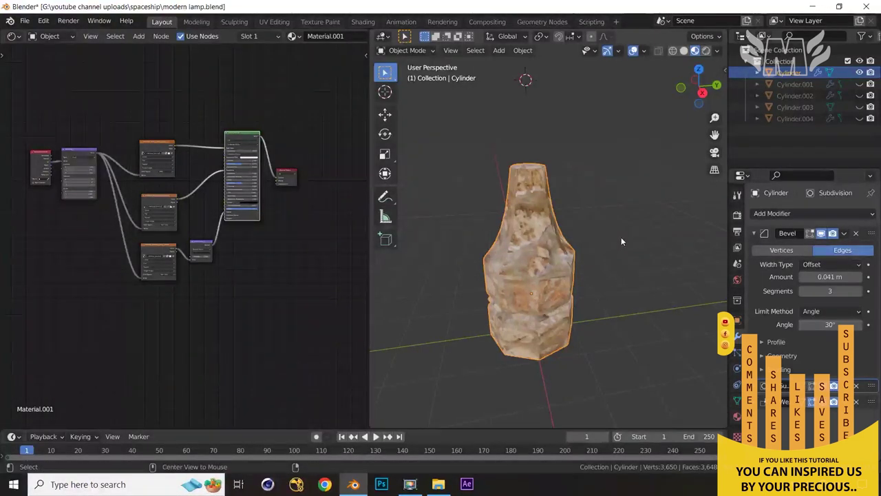
Reveal all hidden lamp parts and hide only the lampshade
{"action": "key", "text": "alt+h"}
{"action": "scroll", "coordinate": [621, 243], "scroll_direction": "down", "scroll_amount": 3}
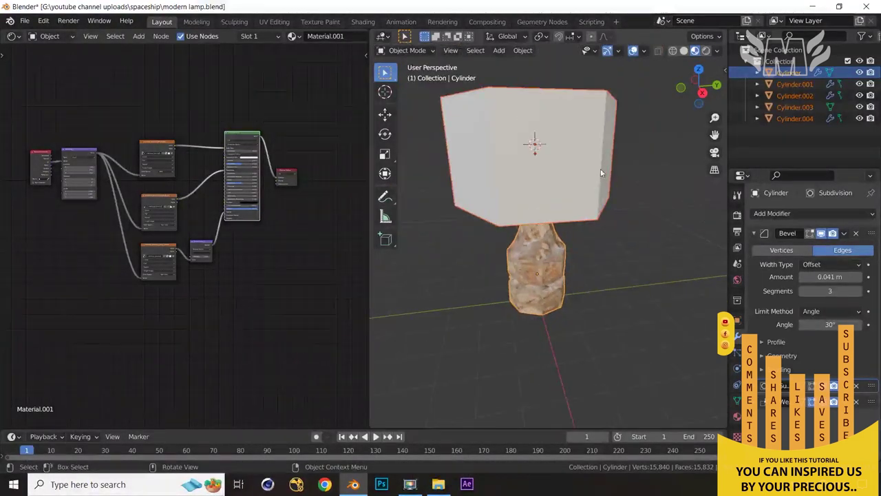
{"action": "left_click", "coordinate": [600, 168]}
{"action": "key", "text": "h"}
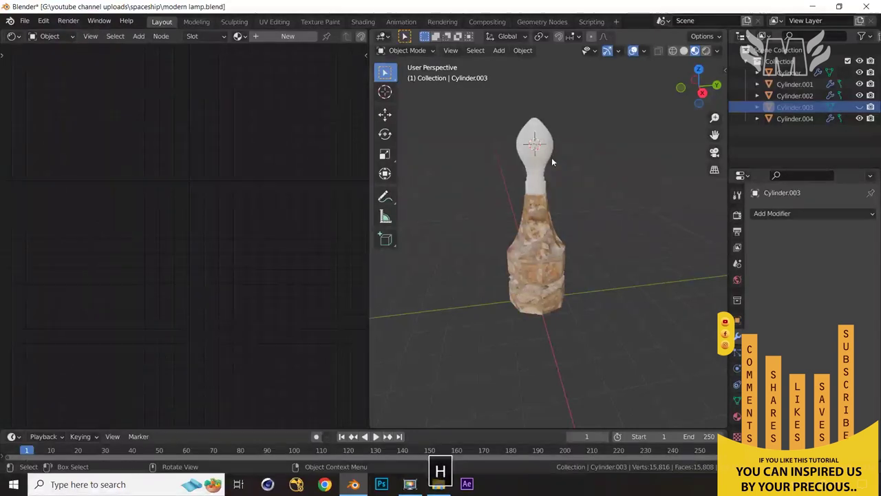
Create a new material for the small collar beneath the bulb and set its Metallic to 1.0
{"action": "left_click", "coordinate": [534, 186]}
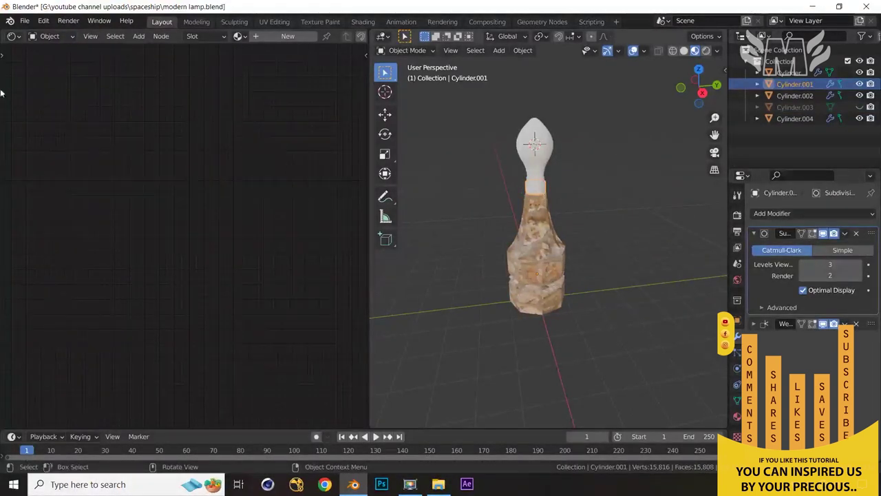
{"action": "left_click", "coordinate": [288, 36]}
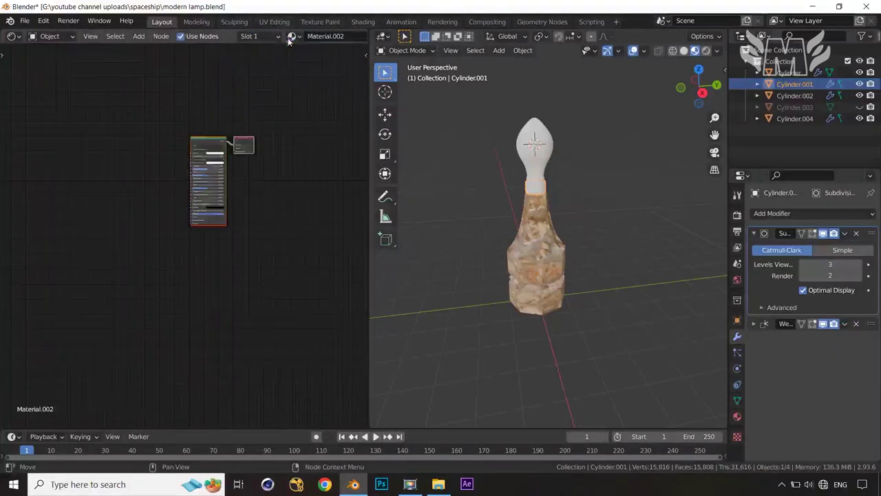
{"action": "middle_click_drag", "start_coordinate": [216, 184], "coordinate": [137, 263]}
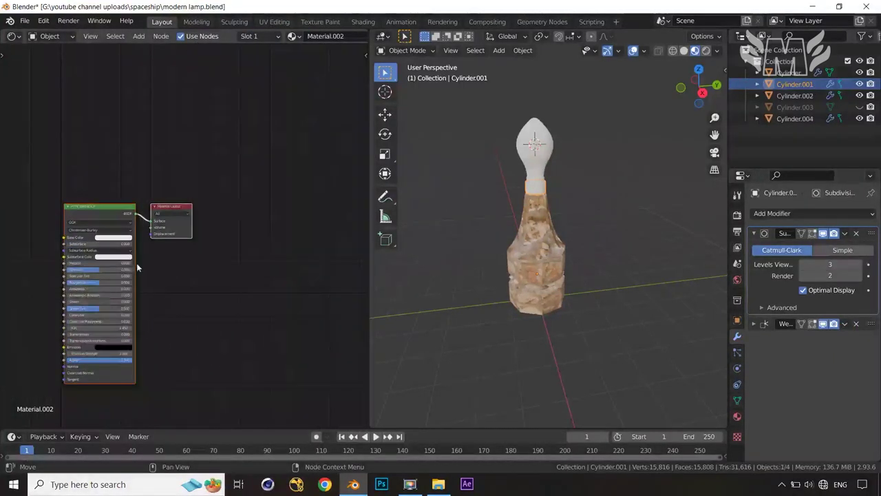
{"action": "scroll", "coordinate": [138, 262], "scroll_direction": "up", "scroll_amount": 4}
{"action": "left_click_drag", "start_coordinate": [156, 209], "coordinate": [200, 209]}
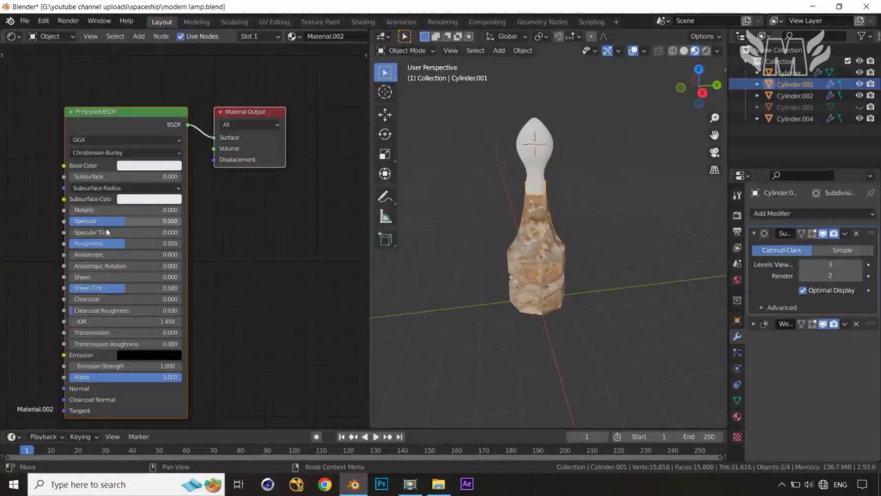
Darken the collar material's base color to light grey and set its Roughness to about 0.707
{"action": "left_click", "coordinate": [145, 168]}
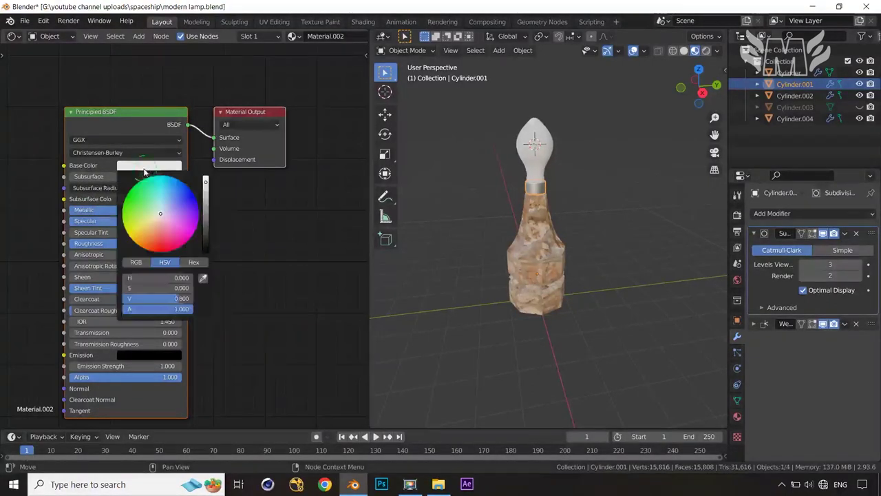
{"action": "left_click", "coordinate": [206, 199]}
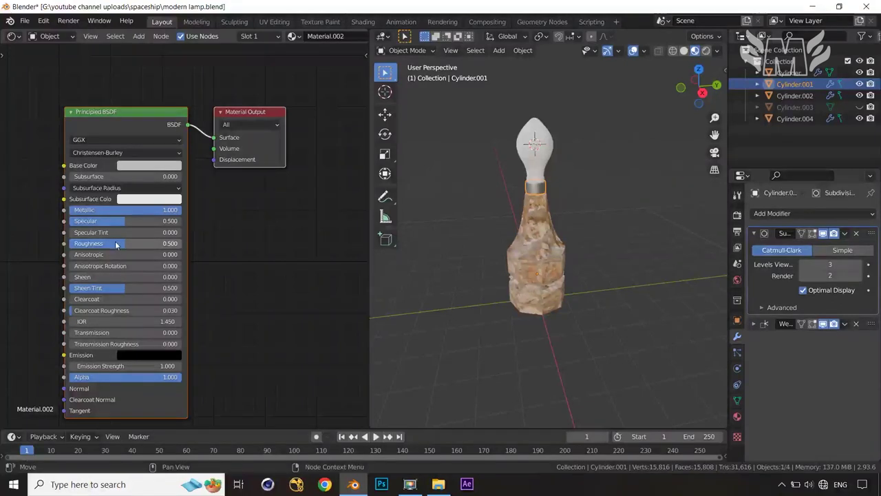
{"action": "left_click_drag", "start_coordinate": [117, 244], "coordinate": [148, 244]}
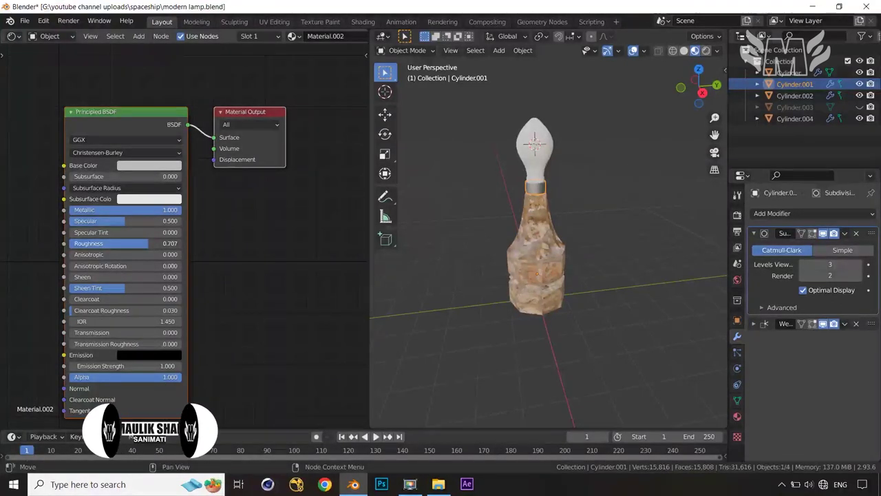
Create a new material for the bulb and move its Principled BSDF and Material Output nodes farther apart
{"action": "middle_click_drag", "start_coordinate": [610, 240], "coordinate": [596, 226]}
{"action": "left_click", "coordinate": [540, 149]}
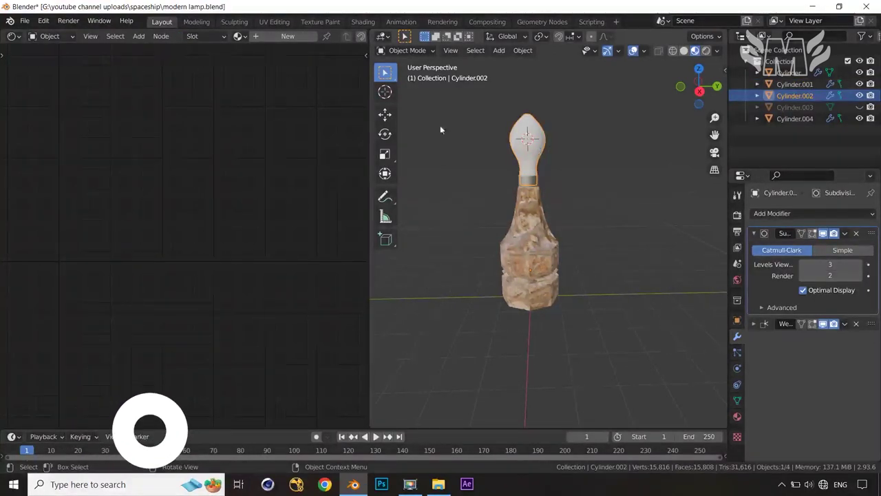
{"action": "left_click", "coordinate": [287, 36]}
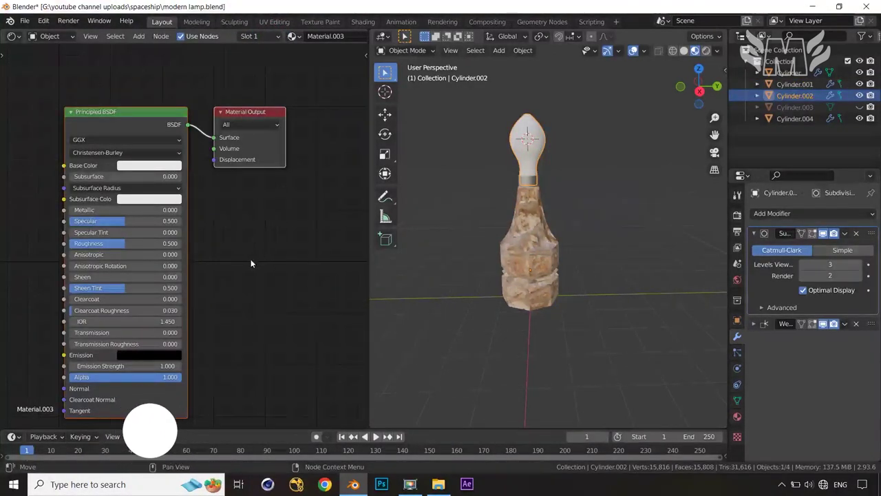
{"action": "middle_click_drag", "start_coordinate": [252, 260], "coordinate": [240, 230]}
{"action": "left_click_drag", "start_coordinate": [245, 82], "coordinate": [331, 101]}
{"action": "left_click_drag", "start_coordinate": [138, 81], "coordinate": [99, 70]}
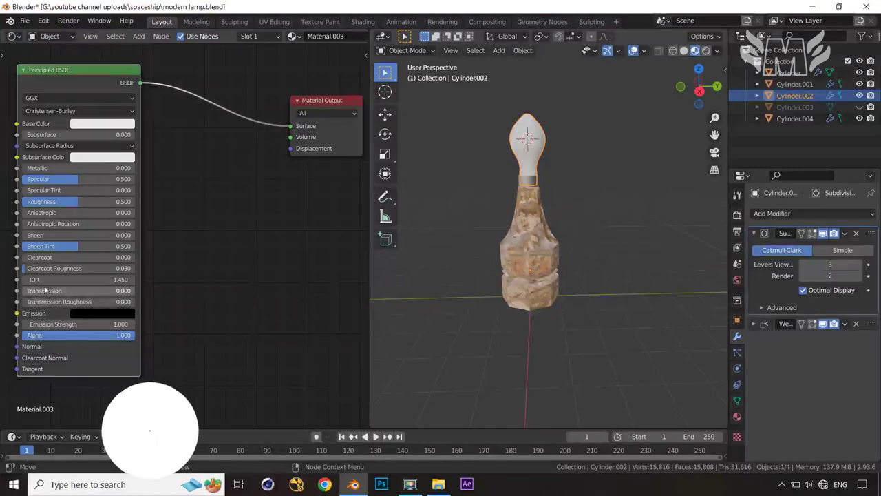
Set the bulb material's Transmission to 1.0 and its Roughness to about 0.329
{"action": "left_click_drag", "start_coordinate": [28, 291], "coordinate": [137, 291]}
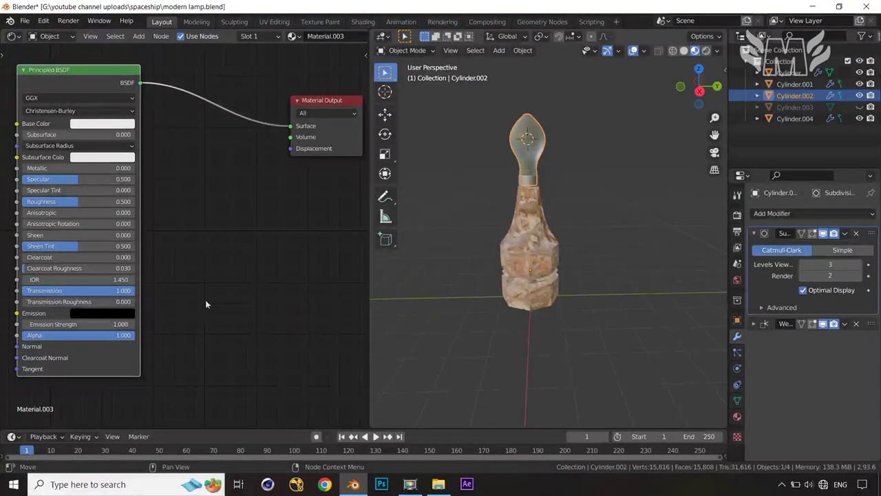
{"action": "middle_click_drag", "start_coordinate": [205, 303], "coordinate": [206, 281]}
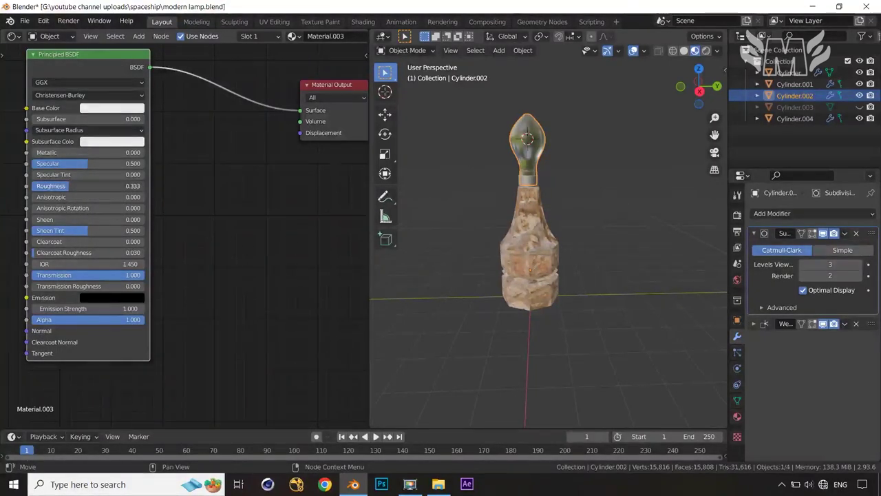
{"action": "scroll", "coordinate": [195, 166], "scroll_direction": "down", "scroll_amount": 2}
{"action": "middle_click_drag", "start_coordinate": [195, 167], "coordinate": [202, 200]}
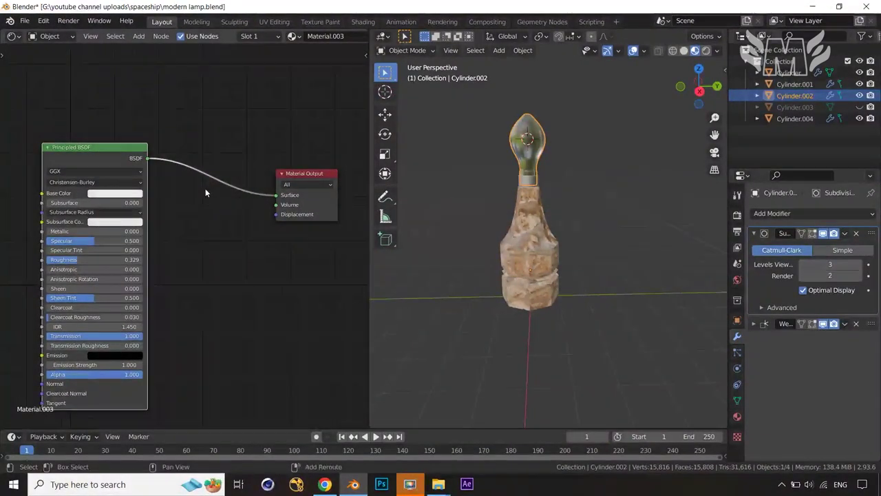
{"action": "key", "text": "shift+a"}
{"action": "left_click", "coordinate": [205, 189]}
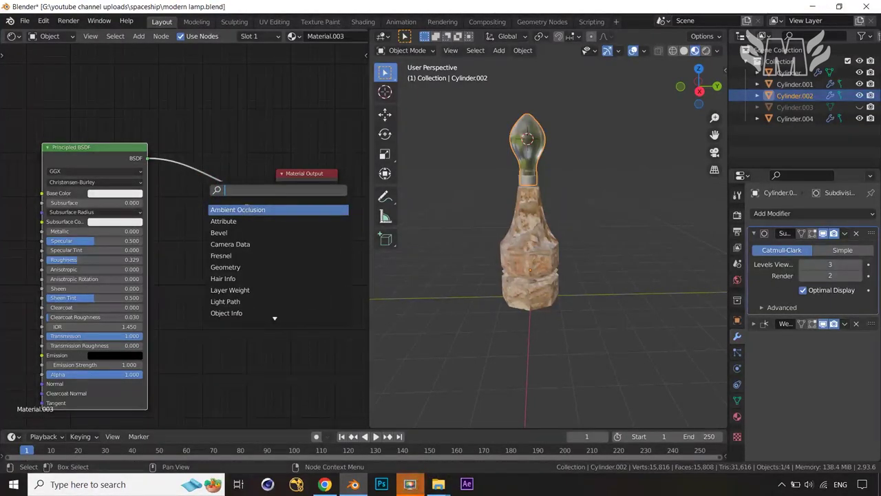
{"action": "key", "text": "Escape"}
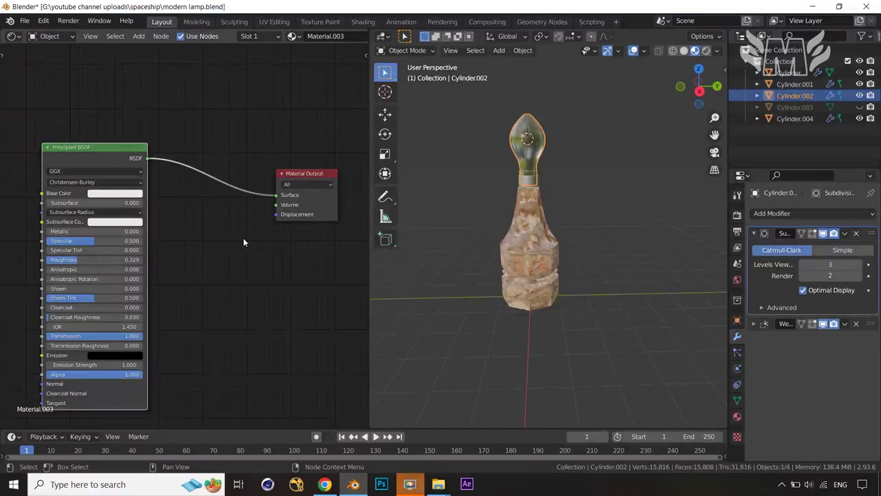
Add a Mix Shader node between the bulb material's Principled BSDF and Material Output nodes
{"action": "key", "text": "shift+a"}
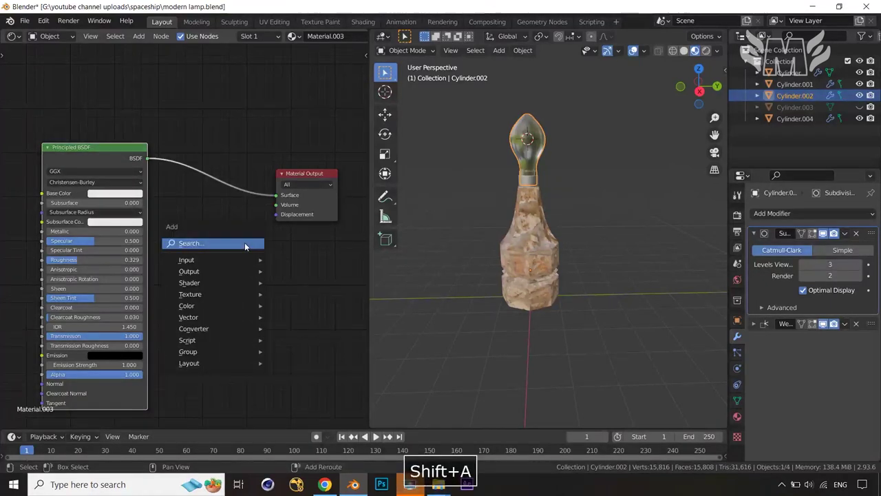
{"action": "left_click", "coordinate": [244, 243]}
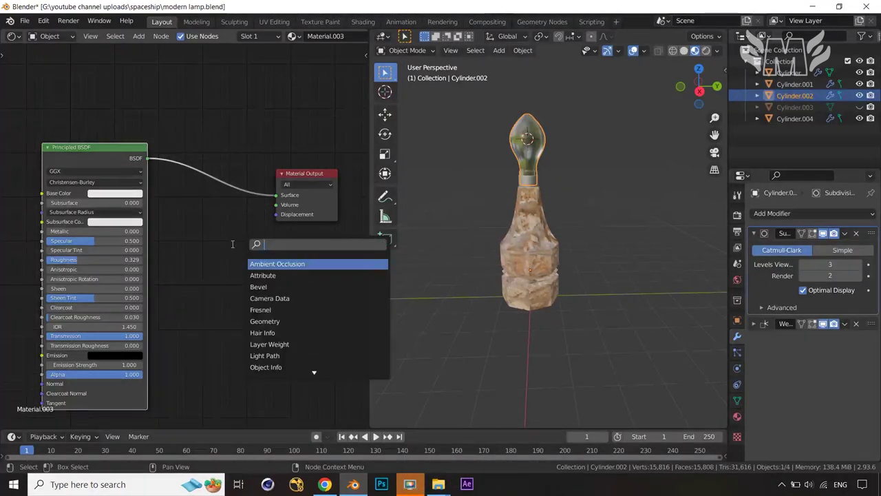
{"action": "type", "text": "M"}
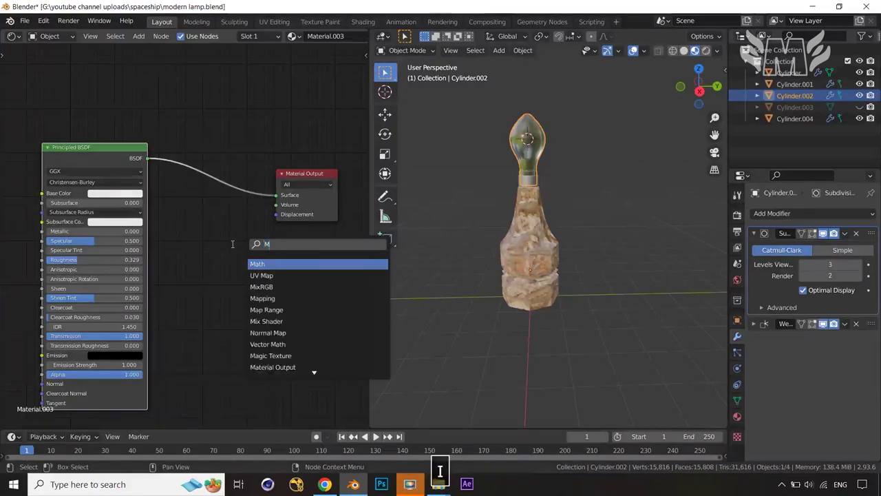
{"action": "type", "text": "IX"}
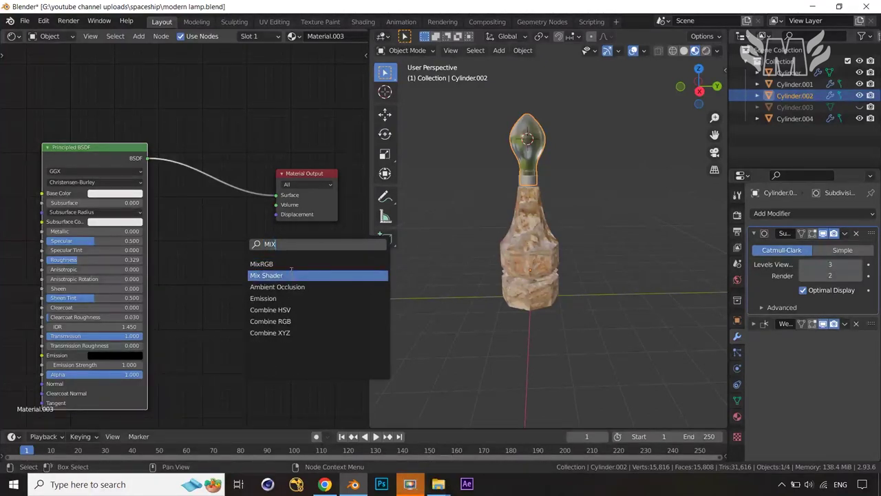
{"action": "left_click", "coordinate": [291, 273]}
{"action": "left_click", "coordinate": [228, 222]}
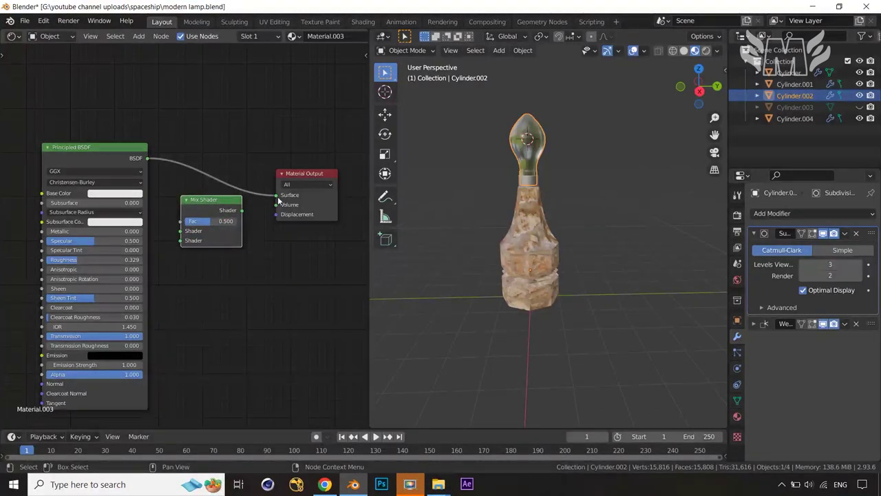
Route the Principled BSDF into the Mix Shader's first Shader input, link its output to Surface and move the node higher
{"action": "left_click_drag", "start_coordinate": [276, 199], "coordinate": [222, 192]}
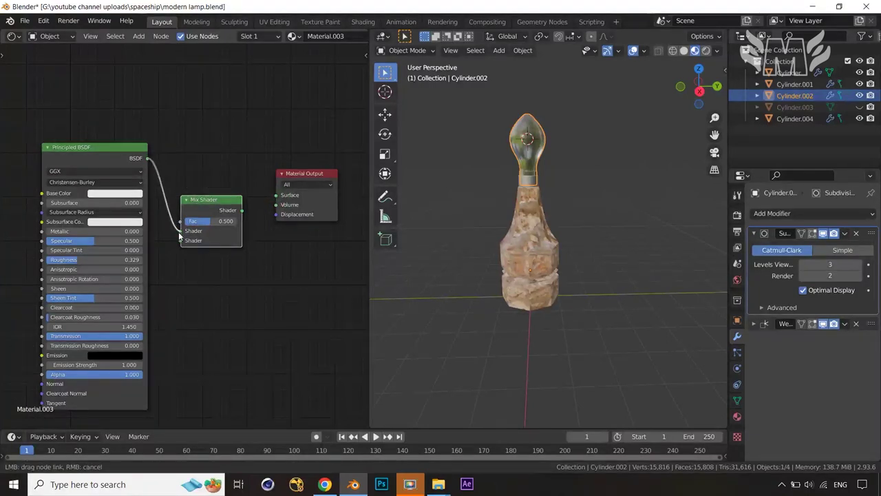
{"action": "left_click_drag", "start_coordinate": [179, 237], "coordinate": [181, 231]}
{"action": "left_click_drag", "start_coordinate": [241, 209], "coordinate": [252, 106]}
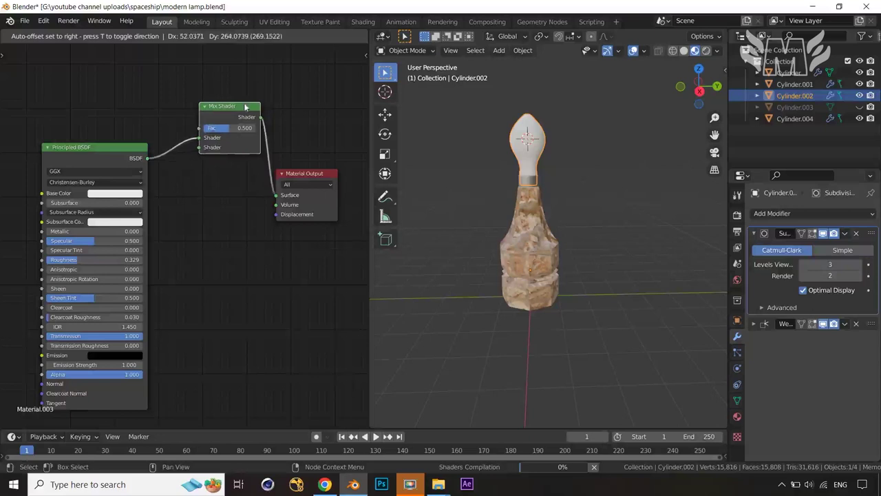
Add a Transparent BSDF node and connect it to the Mix Shader's second Shader input
{"action": "key", "text": "shift+a"}
{"action": "left_click", "coordinate": [212, 224]}
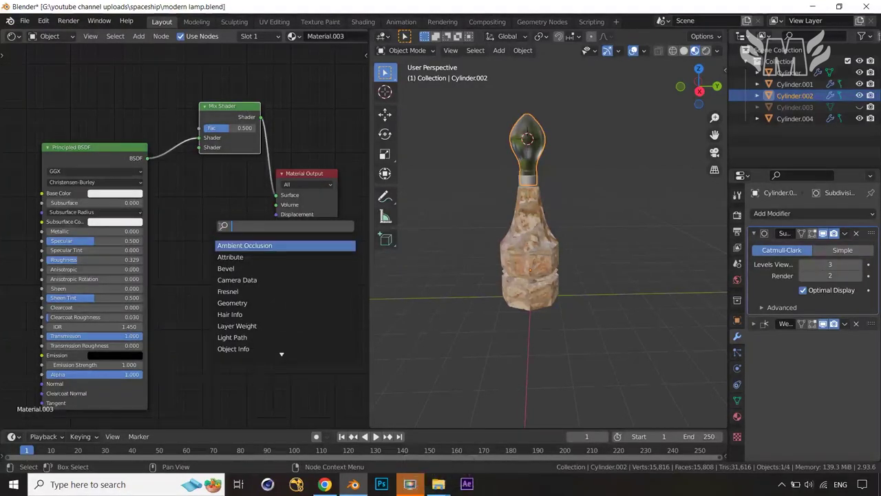
{"action": "type", "text": "TRANS"}
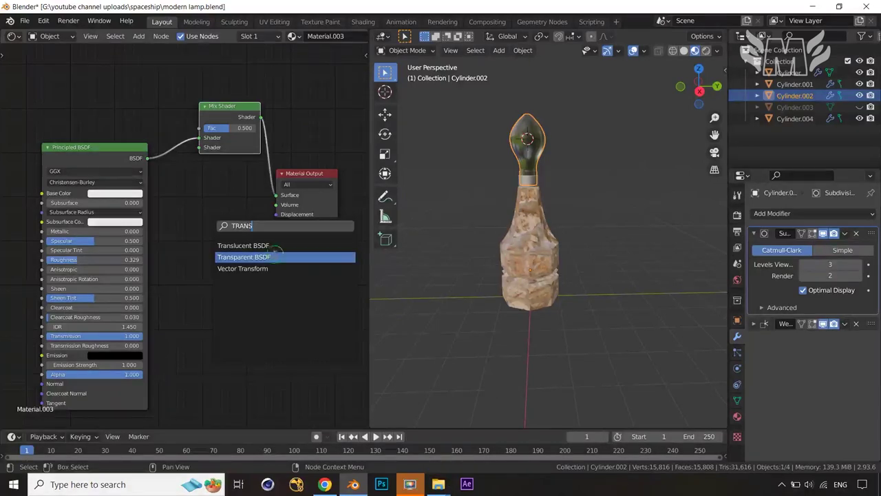
{"action": "left_click", "coordinate": [274, 256]}
{"action": "left_click", "coordinate": [249, 248]}
{"action": "scroll", "coordinate": [250, 248], "scroll_direction": "up", "scroll_amount": 1}
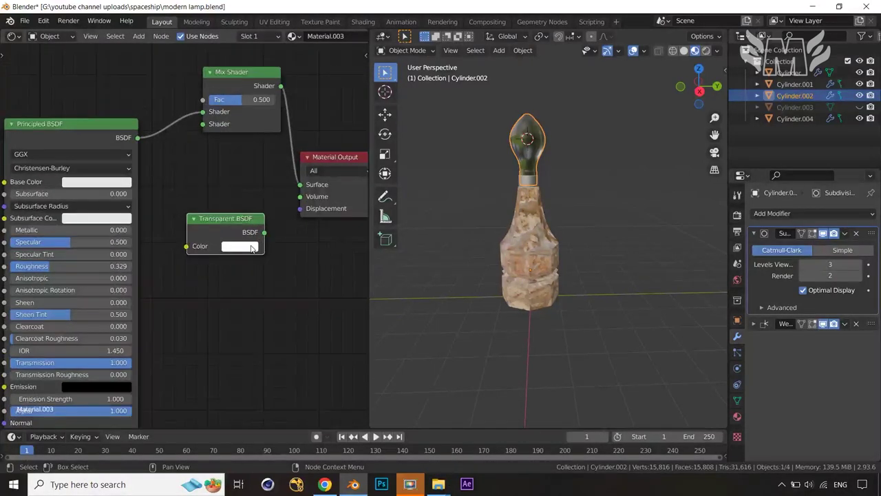
{"action": "scroll", "coordinate": [252, 247], "scroll_direction": "up", "scroll_amount": 1}
{"action": "left_click_drag", "start_coordinate": [244, 248], "coordinate": [175, 121]}
{"action": "scroll", "coordinate": [205, 180], "scroll_direction": "down", "scroll_amount": 3}
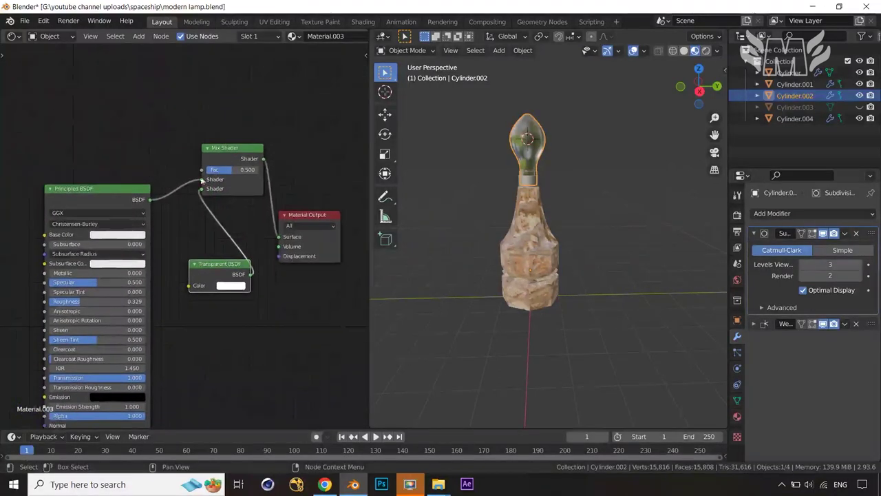
Add a Light Path node and connect its Is Shadow Ray output to the Mix Shader's Fac input
{"action": "key", "text": "shift+a"}
{"action": "left_click", "coordinate": [174, 137]}
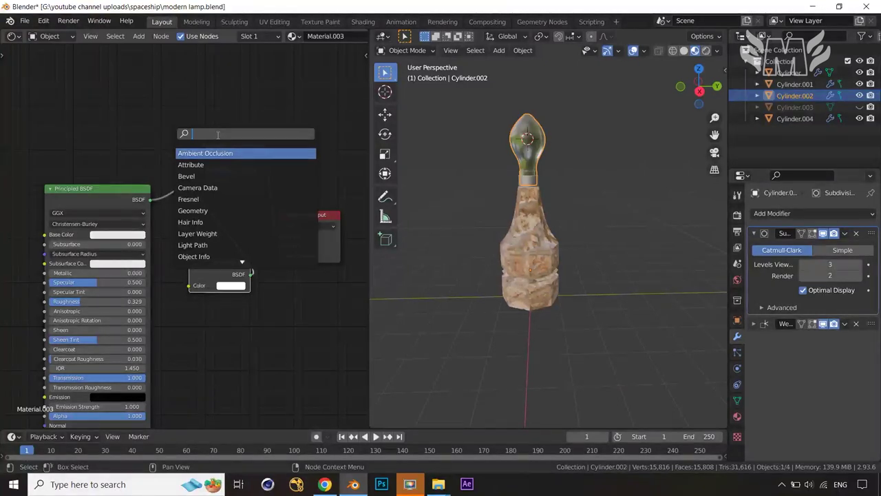
{"action": "type", "text": "LIGH"}
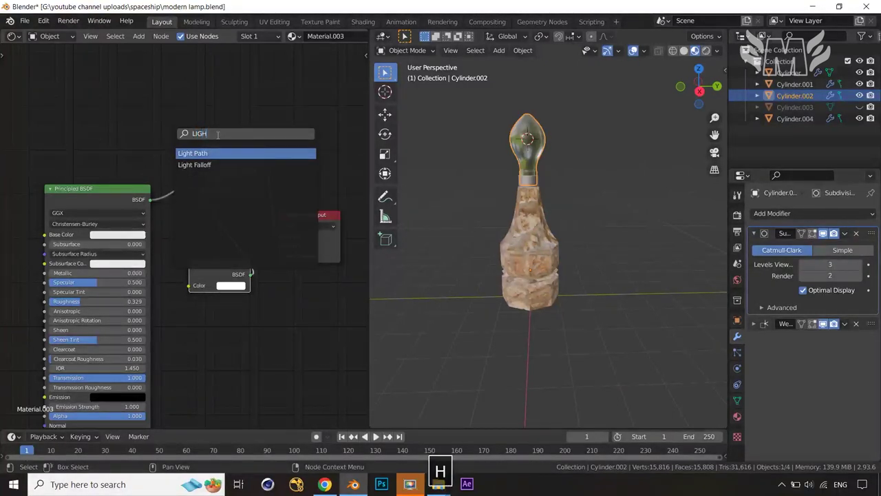
{"action": "key", "text": "Return"}
{"action": "left_click", "coordinate": [126, 100]}
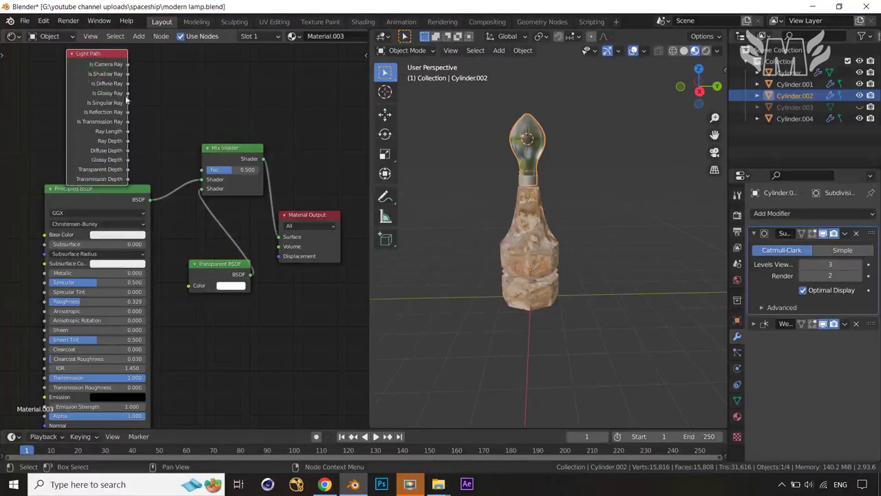
{"action": "left_click_drag", "start_coordinate": [129, 73], "coordinate": [202, 169]}
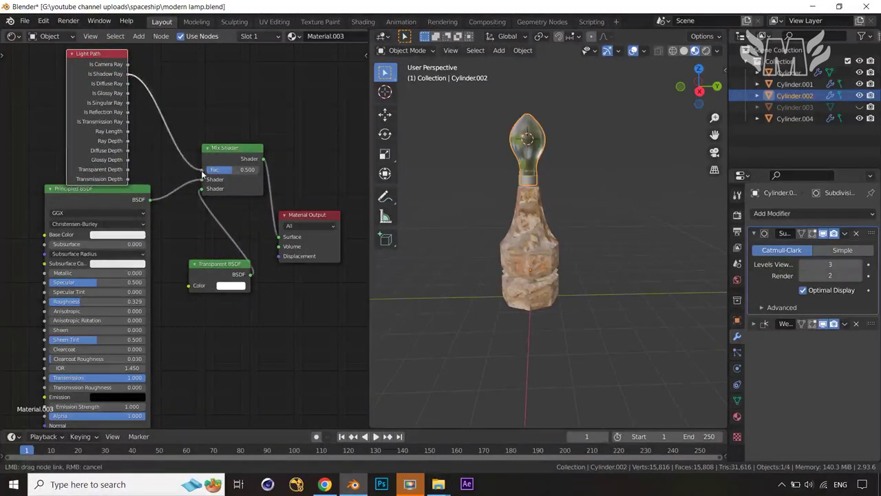
Examine the bulb's glass material on the lamp from several angles and distances
{"action": "scroll", "coordinate": [597, 209], "scroll_direction": "up", "scroll_amount": 2}
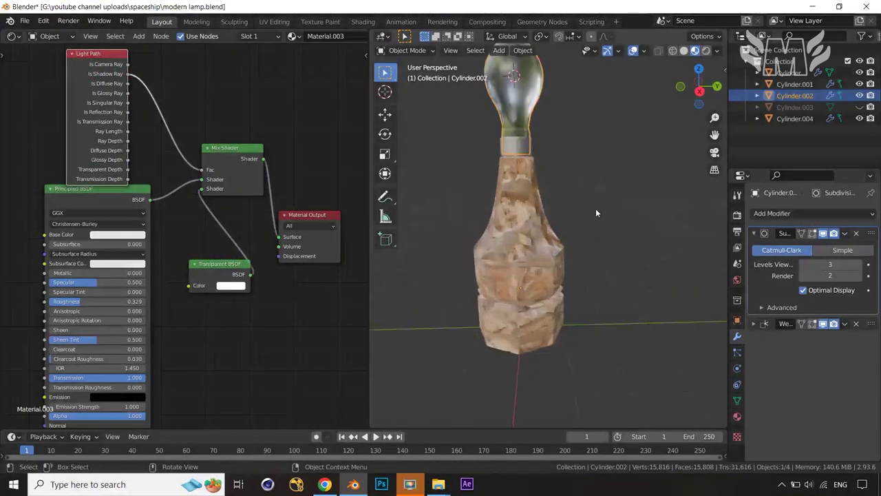
{"action": "scroll", "coordinate": [575, 211], "scroll_direction": "down", "scroll_amount": 4}
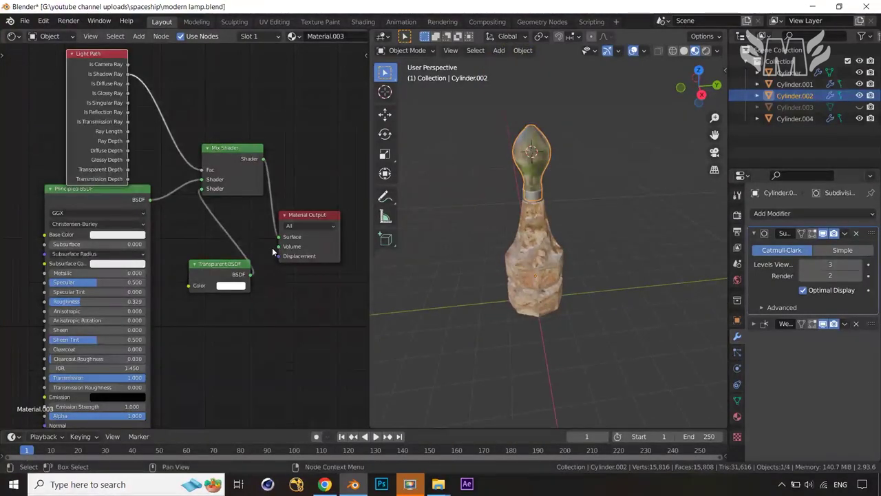
{"action": "scroll", "coordinate": [272, 247], "scroll_direction": "down", "scroll_amount": 1}
{"action": "left_click", "coordinate": [528, 170]}
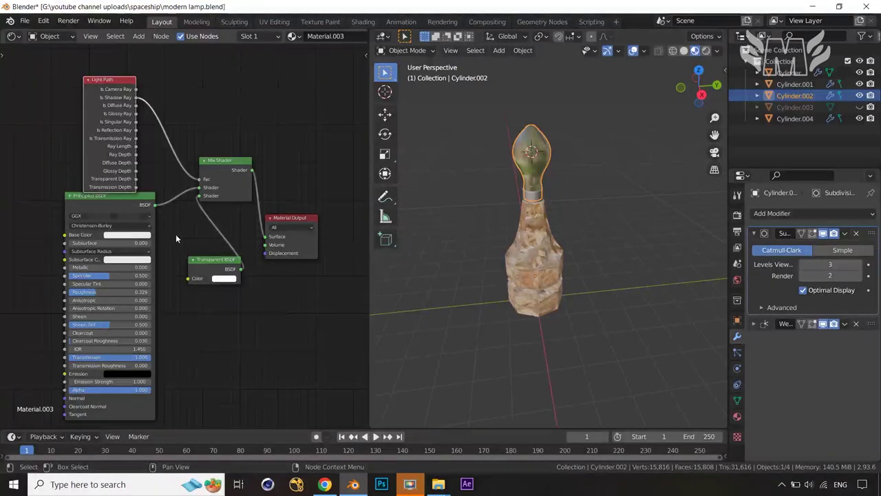
{"action": "scroll", "coordinate": [175, 234], "scroll_direction": "down", "scroll_amount": 2}
{"action": "middle_click_drag", "start_coordinate": [604, 233], "coordinate": [615, 290]}
{"action": "scroll", "coordinate": [601, 226], "scroll_direction": "up", "scroll_amount": 3}
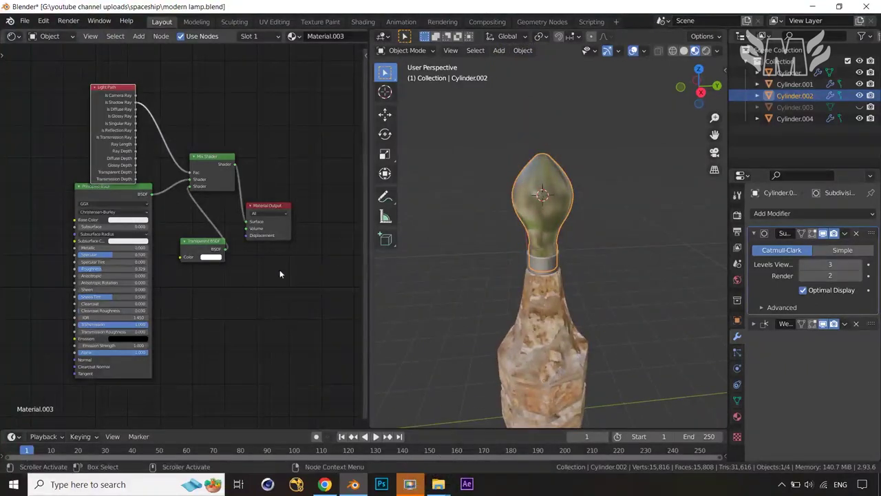
{"action": "middle_click_drag", "start_coordinate": [280, 274], "coordinate": [265, 284]}
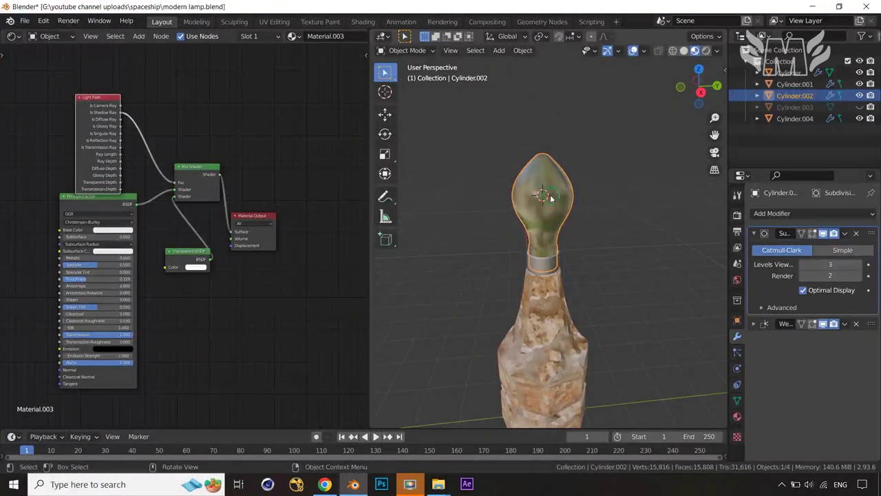
{"action": "middle_click_drag", "start_coordinate": [592, 189], "coordinate": [556, 188]}
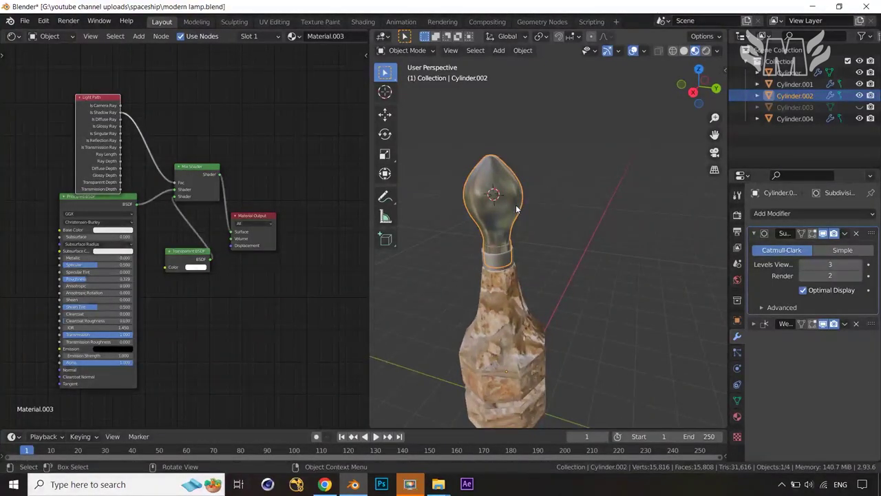
Hide the glass bulb and create a new material for the small filament piece inside it
{"action": "key", "text": "h"}
{"action": "left_click", "coordinate": [496, 195]}
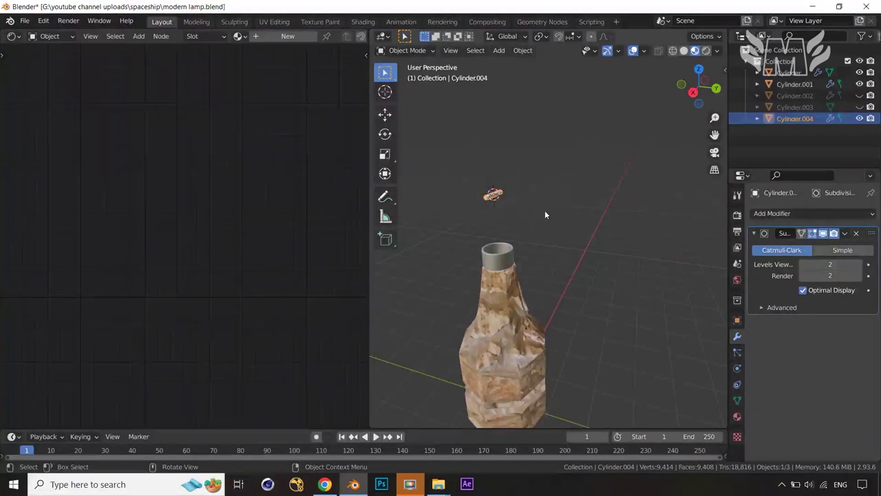
{"action": "left_click", "coordinate": [283, 36]}
Change the filament material's surface shader from Principled BSDF to Emission
{"action": "scroll", "coordinate": [227, 251], "scroll_direction": "up", "scroll_amount": 2}
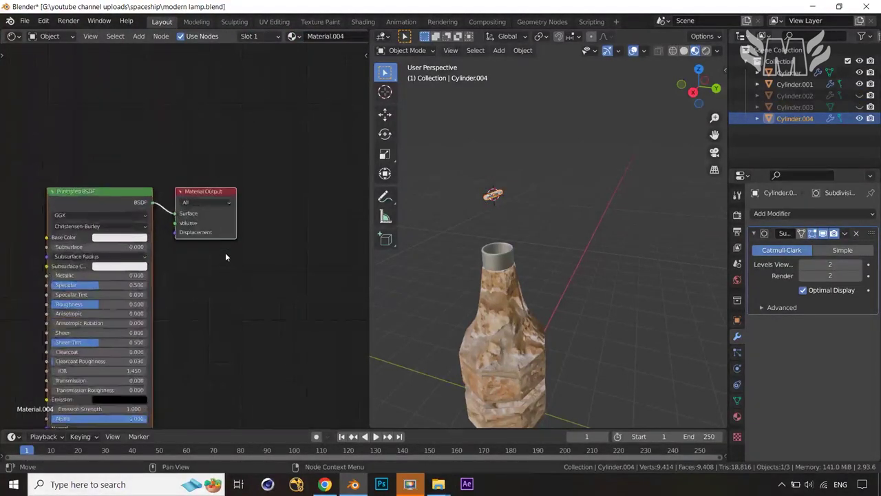
{"action": "middle_click_drag", "start_coordinate": [227, 255], "coordinate": [270, 197]}
{"action": "scroll", "coordinate": [250, 219], "scroll_direction": "up", "scroll_amount": 2}
{"action": "middle_click_drag", "start_coordinate": [221, 242], "coordinate": [252, 177]}
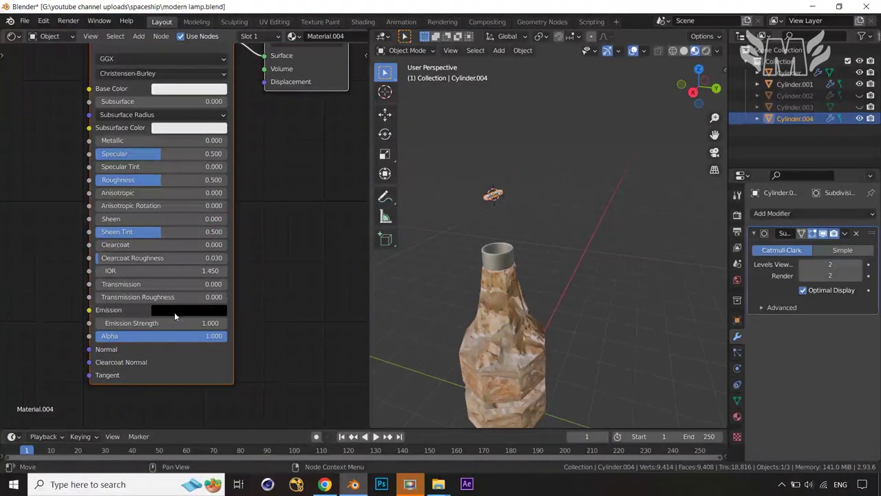
{"action": "middle_click_drag", "start_coordinate": [183, 66], "coordinate": [160, 123]}
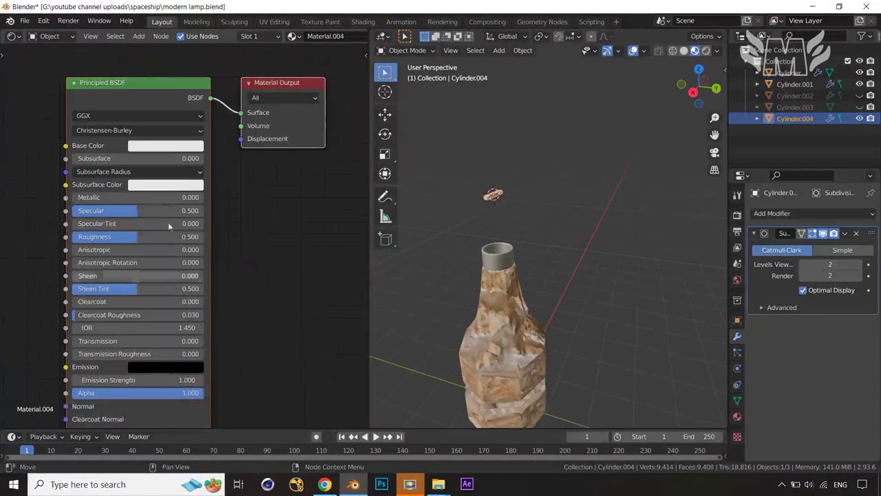
{"action": "left_click", "coordinate": [185, 115]}
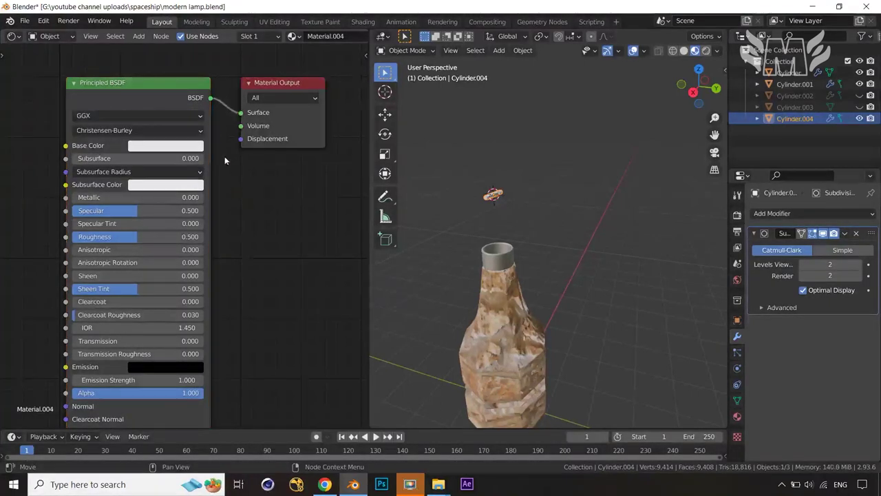
{"action": "left_click", "coordinate": [737, 418]}
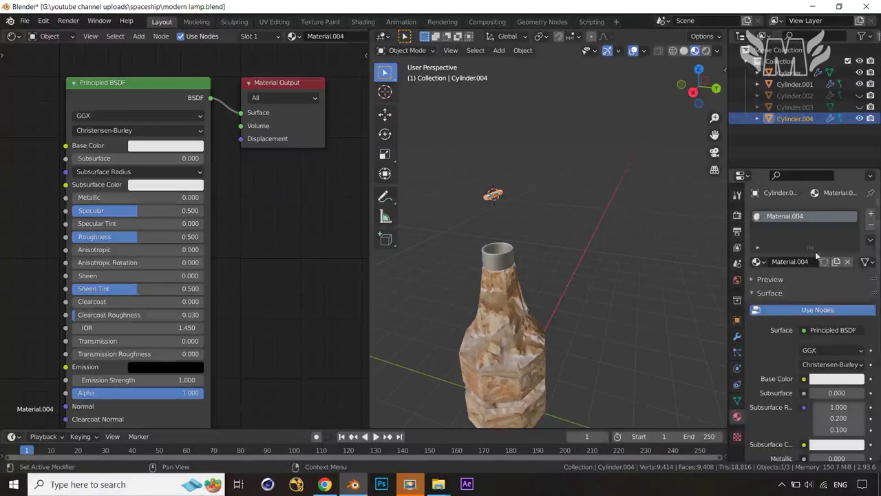
{"action": "left_click", "coordinate": [839, 332]}
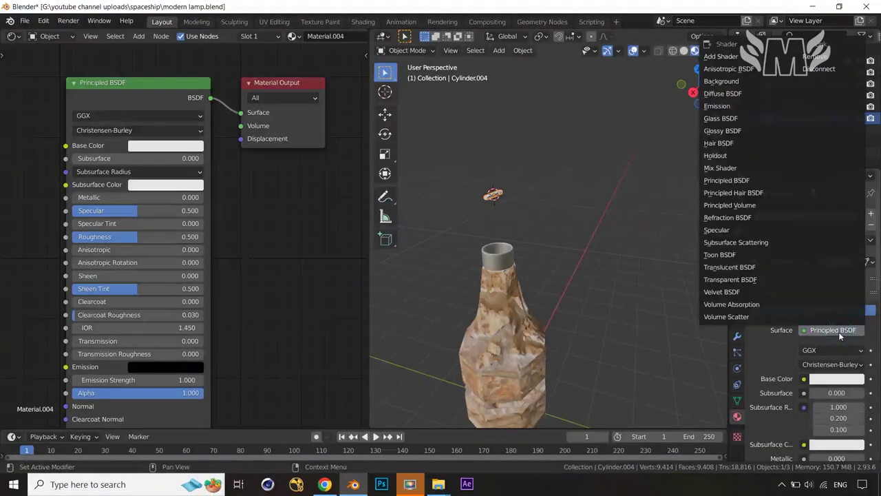
{"action": "left_click", "coordinate": [731, 110]}
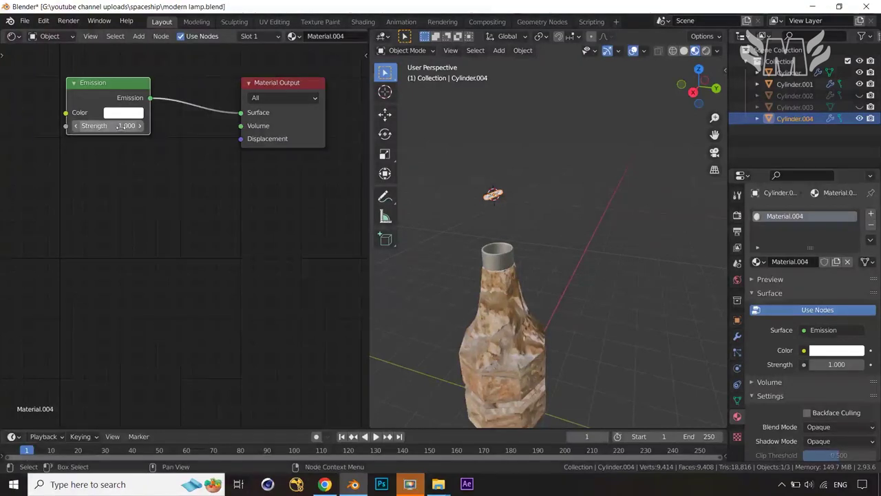
Set the Emission strength of the filament's material to 2000
{"action": "middle_click_drag", "start_coordinate": [118, 204], "coordinate": [119, 213]}
{"action": "scroll", "coordinate": [123, 200], "scroll_direction": "up", "scroll_amount": 2}
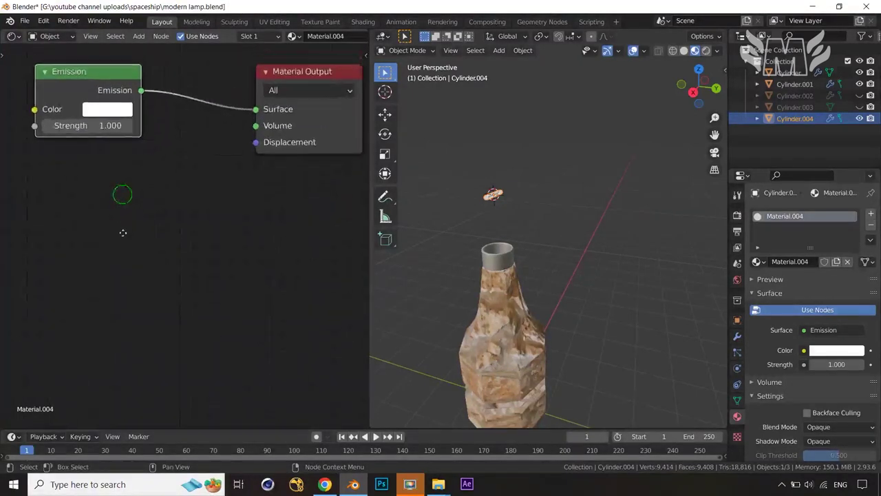
{"action": "left_click", "coordinate": [88, 171]}
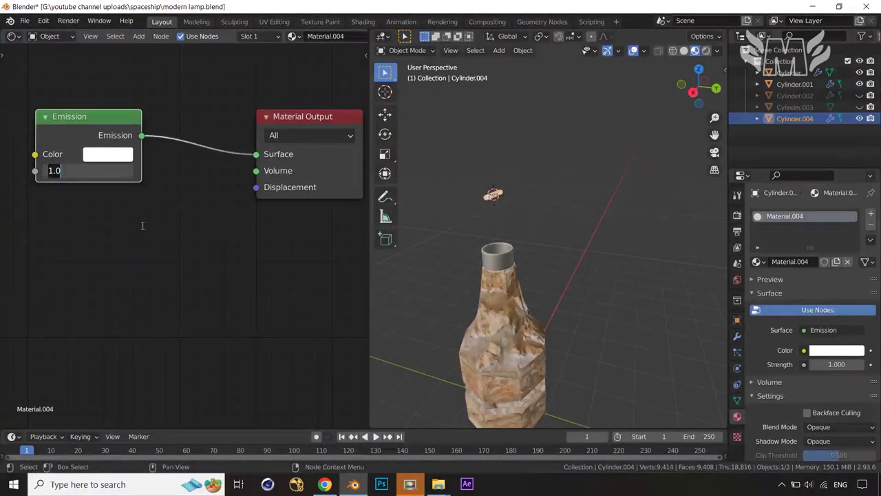
{"action": "type", "text": "200"}
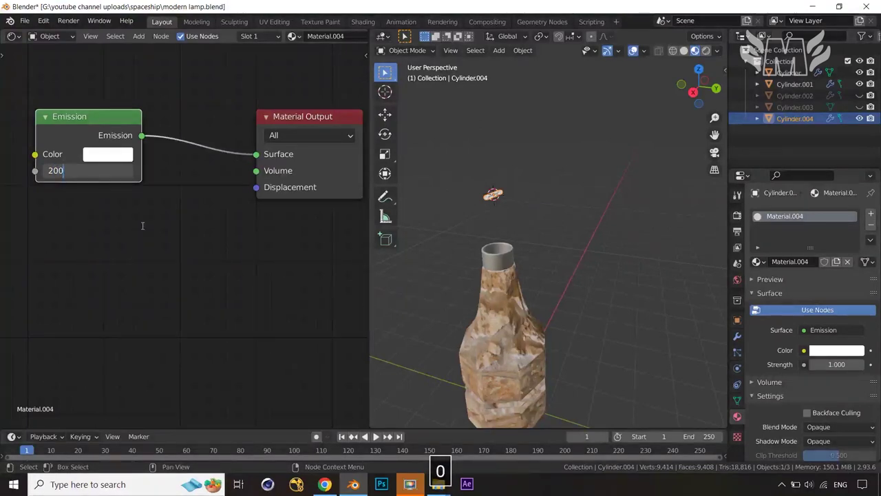
{"action": "type", "text": "0"}
{"action": "left_click", "coordinate": [142, 226]}
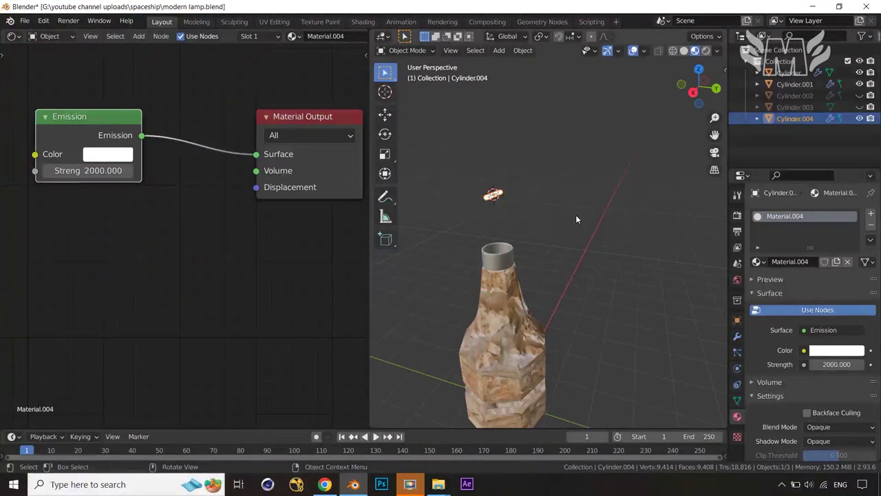
Unhide all the lamp's parts and switch the 3D viewport to rendered shading
{"action": "key", "text": "alt+h"}
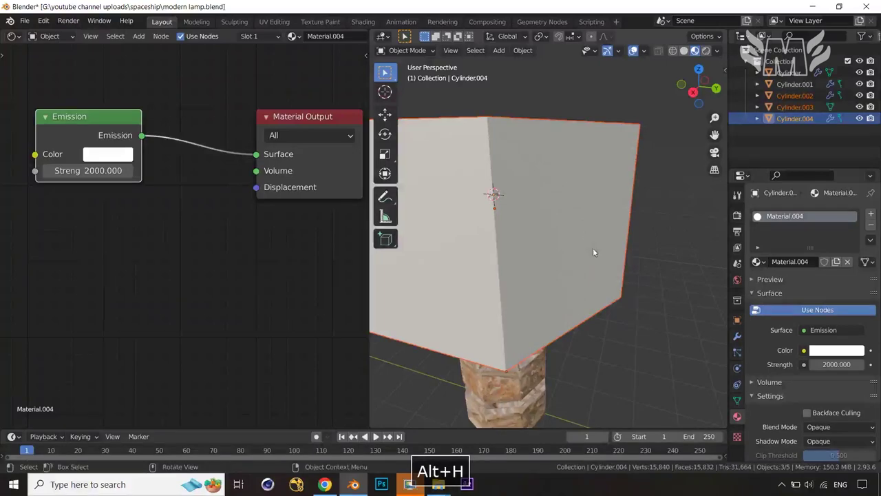
{"action": "scroll", "coordinate": [593, 248], "scroll_direction": "down", "scroll_amount": 3}
{"action": "middle_click_drag", "start_coordinate": [631, 266], "coordinate": [647, 261]}
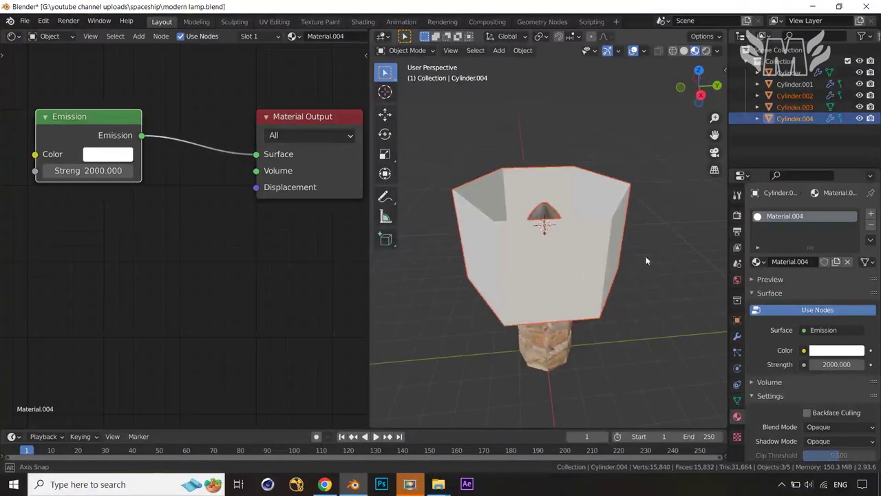
{"action": "left_click", "coordinate": [706, 51]}
{"action": "middle_click_drag", "start_coordinate": [649, 189], "coordinate": [651, 247]}
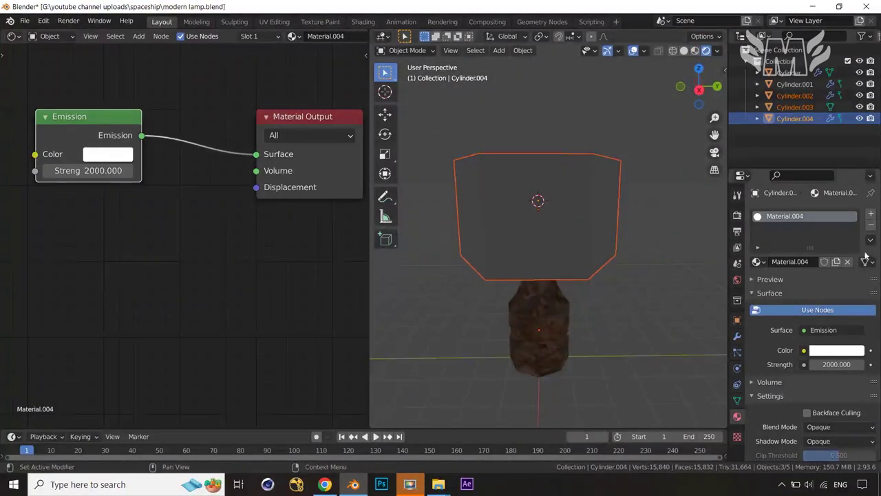
Enable Ambient Occlusion, Bloom and Screen Space Reflections with Refraction in the Eevee render settings
{"action": "left_click", "coordinate": [739, 216]}
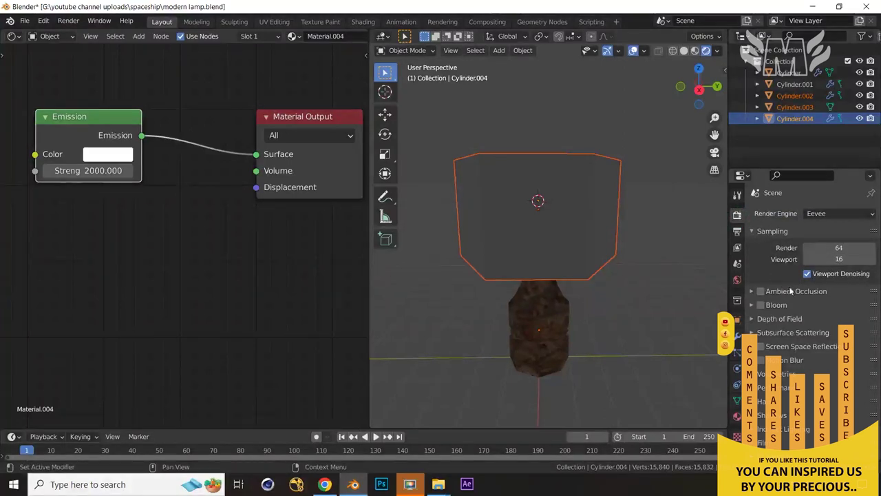
{"action": "left_click", "coordinate": [761, 304]}
{"action": "left_click", "coordinate": [799, 347]}
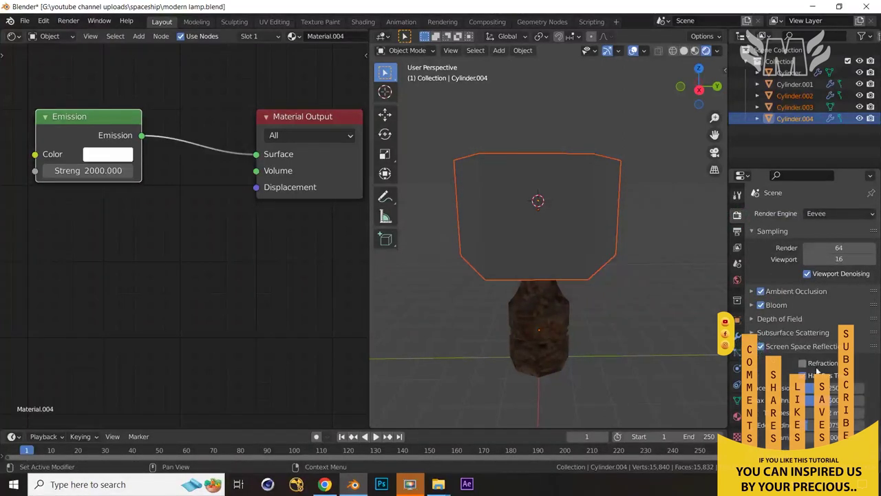
Change the scene's render engine from Eevee to Cycles
{"action": "left_click", "coordinate": [841, 215]}
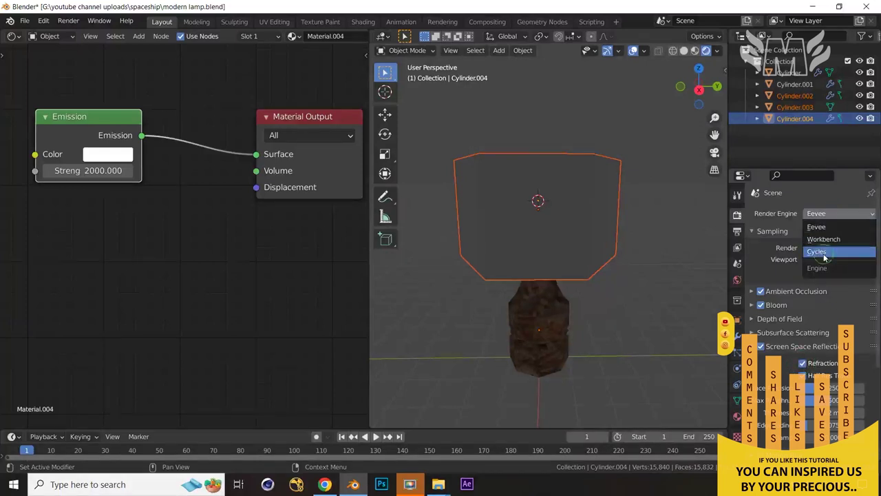
{"action": "key", "text": "Return"}
{"action": "middle_click_drag", "start_coordinate": [601, 270], "coordinate": [617, 290]}
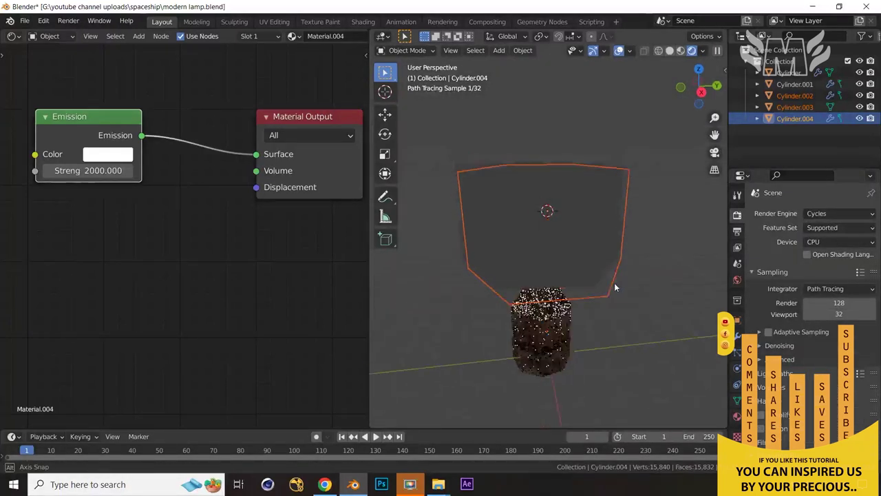
Hide the lampshade and set the Emission strength of the filament inside the bulb to 500
{"action": "left_click", "coordinate": [578, 252]}
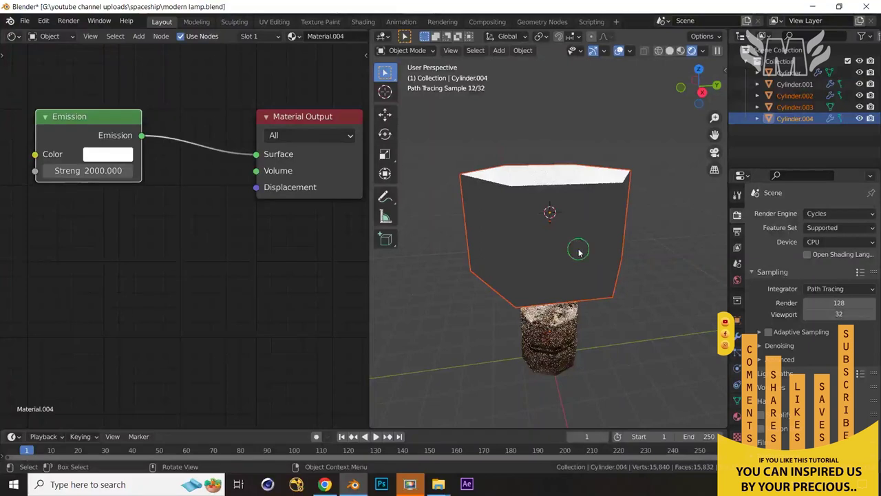
{"action": "key", "text": "h"}
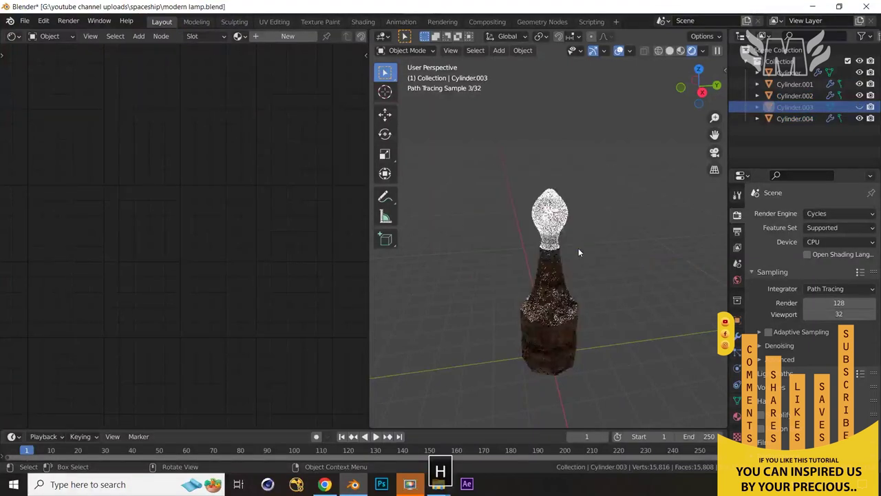
{"action": "left_click", "coordinate": [551, 218]}
{"action": "left_click", "coordinate": [551, 217]}
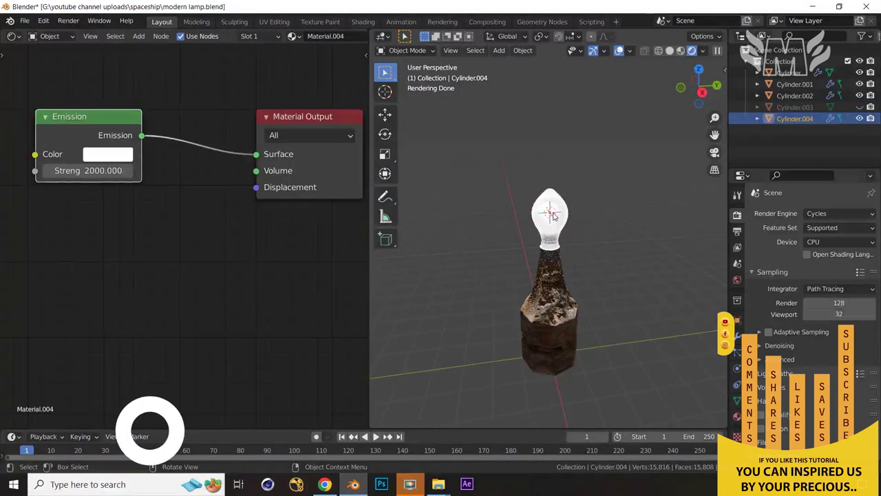
{"action": "left_click", "coordinate": [93, 176]}
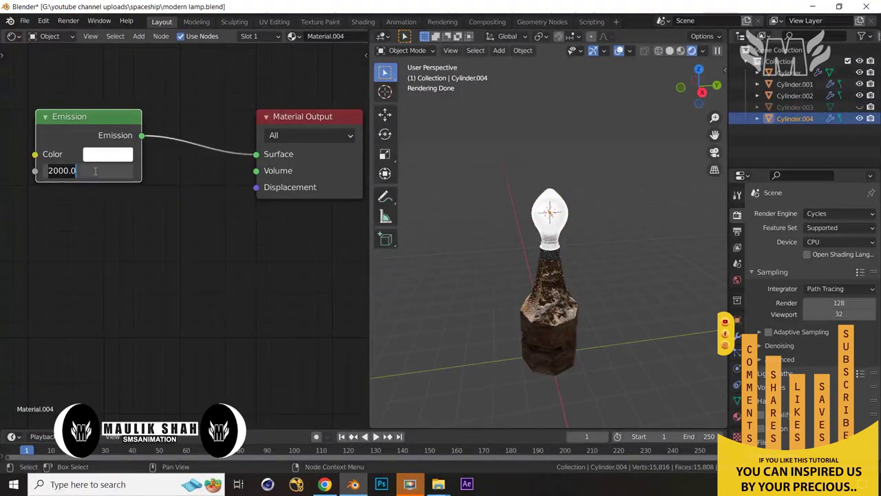
{"action": "type", "text": "50"}
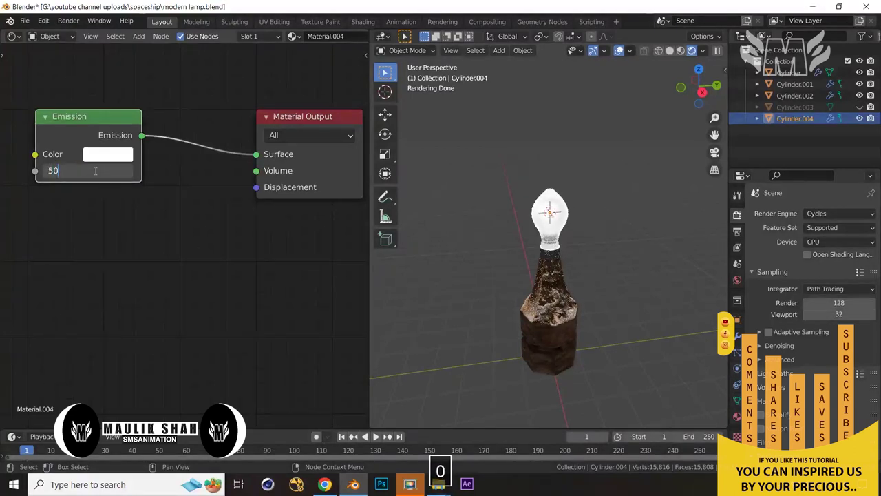
{"action": "type", "text": "0"}
{"action": "key", "text": "Return"}
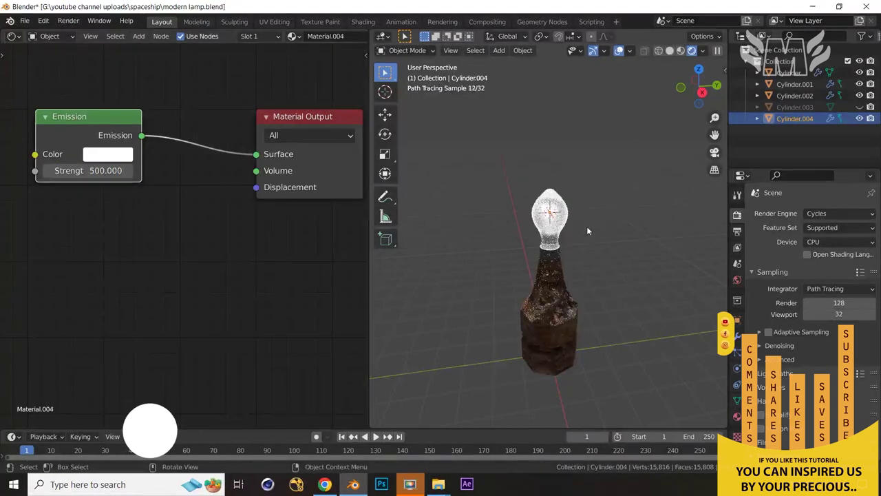
Unhide the lampshade and create a new material for it
{"action": "middle_click_drag", "start_coordinate": [591, 228], "coordinate": [593, 219]}
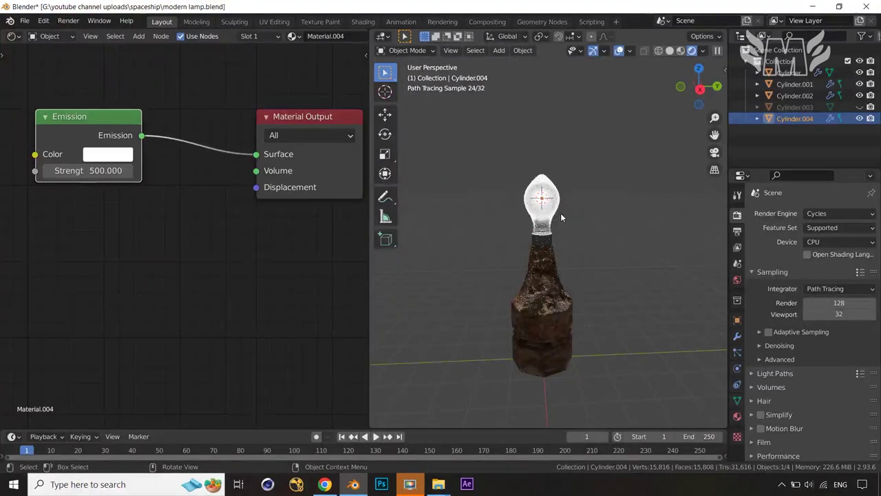
{"action": "scroll", "coordinate": [567, 219], "scroll_direction": "up", "scroll_amount": 4}
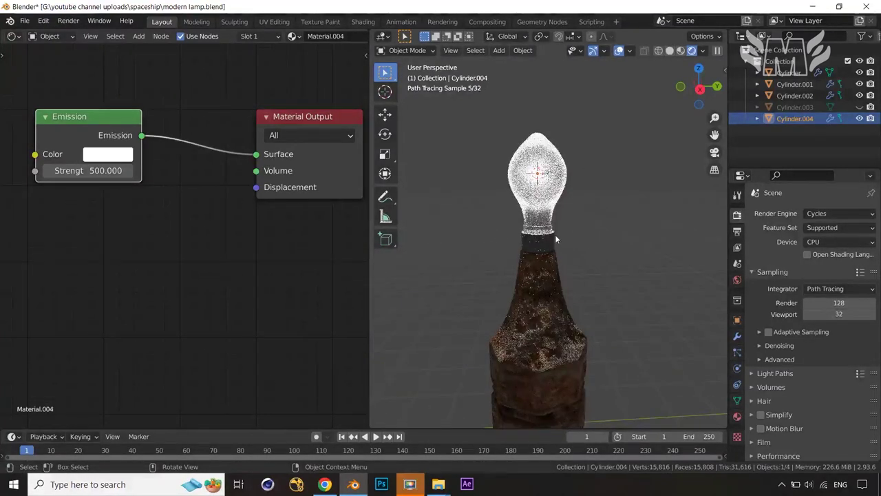
{"action": "scroll", "coordinate": [555, 234], "scroll_direction": "down", "scroll_amount": 3}
{"action": "middle_click_drag", "start_coordinate": [555, 234], "coordinate": [620, 286]}
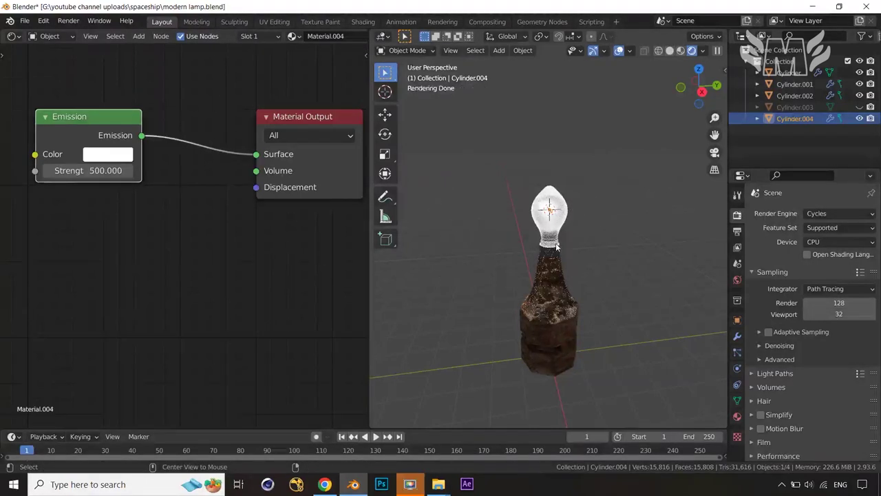
{"action": "key", "text": "alt+h"}
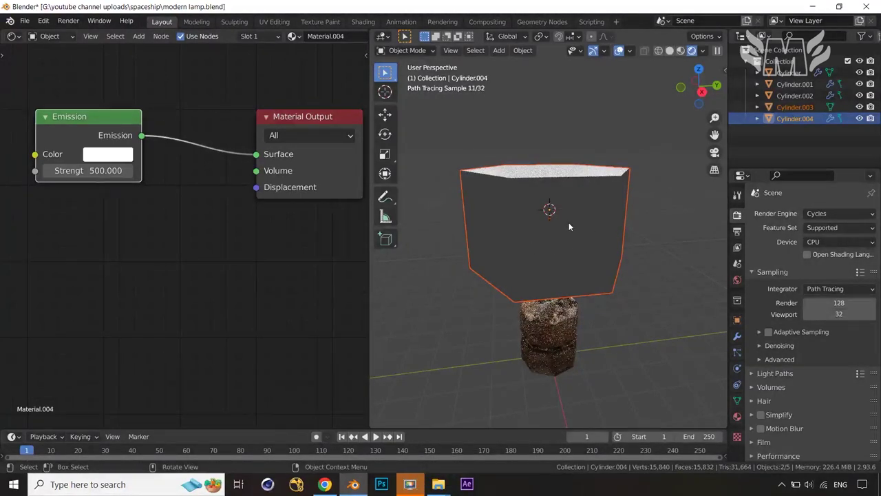
{"action": "left_click", "coordinate": [569, 223]}
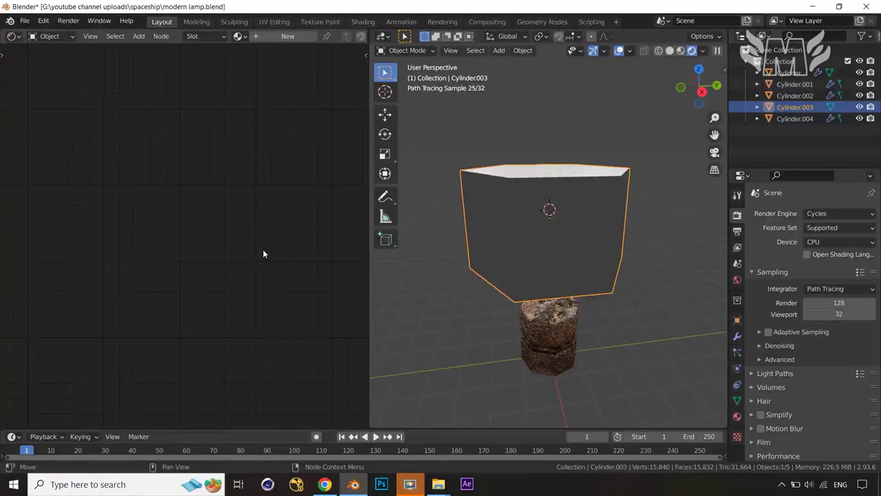
{"action": "left_click", "coordinate": [288, 36]}
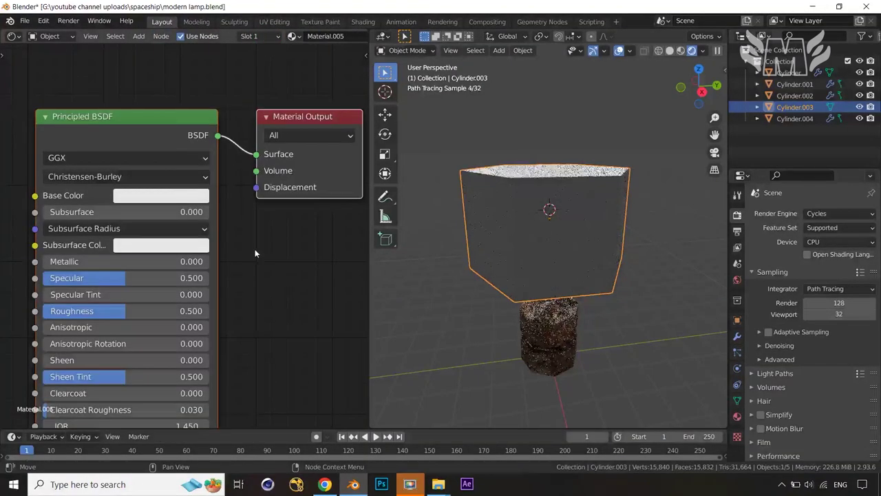
Spread the lampshade material's nodes apart and insert a Mix Shader between the Principled BSDF and the Material Output
{"action": "scroll", "coordinate": [251, 228], "scroll_direction": "down", "scroll_amount": 3}
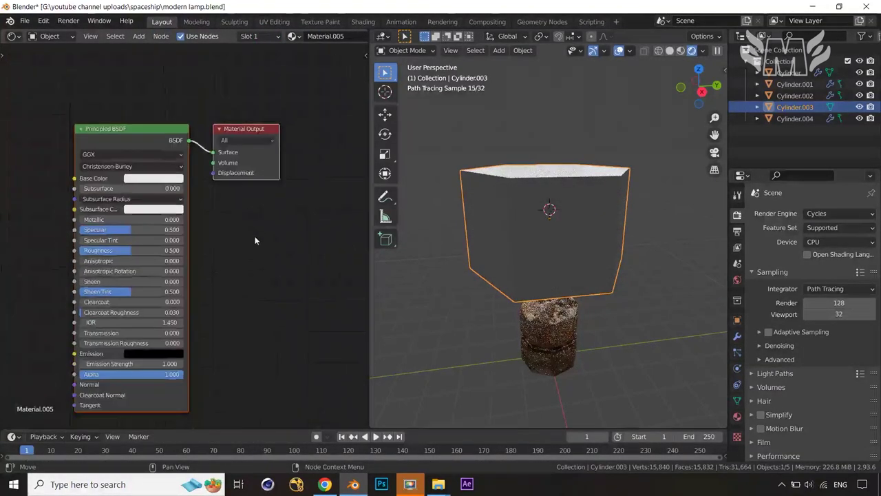
{"action": "scroll", "coordinate": [259, 245], "scroll_direction": "down", "scroll_amount": 3}
{"action": "left_click_drag", "start_coordinate": [203, 174], "coordinate": [311, 126]}
{"action": "left_click_drag", "start_coordinate": [177, 155], "coordinate": [149, 155]}
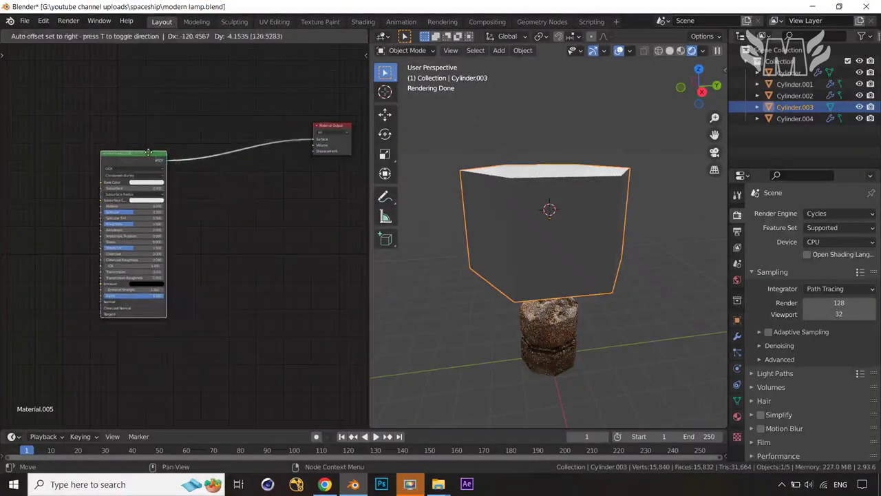
{"action": "key", "text": "shift+a"}
{"action": "left_click", "coordinate": [259, 212]}
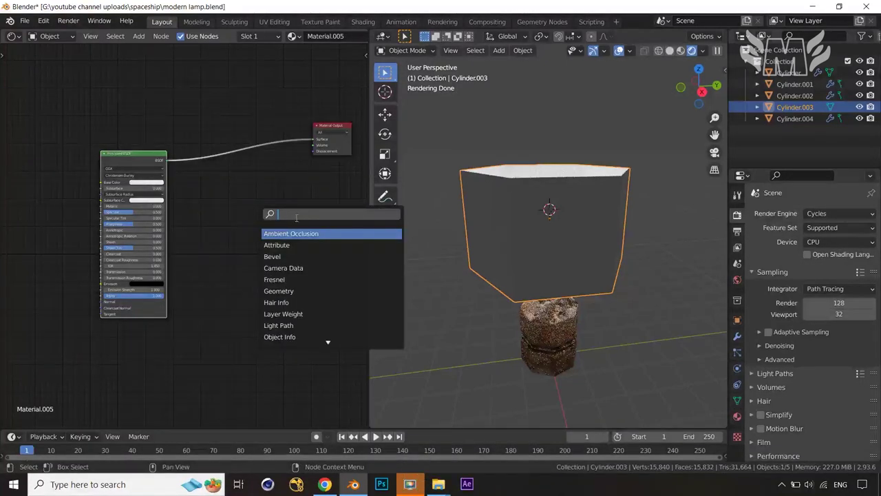
{"action": "type", "text": "MIX"}
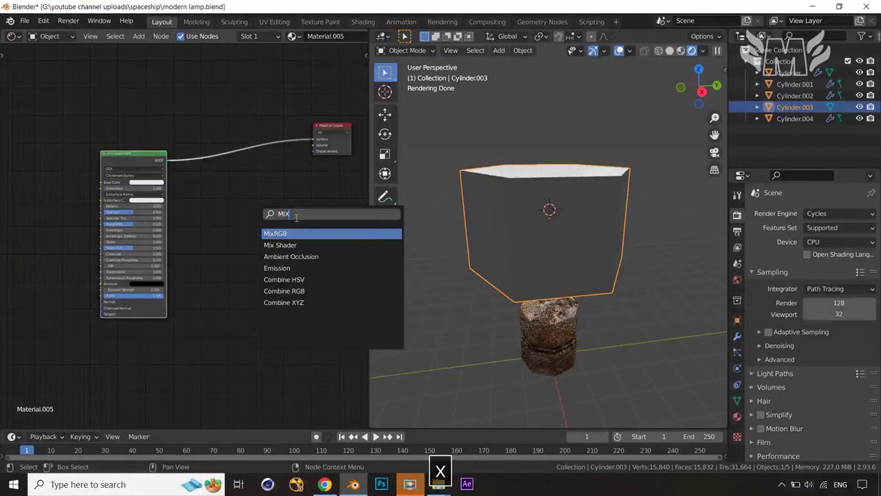
{"action": "left_click", "coordinate": [296, 242]}
{"action": "left_click_drag", "start_coordinate": [252, 138], "coordinate": [250, 112]}
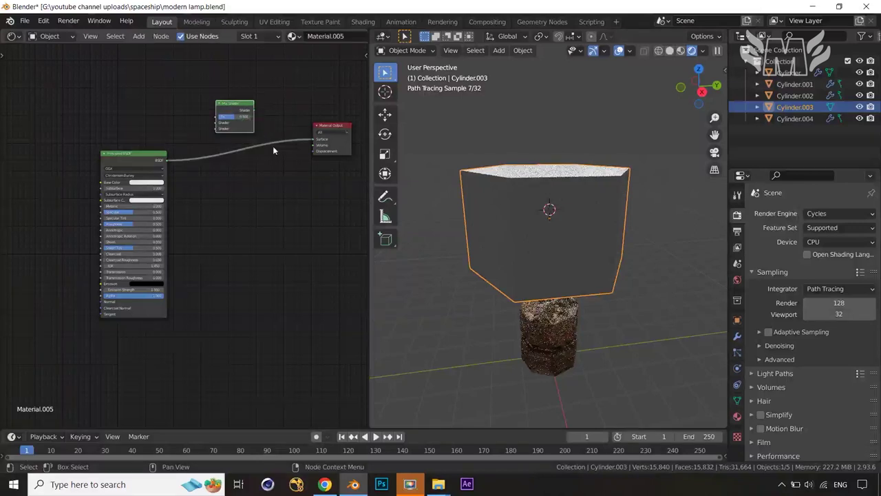
{"action": "left_click_drag", "start_coordinate": [283, 141], "coordinate": [314, 139]}
Set the lampshade's Principled BSDF to Metallic 1.000 and Roughness about 0.464
{"action": "scroll", "coordinate": [275, 162], "scroll_direction": "up", "scroll_amount": 2}
{"action": "middle_click_drag", "start_coordinate": [272, 163], "coordinate": [234, 224]}
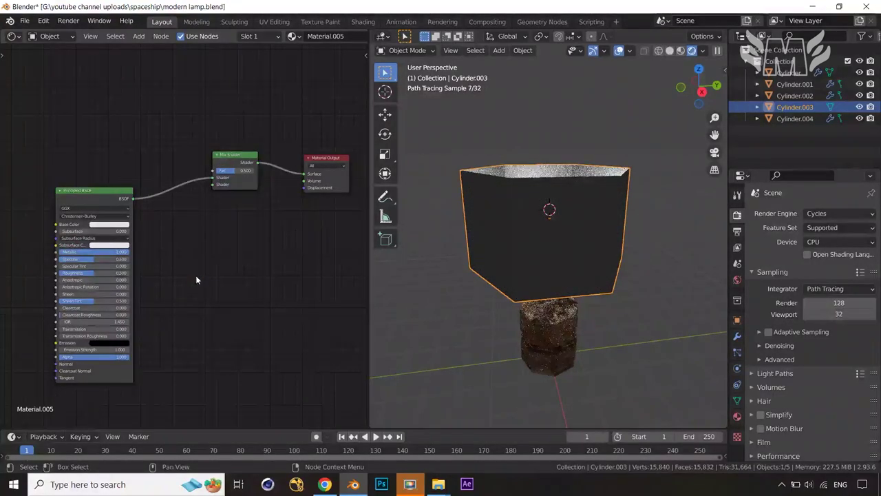
{"action": "scroll", "coordinate": [189, 275], "scroll_direction": "up", "scroll_amount": 1}
{"action": "left_click_drag", "start_coordinate": [76, 278], "coordinate": [73, 278]}
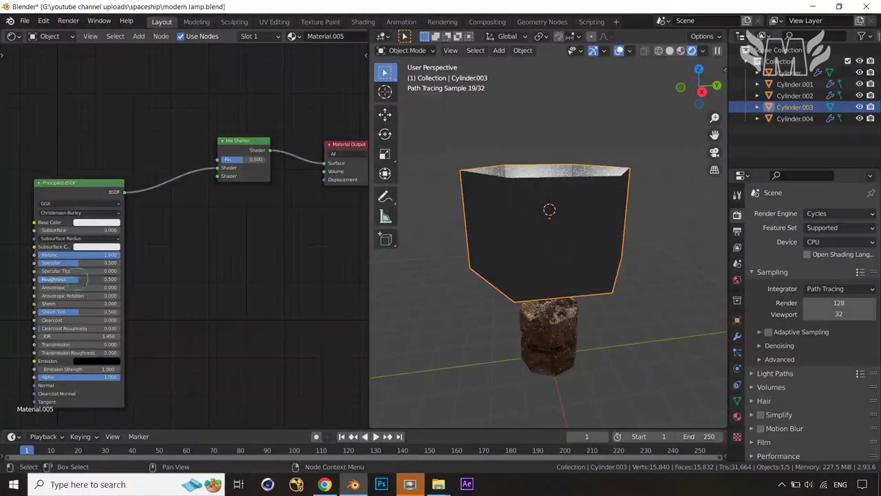
{"action": "middle_click_drag", "start_coordinate": [214, 222], "coordinate": [232, 250]}
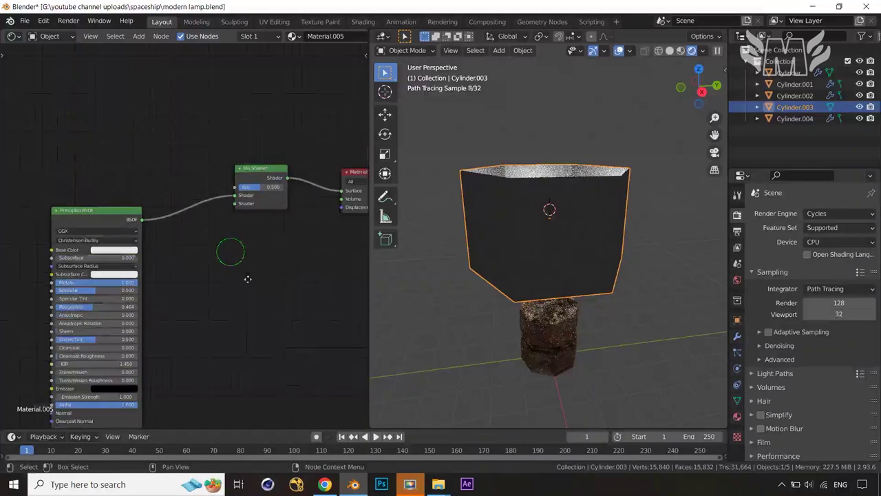
Add a ColorRamp node above the Principled BSDF and connect its Color output to the Mix Shader's Fac input
{"action": "key", "text": "shift+a"}
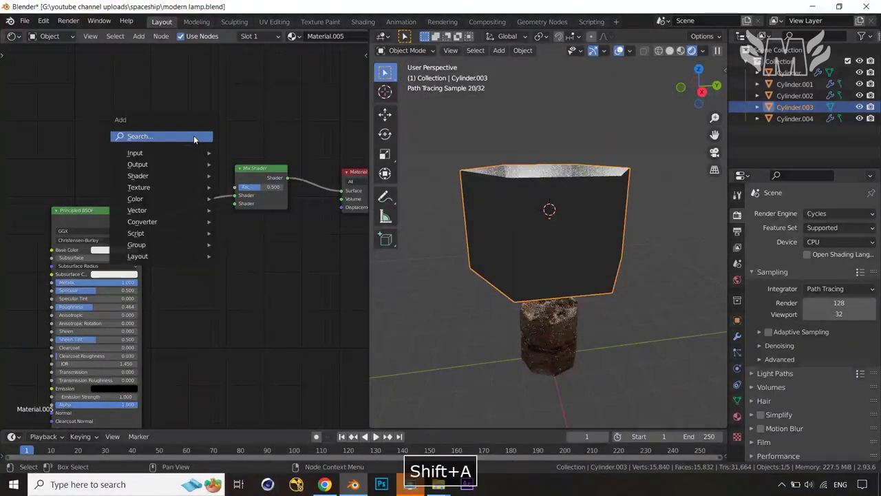
{"action": "left_click", "coordinate": [193, 136]}
{"action": "type", "text": "RAMP"}
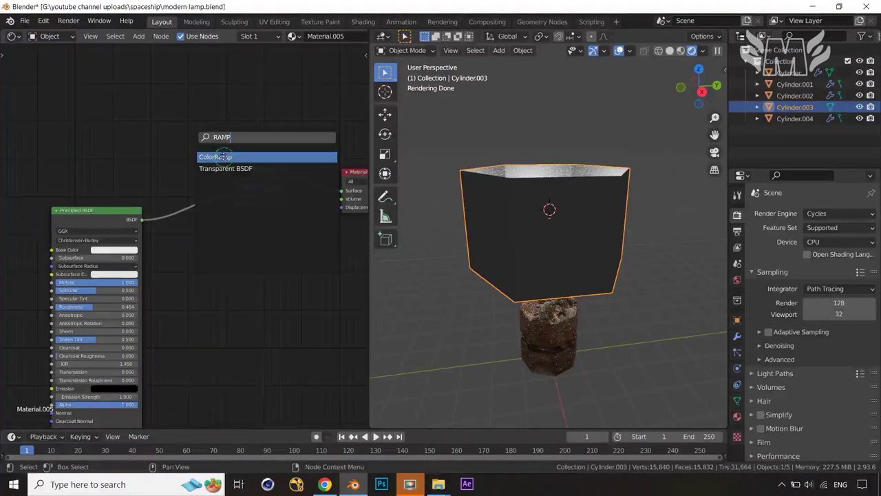
{"action": "left_click", "coordinate": [224, 157]}
{"action": "left_click", "coordinate": [126, 112]}
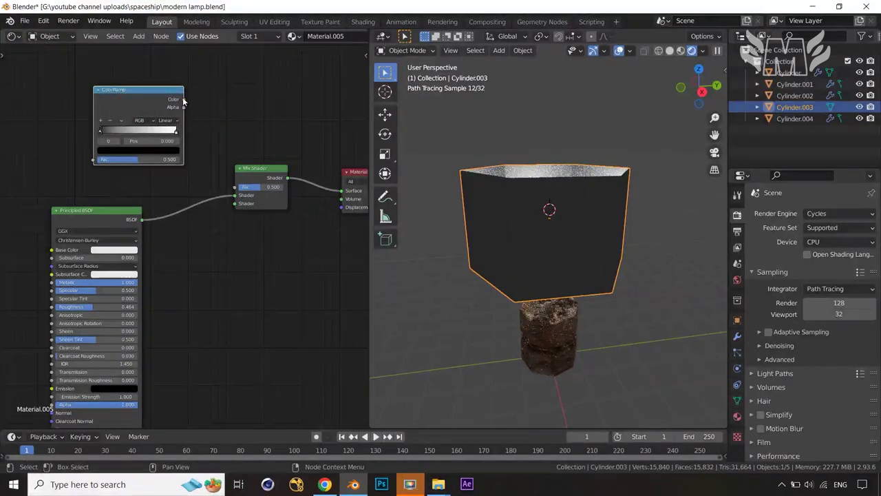
{"action": "left_click_drag", "start_coordinate": [183, 100], "coordinate": [190, 181]}
Add a Gradient Texture node ahead of the ColorRamp and connect its Color output to the ColorRamp's Fac input
{"action": "middle_click_drag", "start_coordinate": [145, 131], "coordinate": [197, 149]}
{"action": "key", "text": "shift+a"}
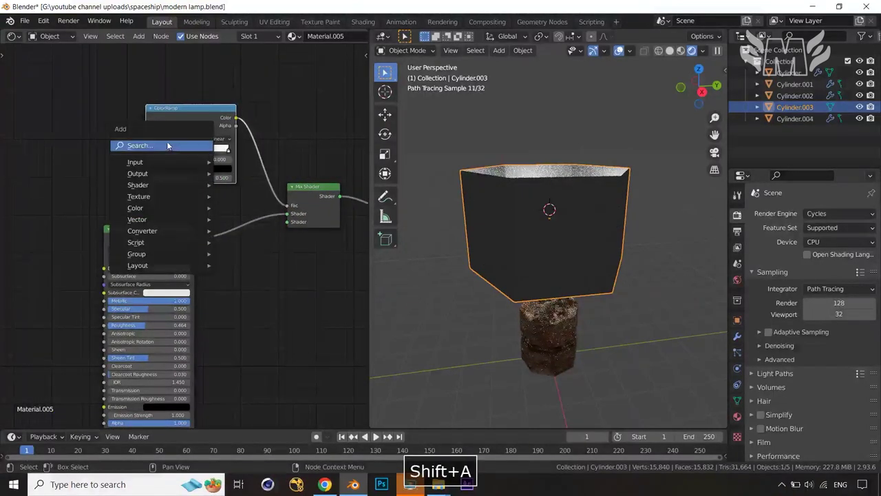
{"action": "left_click", "coordinate": [168, 146]}
{"action": "type", "text": "GR"}
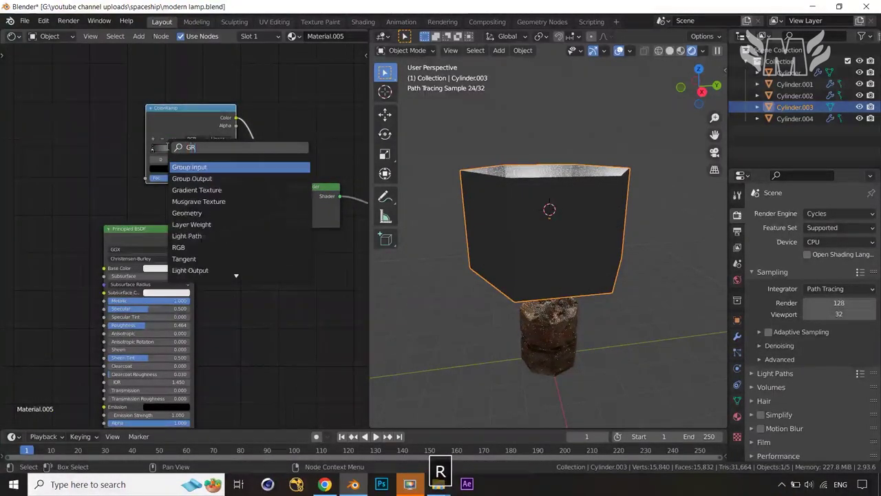
{"action": "type", "text": "AD"}
{"action": "left_click", "coordinate": [190, 167]}
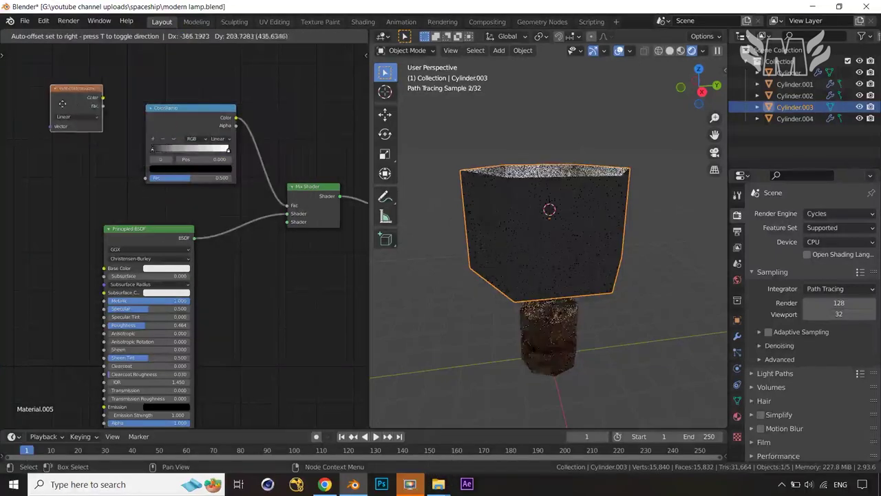
{"action": "left_click", "coordinate": [97, 111]}
{"action": "left_click_drag", "start_coordinate": [89, 95], "coordinate": [99, 136]}
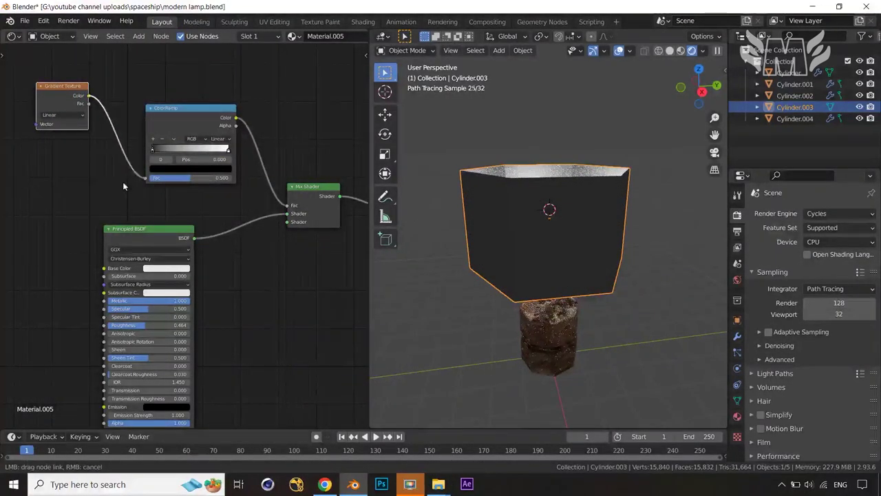
{"action": "left_click_drag", "start_coordinate": [124, 186], "coordinate": [147, 178]}
Add Texture Coordinate and Mapping nodes ahead of the Gradient Texture, with the Generated coordinates feeding the Mapping's Vector input
{"action": "middle_click_drag", "start_coordinate": [68, 89], "coordinate": [160, 108]}
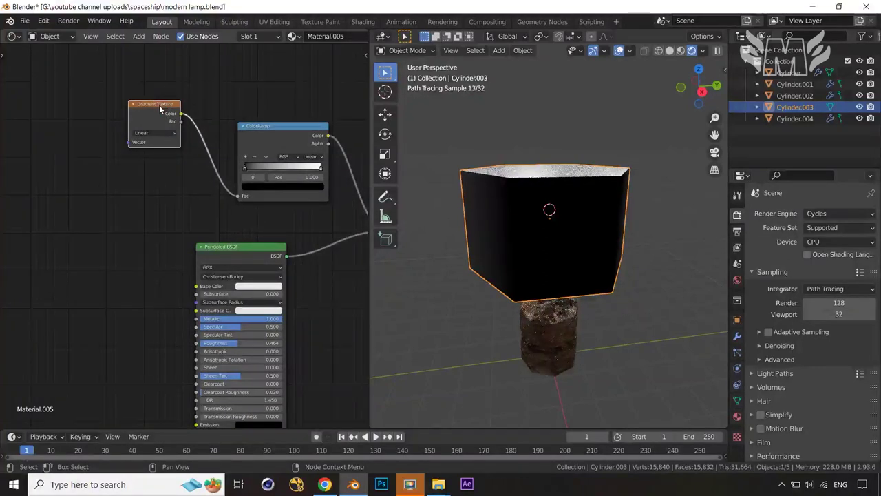
{"action": "key", "text": "ctrl+t"}
{"action": "scroll", "coordinate": [142, 164], "scroll_direction": "down", "scroll_amount": 1}
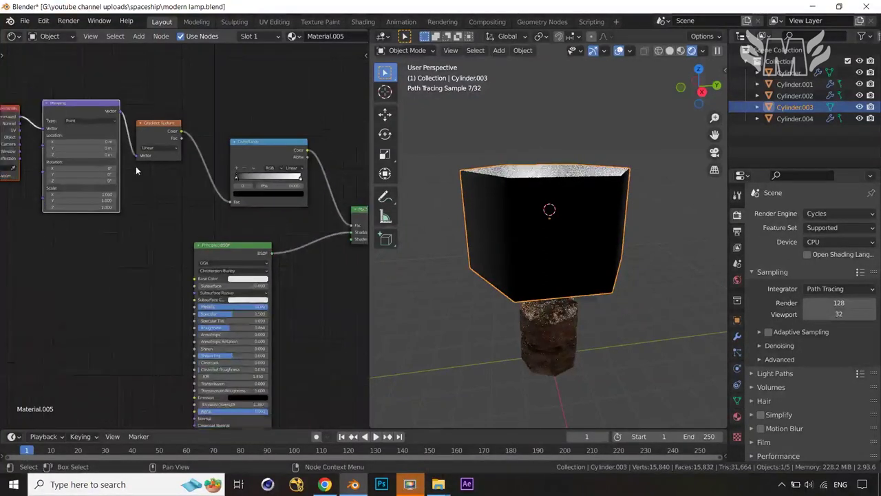
{"action": "scroll", "coordinate": [57, 143], "scroll_direction": "up", "scroll_amount": 1}
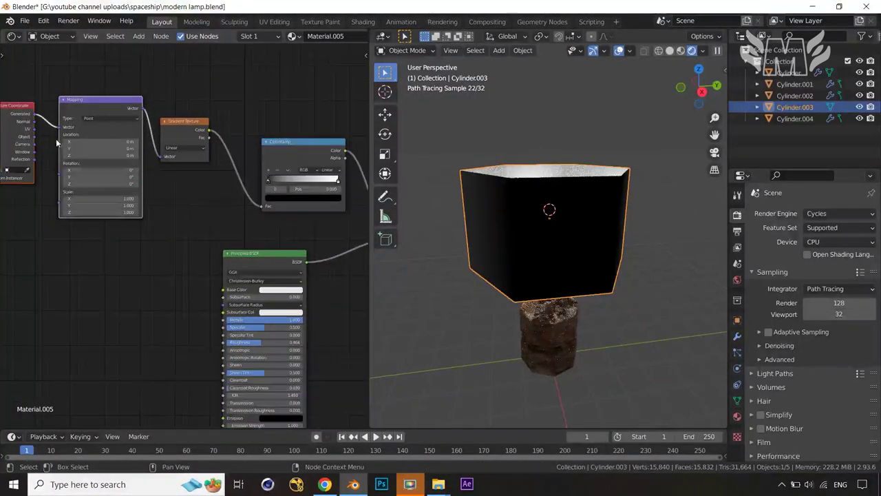
{"action": "left_click_drag", "start_coordinate": [34, 129], "coordinate": [59, 128]}
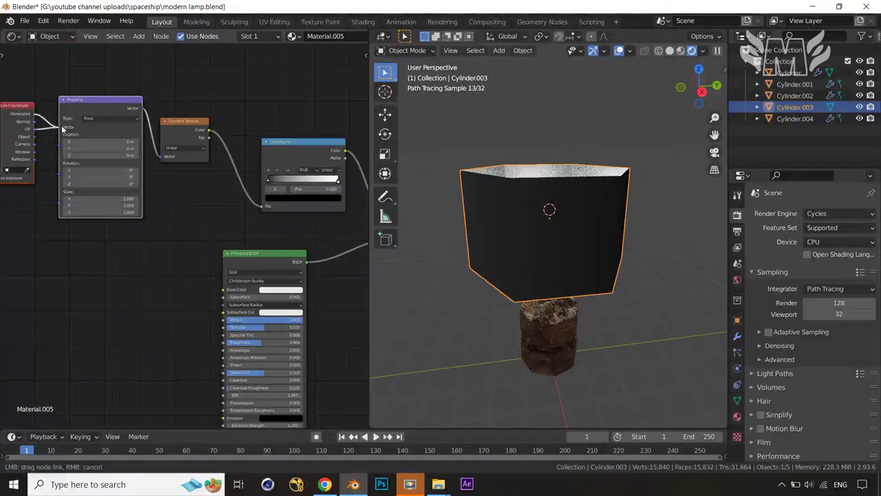
Try out the Linear gradient by sliding the ColorRamp stops, leaving the black one at 0.145 and the white one at 1.000
{"action": "middle_click_drag", "start_coordinate": [183, 199], "coordinate": [106, 204]}
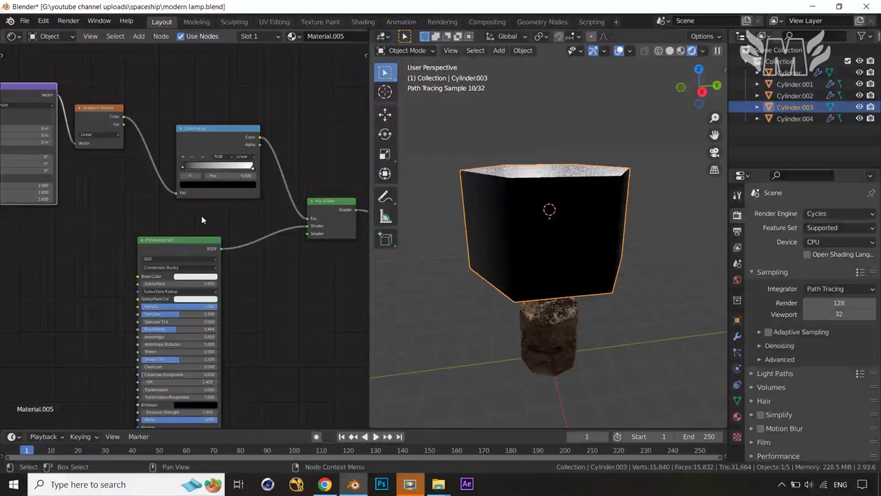
{"action": "scroll", "coordinate": [237, 199], "scroll_direction": "up", "scroll_amount": 2}
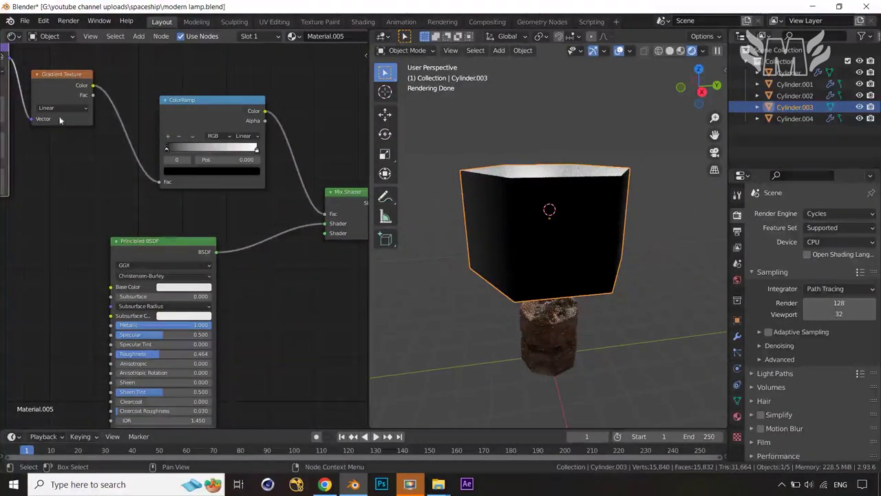
{"action": "middle_click_drag", "start_coordinate": [376, 182], "coordinate": [448, 184]}
{"action": "middle_click_drag", "start_coordinate": [57, 149], "coordinate": [97, 167]}
{"action": "left_click", "coordinate": [104, 125]}
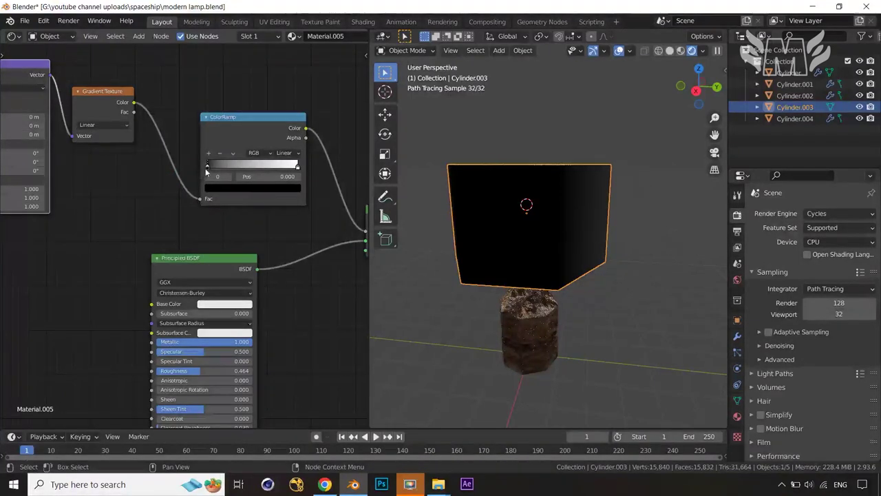
{"action": "left_click_drag", "start_coordinate": [207, 166], "coordinate": [293, 168]}
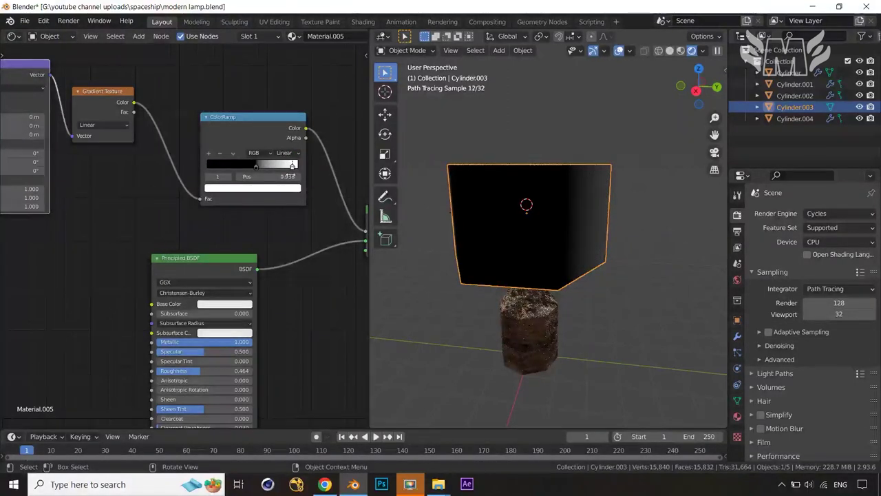
{"action": "left_click_drag", "start_coordinate": [258, 165], "coordinate": [239, 174]}
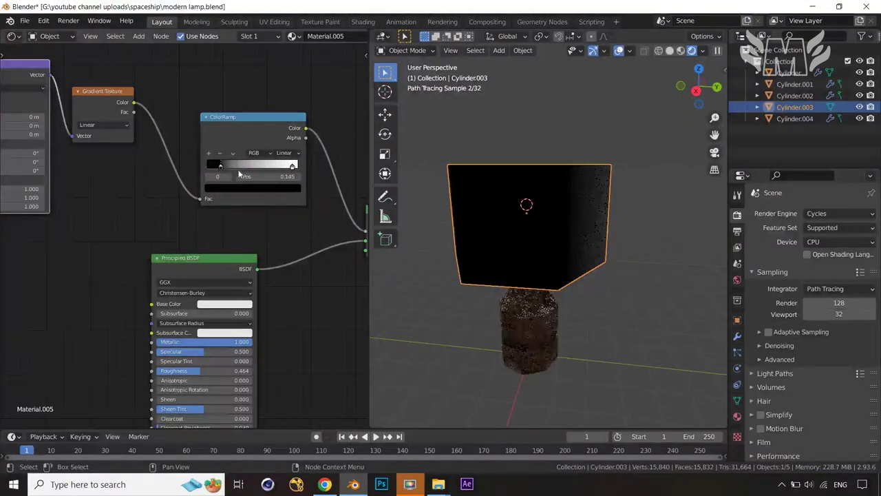
{"action": "left_click_drag", "start_coordinate": [293, 171], "coordinate": [302, 169]}
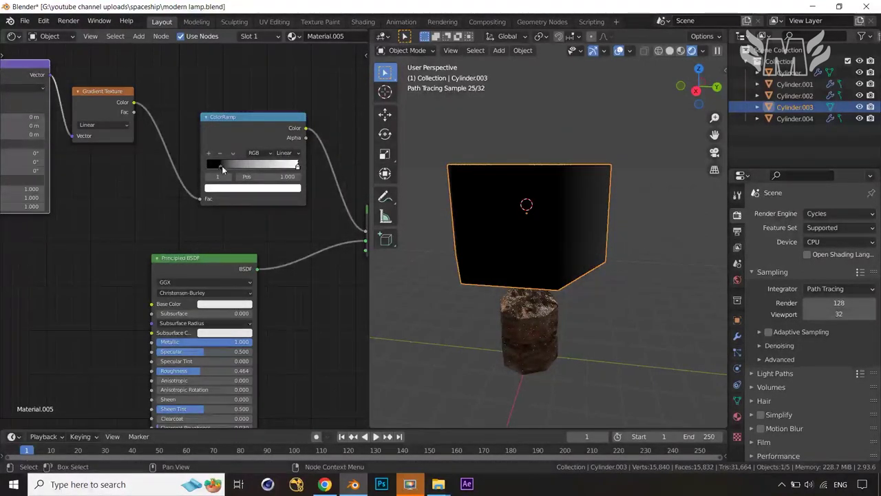
Set the Mapping node's Y rotation to 90°
{"action": "middle_click_drag", "start_coordinate": [138, 159], "coordinate": [206, 163]}
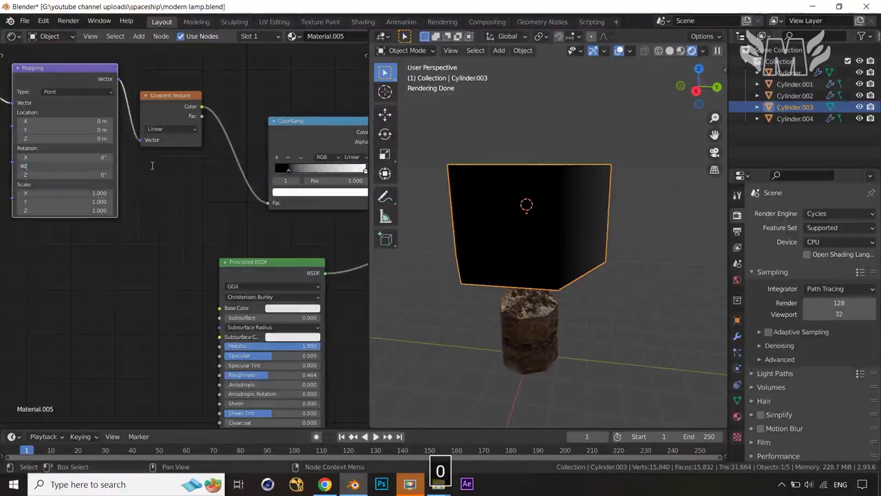
{"action": "key", "text": "Return"}
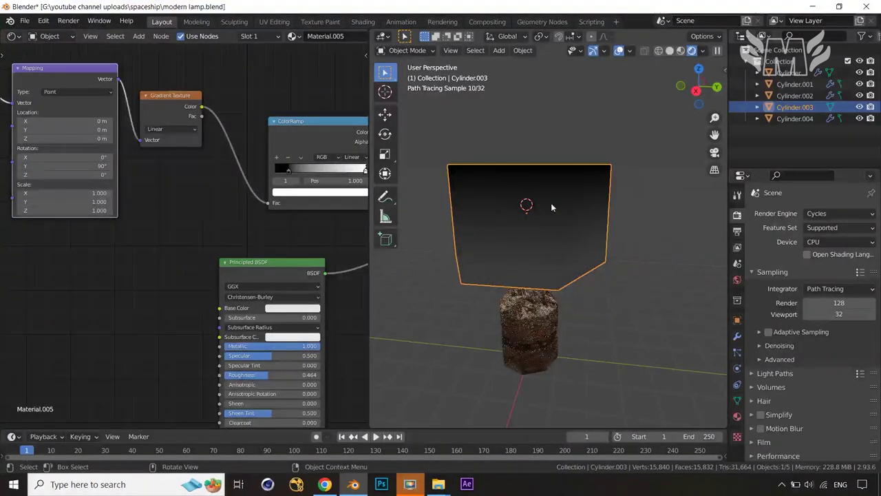
Move the ColorRamp's black stop back to the start of the ramp and add a third stop at 0.500
{"action": "middle_click_drag", "start_coordinate": [271, 192], "coordinate": [223, 186]}
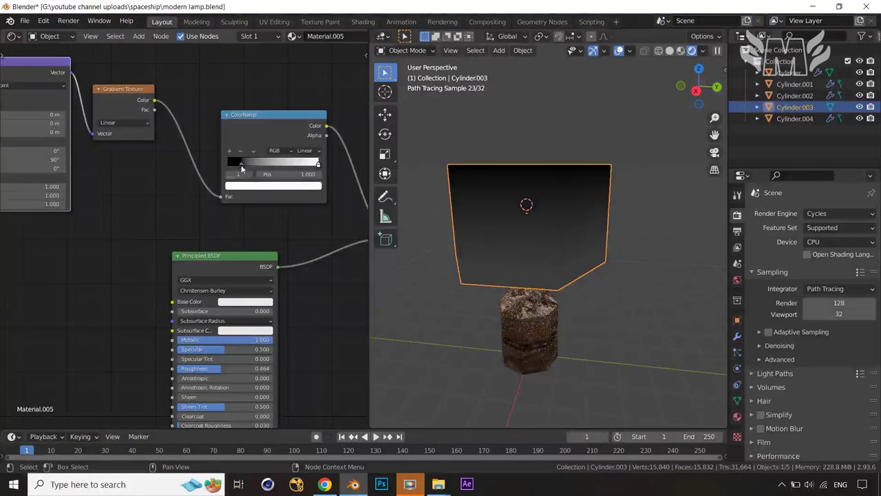
{"action": "left_click", "coordinate": [239, 164]}
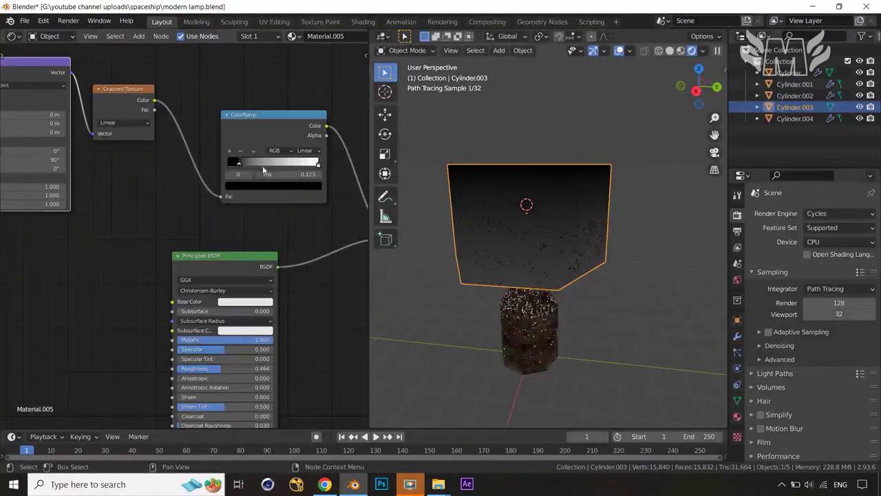
{"action": "left_click_drag", "start_coordinate": [263, 165], "coordinate": [225, 167]}
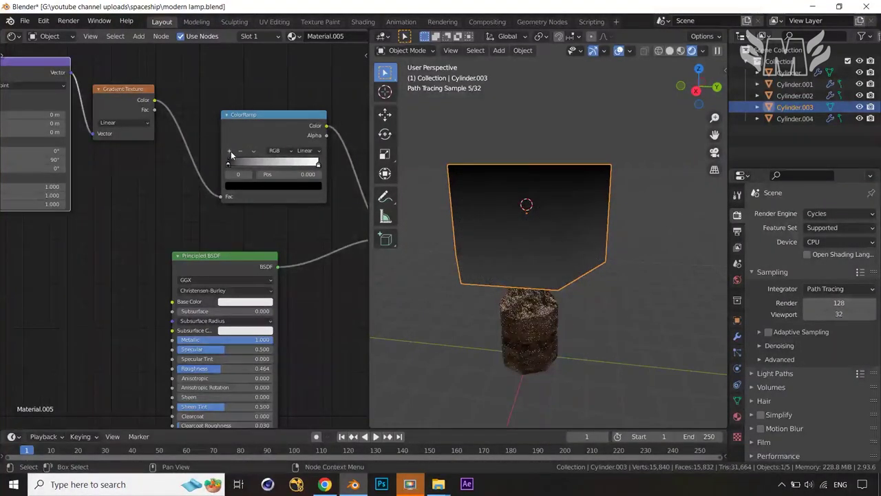
{"action": "left_click", "coordinate": [230, 152]}
{"action": "left_click", "coordinate": [228, 164]}
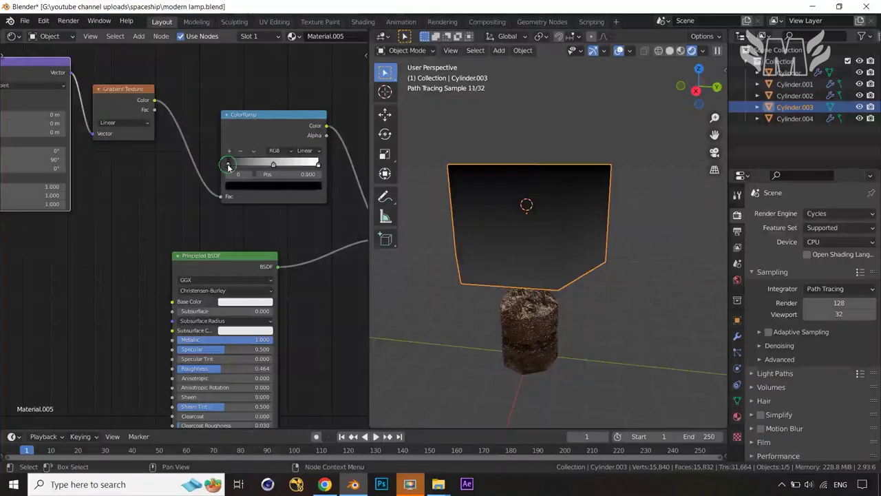
{"action": "left_click_drag", "start_coordinate": [229, 163], "coordinate": [230, 162]}
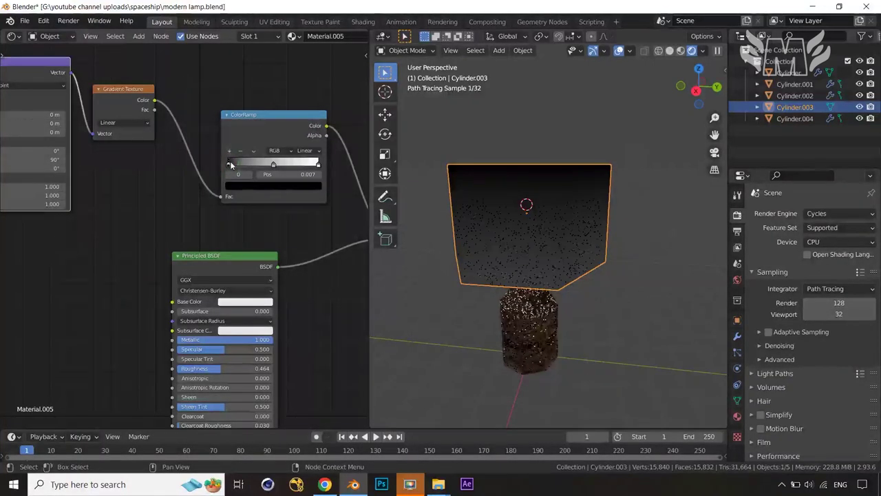
Recolor the ColorRamp's middle stop white and its last stop black, with the last stop at about 0.989
{"action": "left_click", "coordinate": [278, 186]}
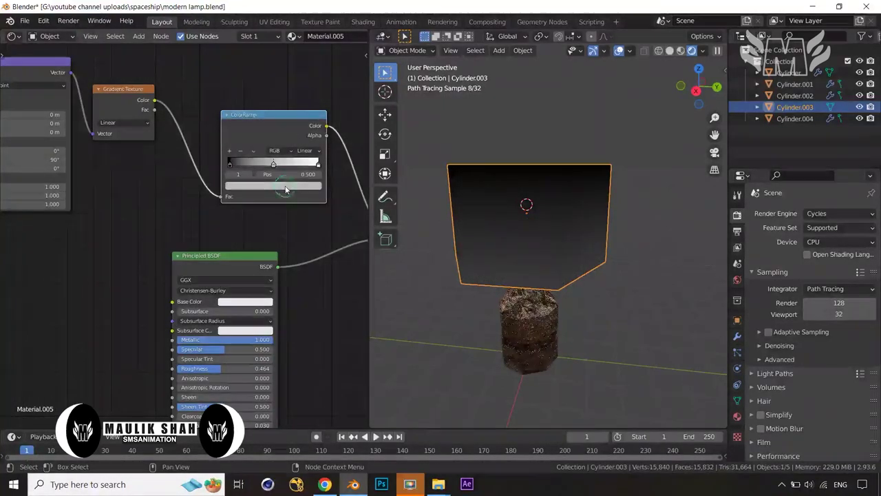
{"action": "left_click", "coordinate": [286, 187]}
{"action": "left_click_drag", "start_coordinate": [301, 102], "coordinate": [301, 123]}
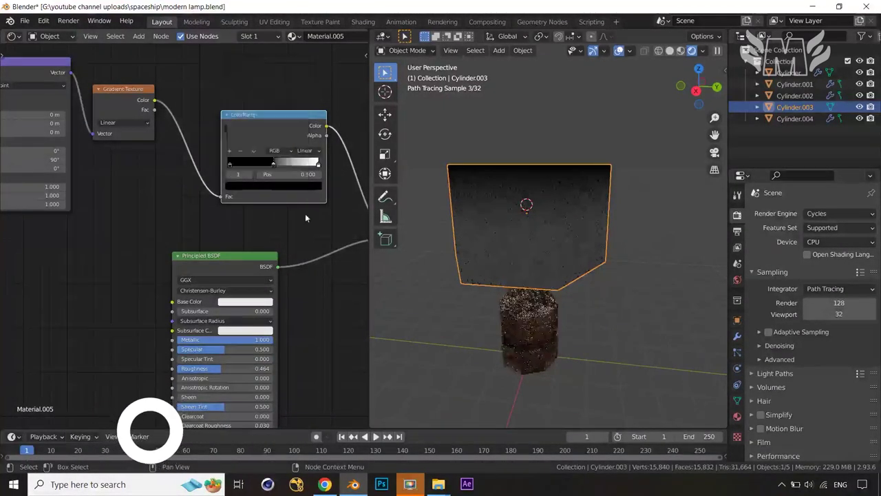
{"action": "mouse_move", "coordinate": [319, 167]}
{"action": "left_mouse_down"}
{"action": "mouse_move", "coordinate": [285, 168]}
{"action": "mouse_move", "coordinate": [321, 171]}
{"action": "left_mouse_up"}
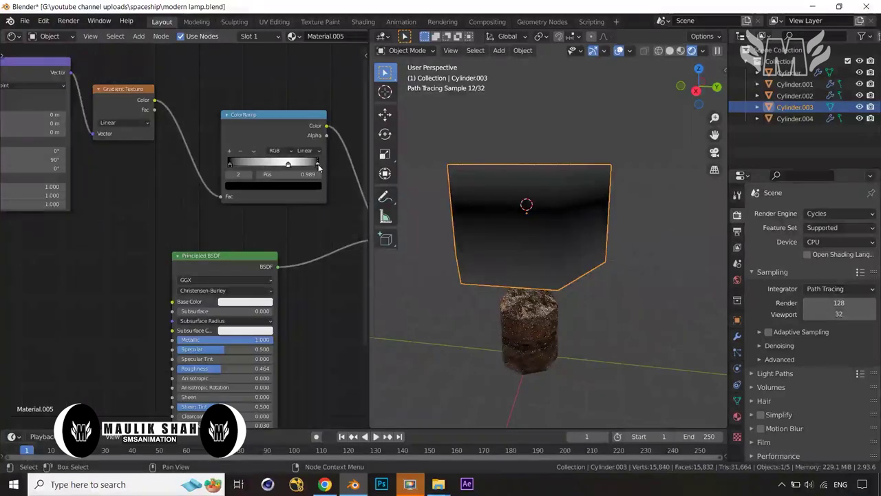
Set the ColorRamp's last black stop to position 0.9 and switch the interpolation to Constant
{"action": "left_click", "coordinate": [307, 175]}
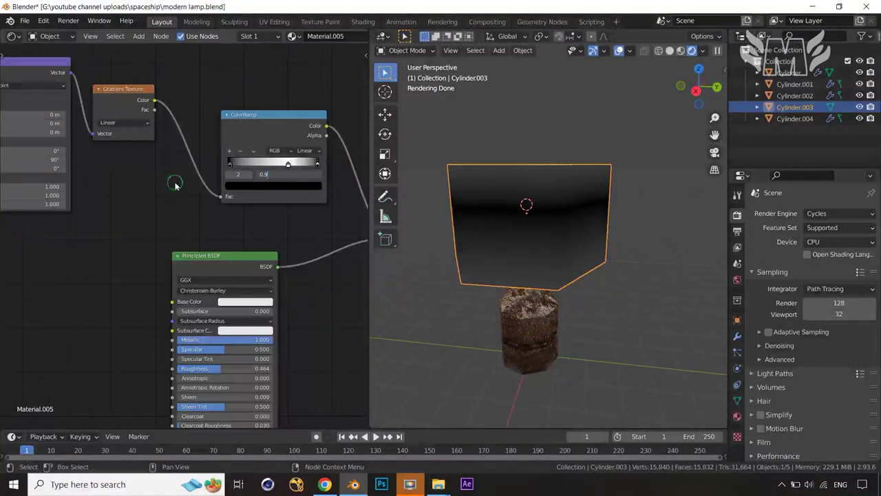
{"action": "key", "text": "Return"}
{"action": "left_click", "coordinate": [311, 150]}
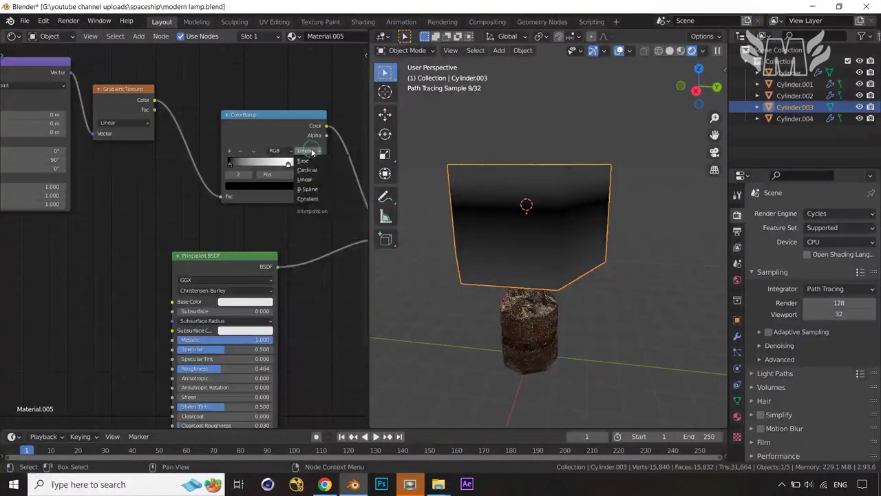
{"action": "left_click", "coordinate": [308, 199]}
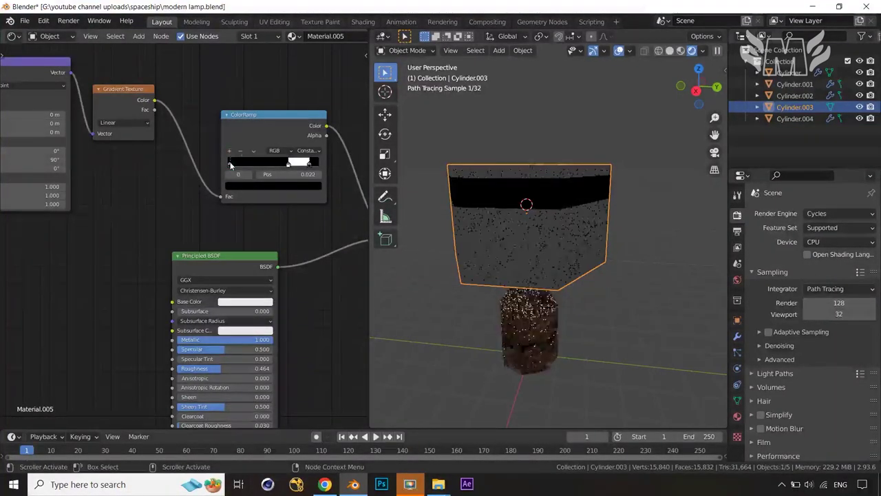
Set the ColorRamp's white middle stop to position 0.100
{"action": "left_click", "coordinate": [288, 164]}
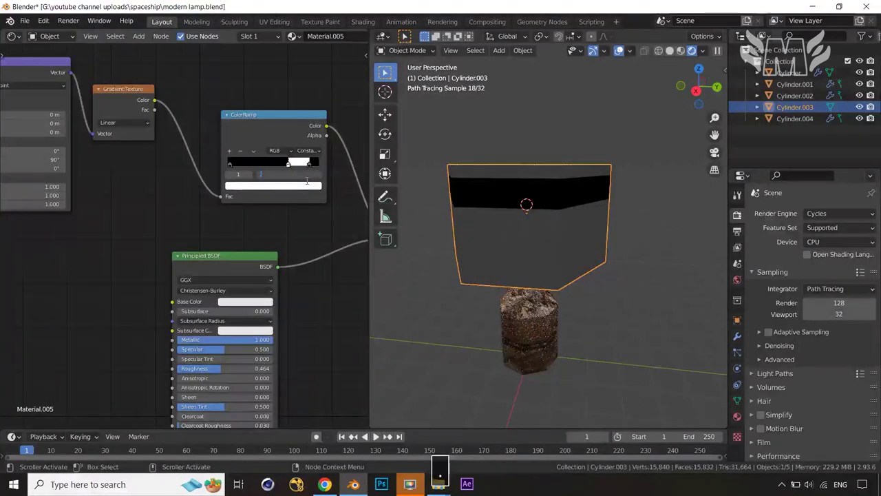
{"action": "key", "text": "Return"}
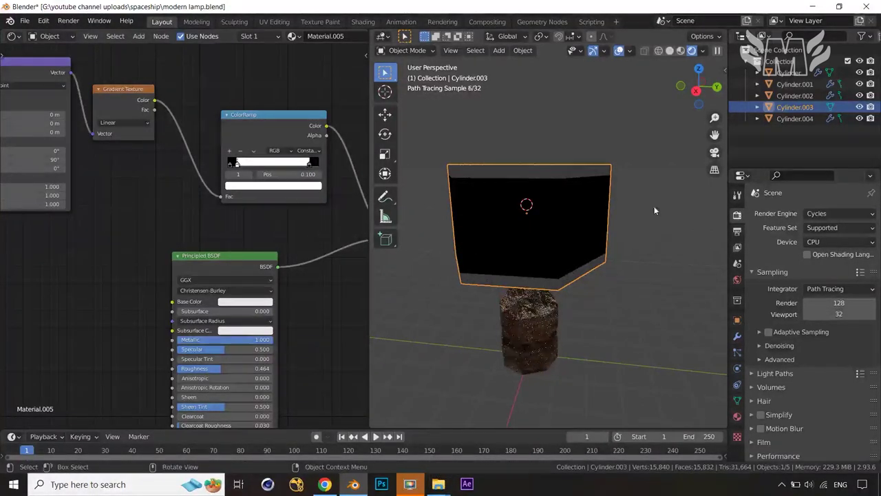
{"action": "mouse_move", "coordinate": [602, 223]}
{"action": "middle_mouse_down"}
{"action": "mouse_move", "coordinate": [639, 244]}
{"action": "mouse_move", "coordinate": [650, 234]}
{"action": "middle_mouse_up"}
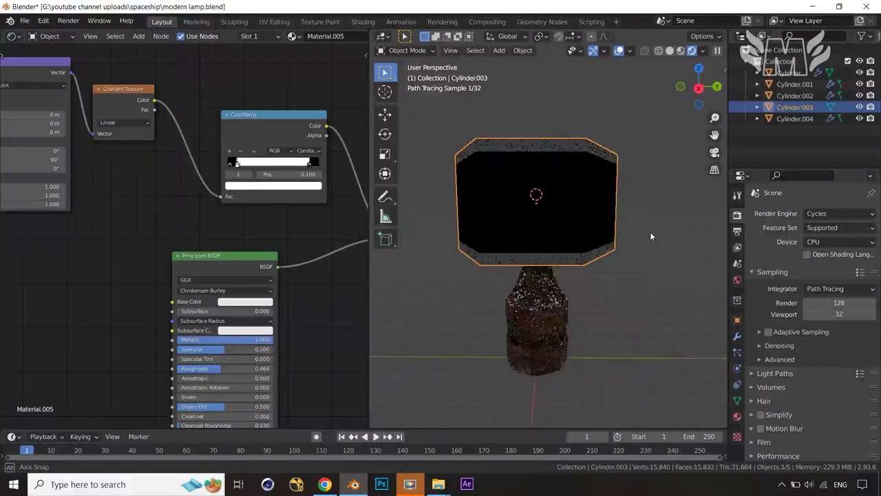
Duplicate the lampshade's Principled BSDF and place the copy beside the original, below the Mix Shader
{"action": "scroll", "coordinate": [284, 226], "scroll_direction": "down", "scroll_amount": 1}
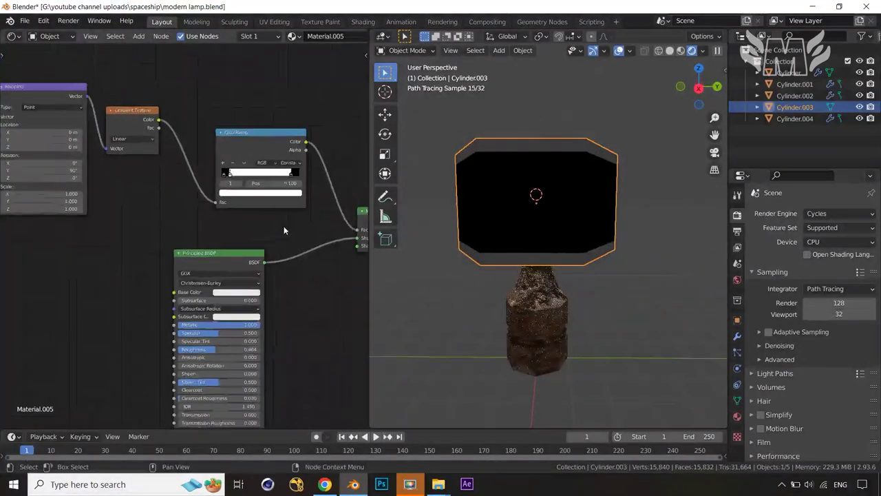
{"action": "middle_click_drag", "start_coordinate": [284, 226], "coordinate": [177, 187]}
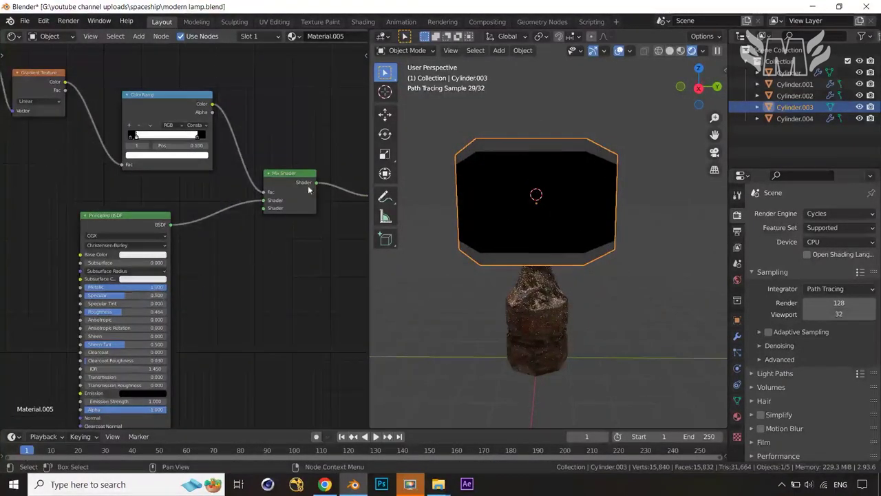
{"action": "left_click_drag", "start_coordinate": [286, 173], "coordinate": [301, 171]}
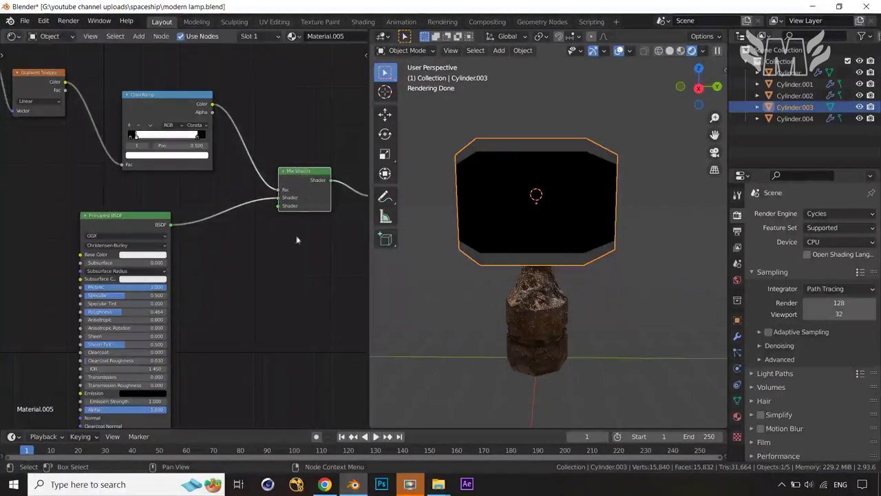
{"action": "key", "text": "shift+a"}
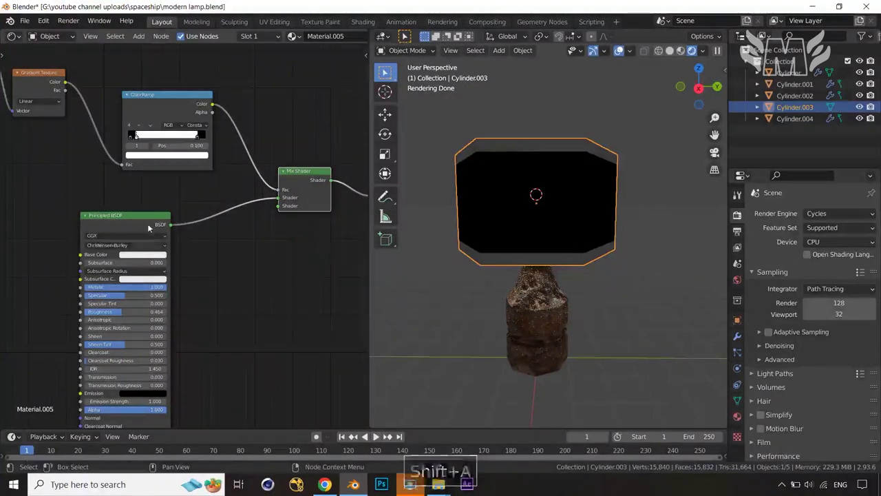
{"action": "left_click", "coordinate": [143, 219]}
{"action": "key", "text": "shift+d"}
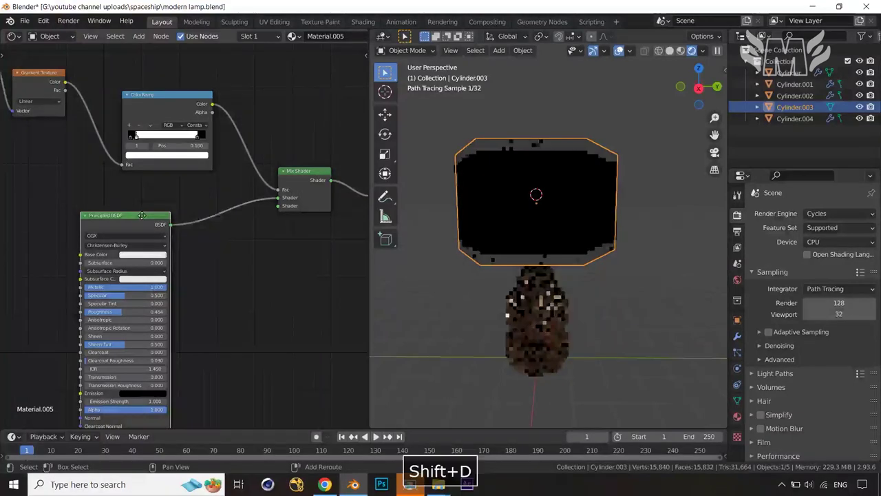
{"action": "left_click", "coordinate": [287, 259]}
{"action": "middle_click_drag", "start_coordinate": [313, 267], "coordinate": [258, 268]}
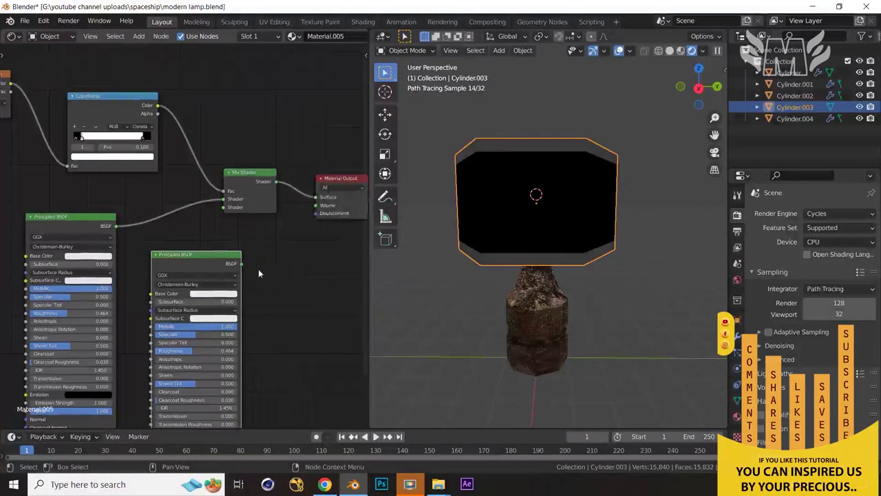
Set the copied Principled BSDF's Metallic to 0, connect it to the Mix Shader's second Shader input, and set the original's Roughness to about 0.391
{"action": "left_click_drag", "start_coordinate": [251, 178], "coordinate": [272, 164]}
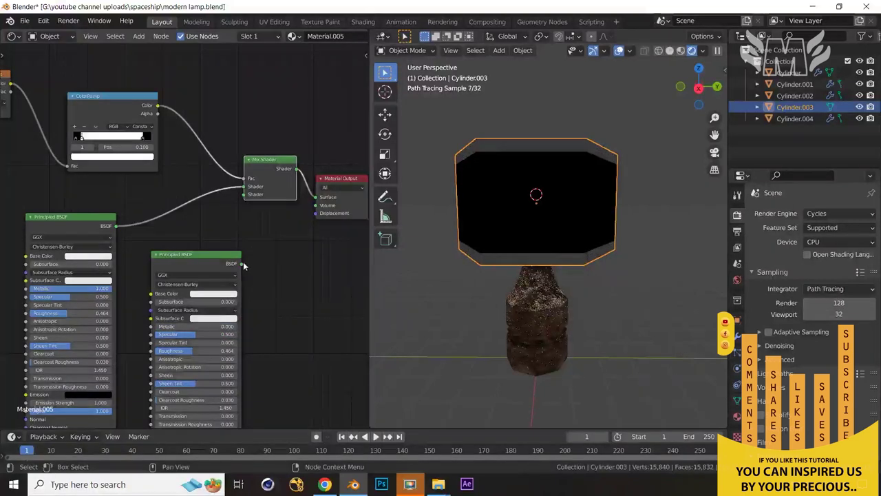
{"action": "left_click_drag", "start_coordinate": [241, 266], "coordinate": [243, 195]}
{"action": "left_click_drag", "start_coordinate": [76, 313], "coordinate": [52, 314]}
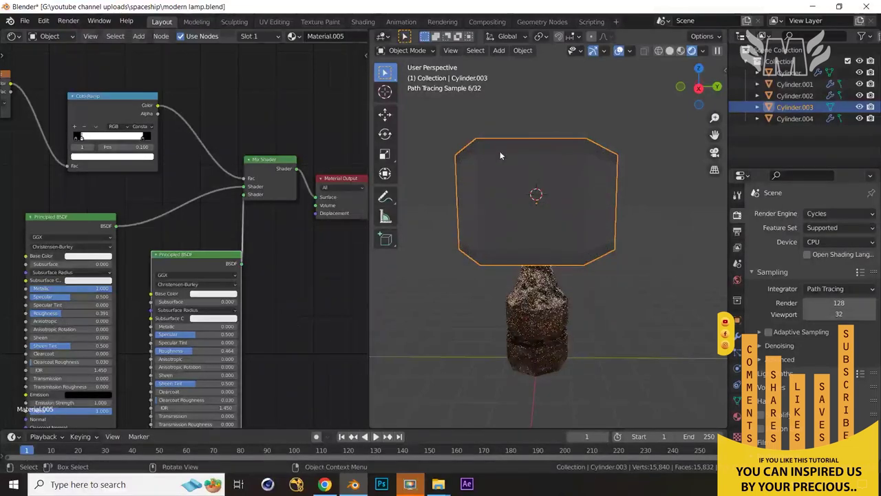
{"action": "scroll", "coordinate": [283, 312], "scroll_direction": "down", "scroll_amount": 2, "text": "shift"}
{"action": "middle_click_drag", "start_coordinate": [537, 199], "coordinate": [573, 219]}
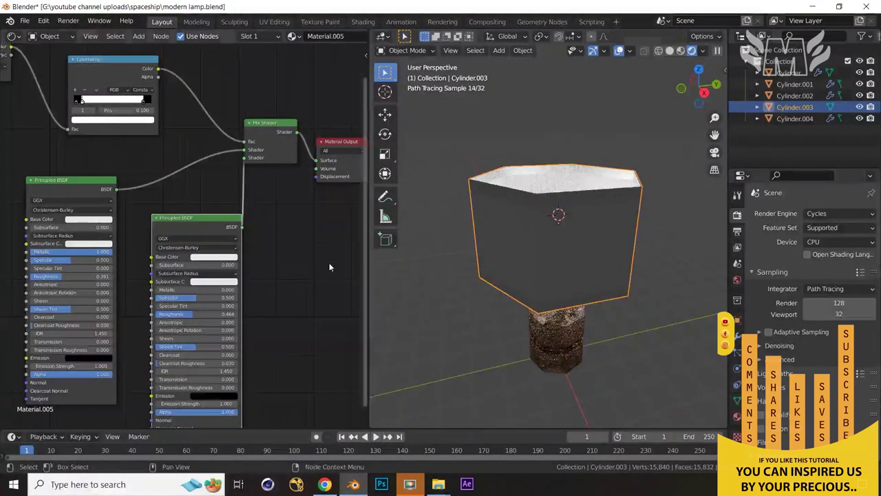
Tint the original metallic Principled BSDF's Base Color a light tan for the bands along the lampshade's edges
{"action": "left_click", "coordinate": [221, 256]}
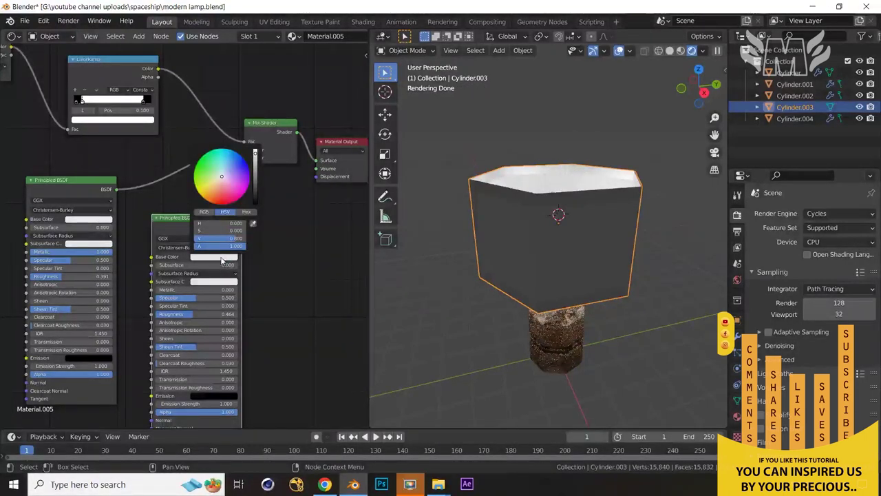
{"action": "left_click", "coordinate": [89, 219]}
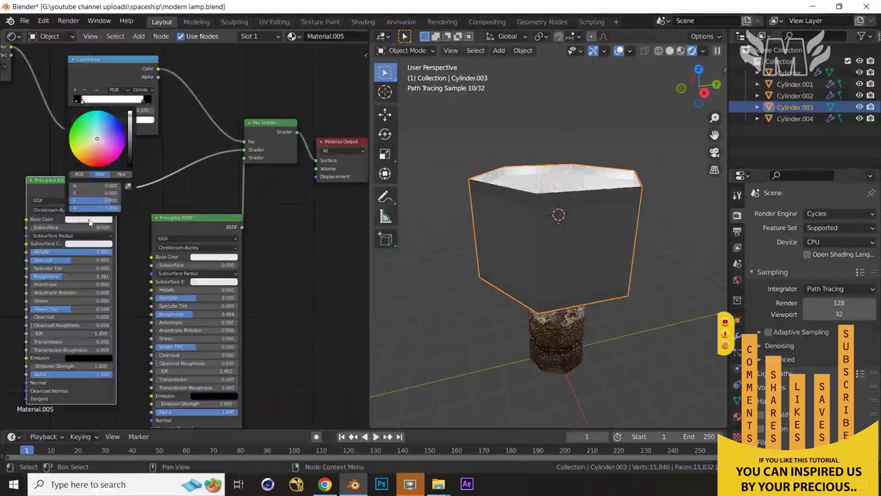
{"action": "left_click", "coordinate": [94, 150]}
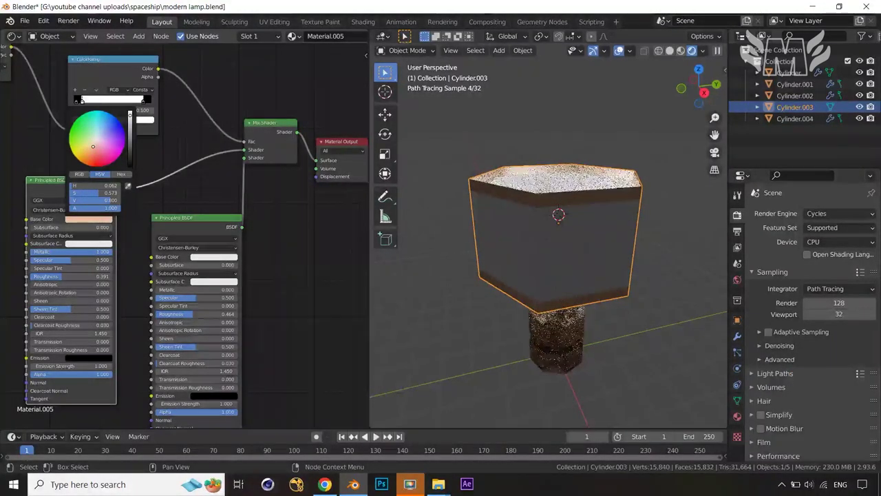
{"action": "left_click_drag", "start_coordinate": [94, 149], "coordinate": [93, 145]}
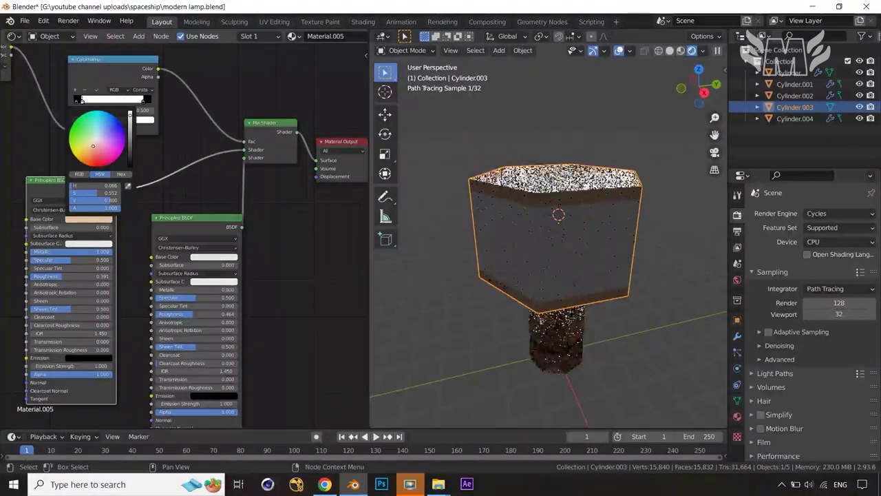
{"action": "left_click", "coordinate": [95, 142]}
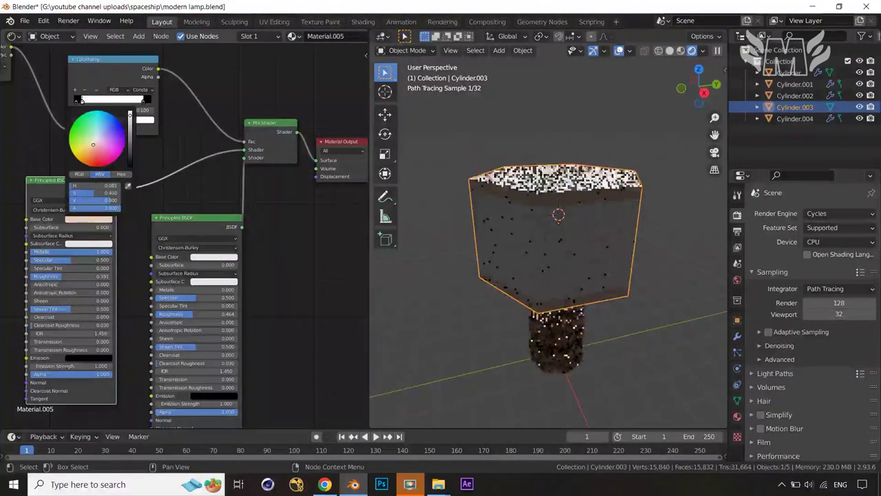
{"action": "left_click", "coordinate": [133, 121]}
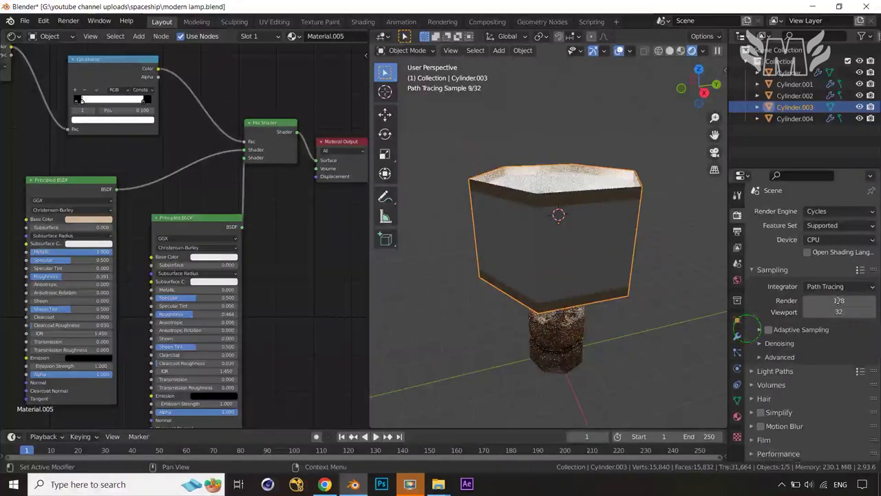
Set the copied Principled BSDF's Transmission to about 0.062 and its Roughness to about 0.507
{"action": "scroll", "coordinate": [805, 309], "scroll_direction": "down", "scroll_amount": 1}
{"action": "middle_click_drag", "start_coordinate": [551, 324], "coordinate": [587, 329]}
{"action": "scroll", "coordinate": [294, 315], "scroll_direction": "up", "scroll_amount": 2}
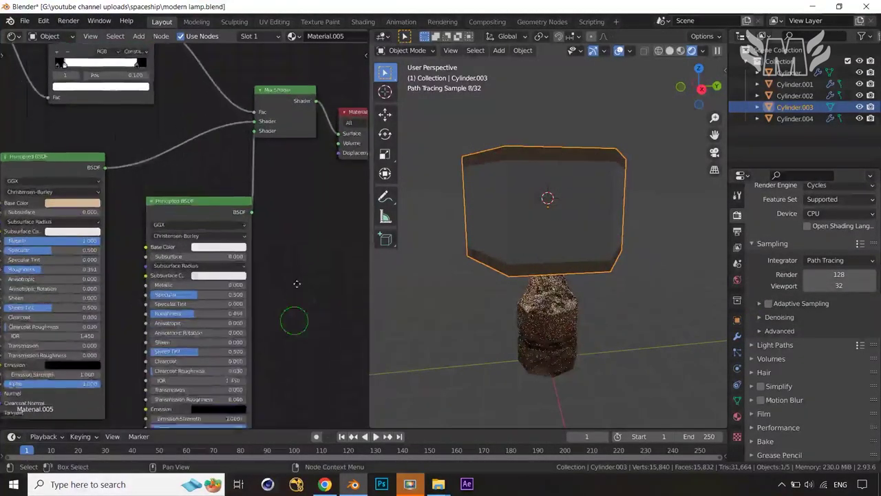
{"action": "middle_click_drag", "start_coordinate": [289, 293], "coordinate": [289, 266]}
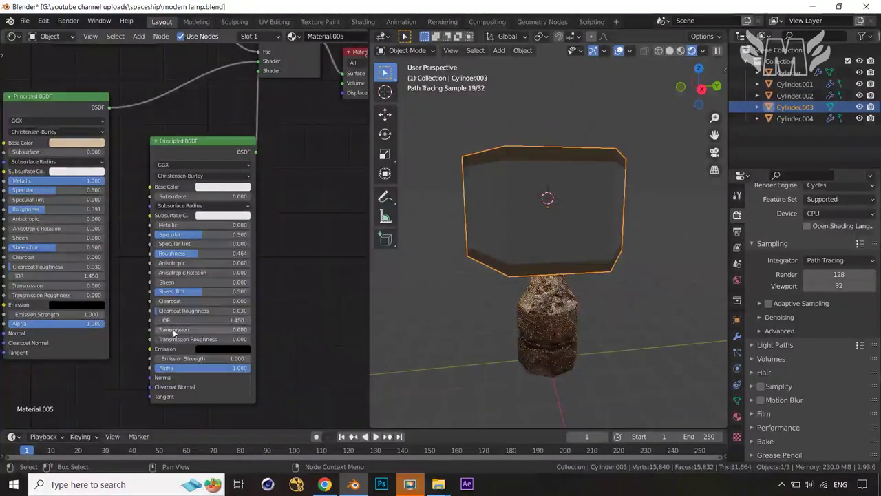
{"action": "left_click_drag", "start_coordinate": [169, 330], "coordinate": [174, 331]}
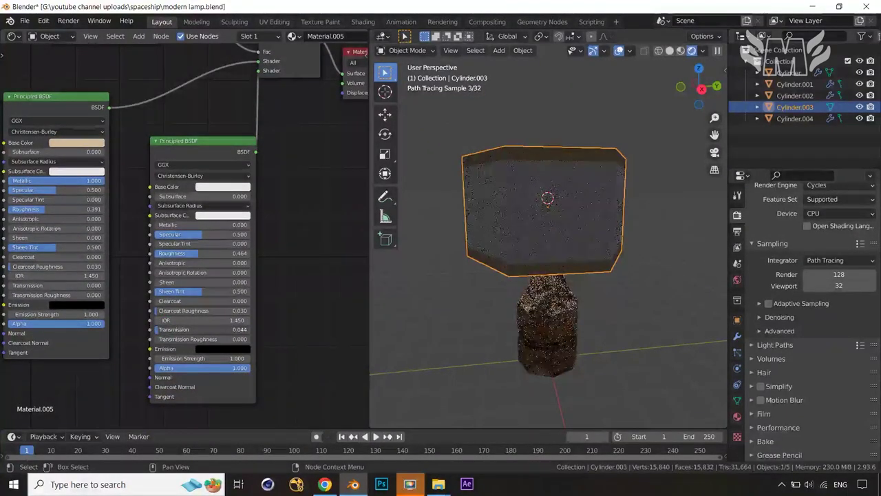
{"action": "left_click_drag", "start_coordinate": [174, 331], "coordinate": [176, 330]}
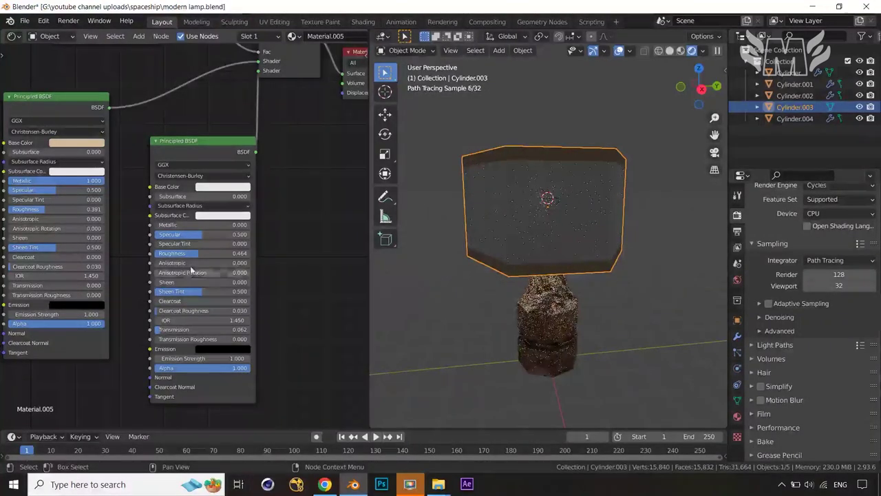
{"action": "left_click_drag", "start_coordinate": [207, 254], "coordinate": [237, 254]}
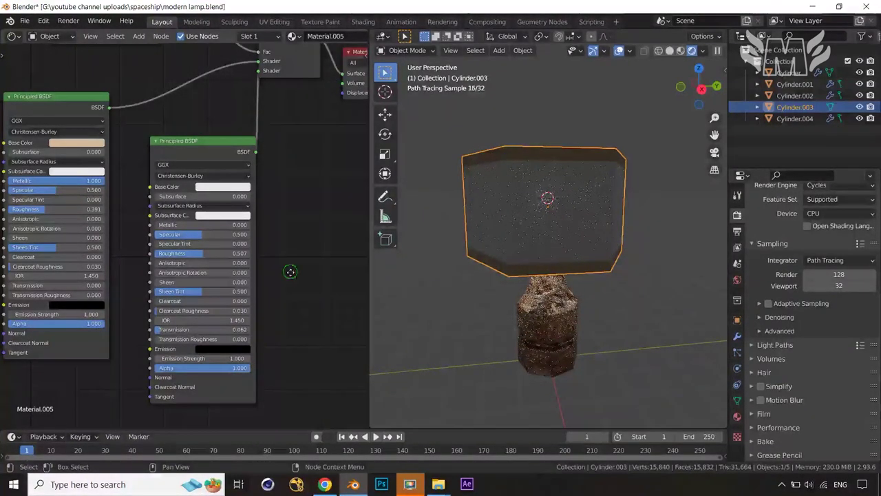
Enable Adaptive Sampling and turn on render denoising with the OptiX denoiser
{"action": "middle_click_drag", "start_coordinate": [289, 271], "coordinate": [270, 349]}
{"action": "mouse_move", "coordinate": [667, 274]}
{"action": "middle_mouse_down"}
{"action": "mouse_move", "coordinate": [644, 295]}
{"action": "mouse_move", "coordinate": [659, 275]}
{"action": "middle_mouse_up"}
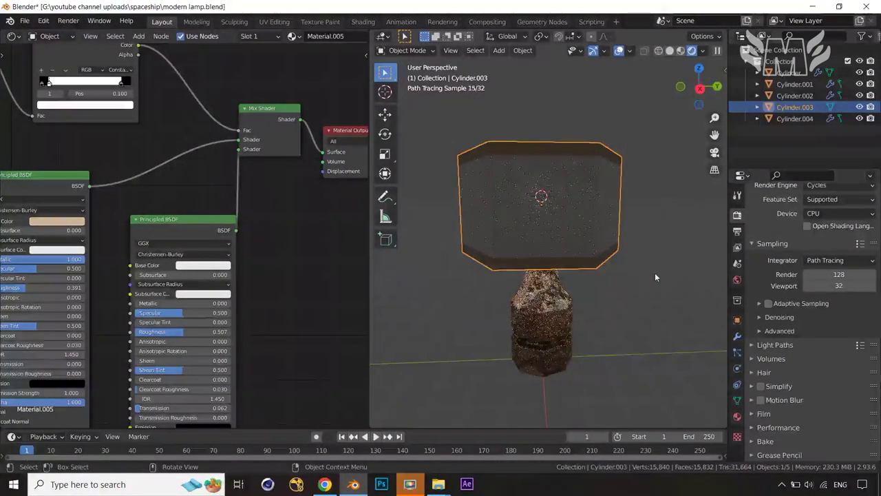
{"action": "left_click", "coordinate": [768, 303]}
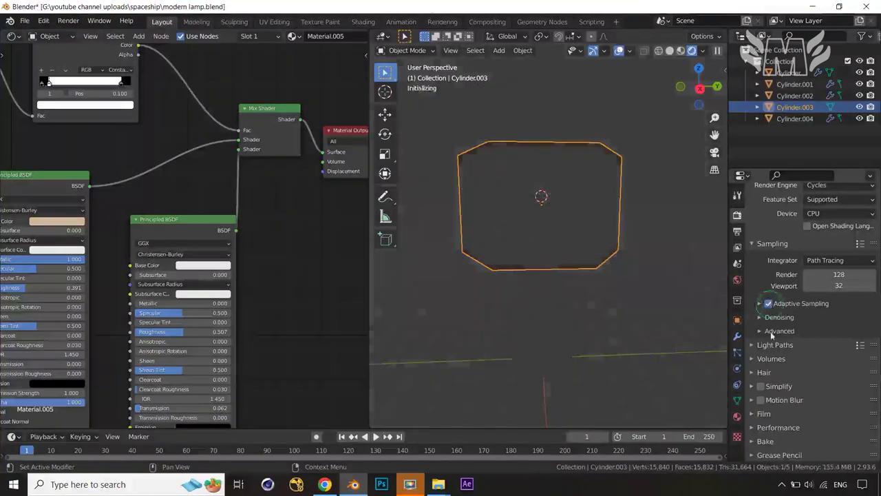
{"action": "scroll", "coordinate": [792, 324], "scroll_direction": "down", "scroll_amount": 1}
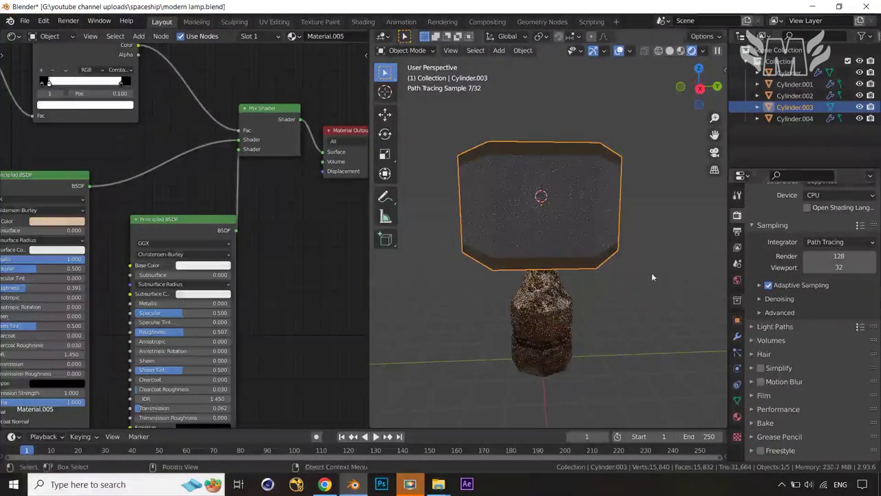
{"action": "left_click", "coordinate": [760, 298]}
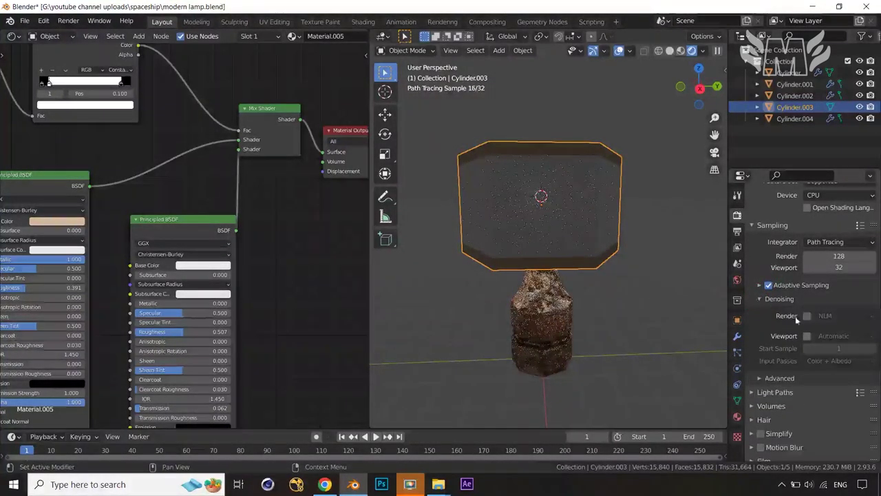
{"action": "left_click", "coordinate": [843, 315]}
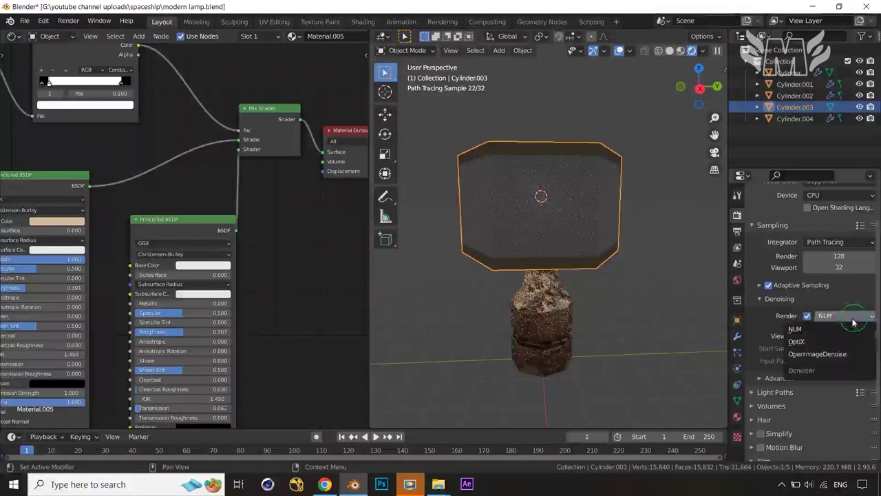
{"action": "left_click", "coordinate": [811, 343]}
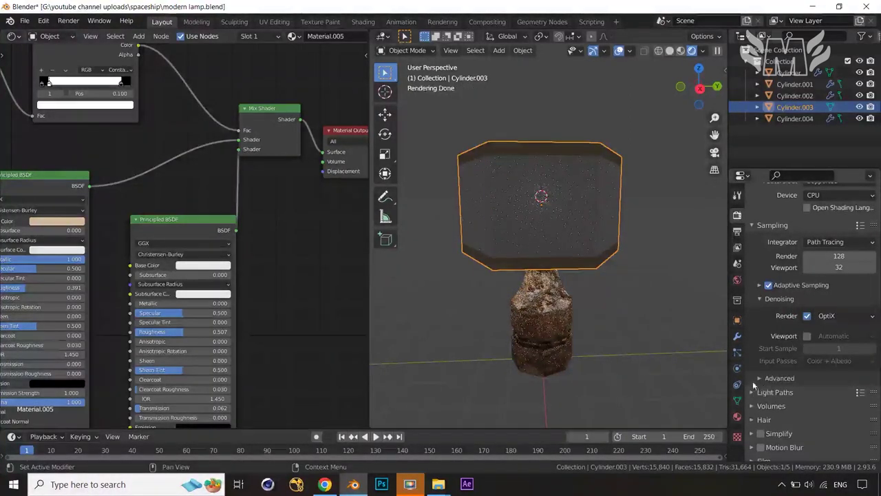
{"action": "scroll", "coordinate": [753, 379], "scroll_direction": "down", "scroll_amount": 2}
Select the bottom face of the lamp's base in Edit Mode and snap the 3D cursor to it
{"action": "scroll", "coordinate": [589, 277], "scroll_direction": "down", "scroll_amount": 1}
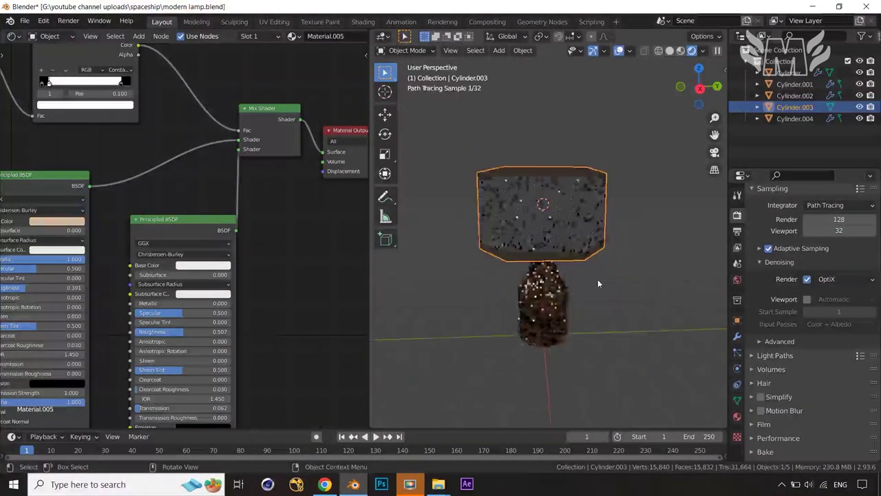
{"action": "left_click", "coordinate": [559, 340]}
{"action": "key", "text": "Tab"}
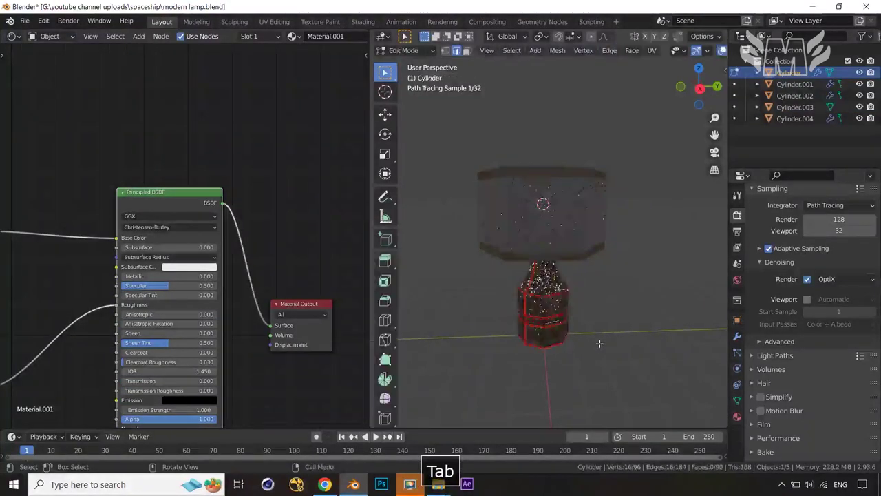
{"action": "middle_click_drag", "start_coordinate": [599, 343], "coordinate": [544, 272]}
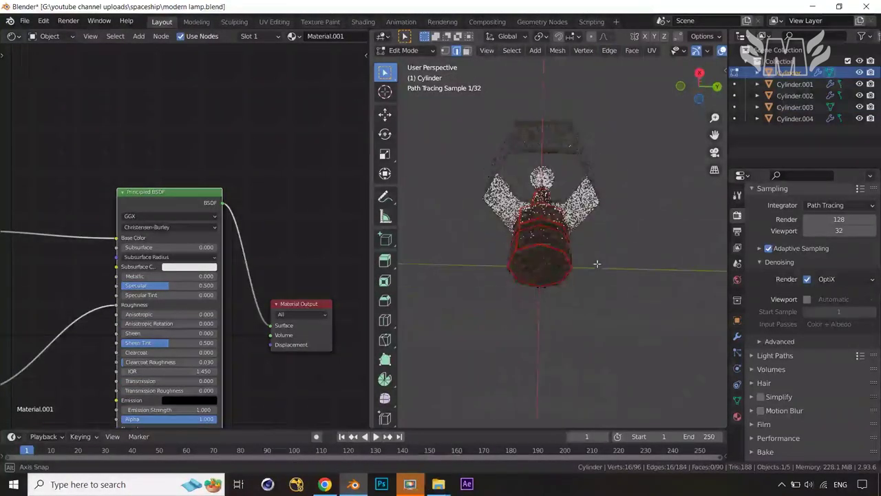
{"action": "key", "text": "3"}
{"action": "left_click", "coordinate": [538, 267]}
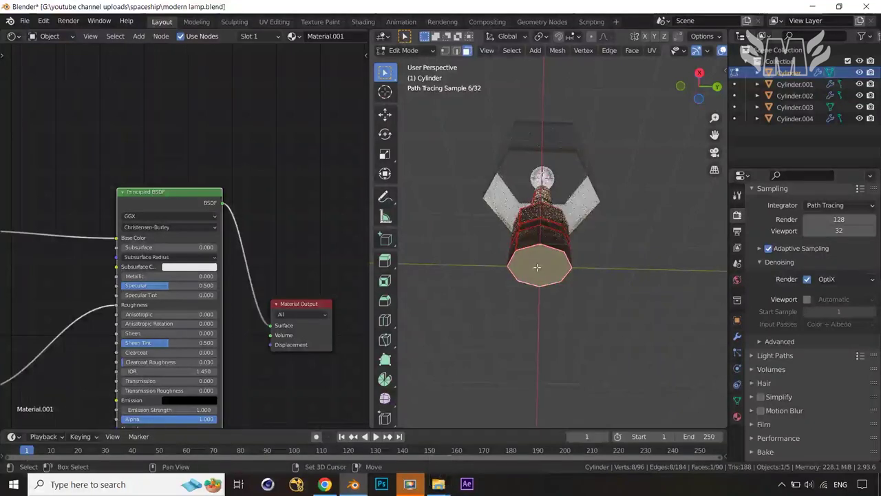
{"action": "key", "text": "shift+s"}
{"action": "left_click", "coordinate": [541, 333]}
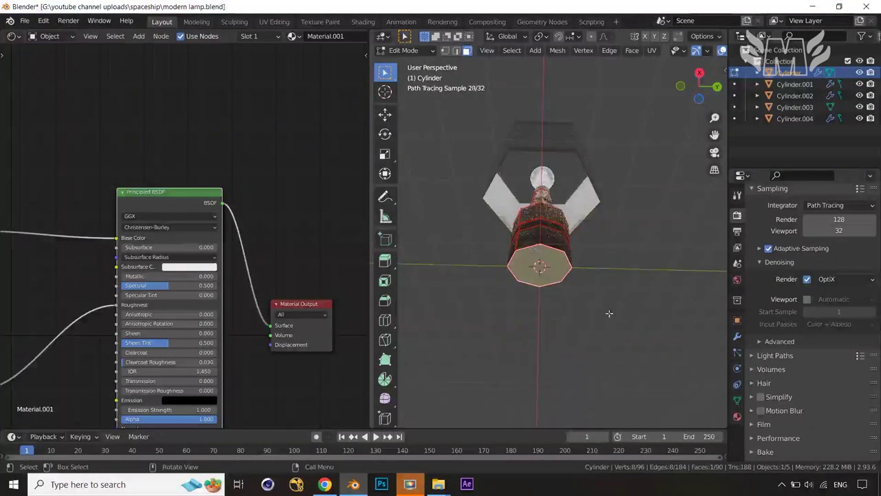
Add a plane at the 3D cursor beneath the lamp in Object Mode and scale it up about 4.1 times
{"action": "middle_click_drag", "start_coordinate": [609, 313], "coordinate": [599, 394]}
{"action": "key", "text": "shift+a"}
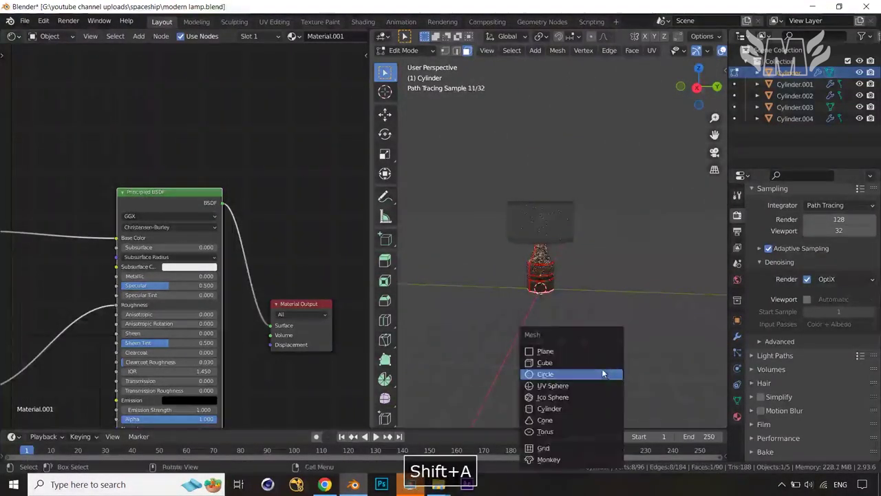
{"action": "key", "text": "Tab"}
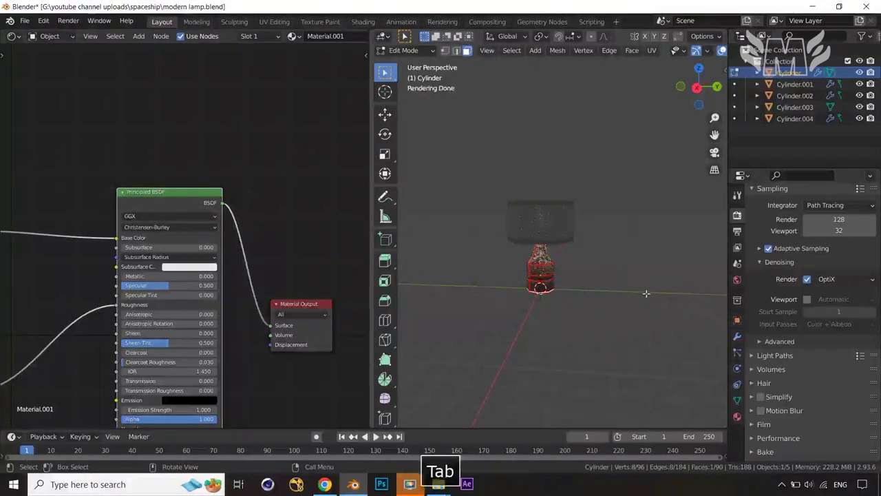
{"action": "key", "text": "shift+a"}
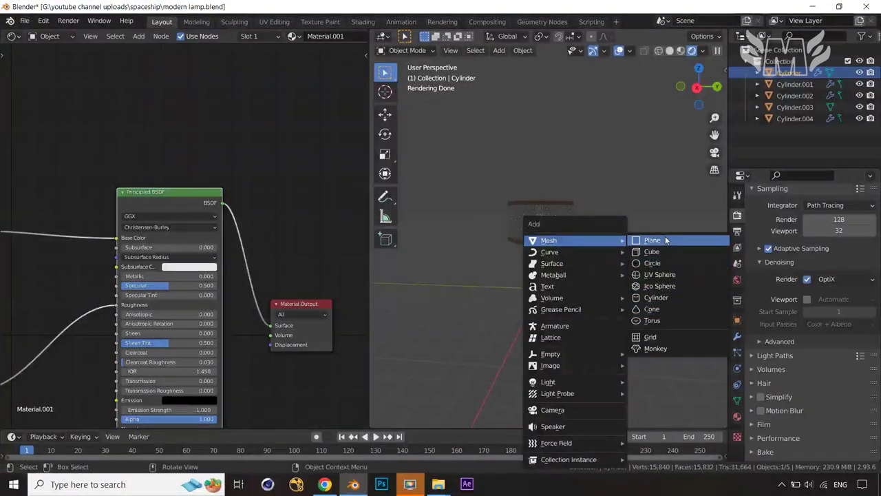
{"action": "left_click", "coordinate": [654, 240]}
{"action": "key", "text": "s"}
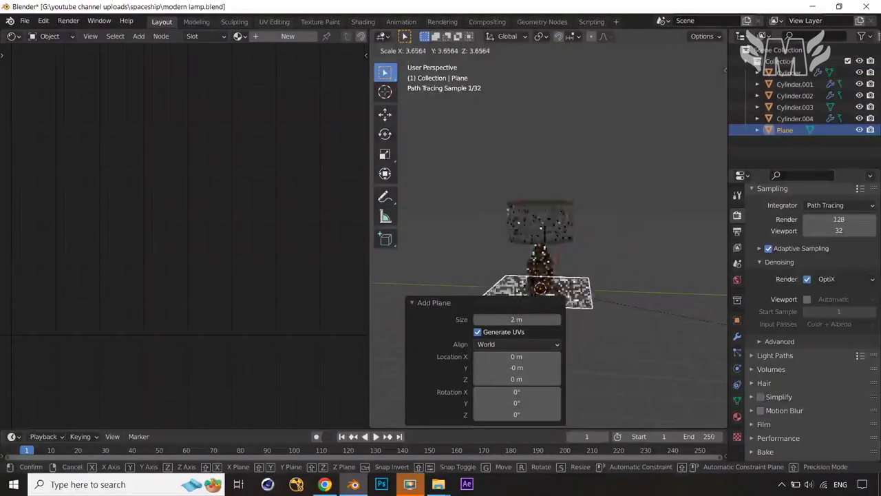
{"action": "left_click", "coordinate": [616, 338]}
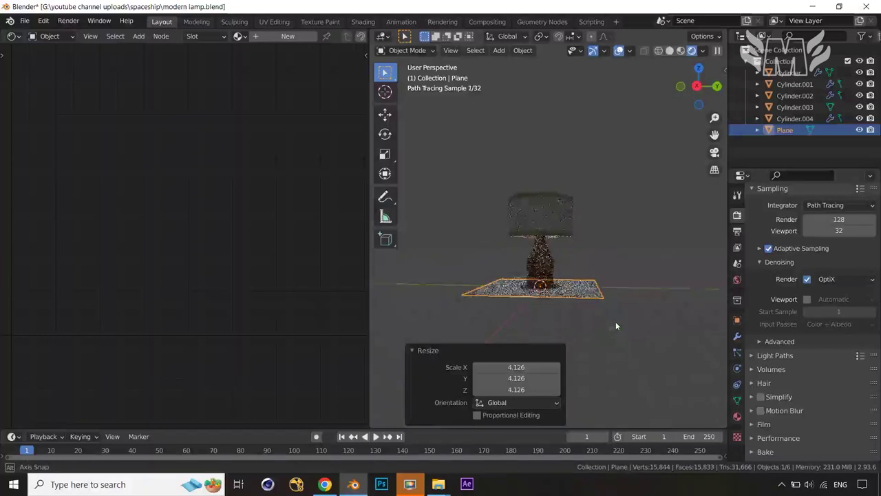
Extrude the plane's face about 0.39 m downward to give the ground plane thickness
{"action": "key", "text": "Tab"}
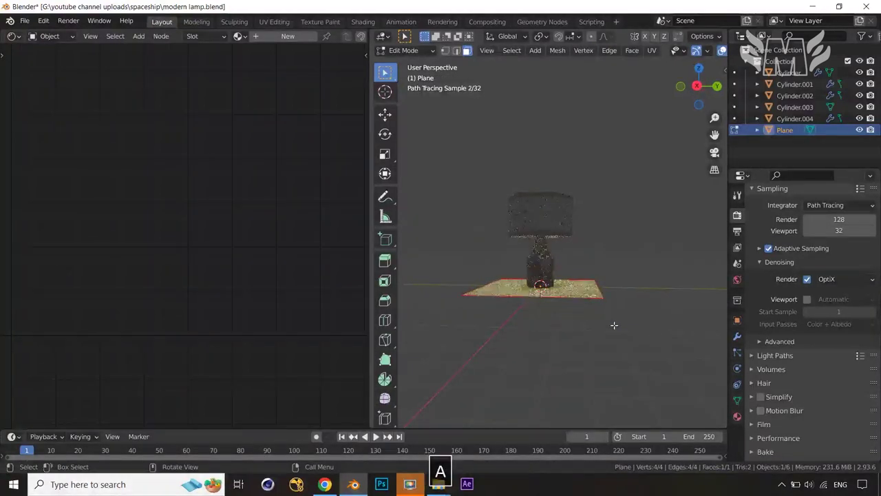
{"action": "key", "text": "e"}
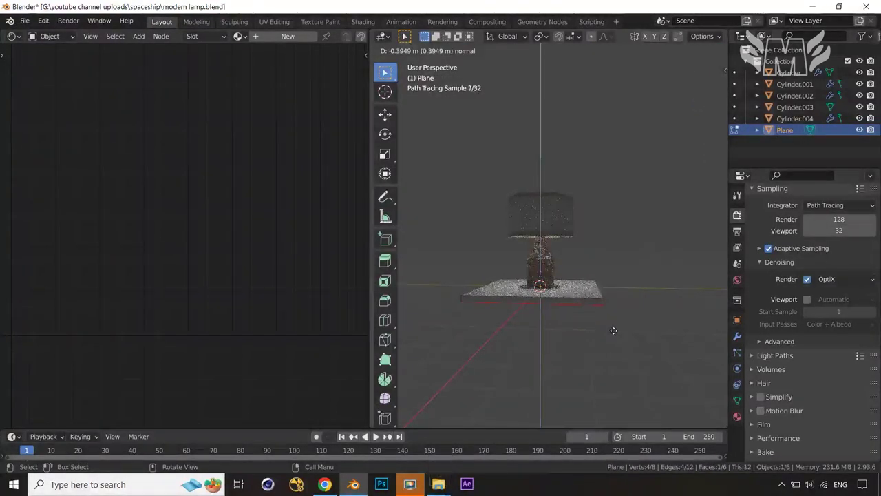
{"action": "left_click", "coordinate": [613, 330]}
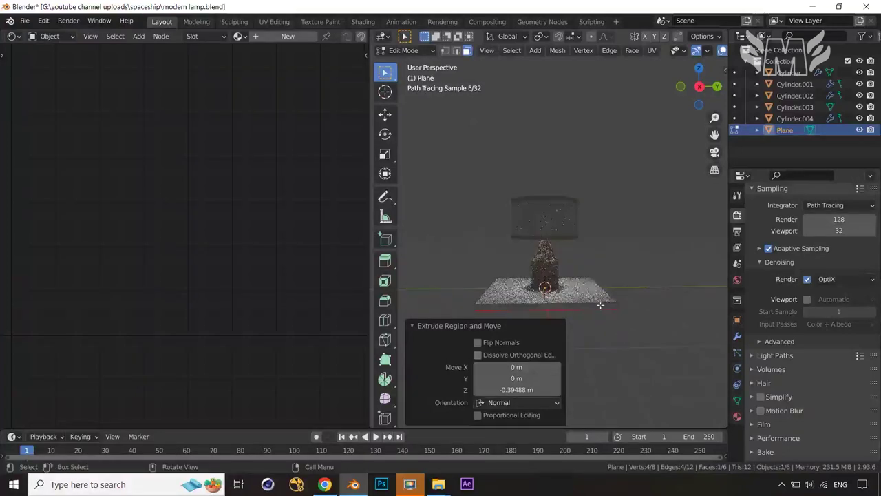
{"action": "key", "text": "Tab"}
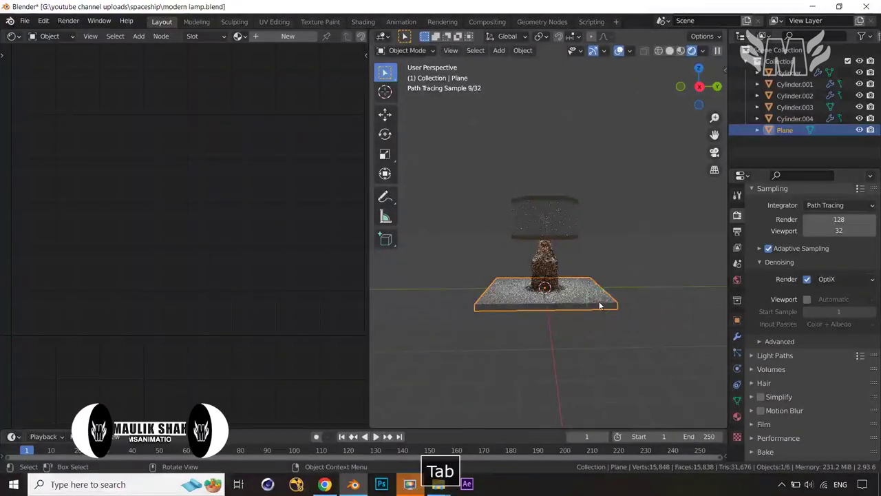
Give the slab under the lamp a new material with Metallic about 0.724 and Roughness about 0.387
{"action": "middle_click_drag", "start_coordinate": [584, 300], "coordinate": [593, 317]}
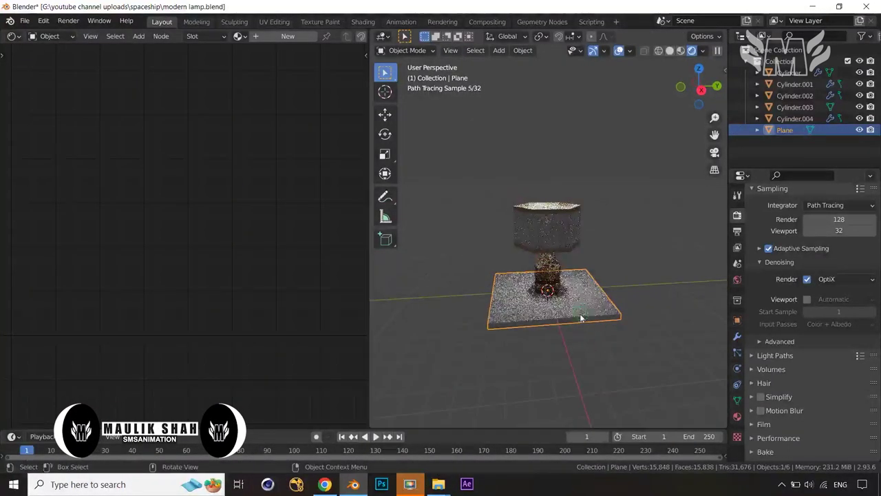
{"action": "left_click", "coordinate": [274, 37]}
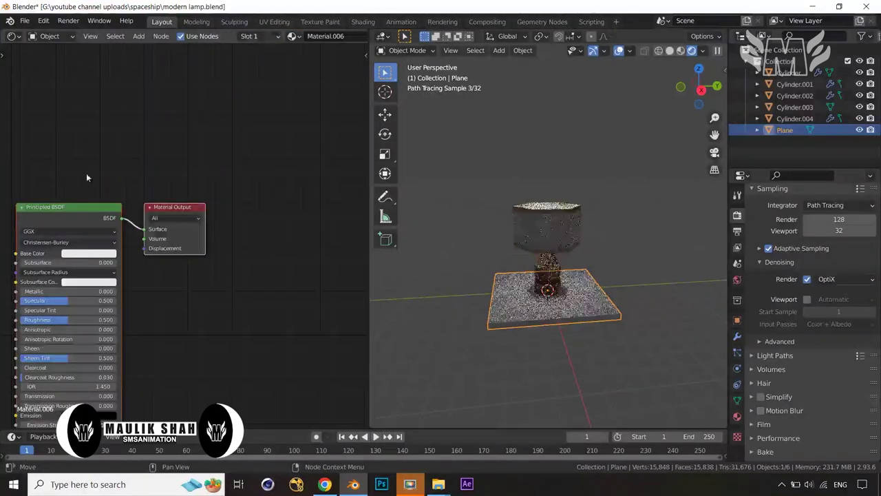
{"action": "middle_click_drag", "start_coordinate": [199, 287], "coordinate": [246, 228]}
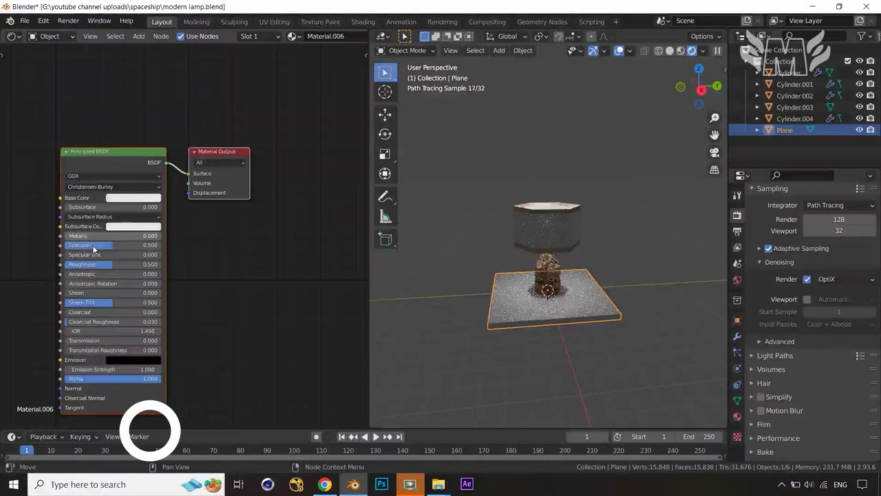
{"action": "left_click_drag", "start_coordinate": [78, 236], "coordinate": [134, 236]}
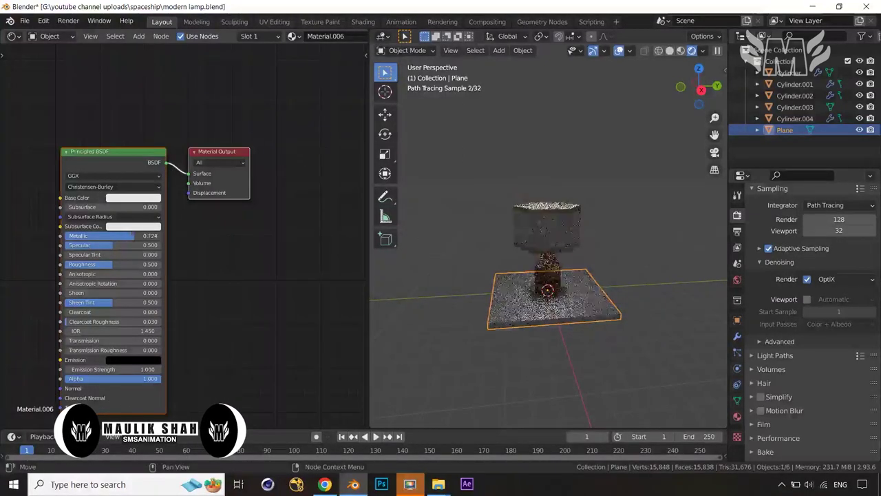
{"action": "left_click_drag", "start_coordinate": [109, 266], "coordinate": [99, 266]}
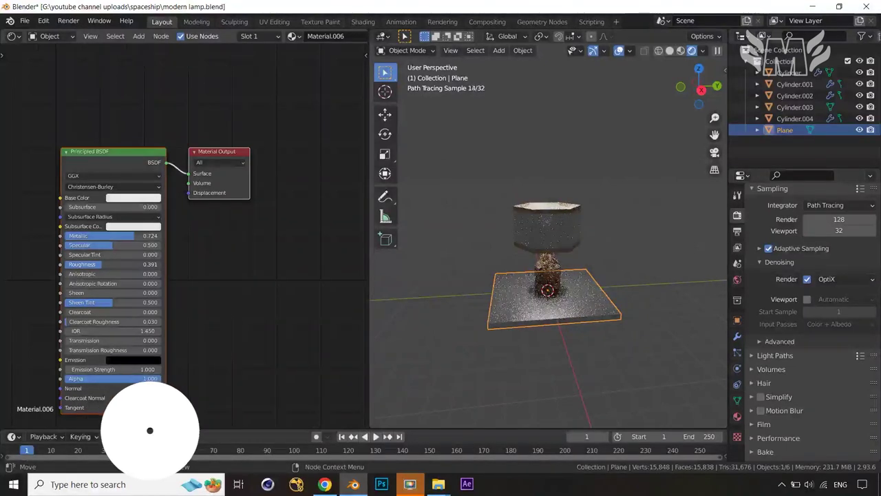
{"action": "left_click_drag", "start_coordinate": [99, 266], "coordinate": [97, 267]}
Darken the slab material's Base Color to a mid grey
{"action": "left_click", "coordinate": [133, 199]}
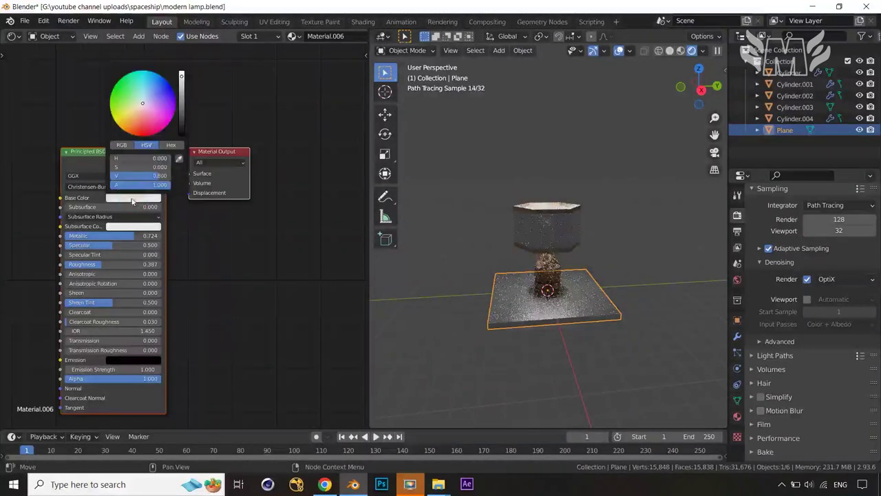
{"action": "left_click", "coordinate": [124, 199]}
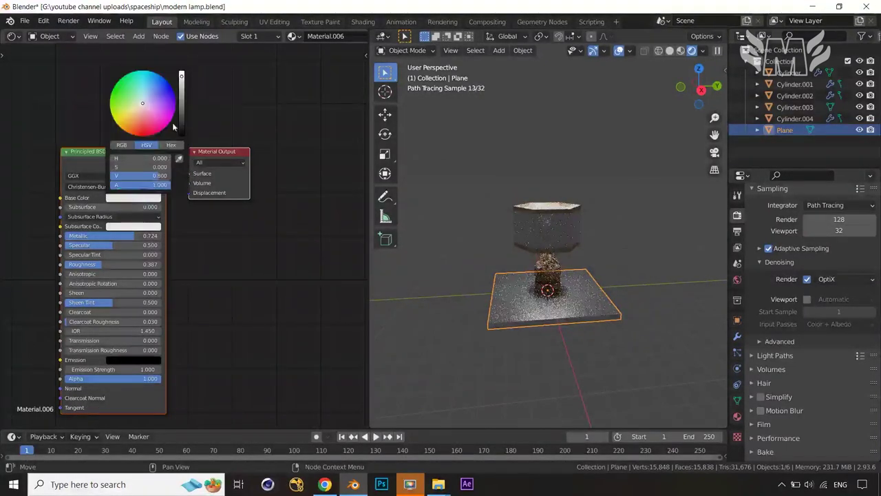
{"action": "left_click", "coordinate": [182, 92]}
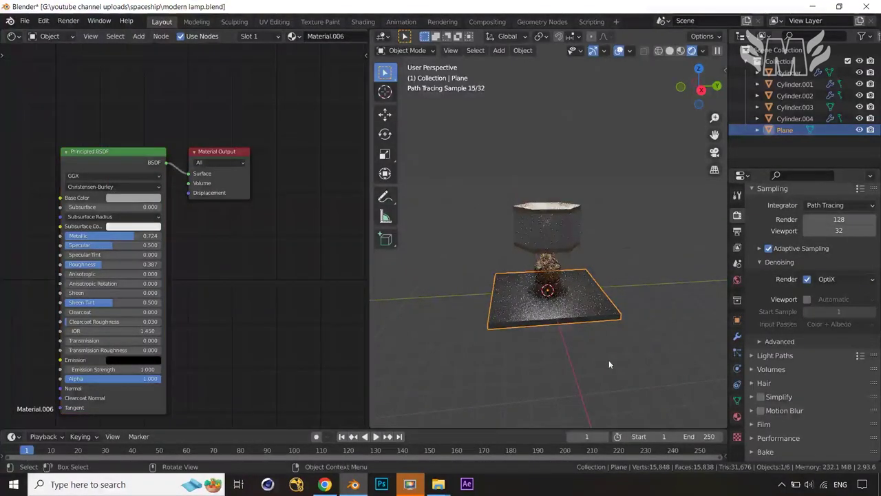
Set the world background color to black and hide the viewport overlays to judge the lamp's own light
{"action": "middle_click_drag", "start_coordinate": [609, 365], "coordinate": [629, 359]}
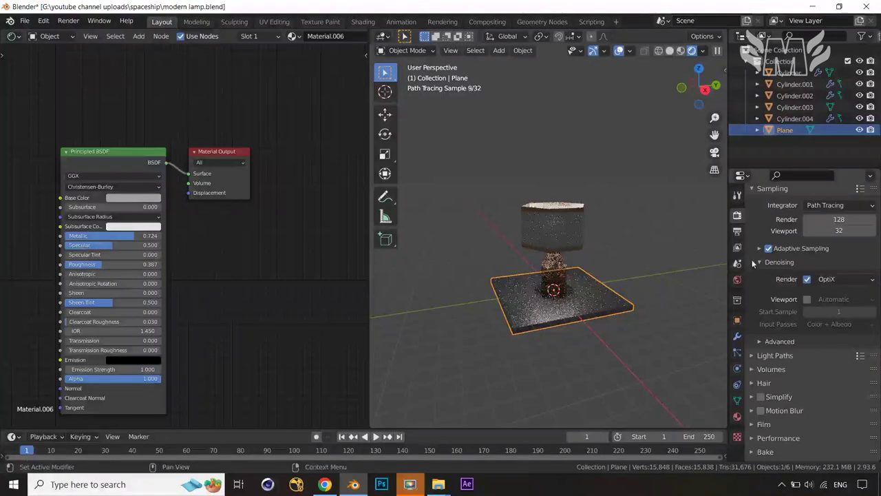
{"action": "left_click", "coordinate": [737, 280]}
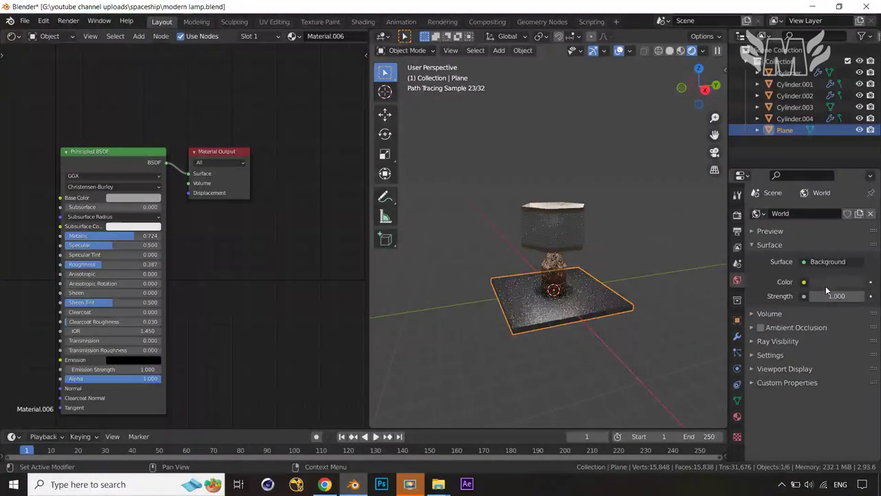
{"action": "left_click", "coordinate": [830, 282]}
{"action": "left_click_drag", "start_coordinate": [856, 181], "coordinate": [855, 196]}
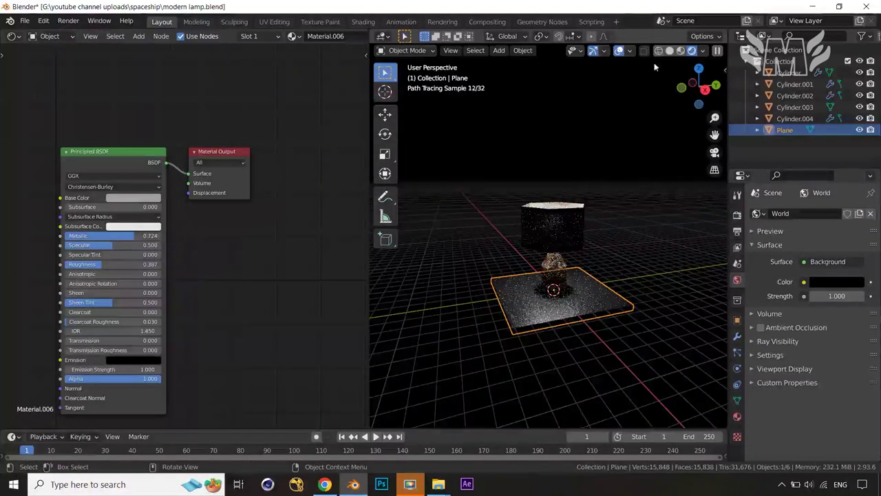
{"action": "left_click", "coordinate": [620, 51]}
{"action": "mouse_move", "coordinate": [641, 306]}
{"action": "middle_mouse_down", "text": "shift"}
{"action": "mouse_move", "coordinate": [643, 273]}
{"action": "mouse_move", "coordinate": [626, 295]}
{"action": "mouse_move", "coordinate": [629, 307]}
{"action": "middle_mouse_up", "text": "shift"}
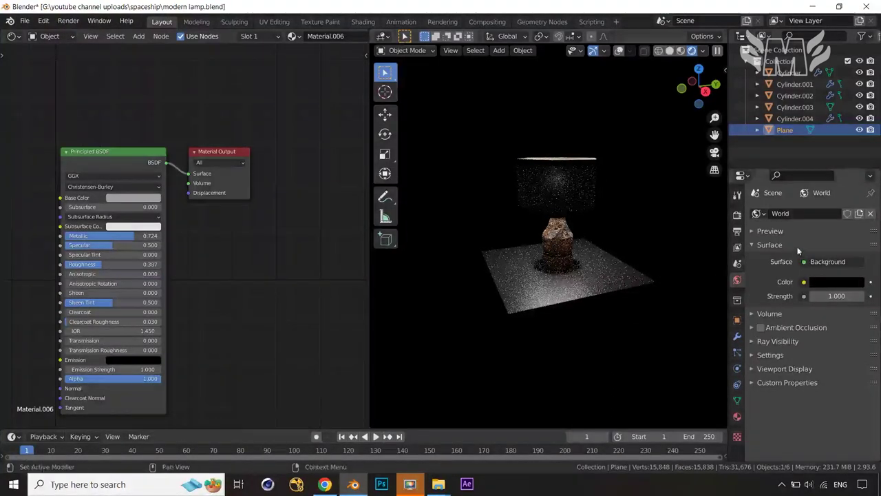
Add an Environment Texture to the world color and load wooden_lounge_2k.exr into it in the World shader nodes
{"action": "left_click", "coordinate": [804, 283]}
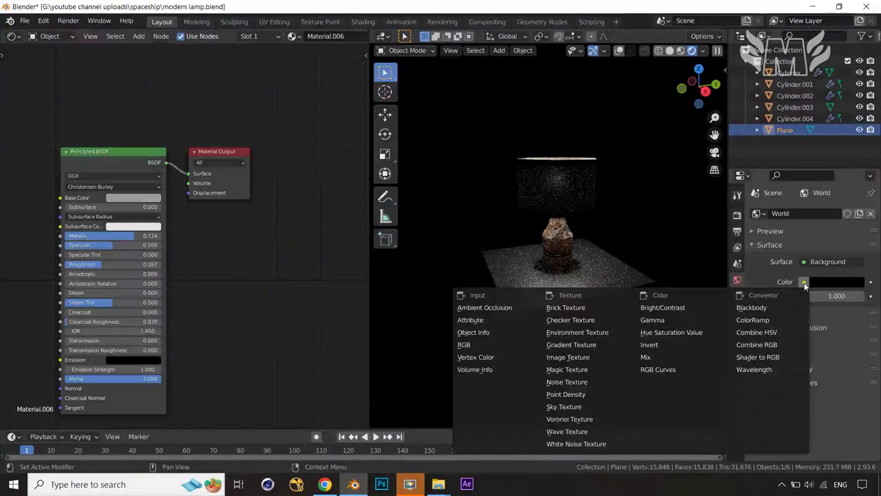
{"action": "left_click", "coordinate": [578, 333]}
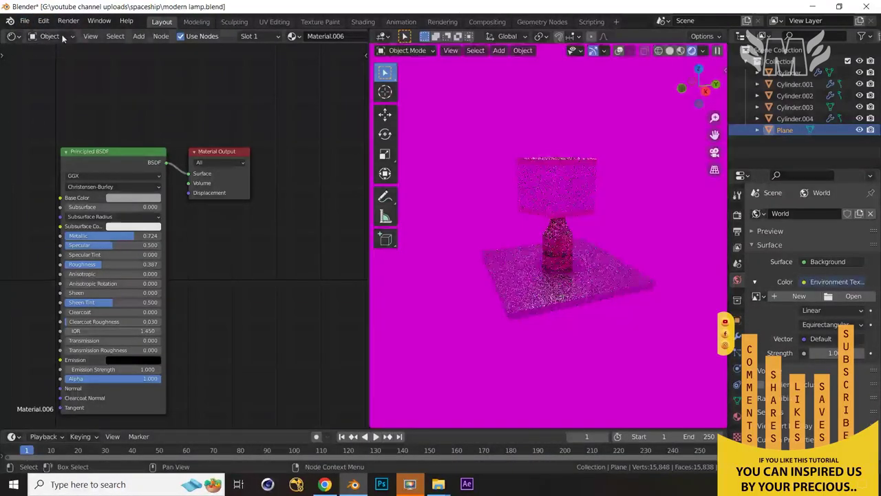
{"action": "left_click", "coordinate": [50, 35]}
{"action": "left_click", "coordinate": [52, 62]}
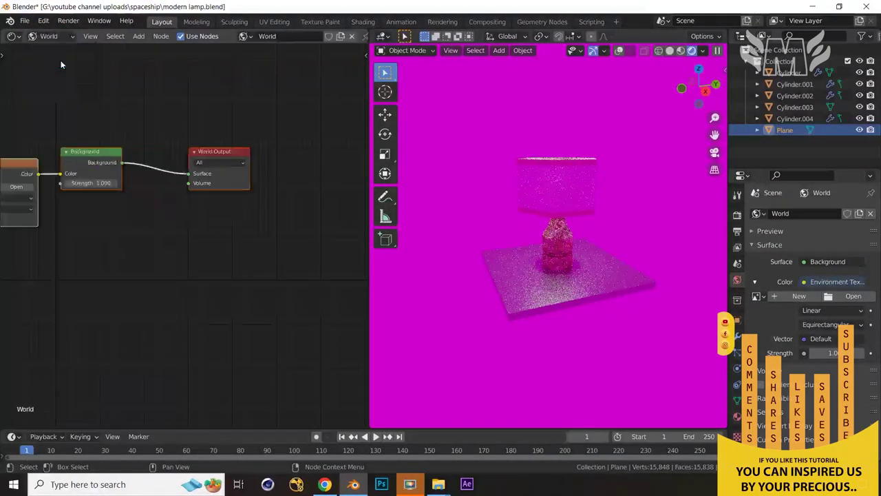
{"action": "key", "text": "Home"}
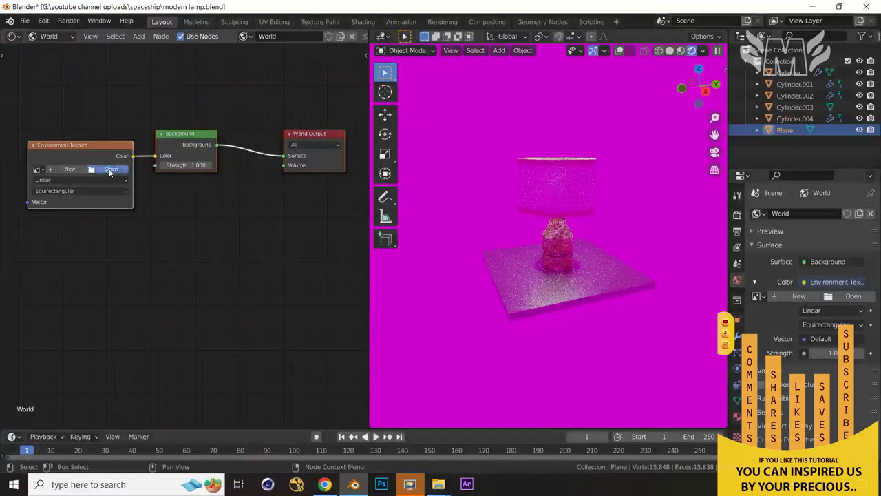
{"action": "left_click", "coordinate": [110, 171]}
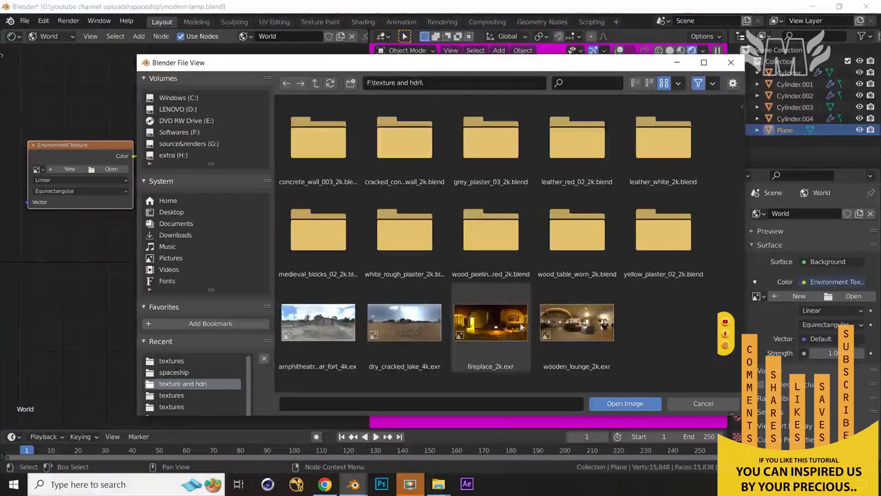
{"action": "left_click", "coordinate": [577, 322]}
{"action": "left_click", "coordinate": [626, 403]}
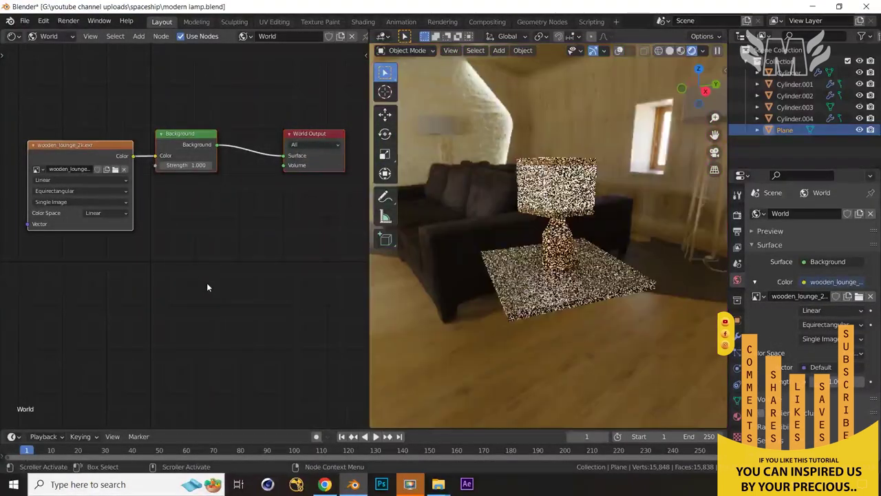
Add Texture Coordinate and Mapping nodes to the wooden_lounge_2k.exr texture and rotate the environment about Z
{"action": "middle_click_drag", "start_coordinate": [193, 271], "coordinate": [217, 261]}
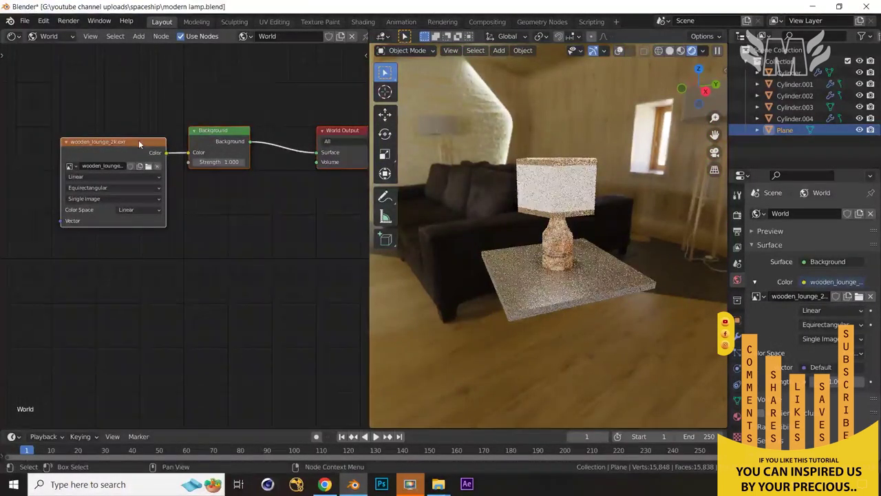
{"action": "key", "text": "ctrl+t"}
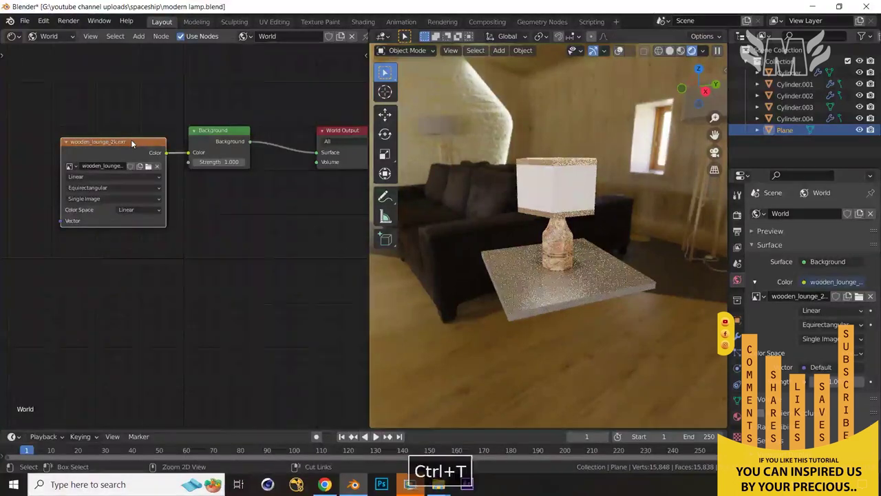
{"action": "middle_click_drag", "start_coordinate": [93, 236], "coordinate": [176, 210]}
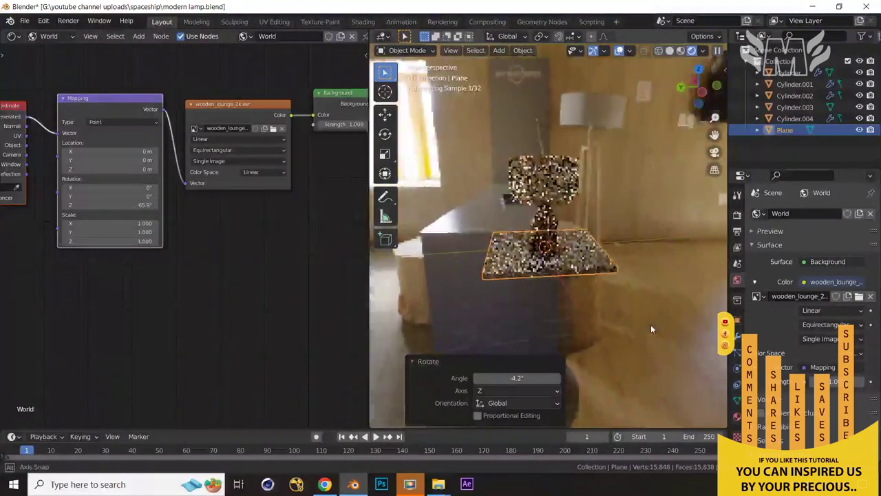
Select the whole lamp together with its slab and move them about 1.2 m down along Z
{"action": "middle_click_drag", "start_coordinate": [651, 324], "coordinate": [632, 320]}
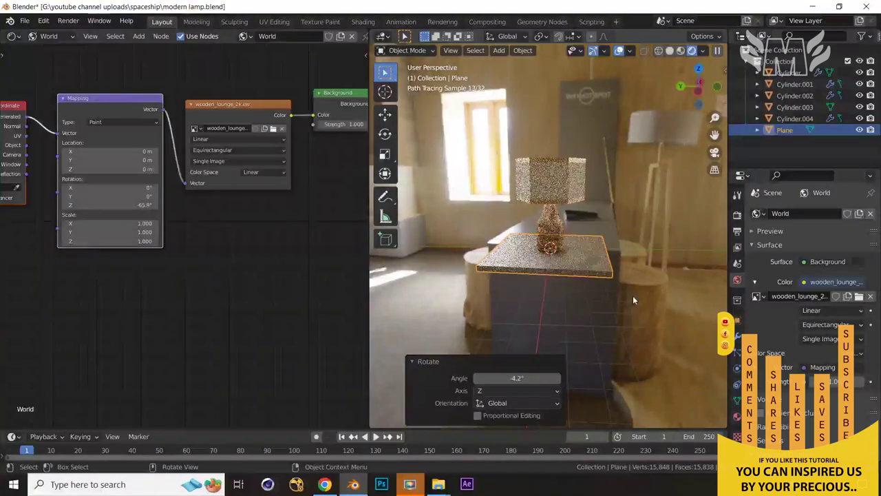
{"action": "key", "text": "a"}
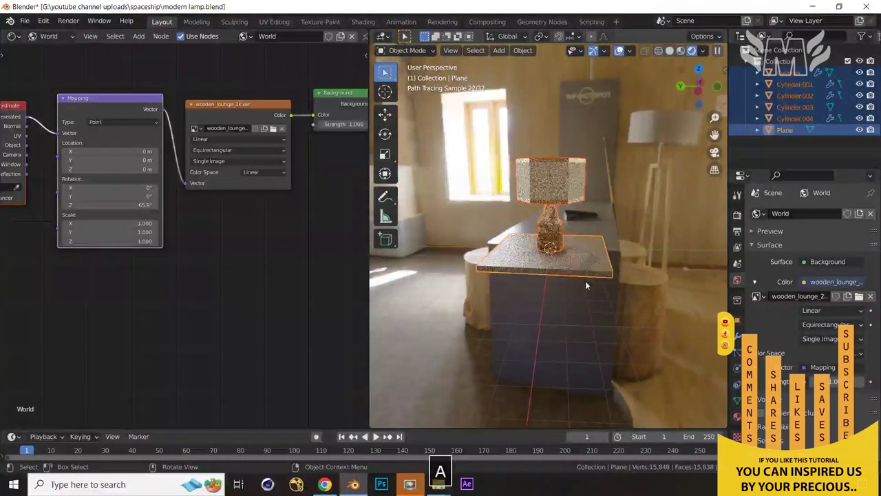
{"action": "key", "text": "g"}
{"action": "key", "text": "z"}
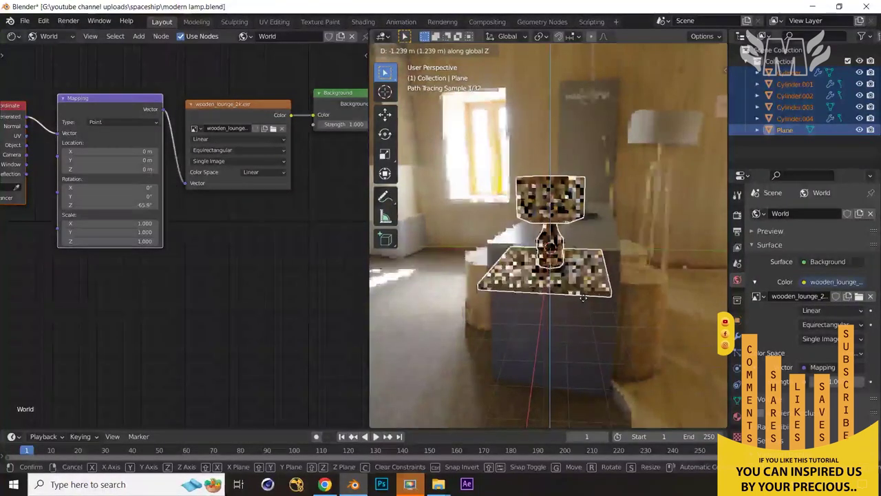
{"action": "left_click", "coordinate": [585, 298]}
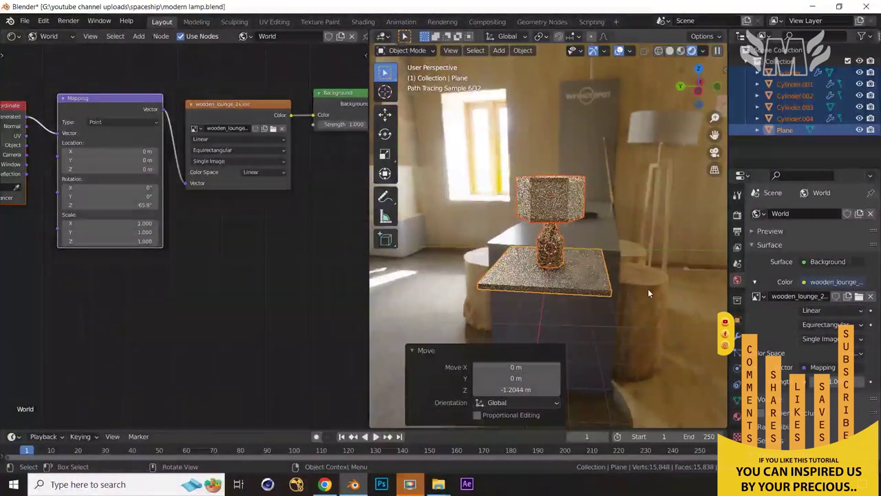
Add a camera to the scene and align it to the current view of the lamp
{"action": "key", "text": "shift+a"}
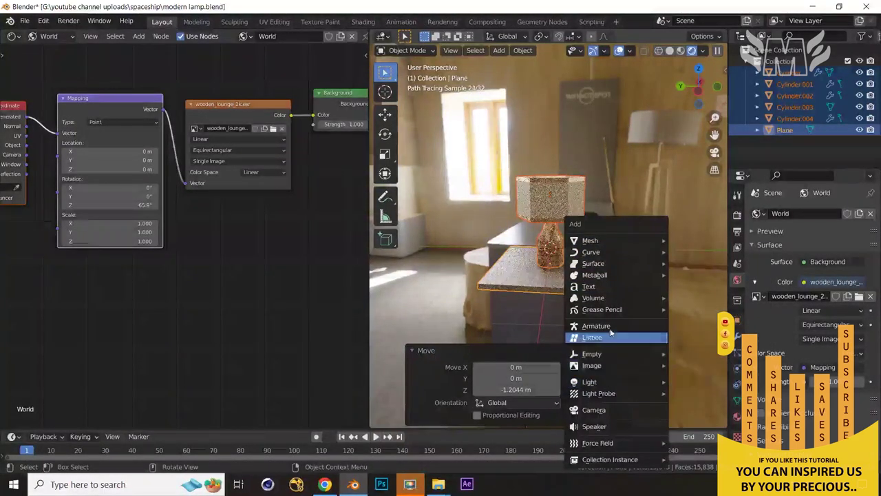
{"action": "left_click", "coordinate": [603, 410]}
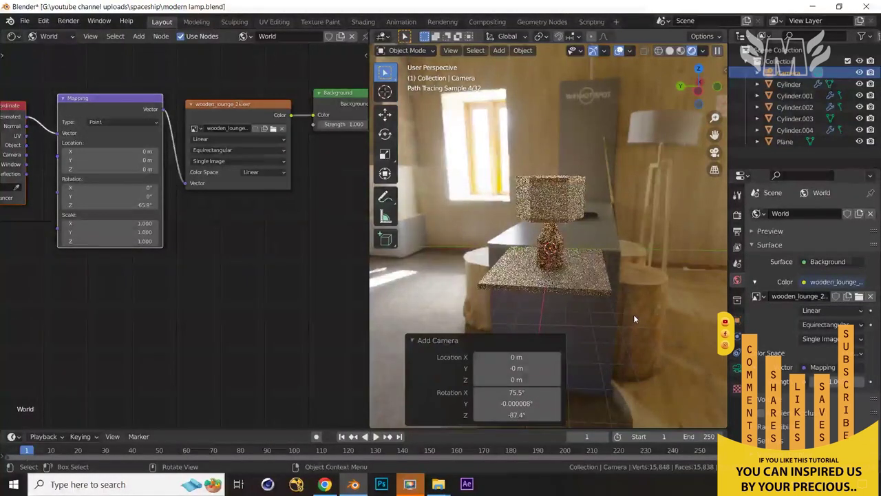
{"action": "key", "text": "ctrl+alt+KP_0"}
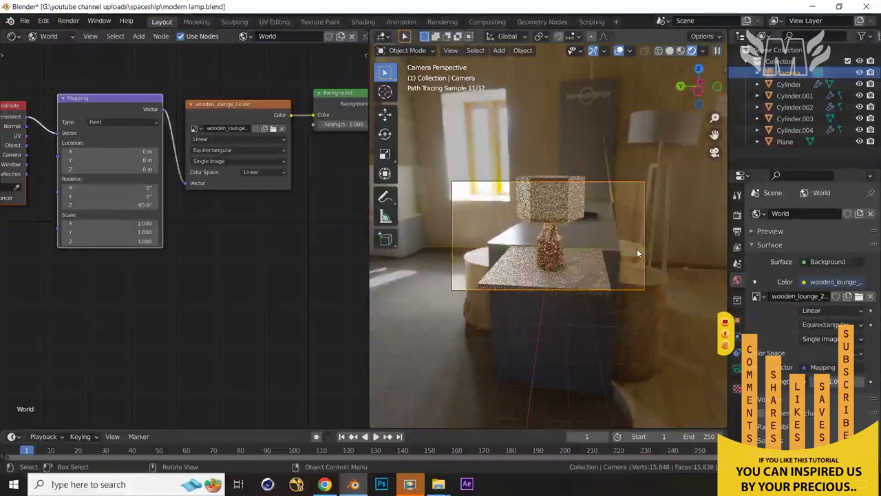
Move the camera back about 6.7 m along its local Z axis to frame the whole lamp and slab
{"action": "key", "text": "g"}
{"action": "key", "text": "z"}
{"action": "key", "text": "z"}
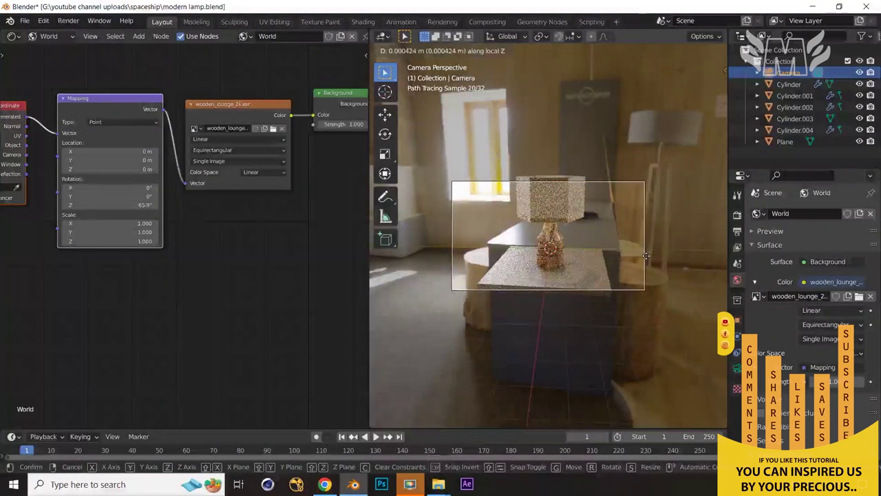
{"action": "left_click", "coordinate": [653, 310]}
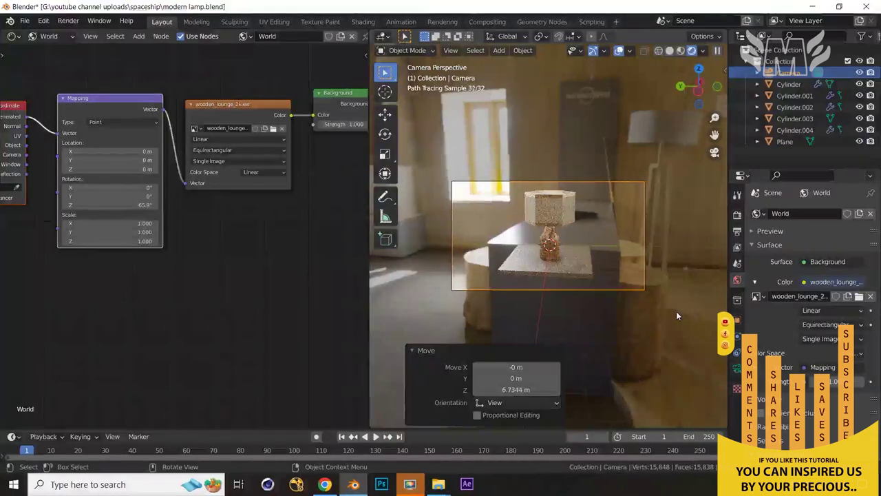
Maximize the 3D viewport and fit the camera's view of the lamp and slab in it
{"action": "scroll", "coordinate": [676, 311], "scroll_direction": "up", "scroll_amount": 2}
{"action": "scroll", "coordinate": [676, 311], "scroll_direction": "up", "scroll_amount": 2}
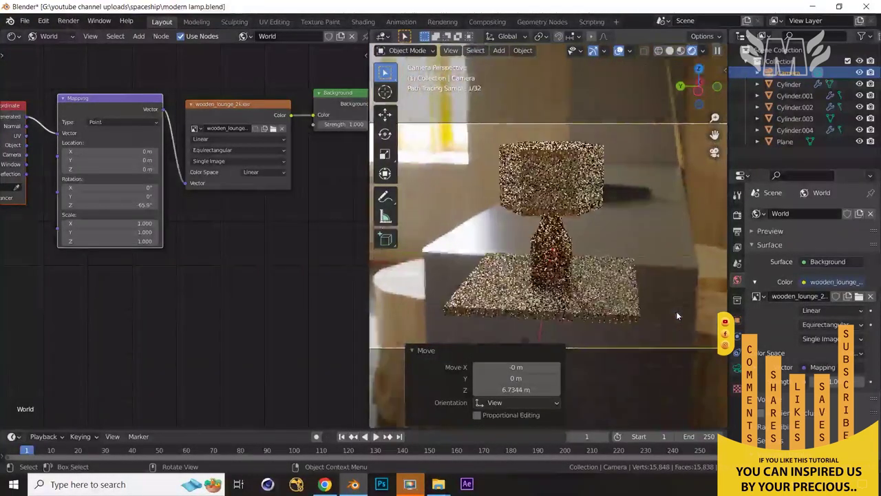
{"action": "middle_click_drag", "start_coordinate": [677, 315], "coordinate": [651, 276]}
{"action": "key", "text": "ctrl+space"}
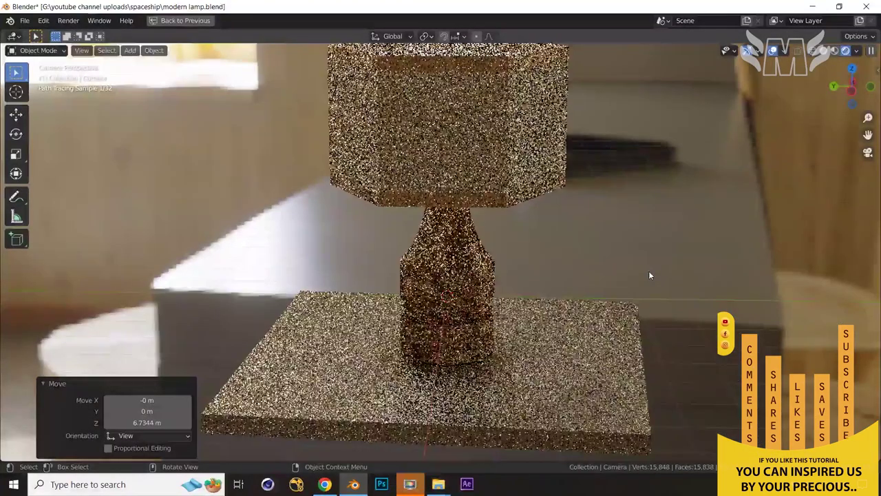
{"action": "scroll", "coordinate": [650, 275], "scroll_direction": "down", "scroll_amount": 1}
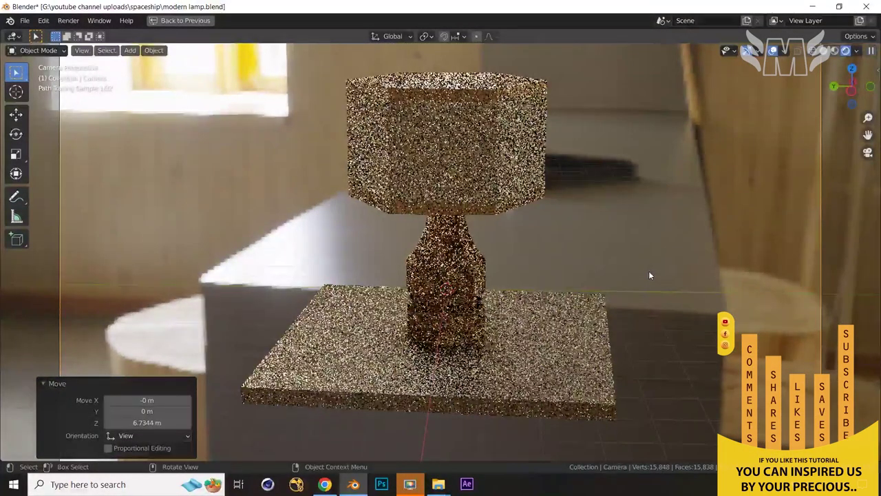